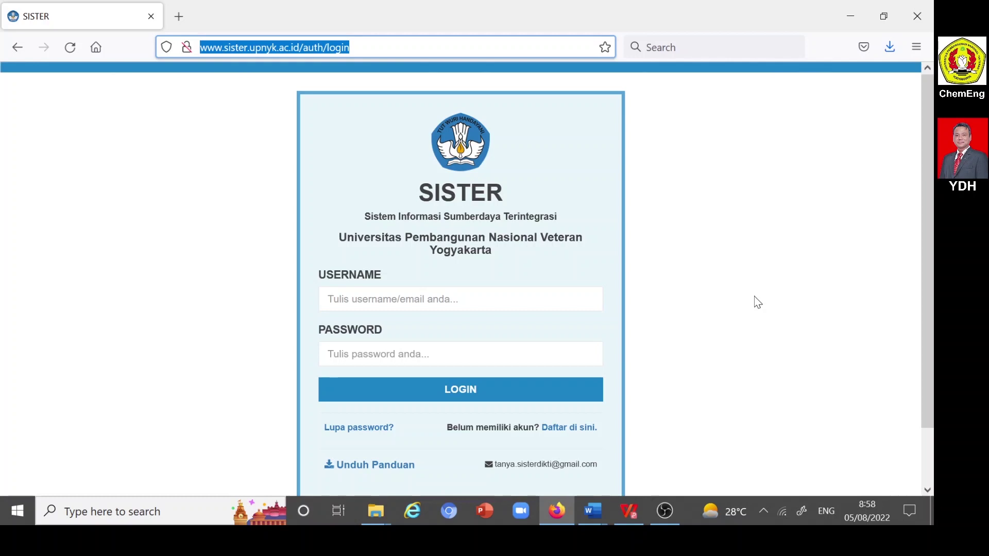
- Enter the lecturer's university e-mail address as the SISTER username
click(758, 302)
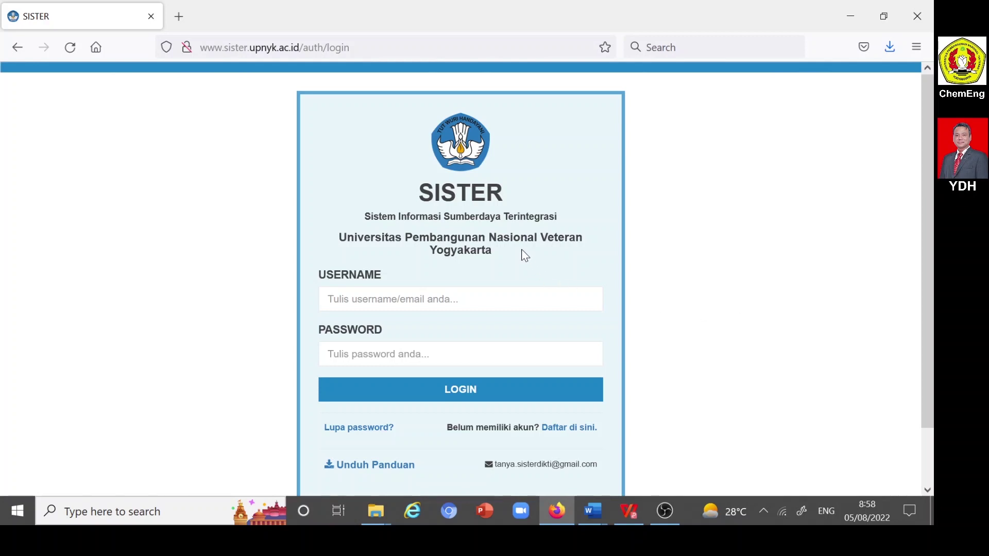
click(328, 299)
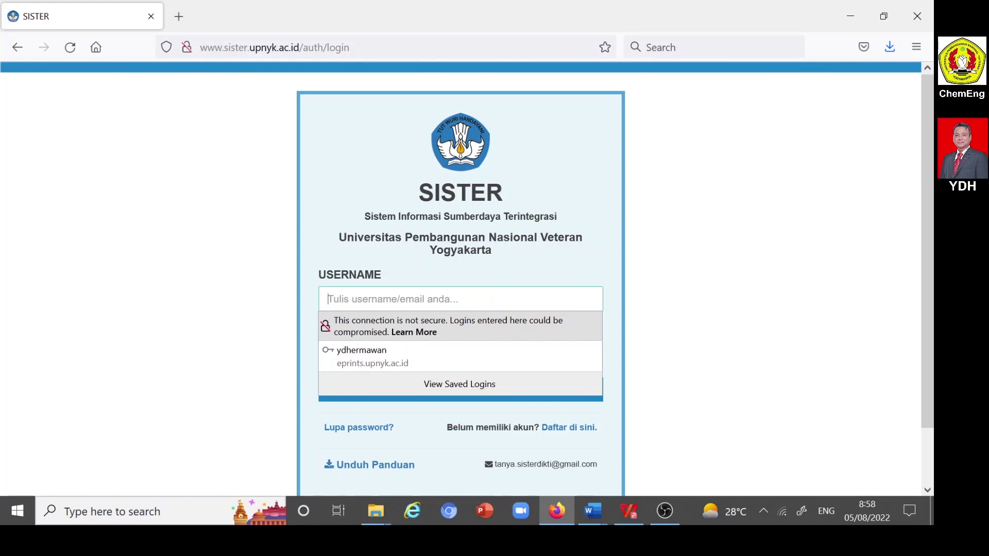
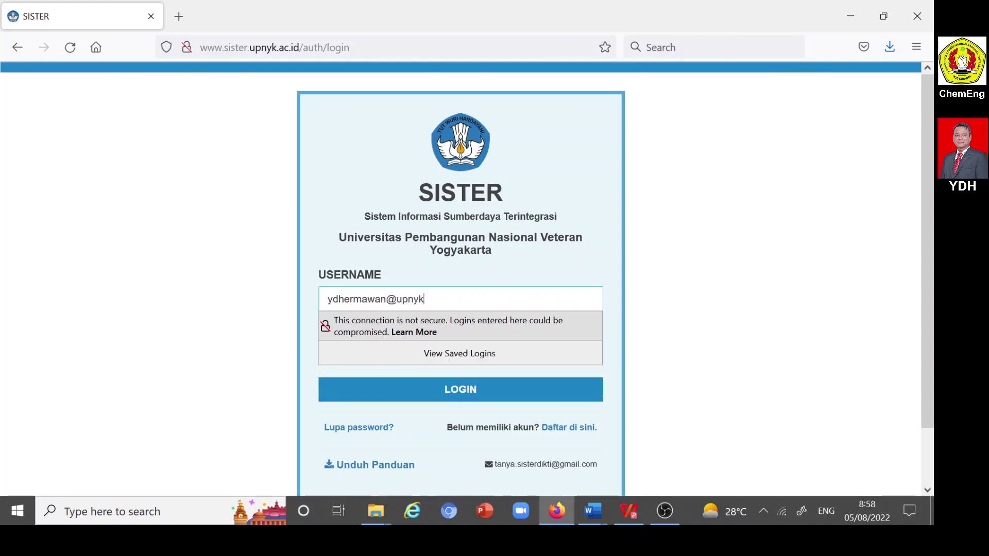
click(254, 332)
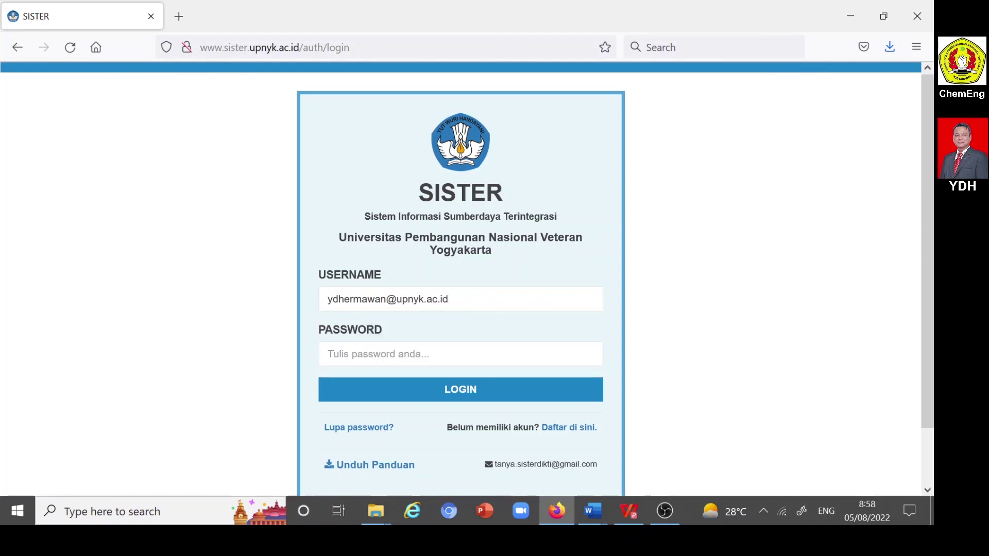
- Enter the account password, log in, and decline Firefox's offer to save the login
click(328, 354)
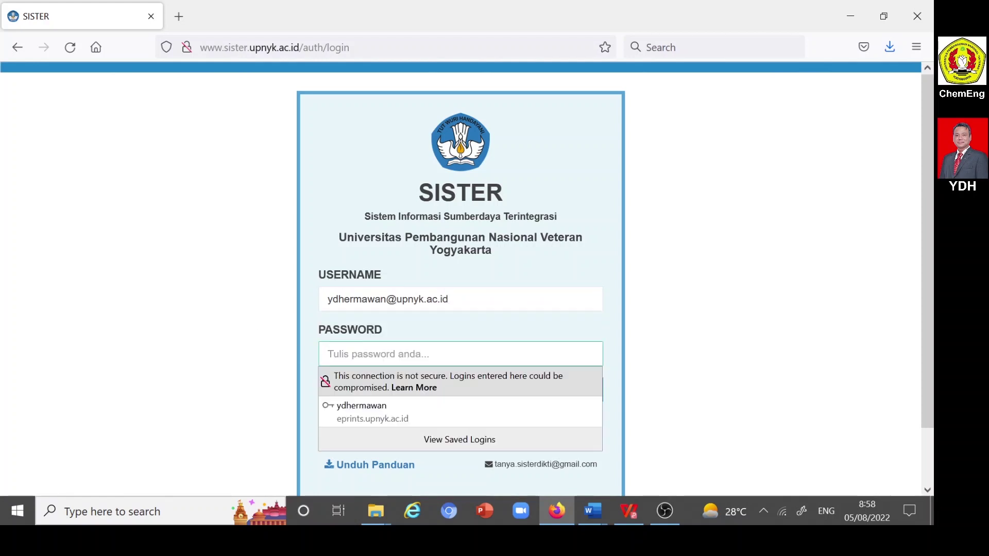
text(*********)
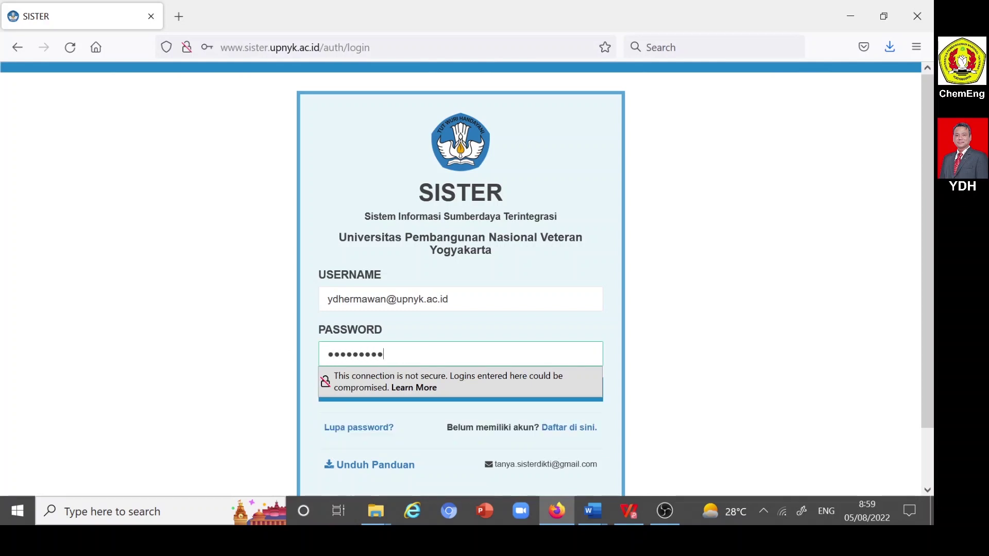
click(720, 321)
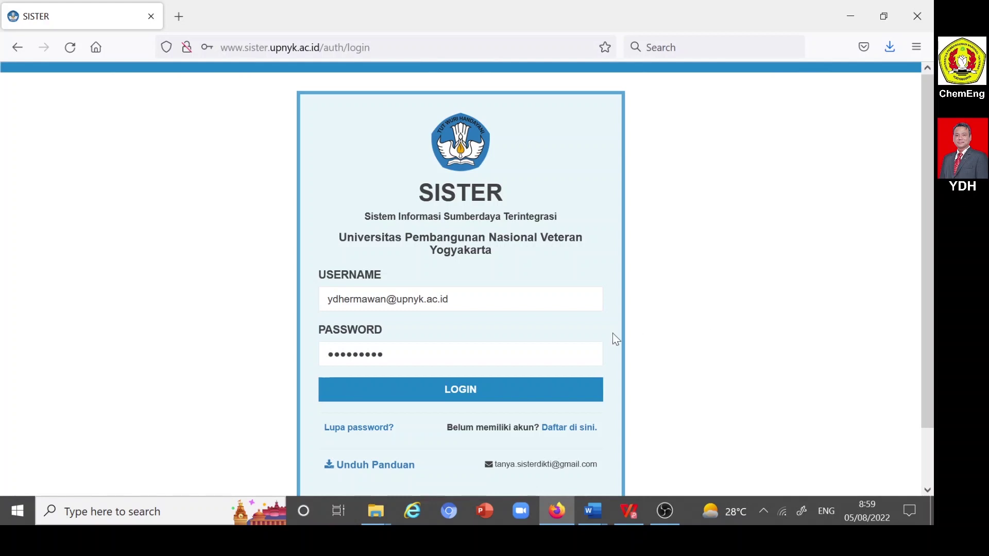
click(503, 391)
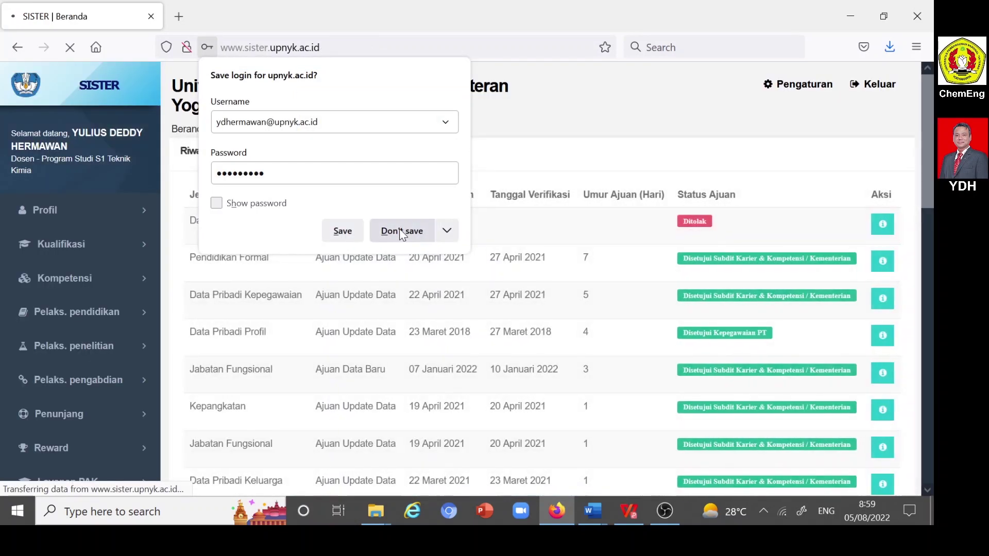
click(402, 232)
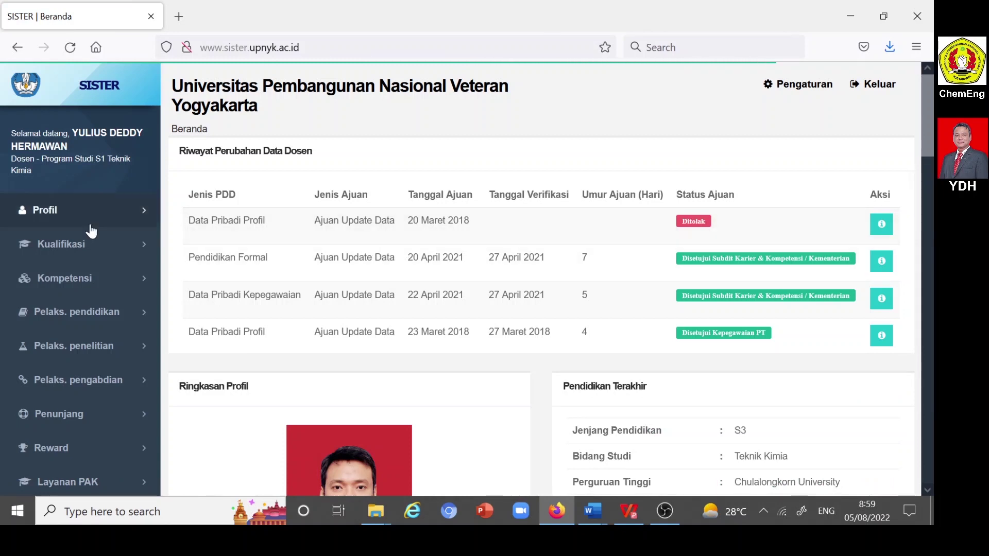
- Open Profil > Jabatan fungsional and go to its change-submission history
click(53, 218)
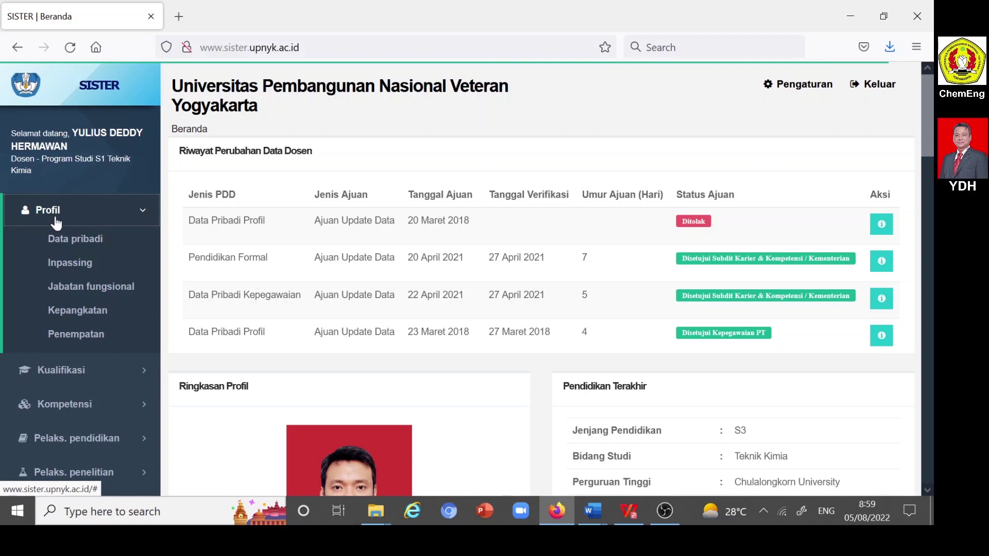
click(81, 294)
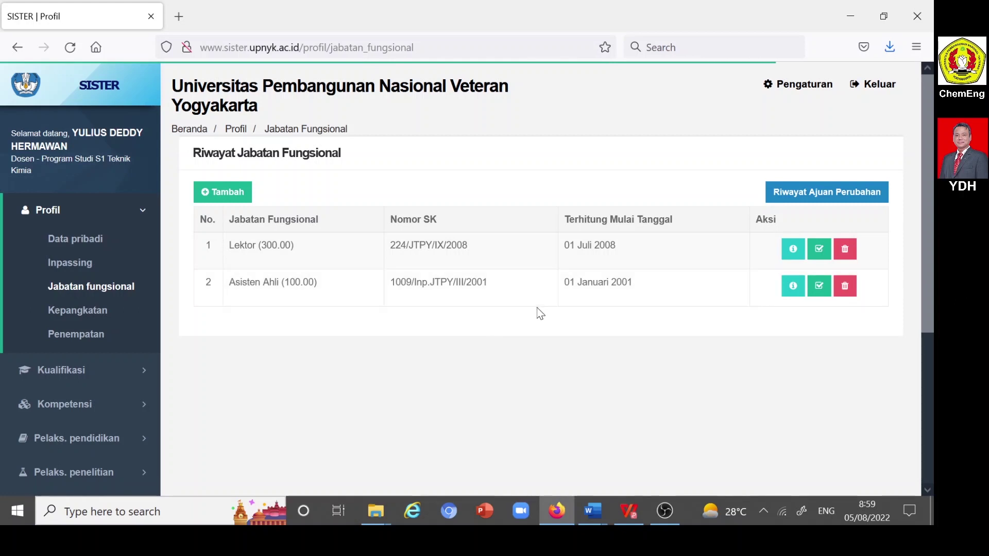
click(803, 195)
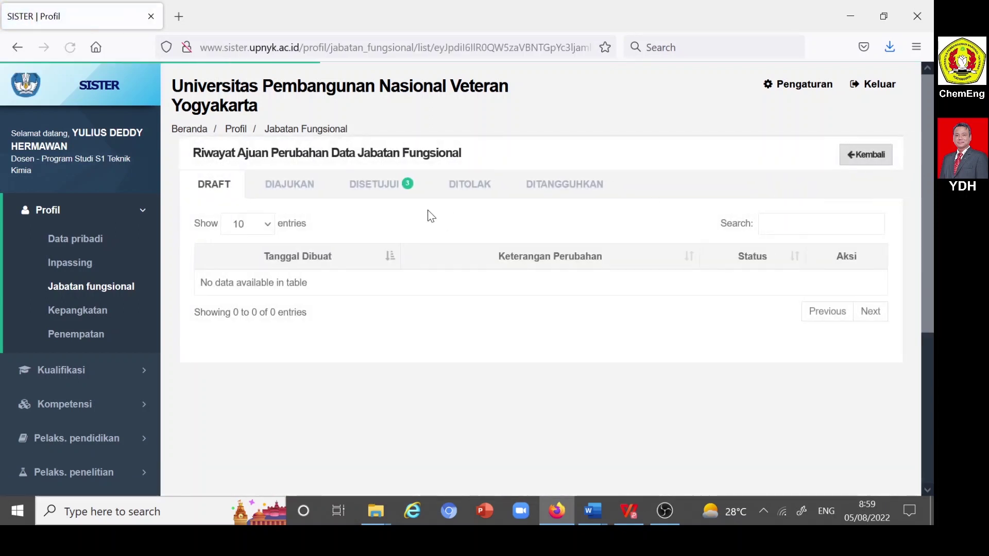
- List the DISETUJUI (approved) functional-position submissions and expand Pelaks. pendidikan in the sidebar
click(382, 188)
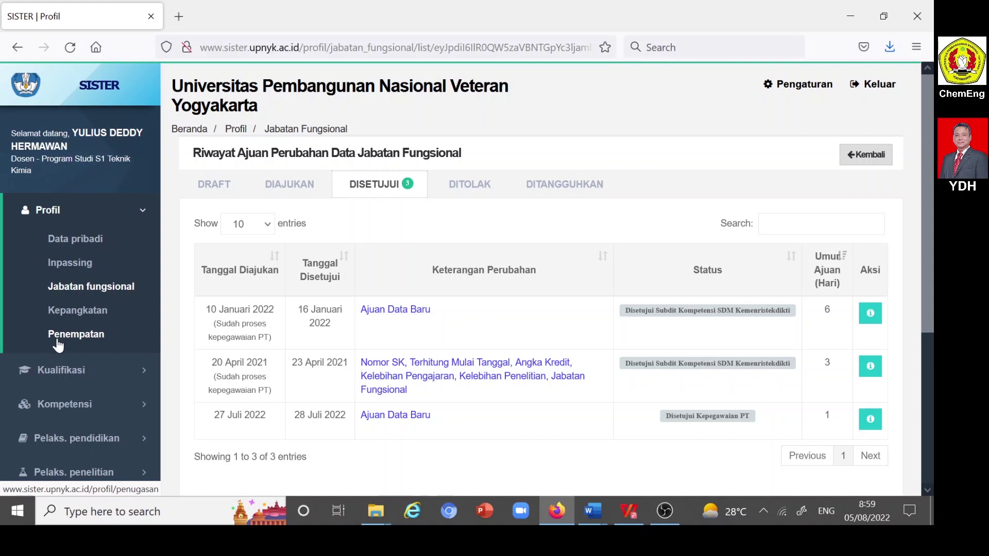
scroll(58, 345, down, 3)
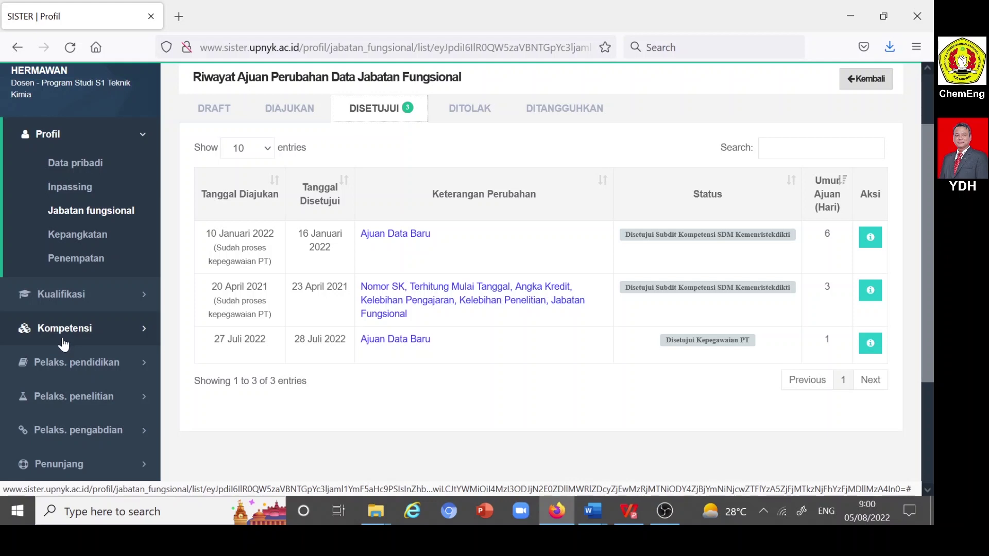
scroll(64, 342, down, 3)
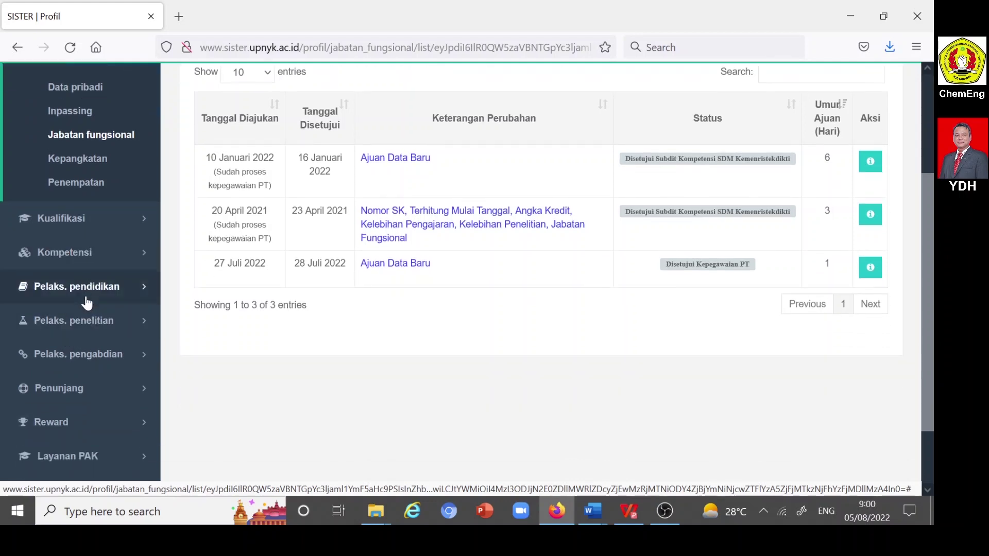
click(89, 288)
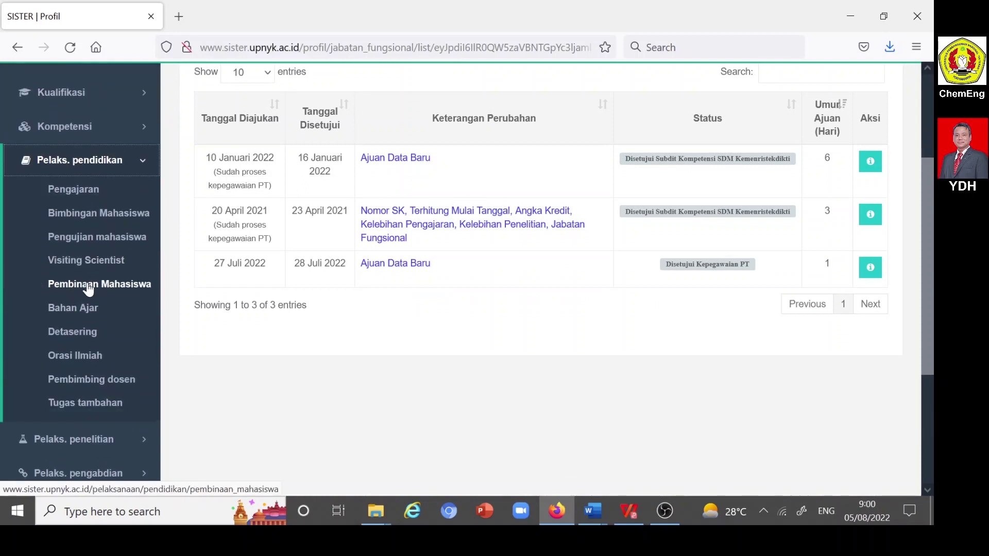
- Open the Pengajaran teaching list with the period kept at 2021/2022 Genap
click(76, 193)
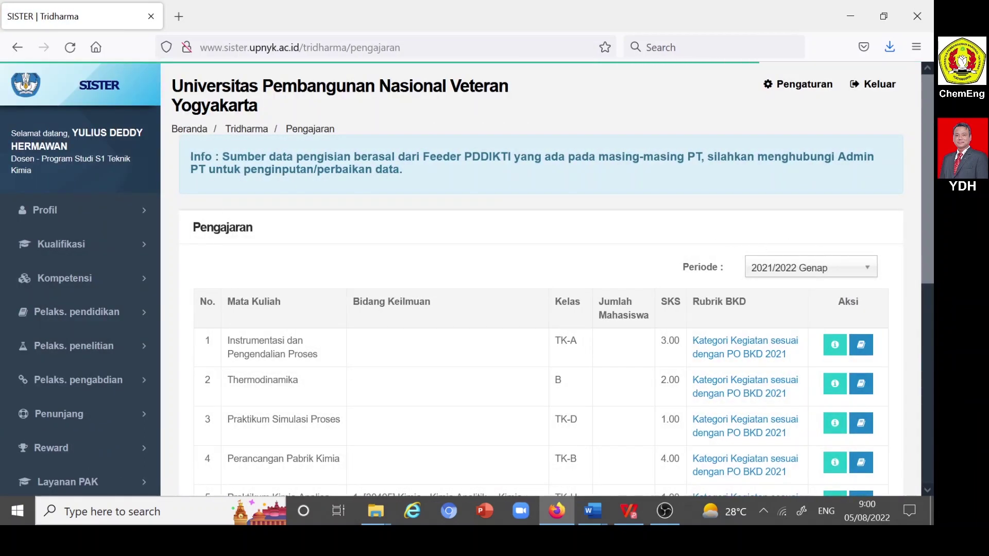
scroll(876, 242, down, 2)
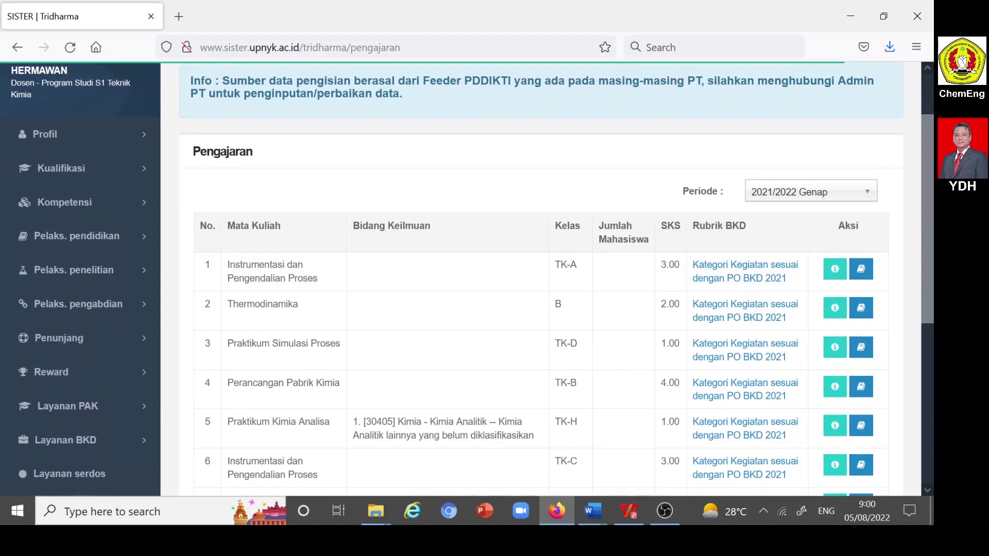
click(867, 191)
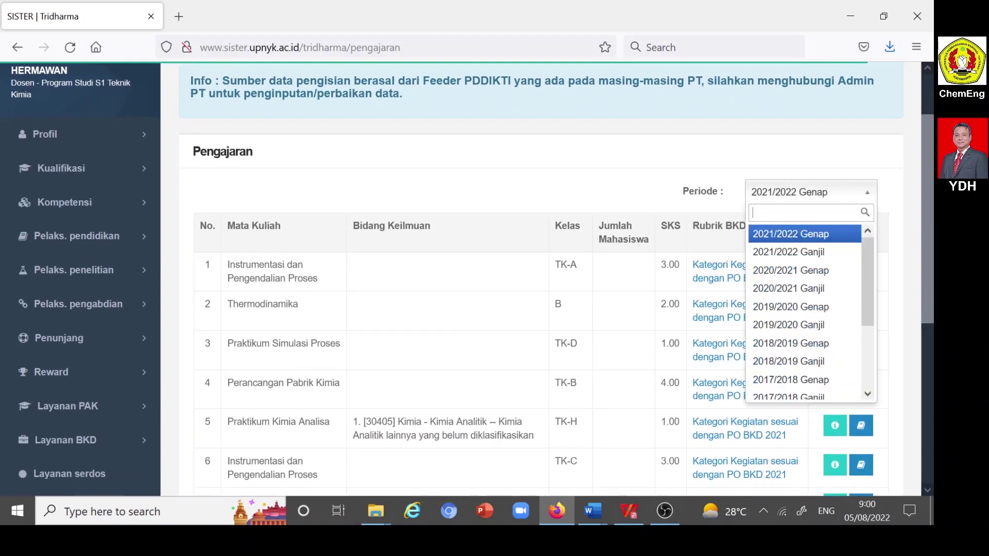
click(821, 234)
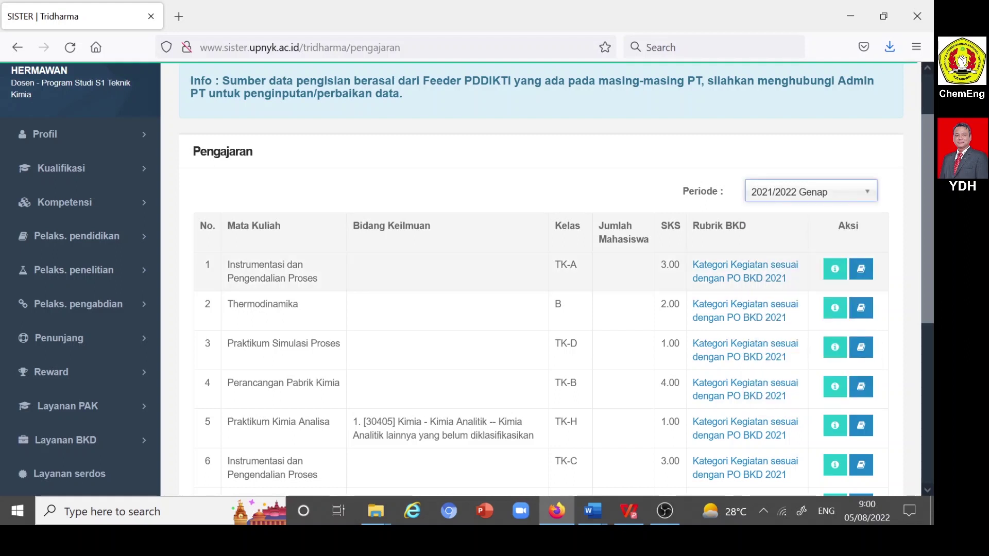
- Scroll through the 2021/2022 Genap courses and re-expand Pelaks. pendidikan
scroll(421, 291, down, 5)
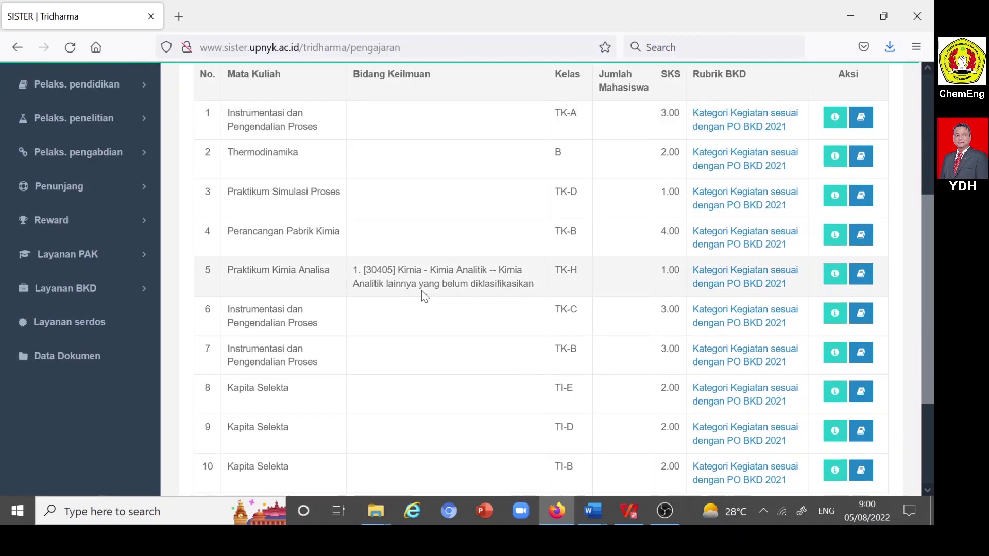
scroll(422, 291, up, 5)
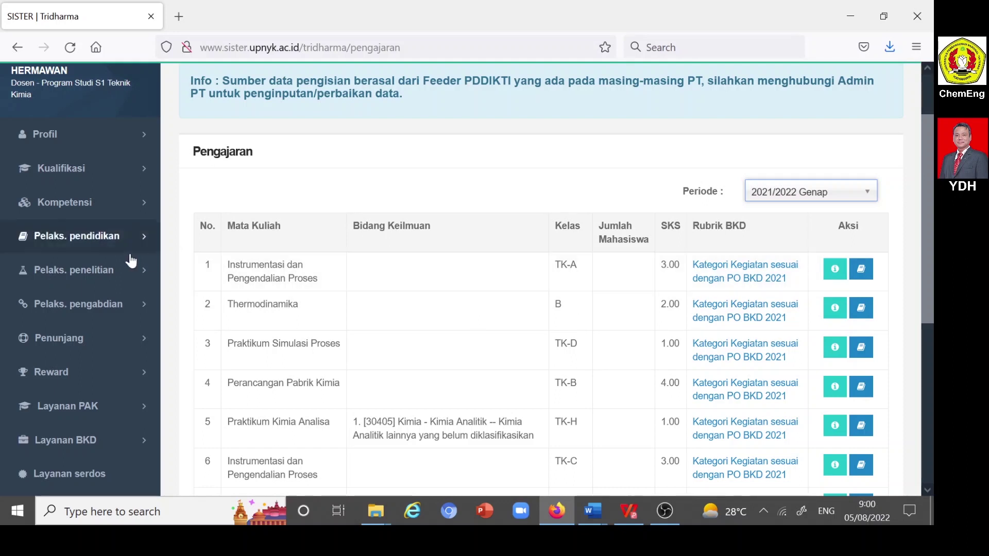
click(78, 241)
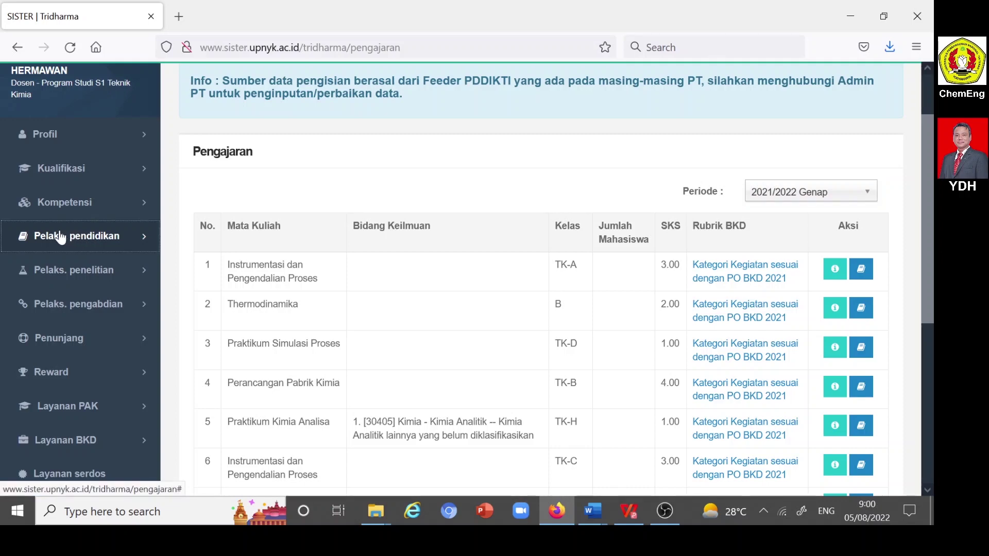
scroll(439, 209, down, 5)
scroll(440, 210, up, 7)
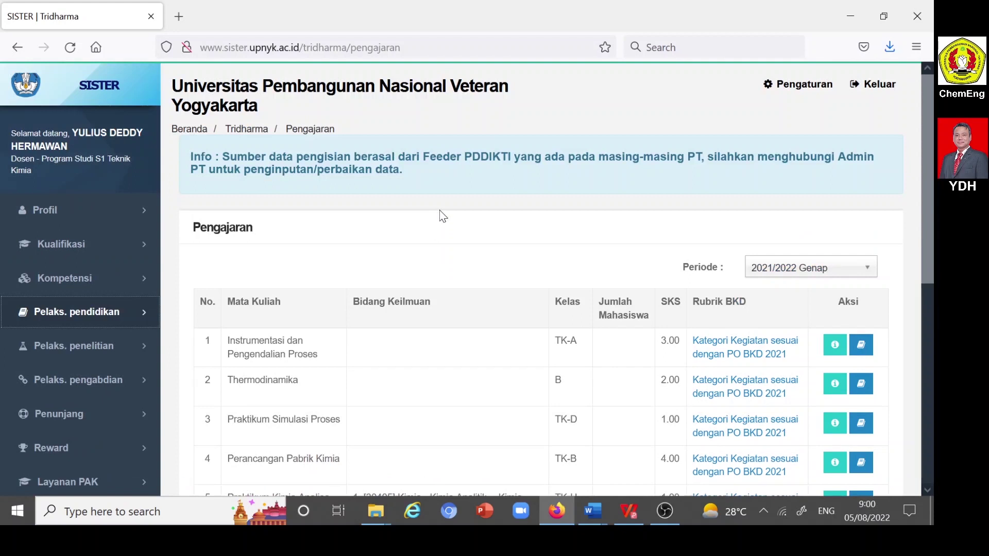
click(123, 315)
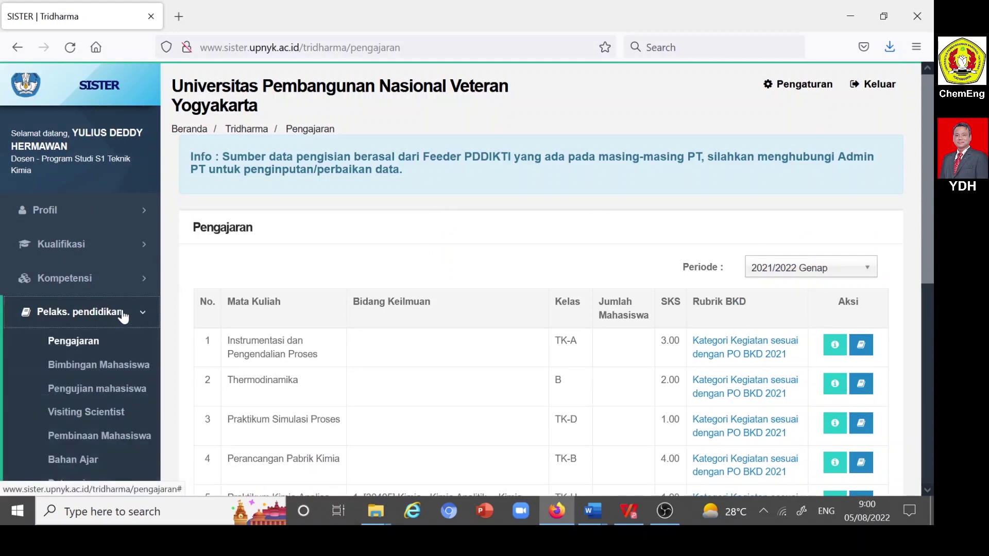
- View Bimbingan Mahasiswa for 2021/2022 Genap (no records), then expand Pelaks. pendidikan
click(112, 366)
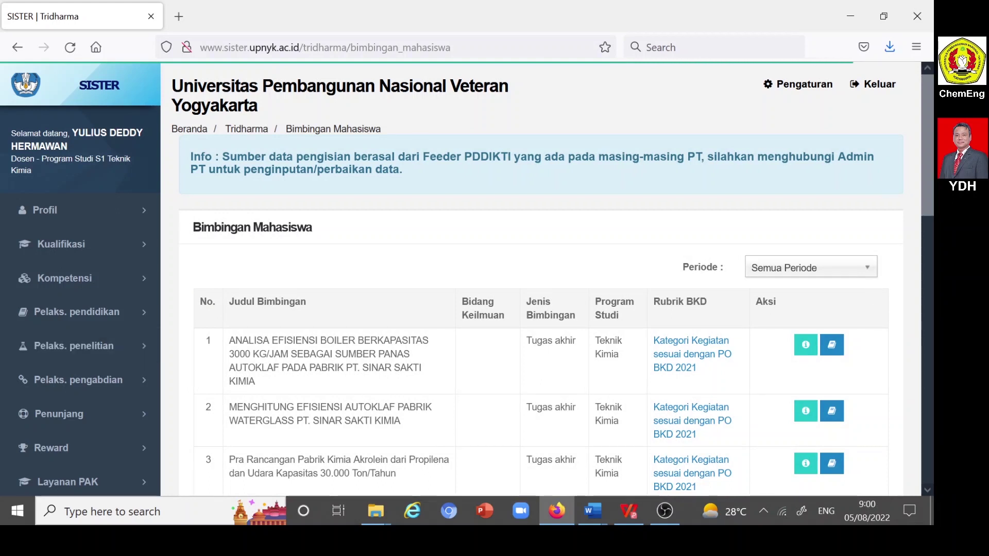
click(811, 268)
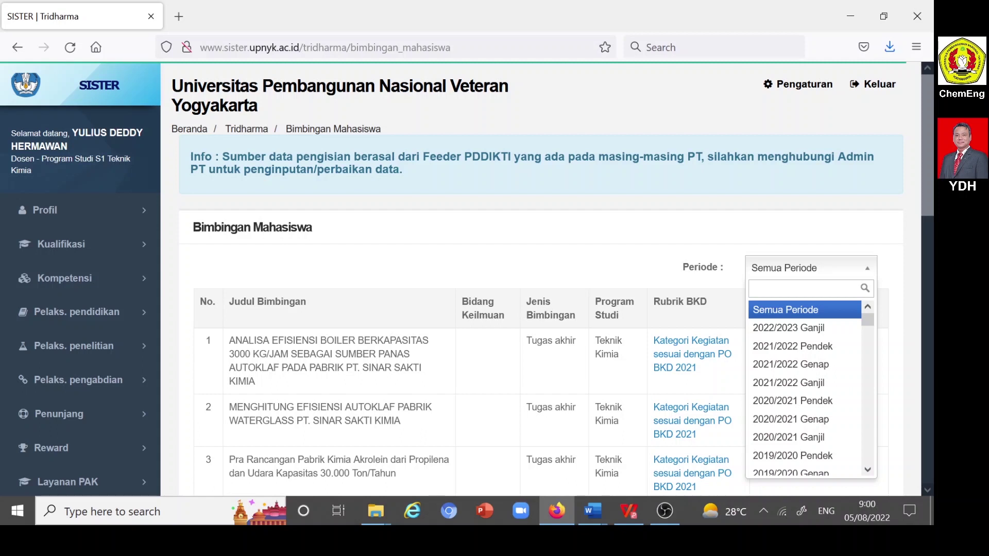
click(817, 366)
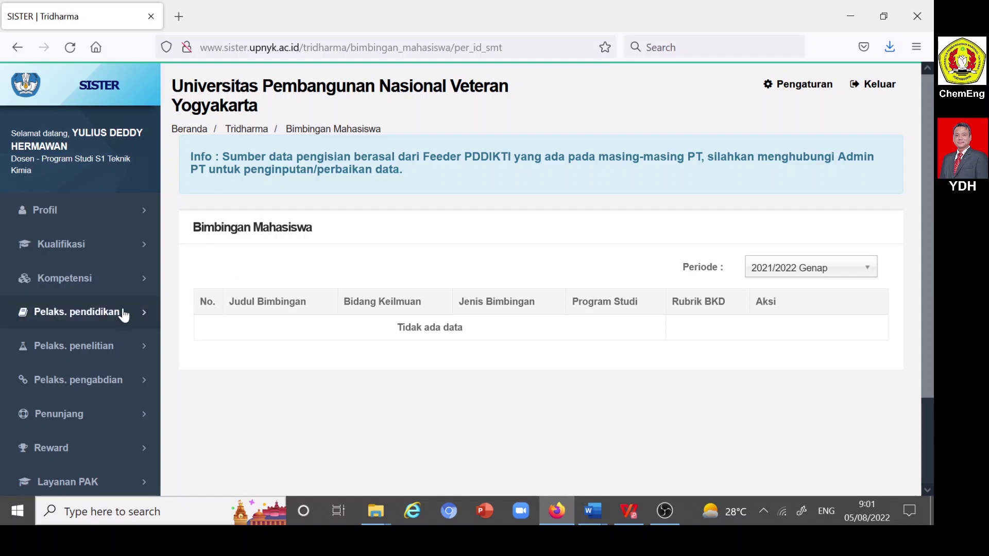
click(99, 315)
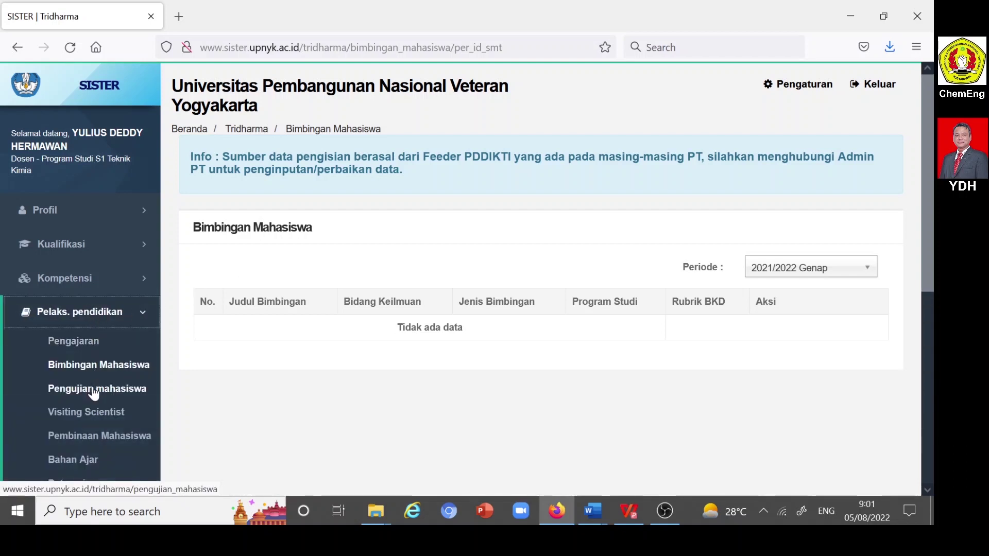
- Open Bahan Ajar to see the four books with ISBNs, then re-expand Pelaks. pendidikan
scroll(98, 381, down, 3)
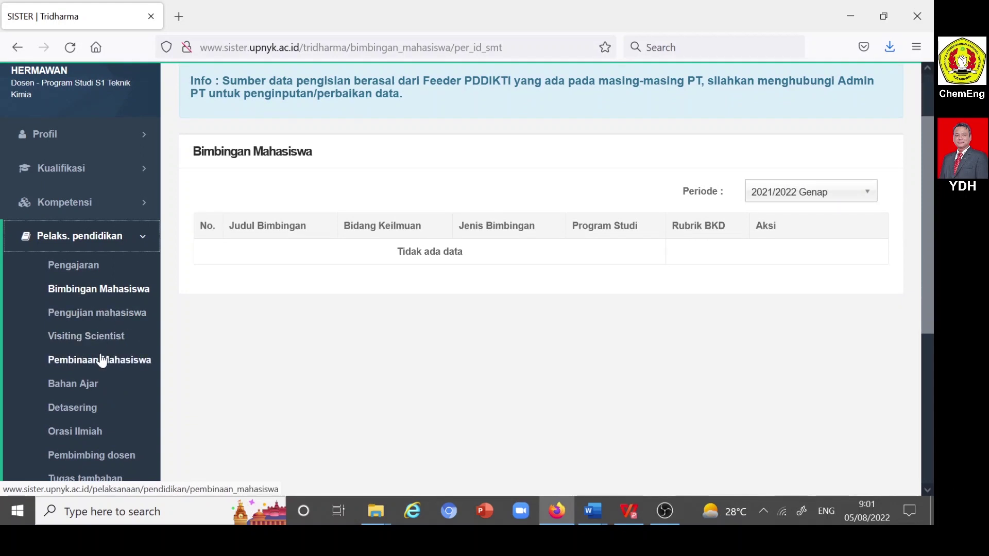
scroll(83, 359, down, 2)
click(85, 312)
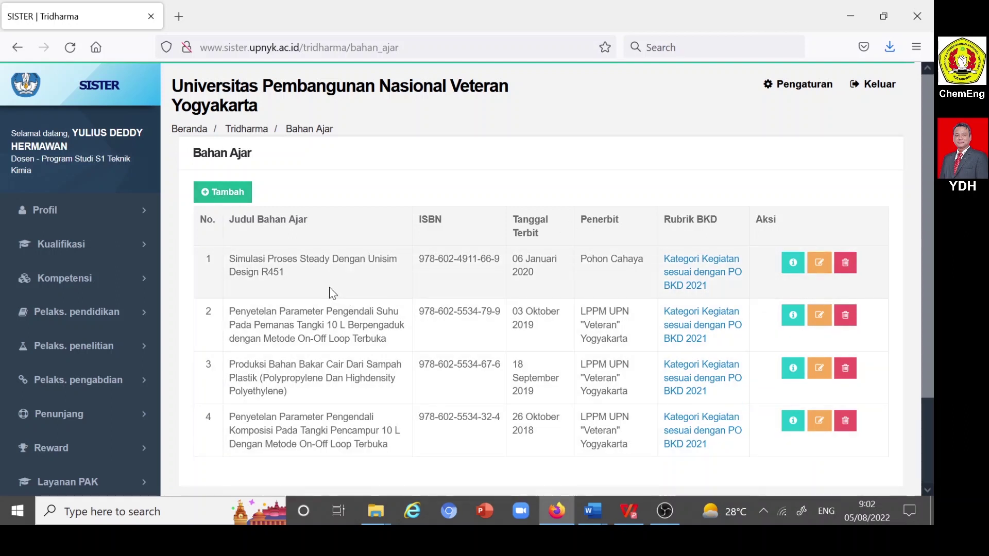
scroll(122, 336, down, 2)
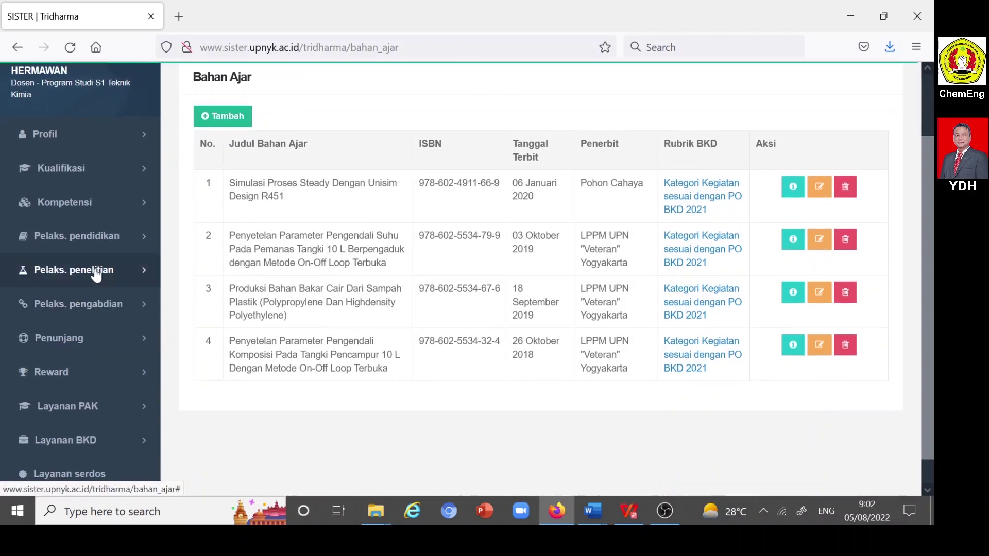
click(102, 243)
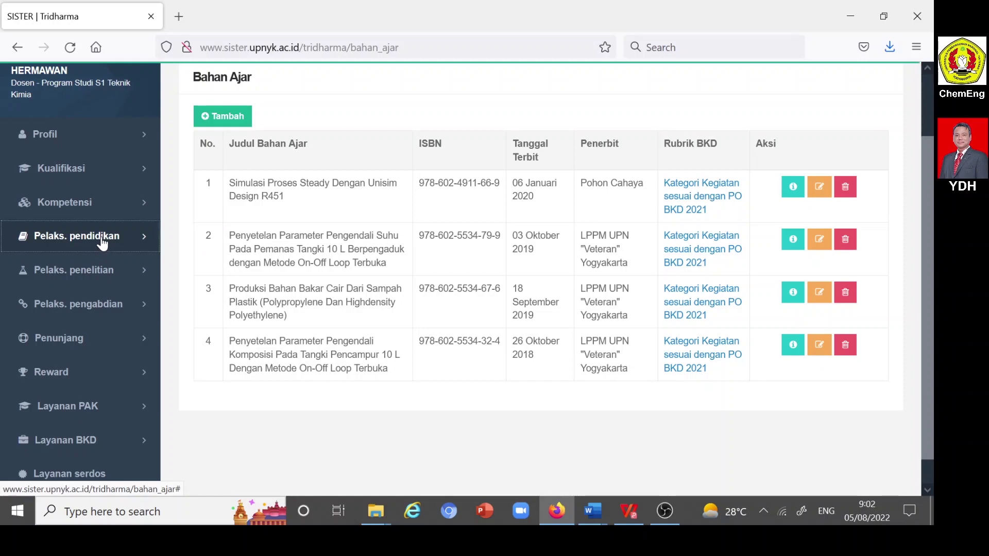
scroll(103, 243, down, 4)
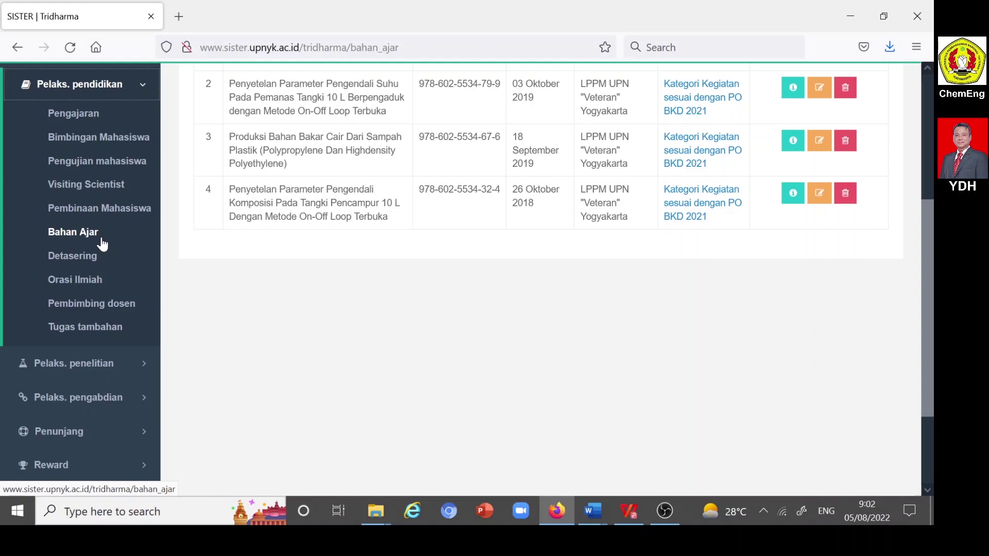
- Open Tugas tambahan to review the Kepala Laboratorium duty, then expand Pelaks. penelitian
click(85, 330)
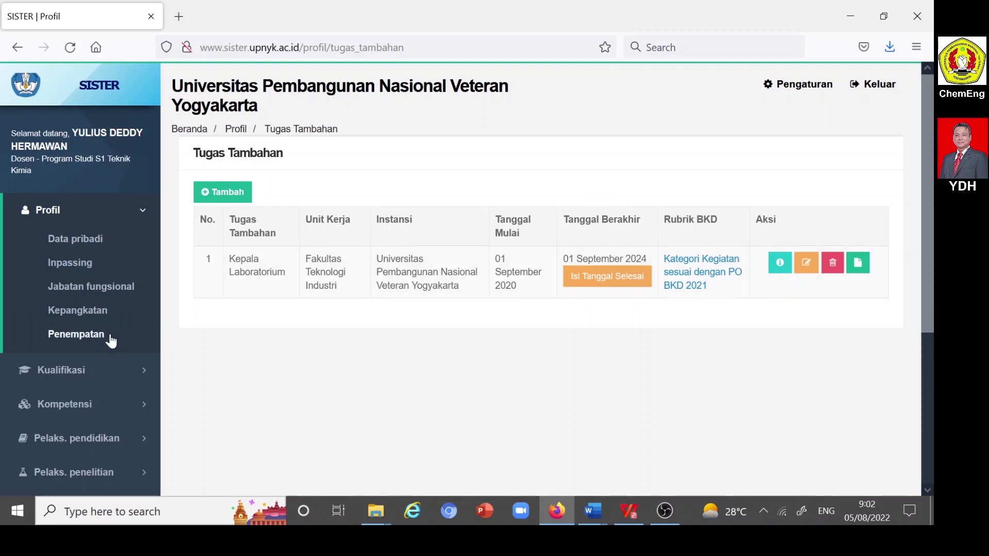
scroll(111, 335, down, 2)
scroll(111, 337, down, 3)
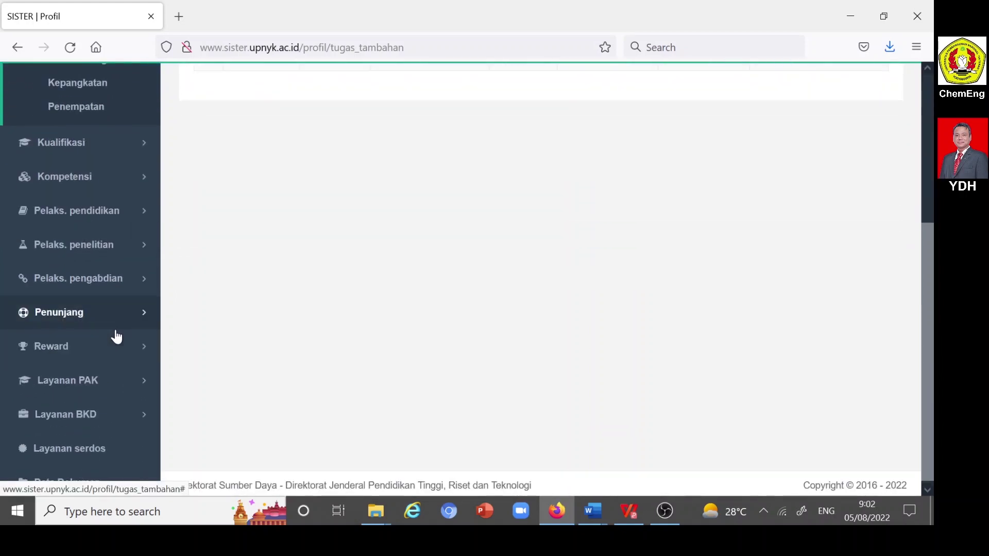
click(98, 245)
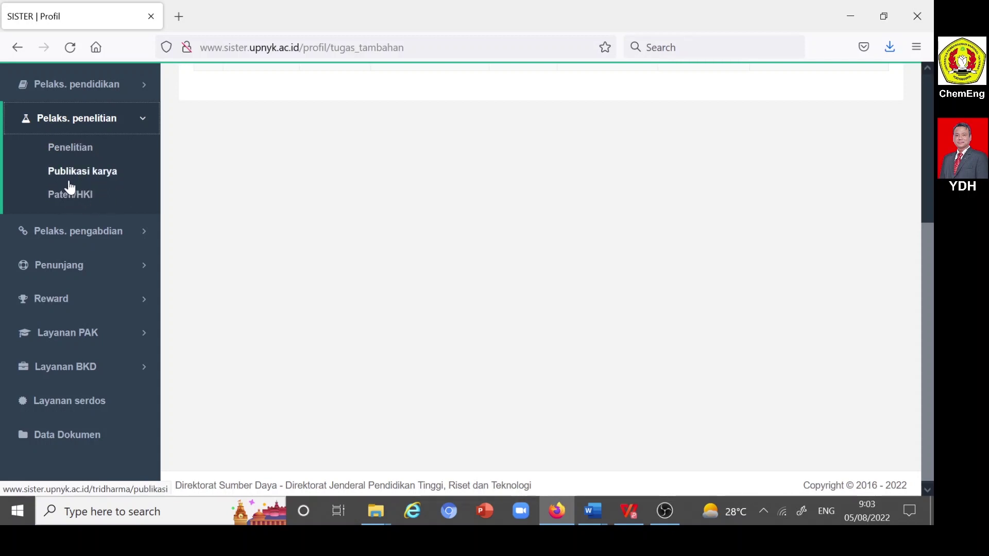
- View the Publikasi karya list, then open Pelaks. pengabdian > Pengabdian
click(88, 178)
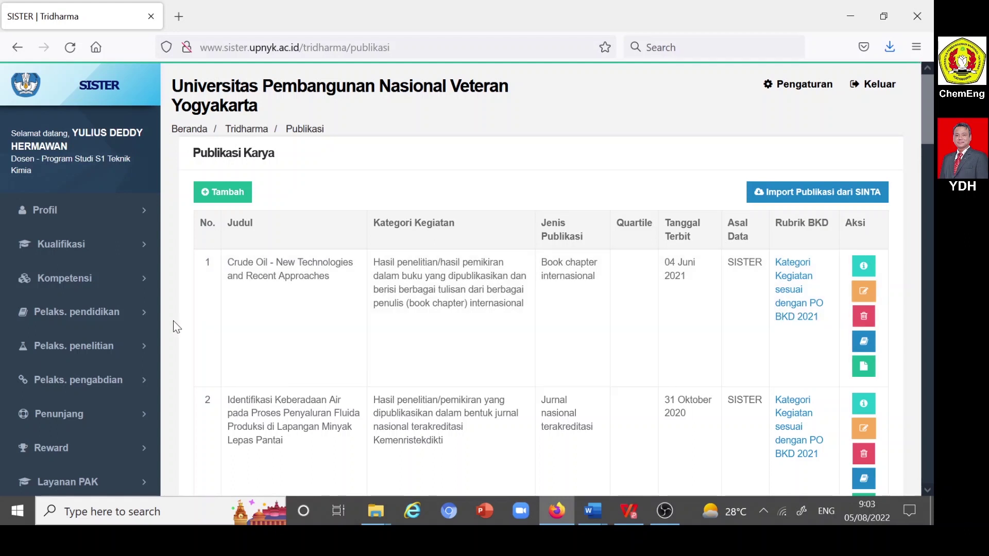
scroll(110, 345, down, 3)
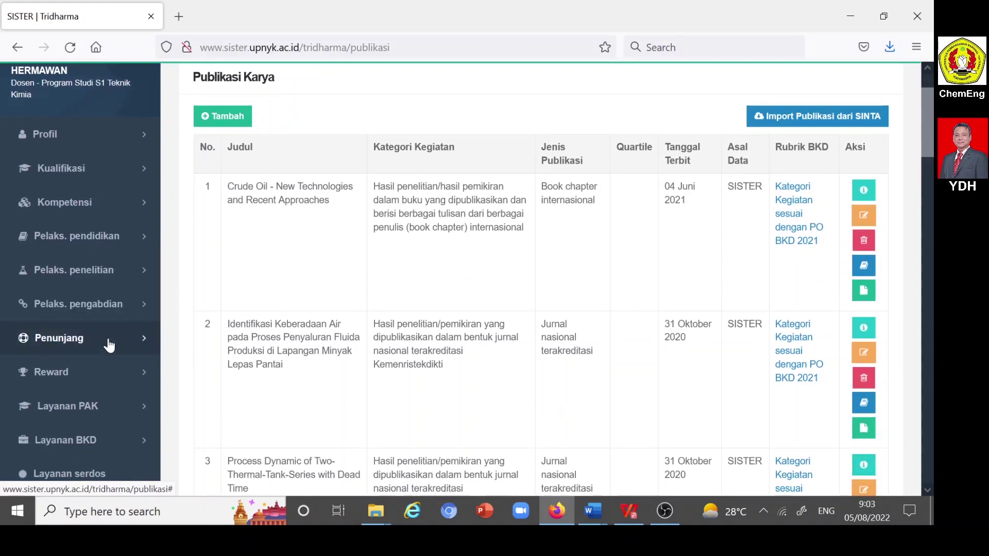
click(92, 308)
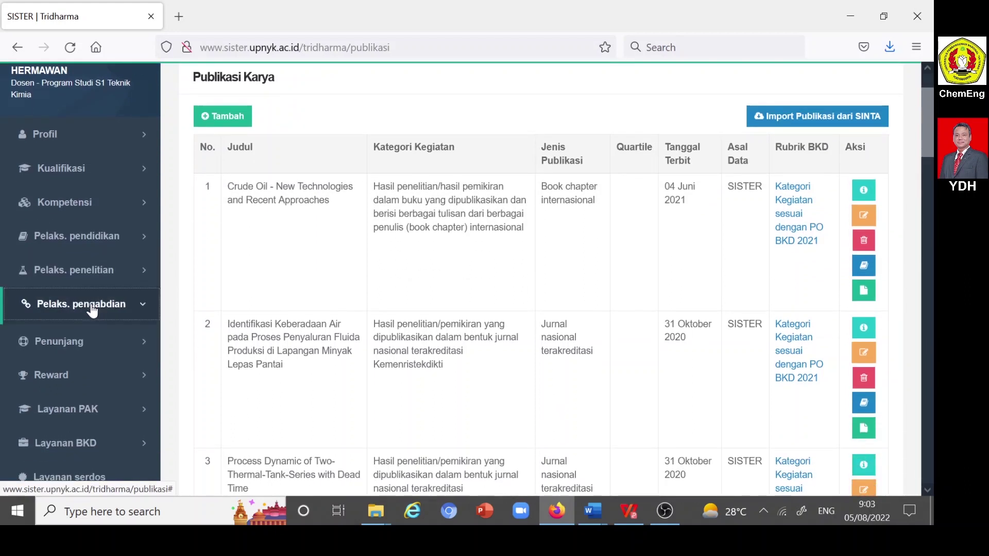
scroll(92, 310, down, 3)
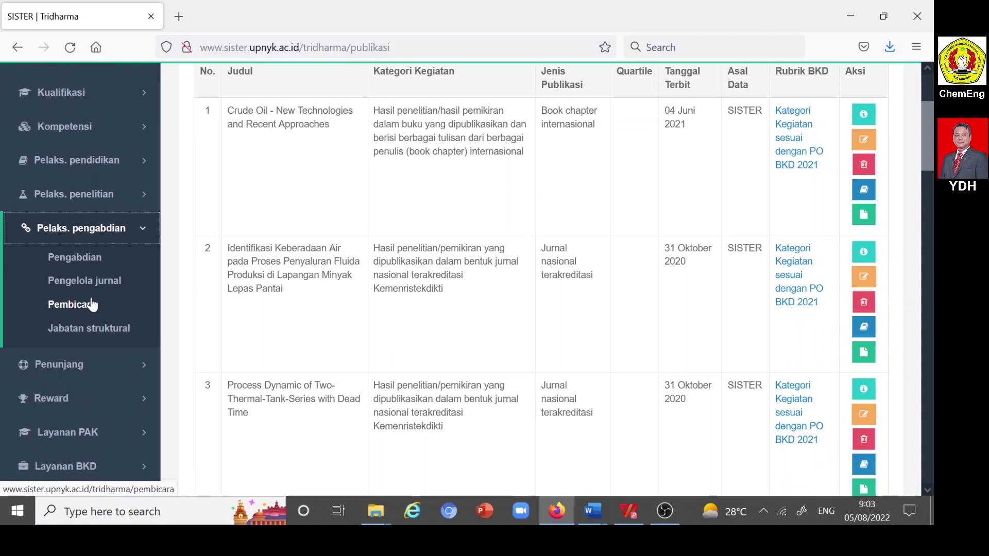
click(86, 262)
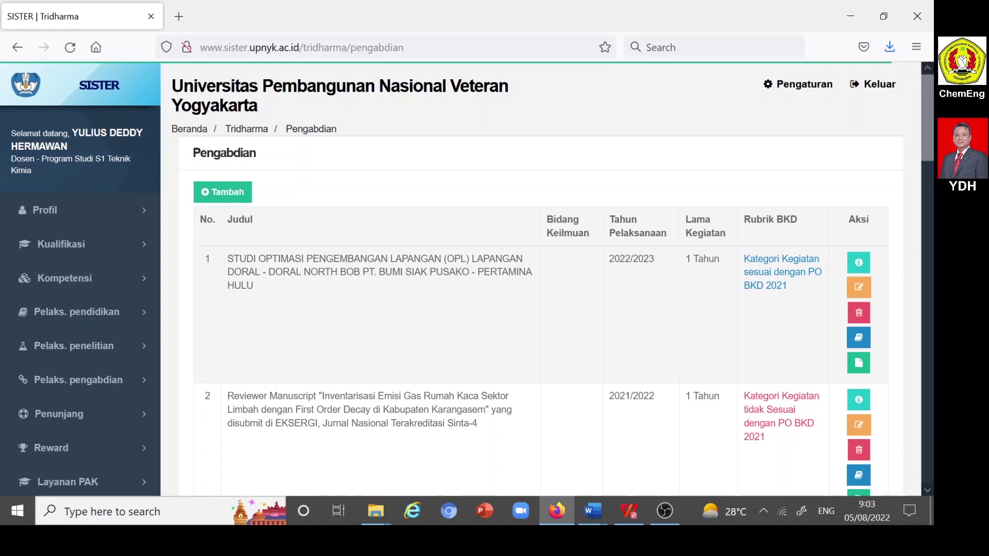
- Review the Pengabdian activities and their PO BKD 2021 status, then re-expand Pelaks. pengabdian
drag(227, 258, 266, 284)
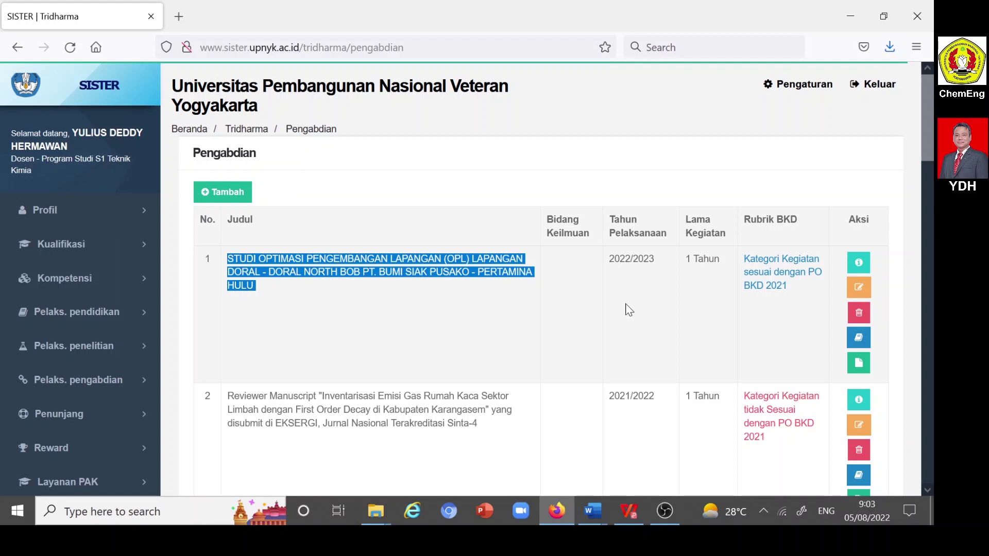
click(314, 298)
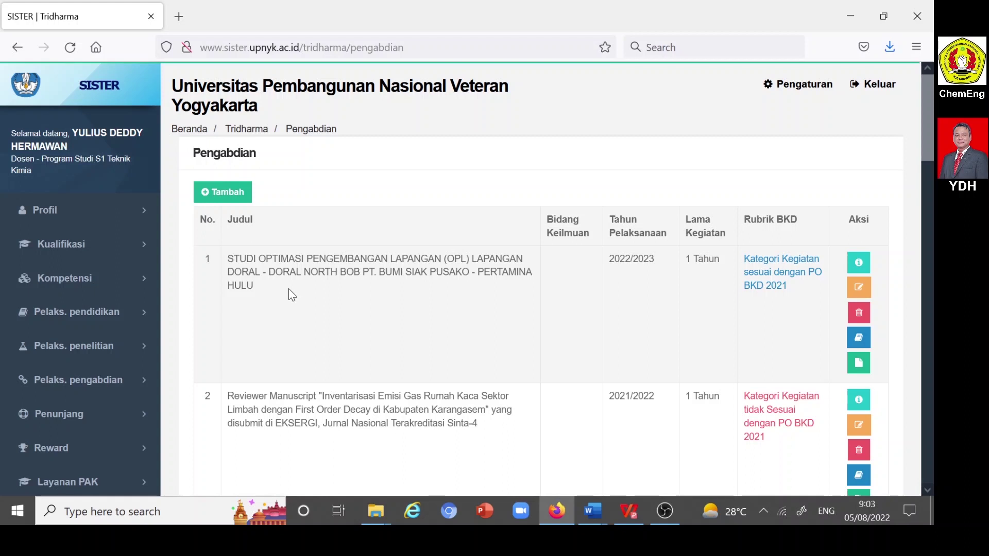
scroll(289, 288, down, 3)
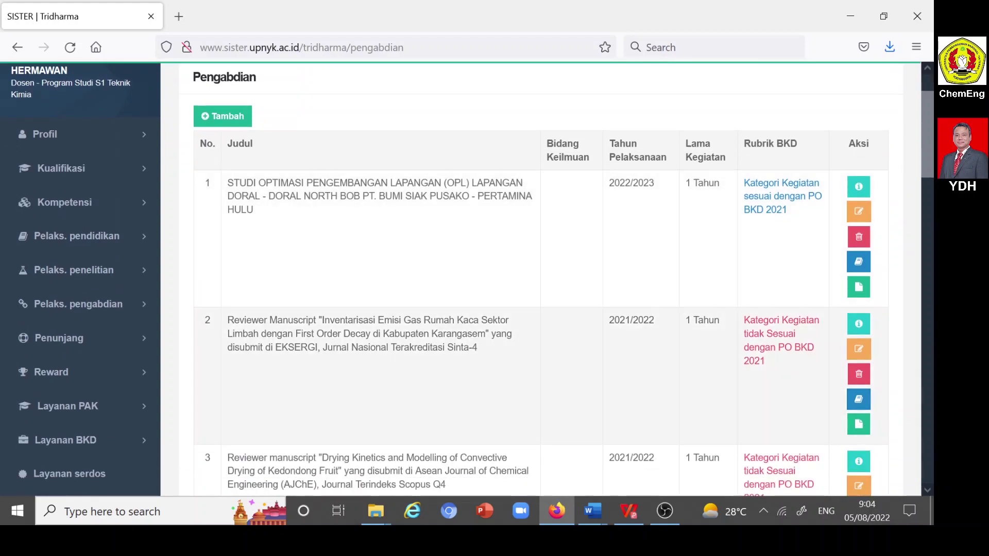
scroll(346, 348, up, 3)
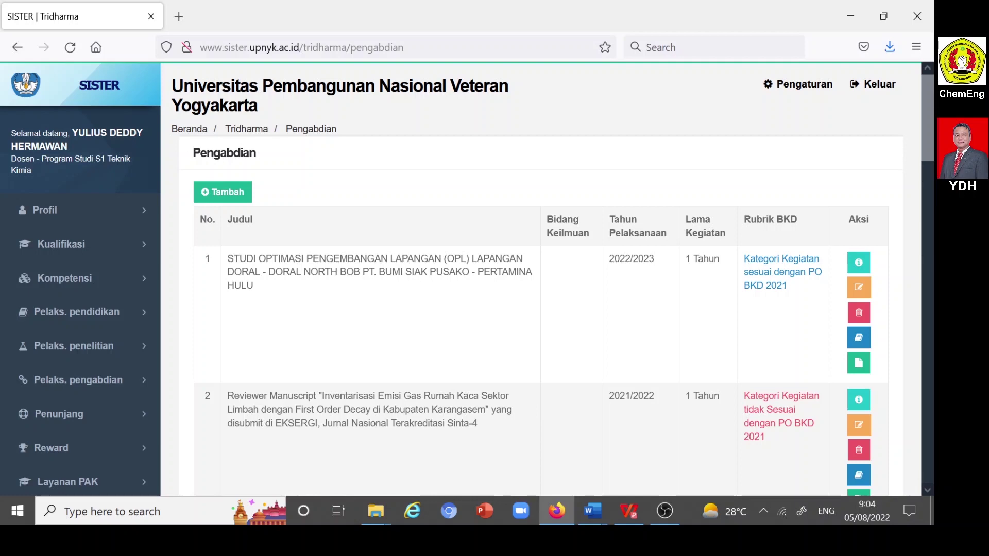
scroll(449, 402, down, 6)
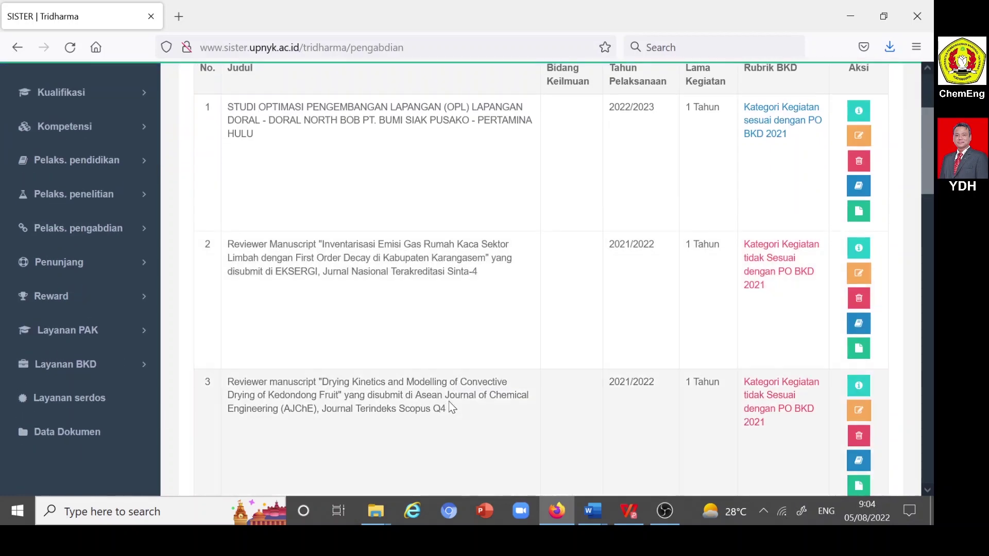
scroll(540, 278, up, 6)
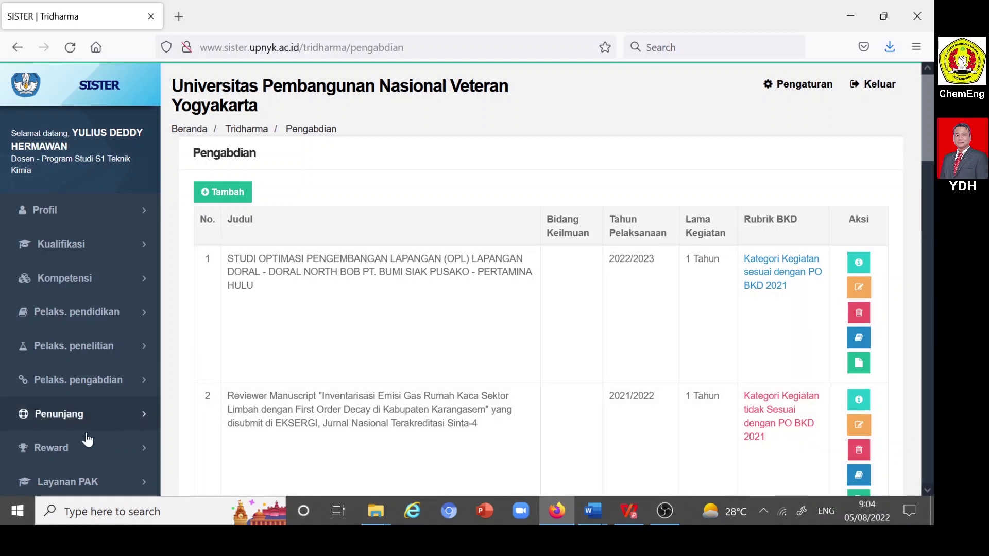
click(85, 385)
scroll(87, 382, down, 2)
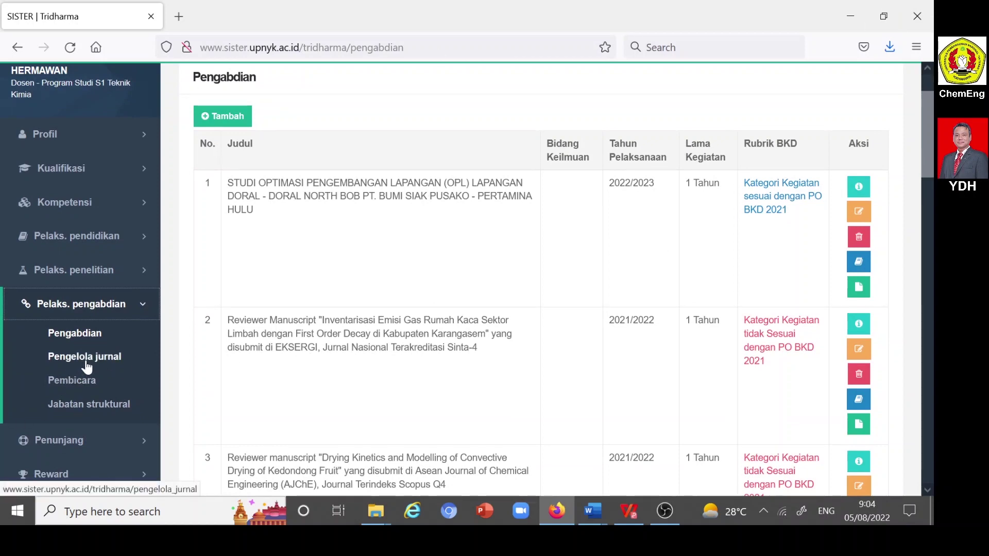
- Check the Pengelola jurnal records, then browse the Pembicara speaker history list
click(87, 364)
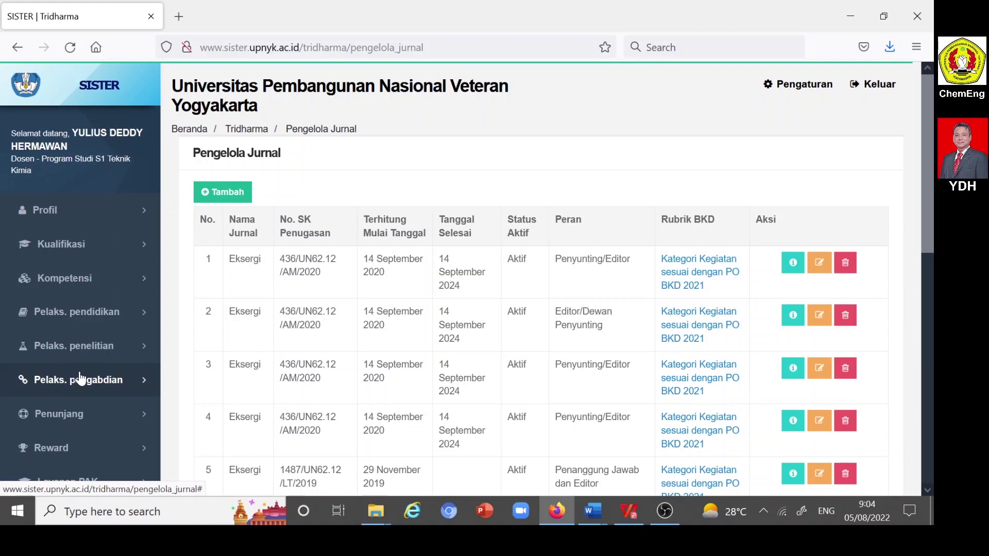
click(80, 380)
scroll(59, 384, down, 2)
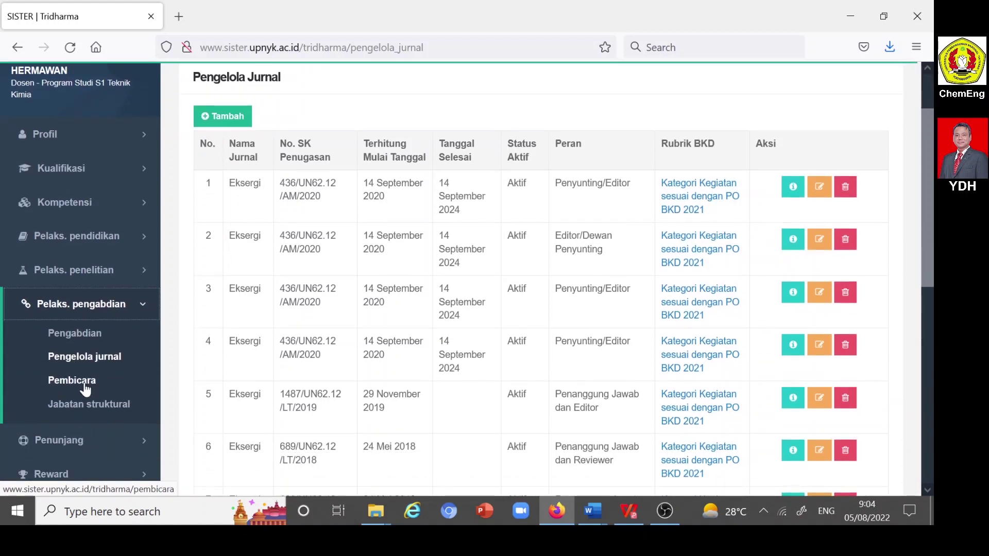
click(84, 386)
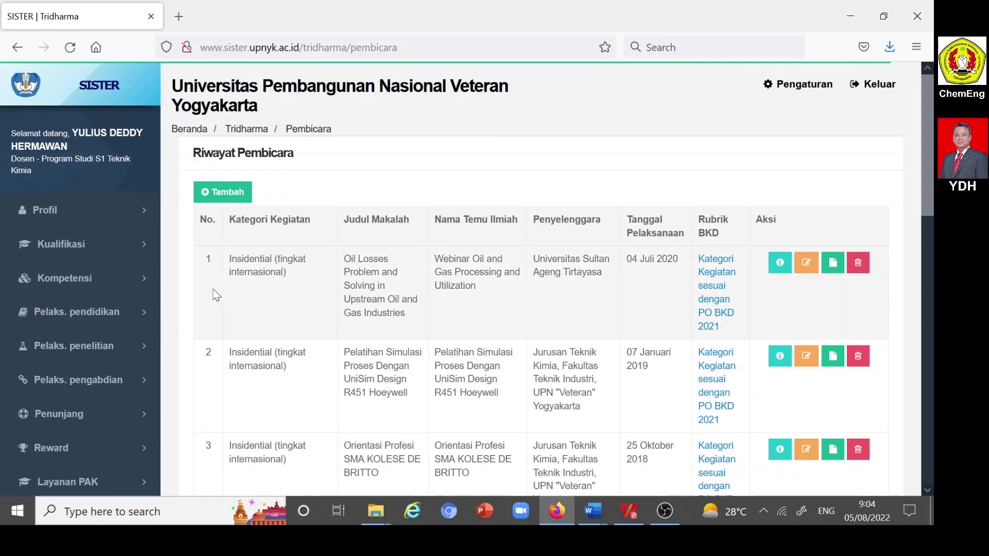
scroll(111, 345, down, 2)
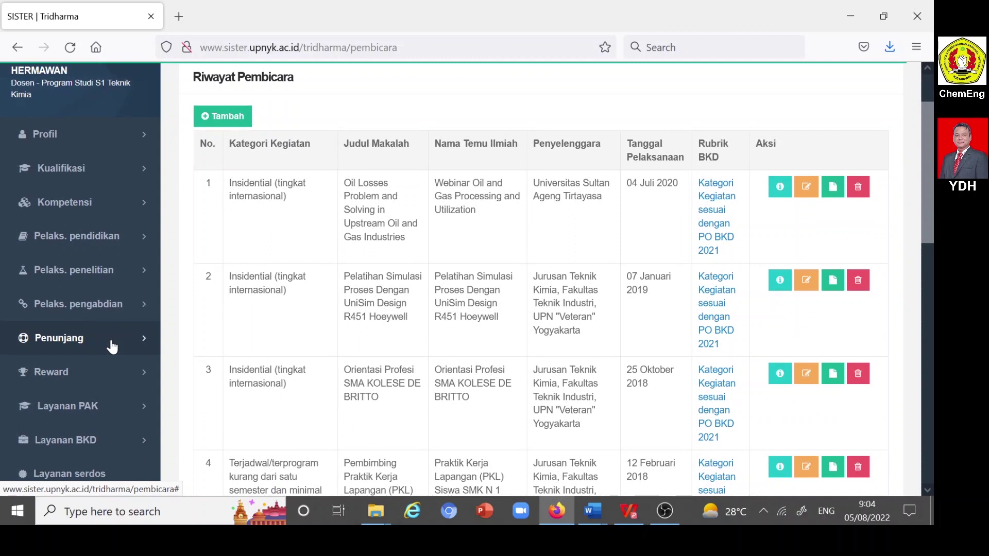
scroll(111, 344, down, 2)
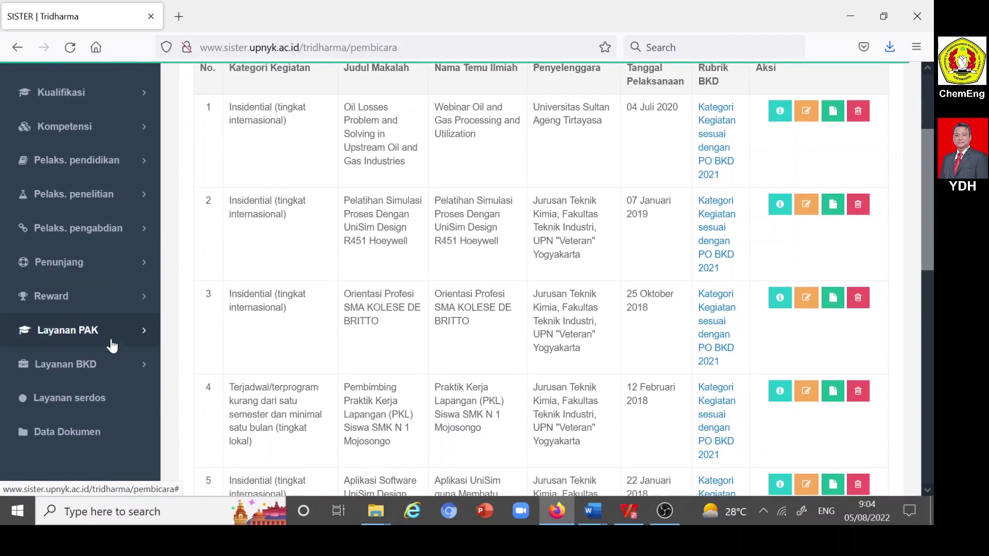
click(93, 231)
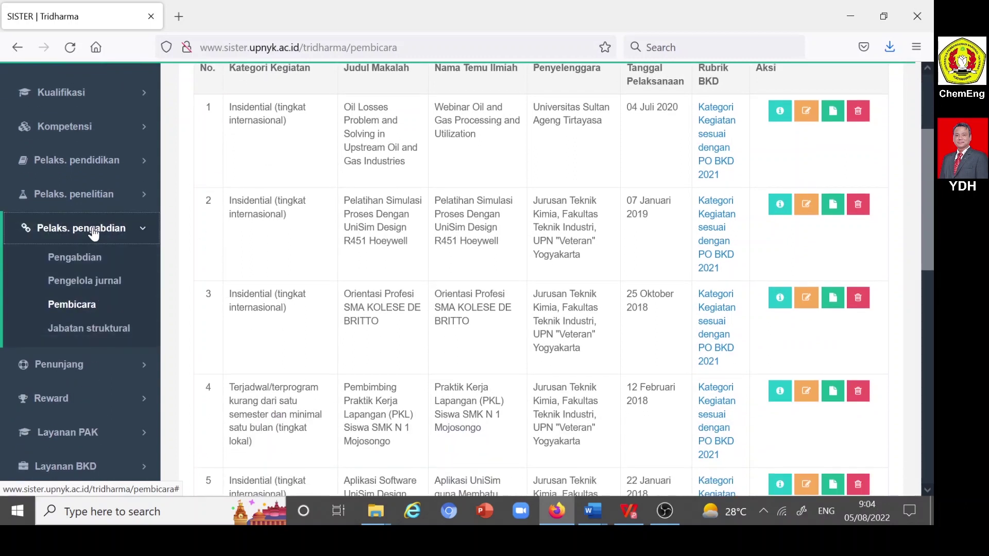
- Open the Penunjang > Anggota profesi history showing the IAFMI membership, 2021–2025
click(86, 331)
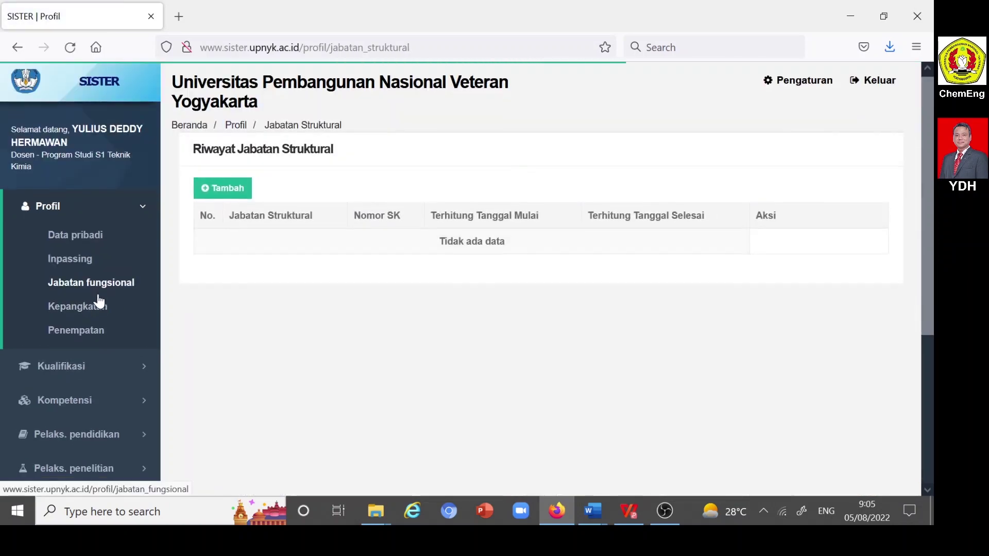
scroll(100, 303, down, 5)
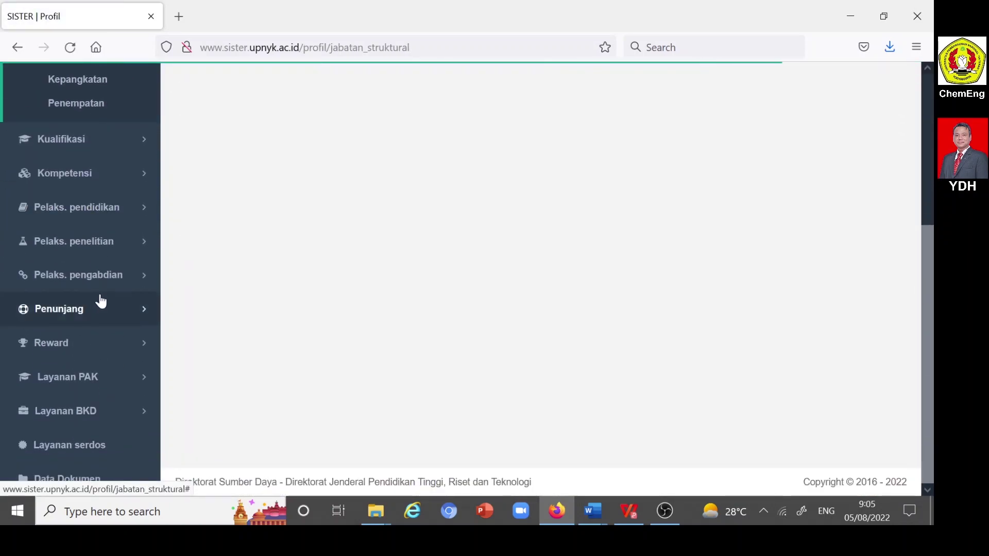
click(74, 315)
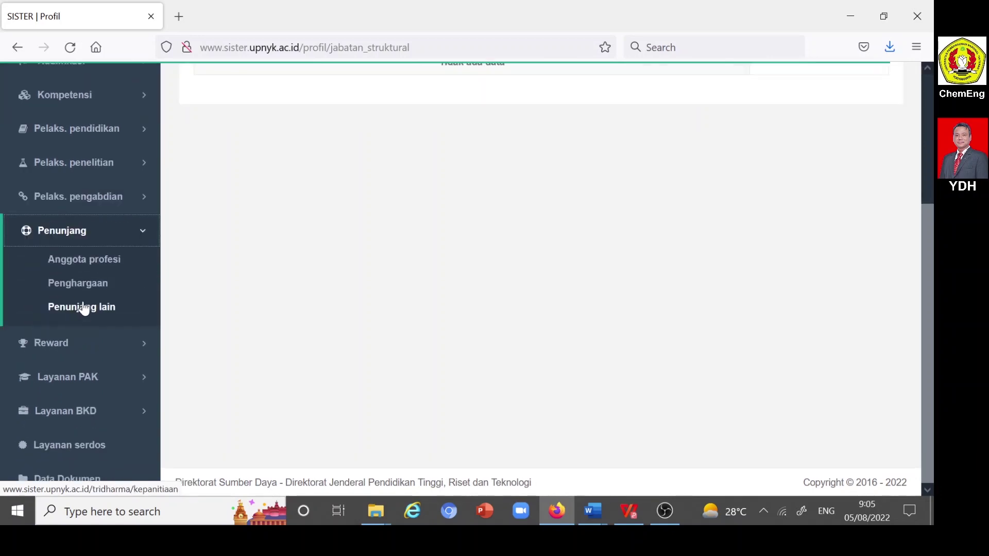
click(96, 266)
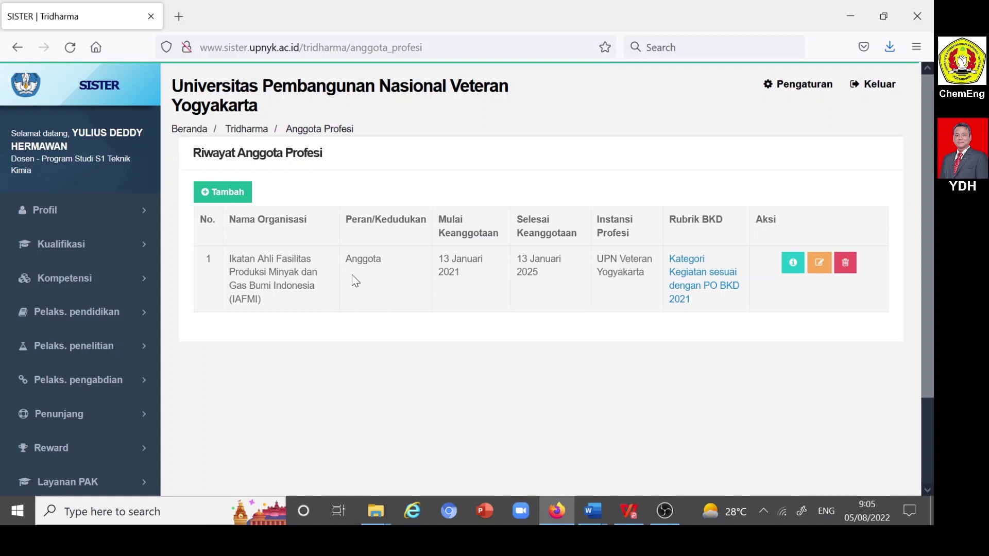
scroll(357, 281, down, 3)
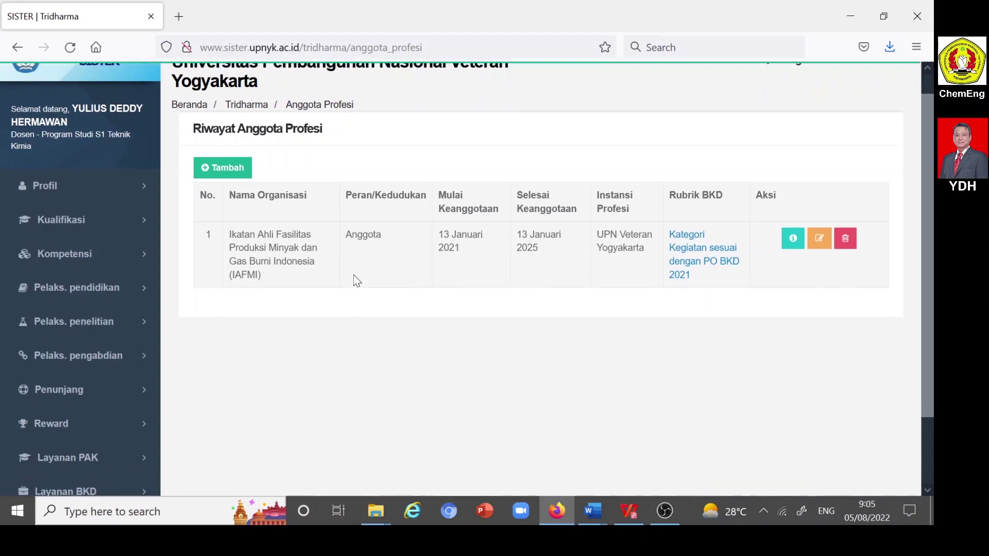
click(74, 313)
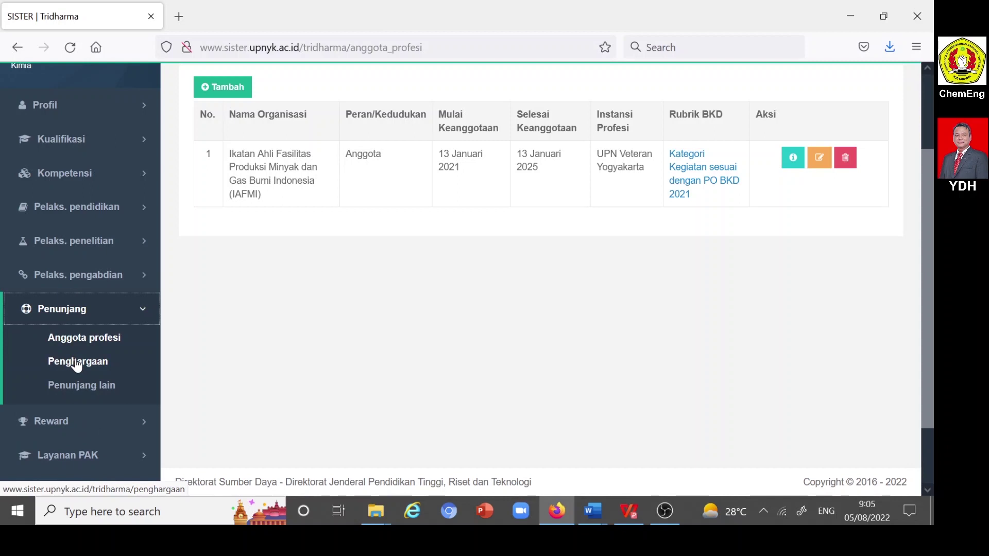
- Browse the Penunjang lain table of activities with decree numbers, then expand Layanan BKD
click(84, 387)
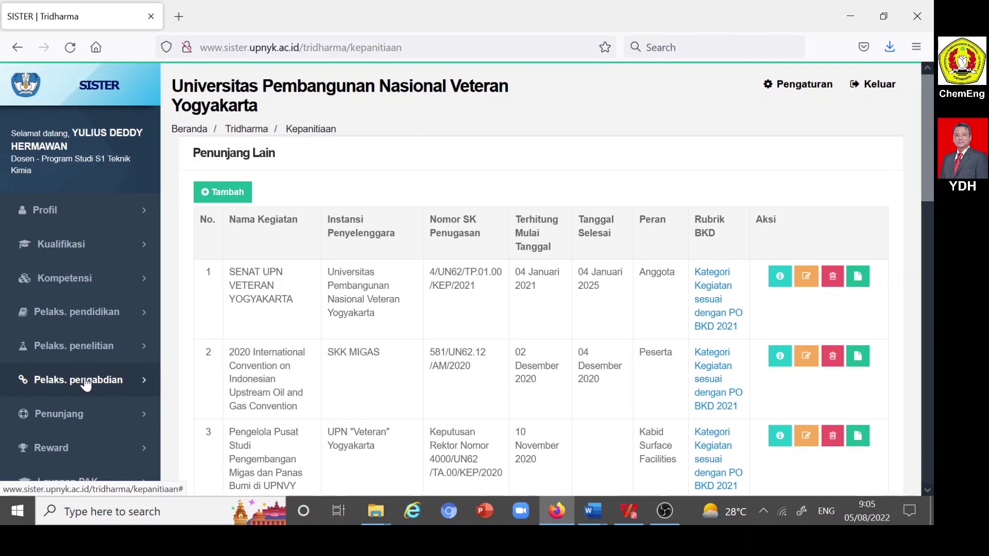
scroll(86, 381, down, 3)
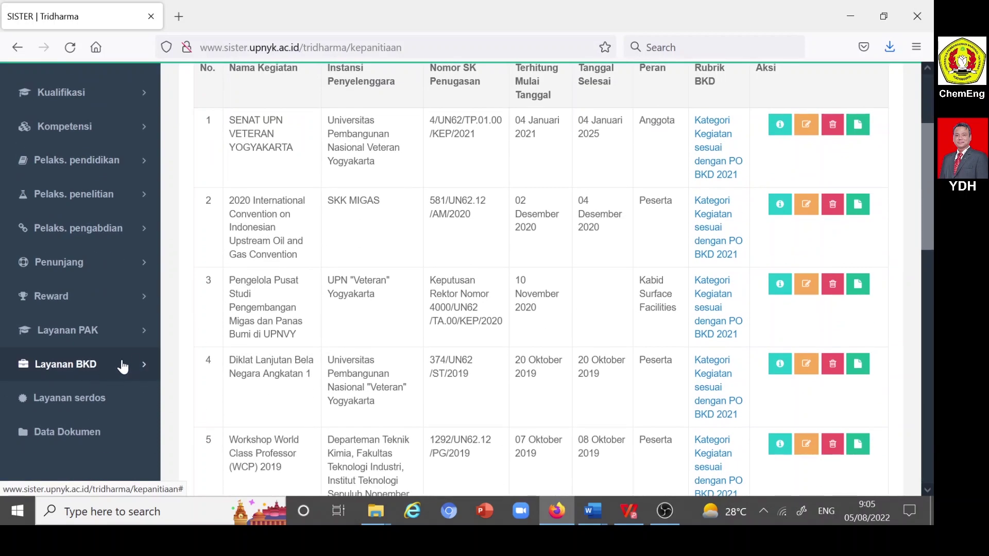
scroll(290, 288, up, 3)
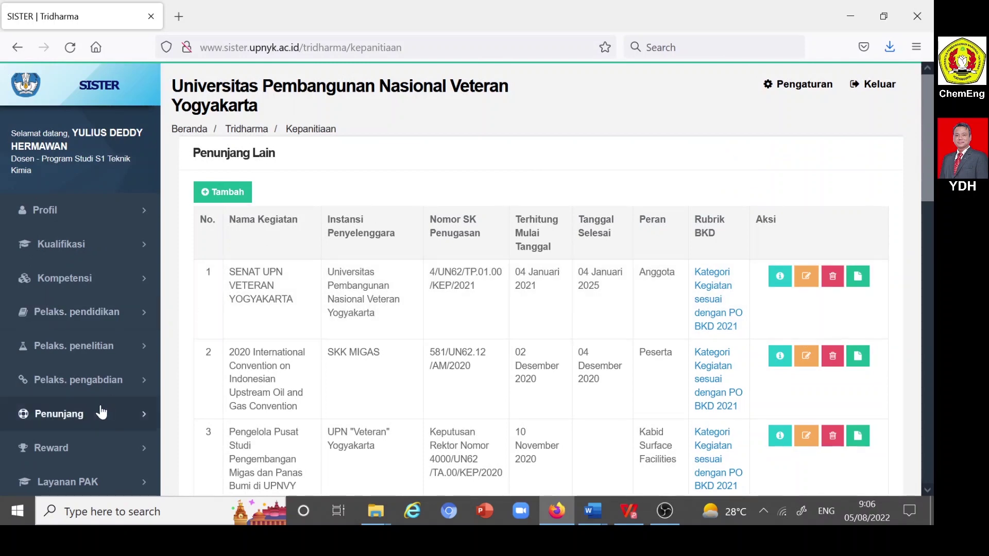
scroll(98, 411, down, 3)
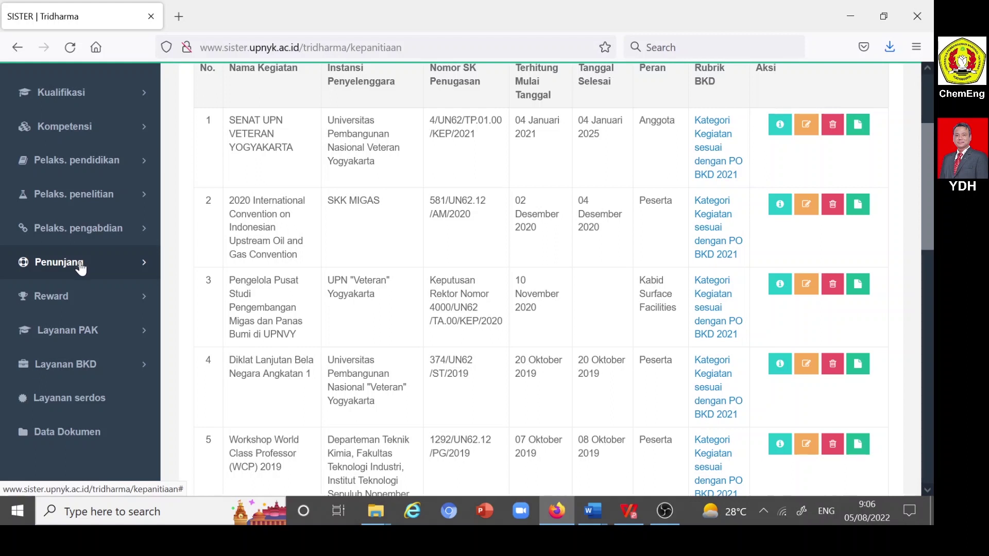
click(64, 368)
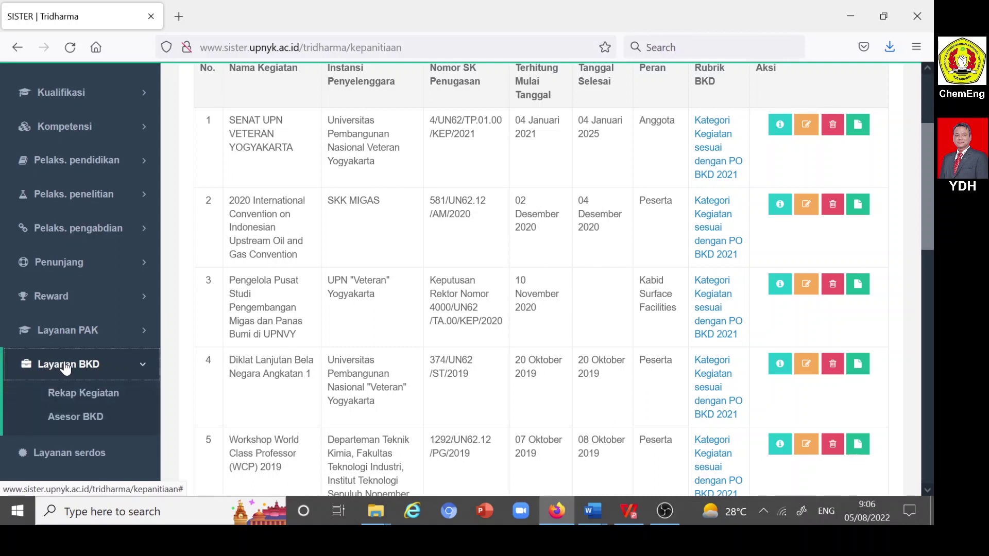
scroll(64, 367, down, 2)
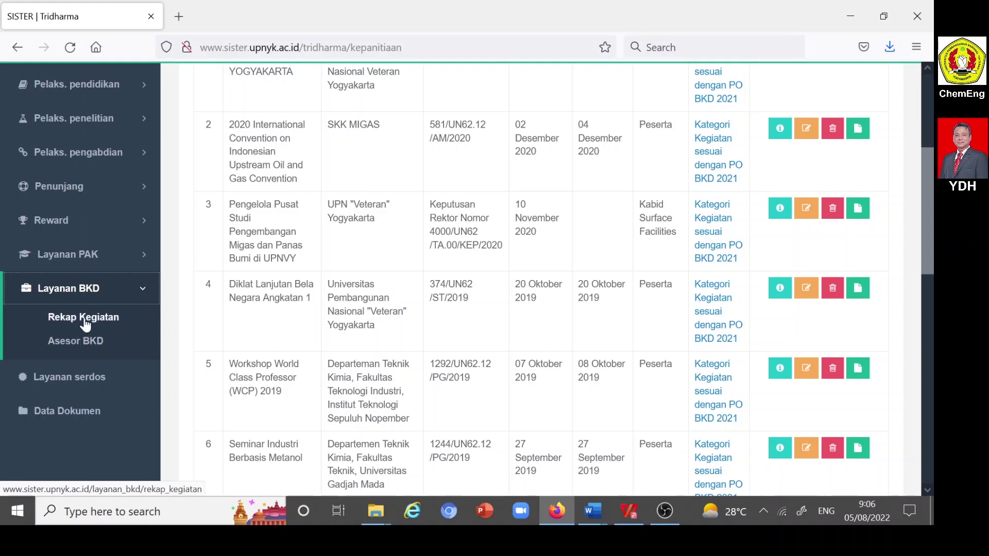
- Start the 2021/2022 Genap performance report from Rekap Kegiatan and review its Biodata tab
click(86, 324)
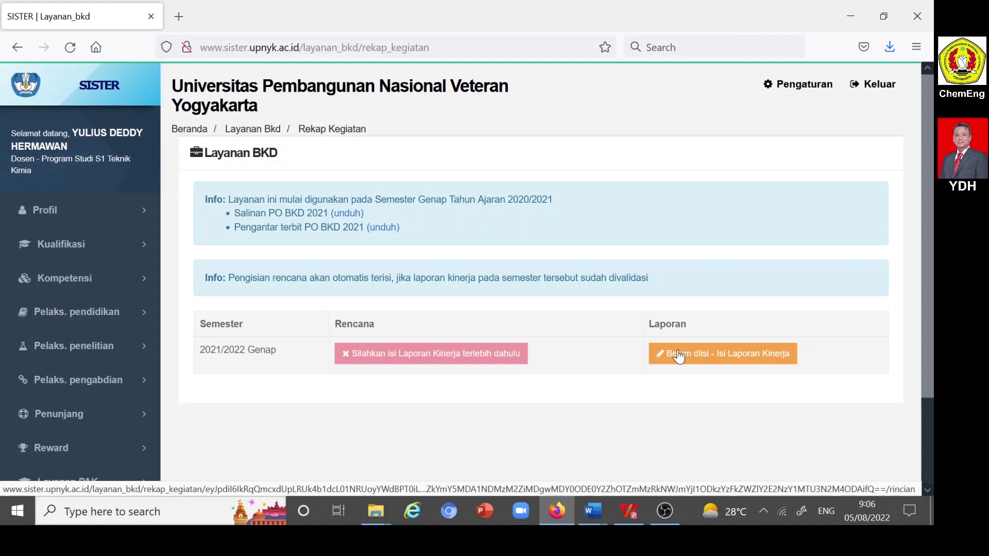
click(678, 355)
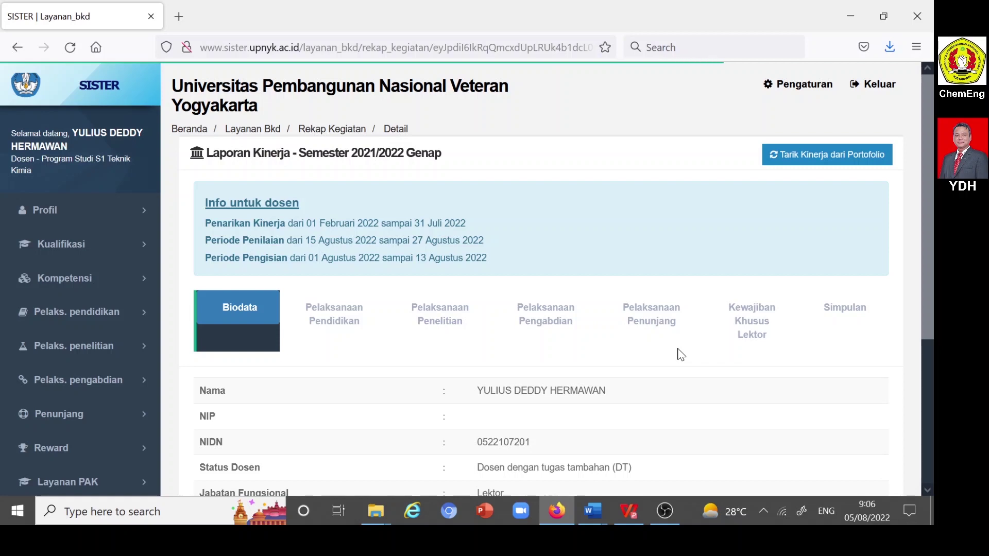
scroll(678, 356, down, 3)
scroll(678, 356, up, 3)
scroll(678, 354, down, 1)
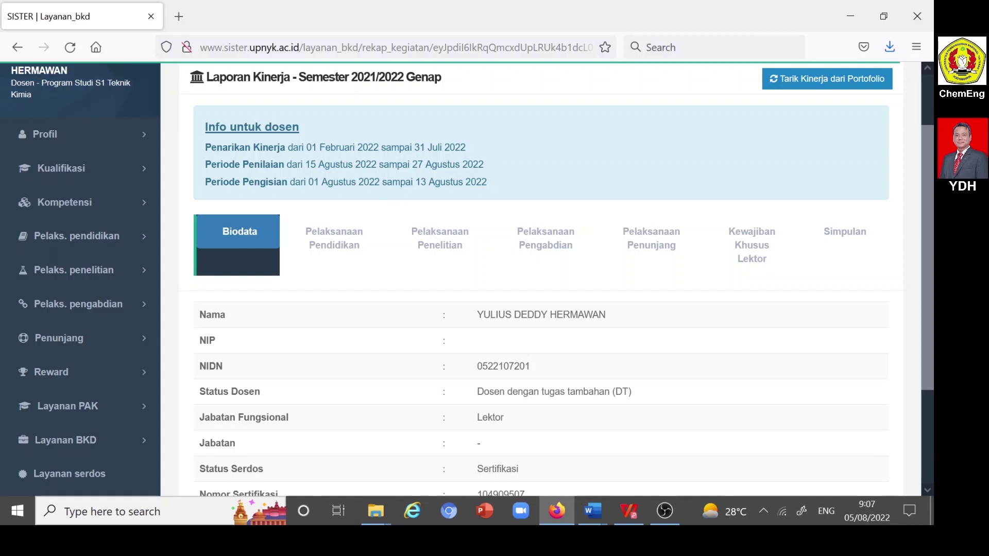
scroll(330, 197, down, 3)
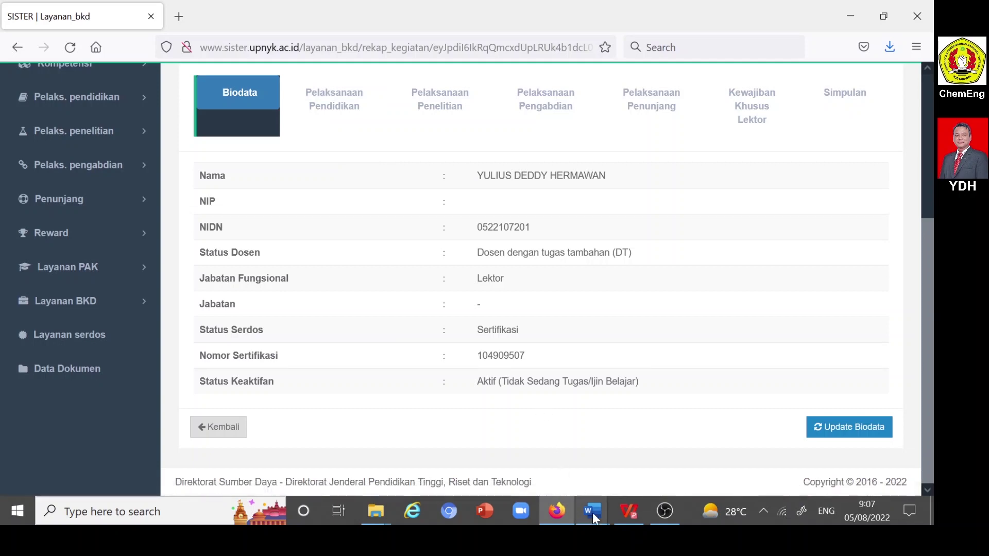
mouse_move(595, 515)
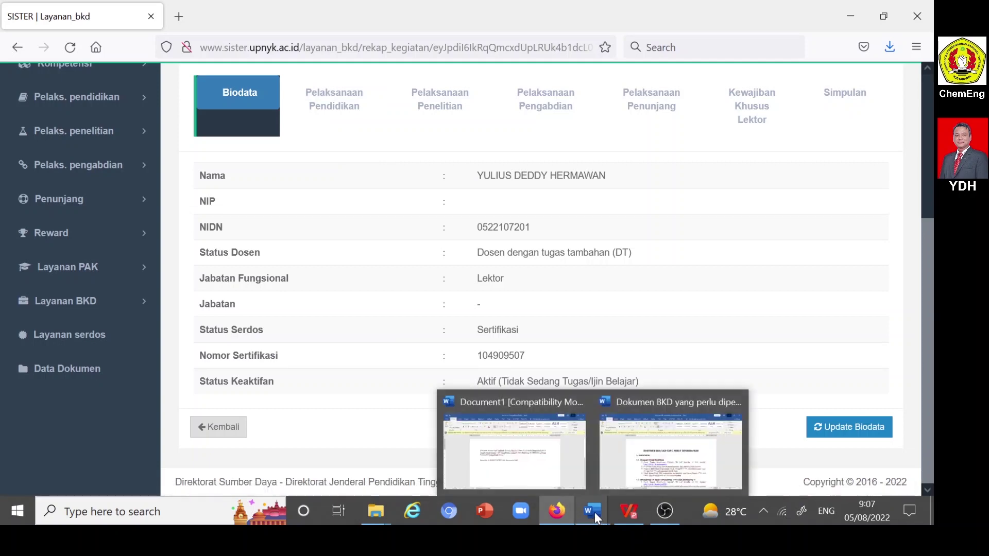
- Switch to the Word checklist 'Dokumen BKD yang perlu dipersiapkan' at its A. PENDIDIKAN section
click(620, 483)
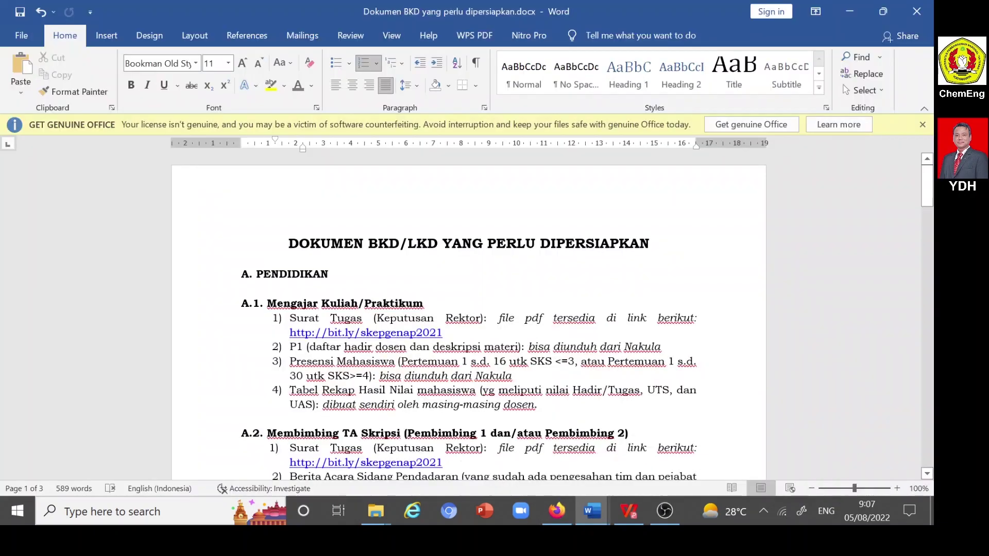
scroll(469, 315, down, 4)
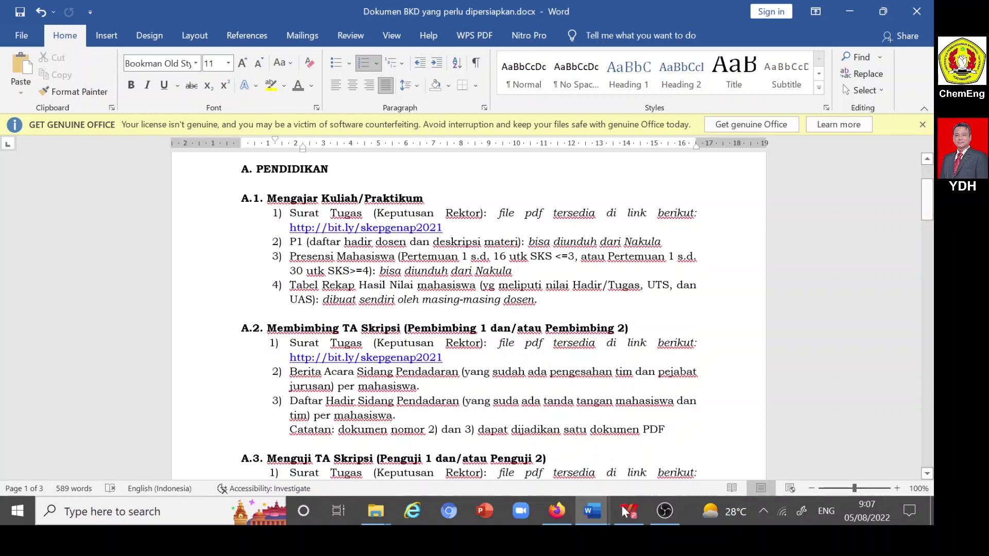
mouse_move(633, 516)
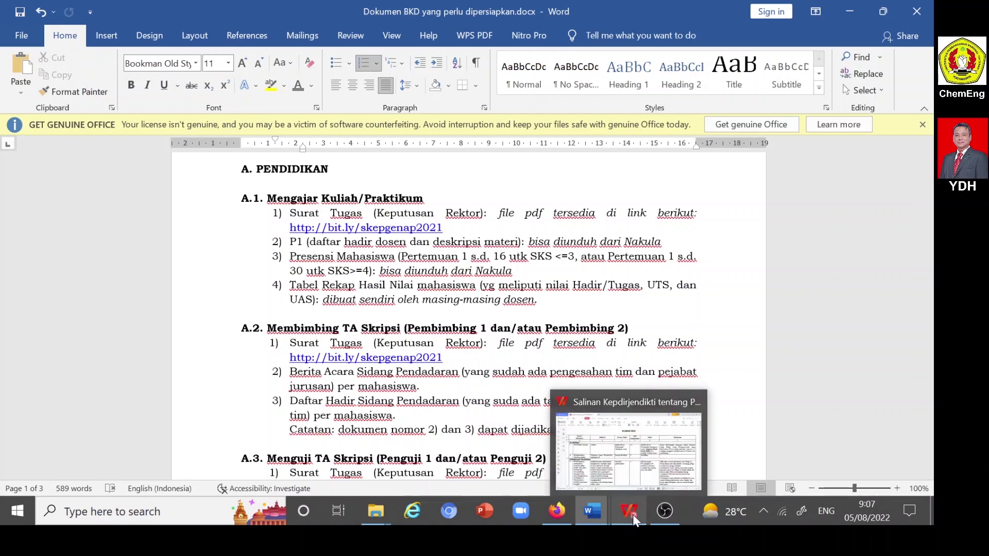
- Switch to the Salinan Kepdirjendikti PDF in WPS at the page-23 RUBRIK BKD table
click(636, 515)
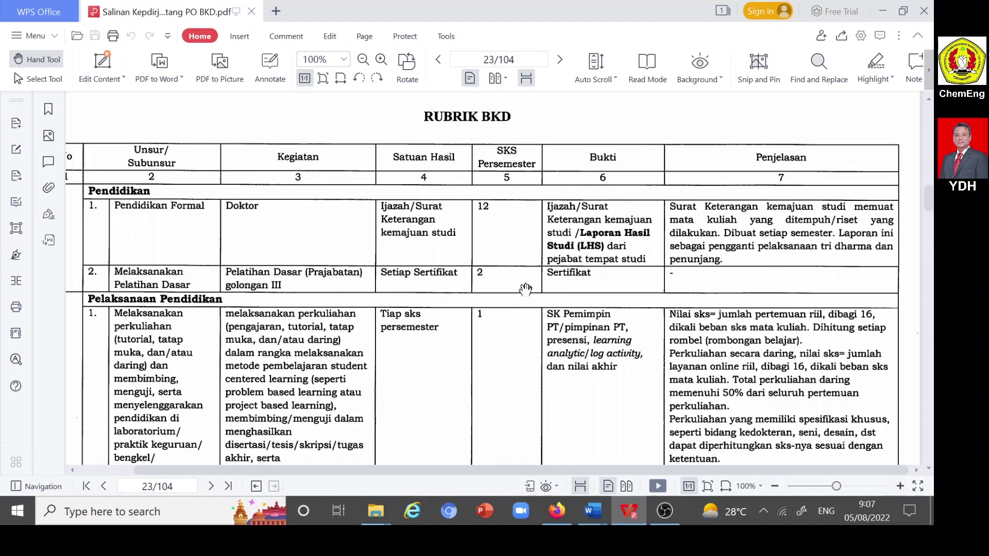
scroll(526, 290, up, 3)
scroll(524, 294, down, 3)
scroll(524, 294, up, 3)
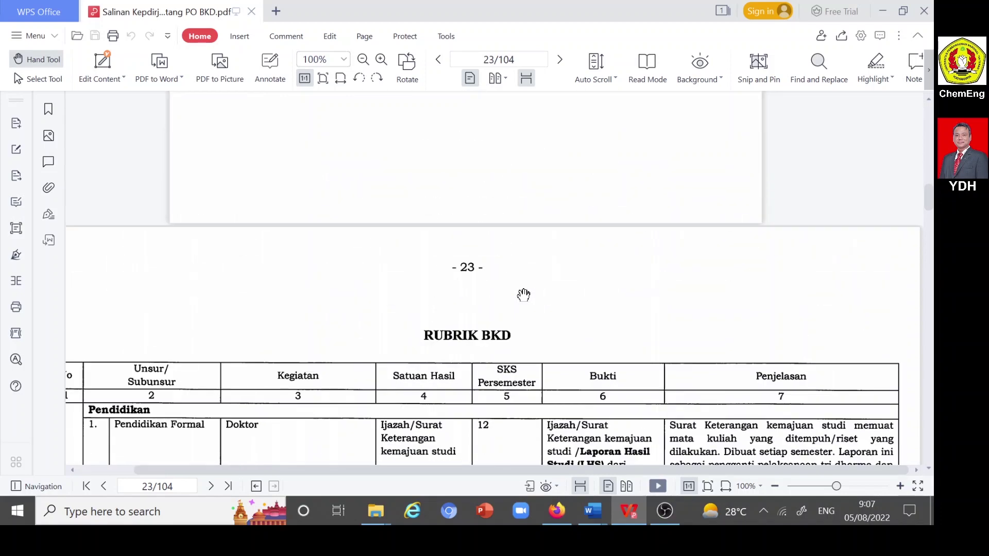
scroll(524, 294, down, 1)
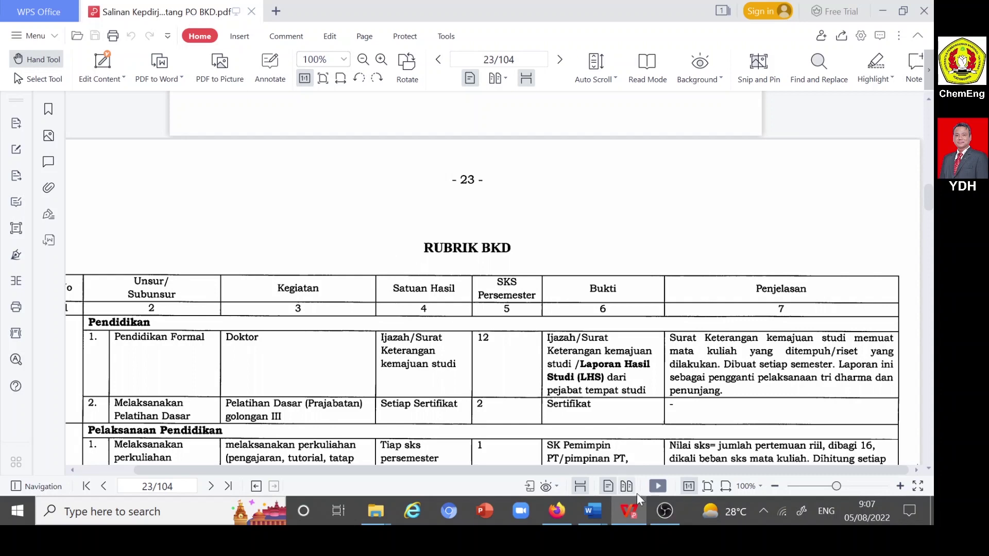
- Open the 2021-2022 Genap folder in SERDOS YDH, then go back to the rubric PDF
mouse_move(379, 513)
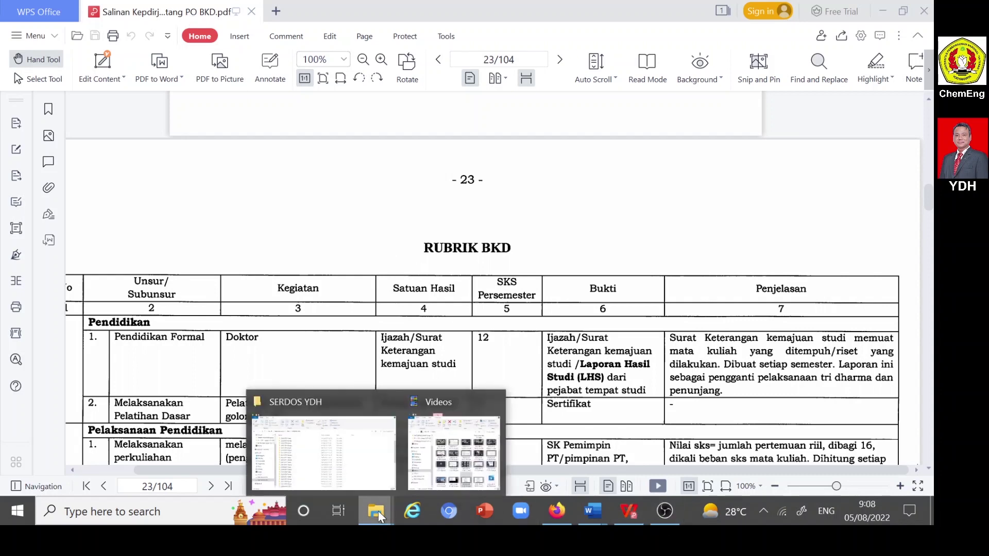
click(371, 471)
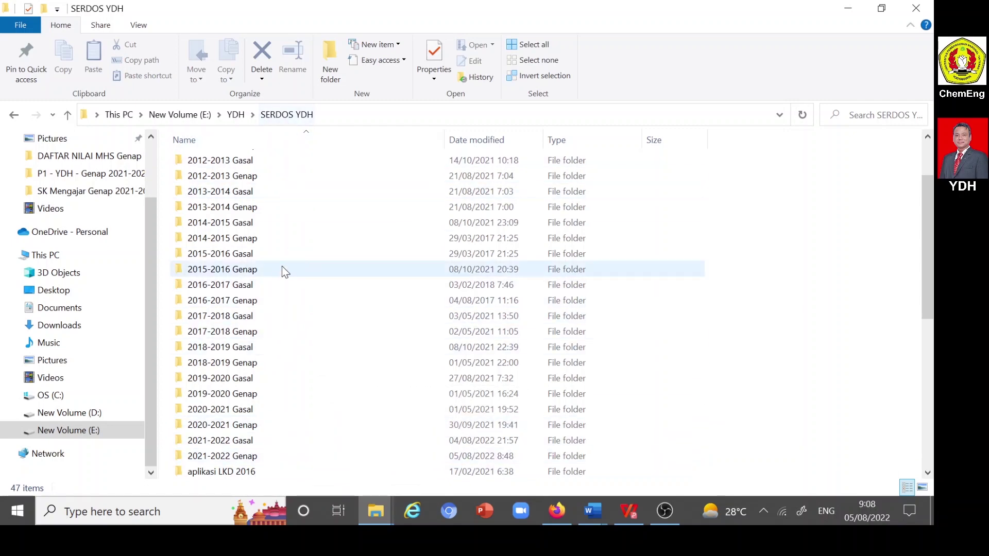
scroll(281, 270, down, 3)
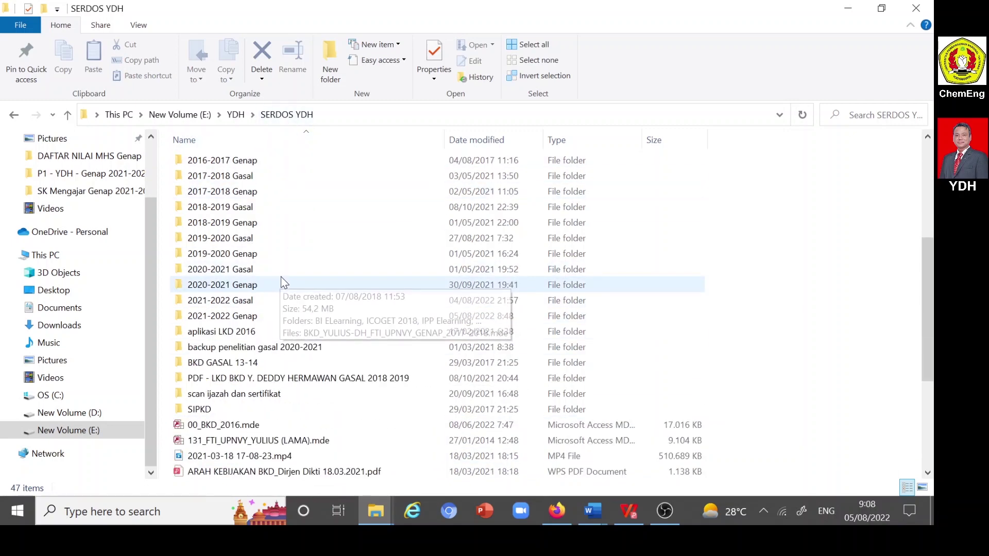
double_click(235, 315)
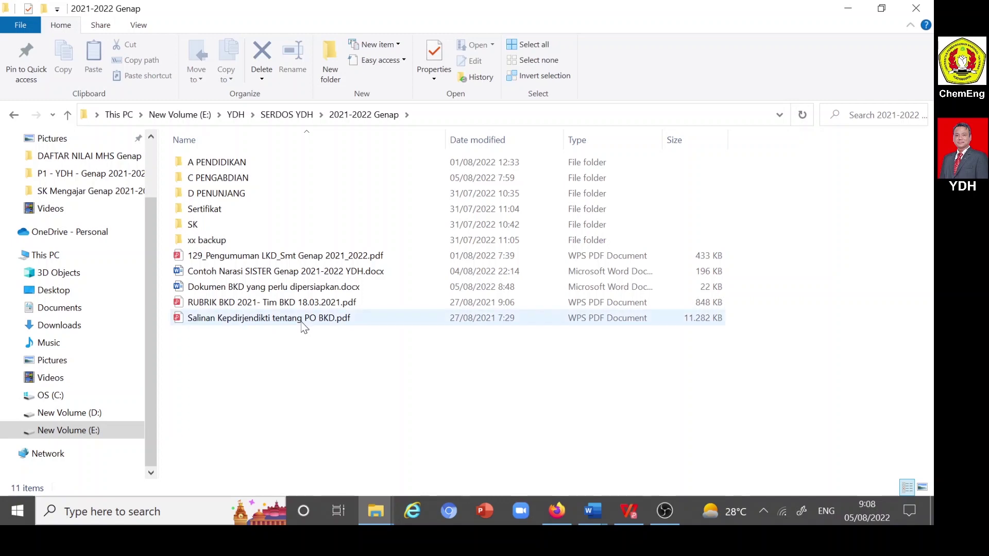
click(630, 511)
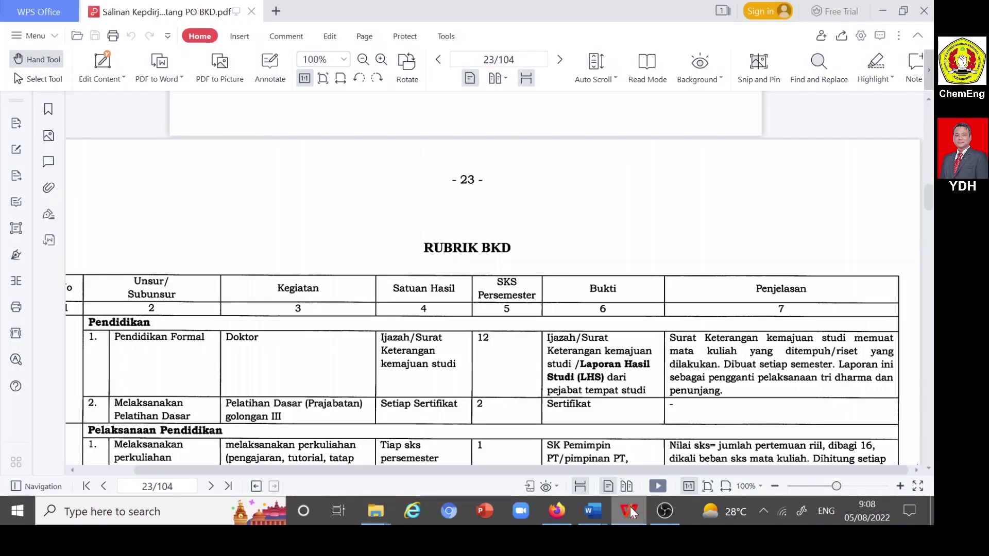
scroll(552, 337, down, 2)
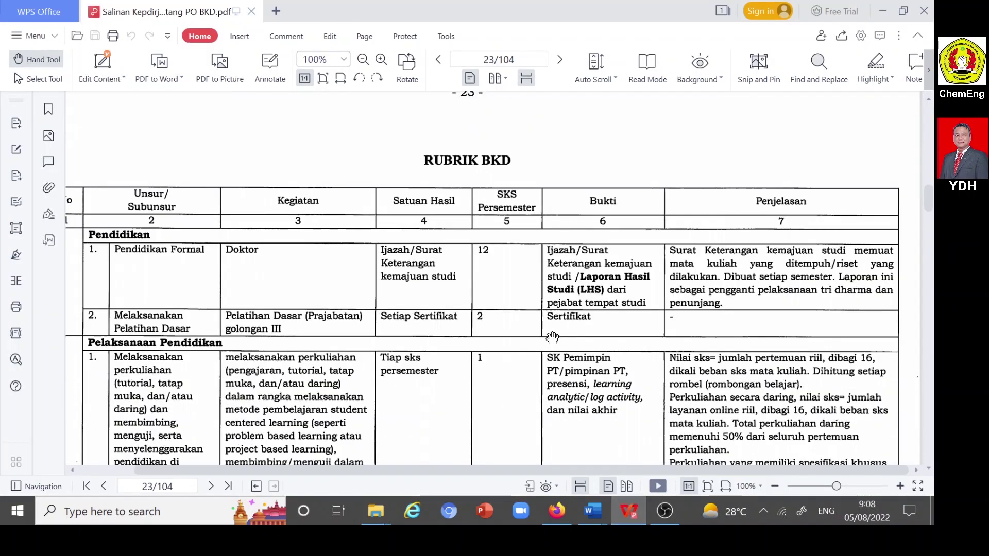
scroll(552, 337, down, 2)
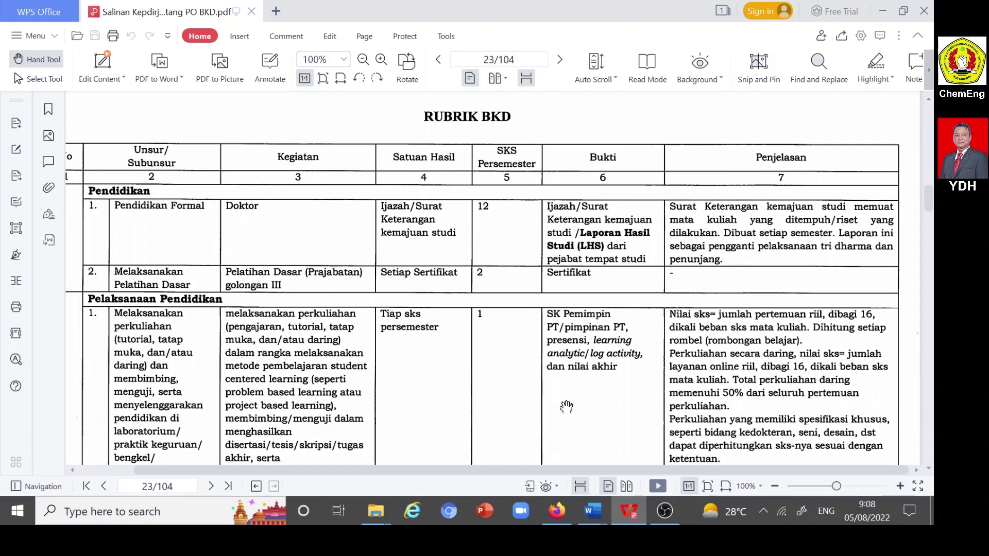
mouse_move(591, 510)
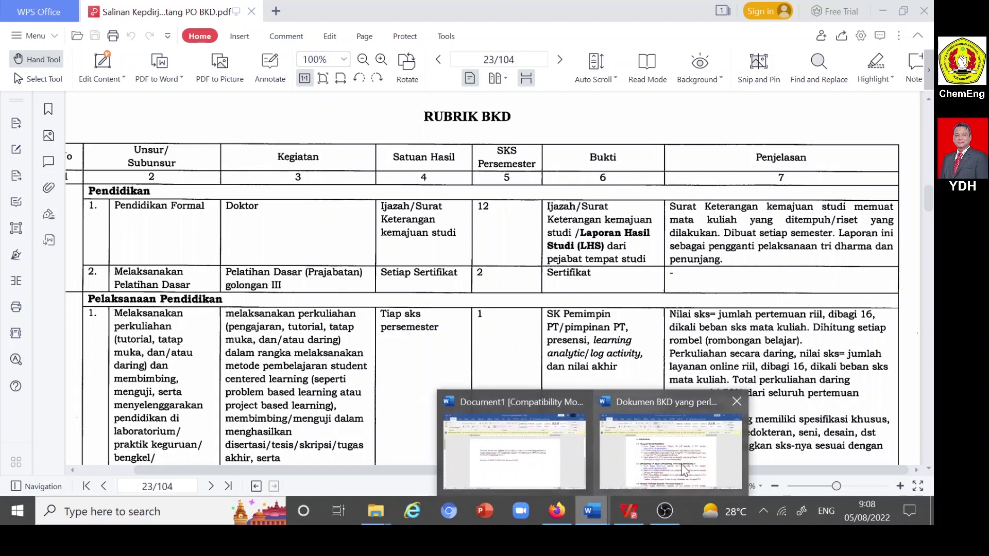
- Bring up the BKD checklist and highlight the A.1 attendance note and A.2 items 2–3
click(693, 458)
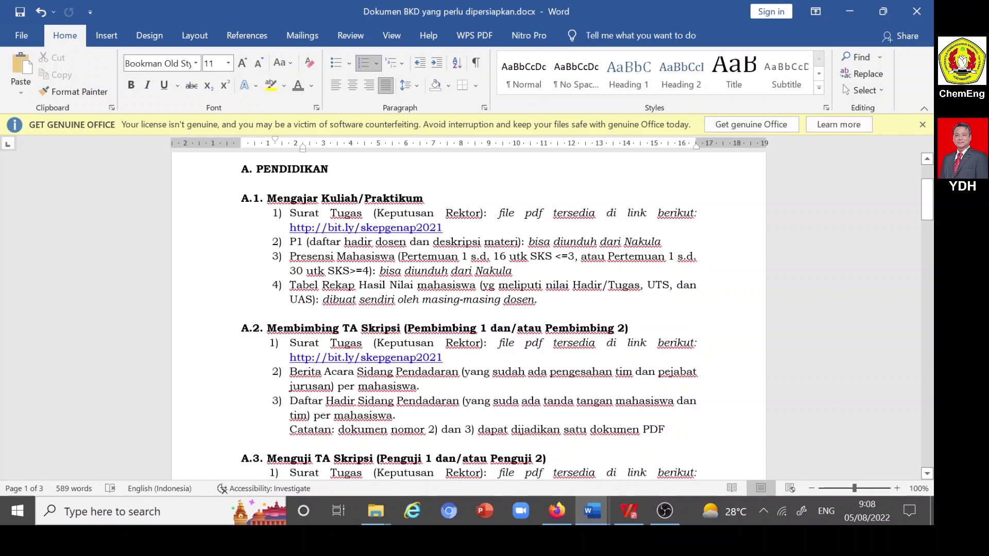
scroll(469, 314, down, 1)
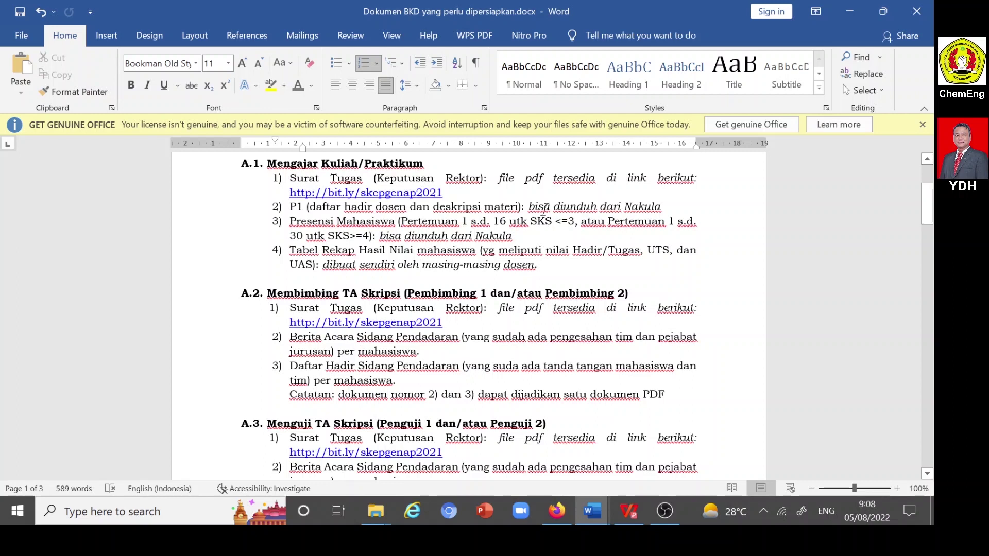
click(403, 270)
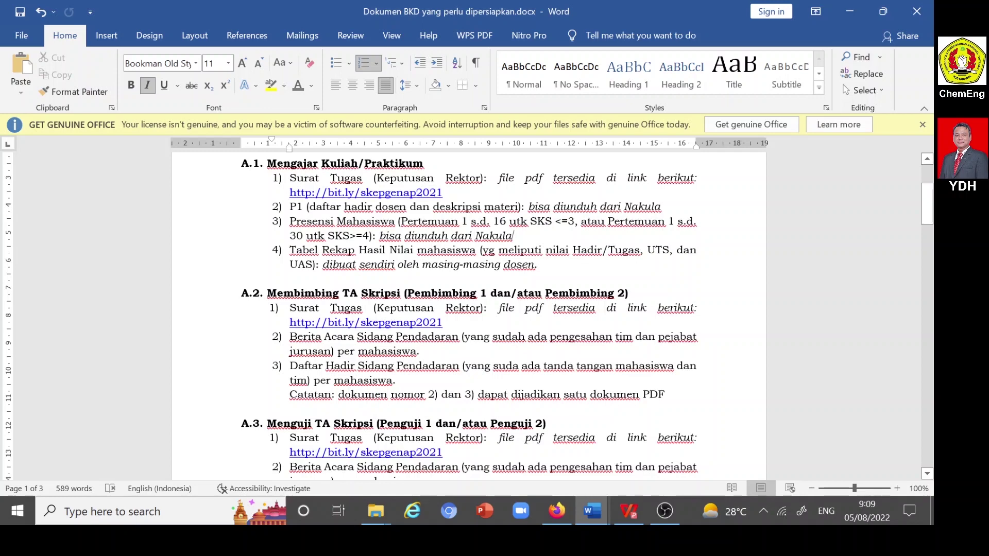
drag(344, 266, 535, 264)
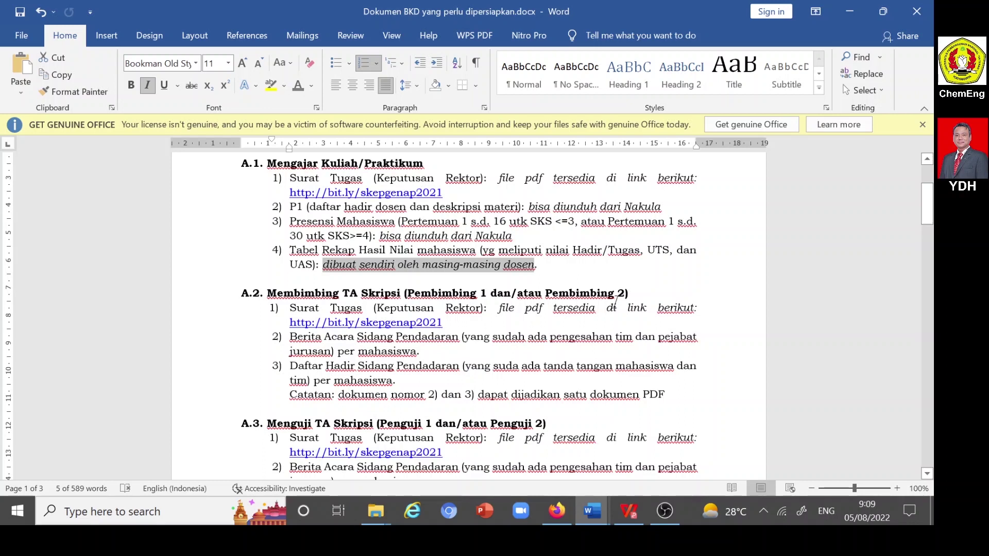
scroll(469, 315, down, 1)
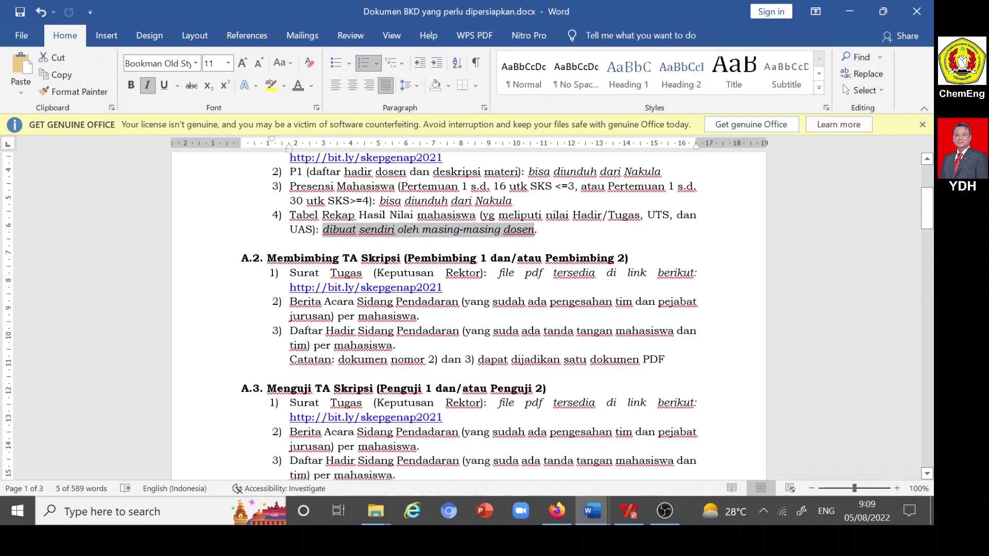
drag(290, 302, 670, 359)
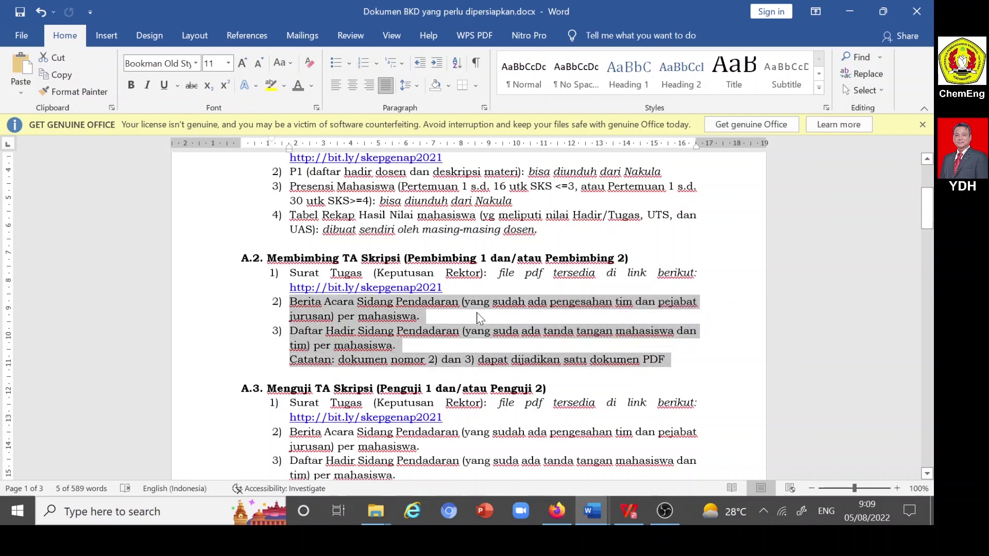
scroll(487, 309, down, 4)
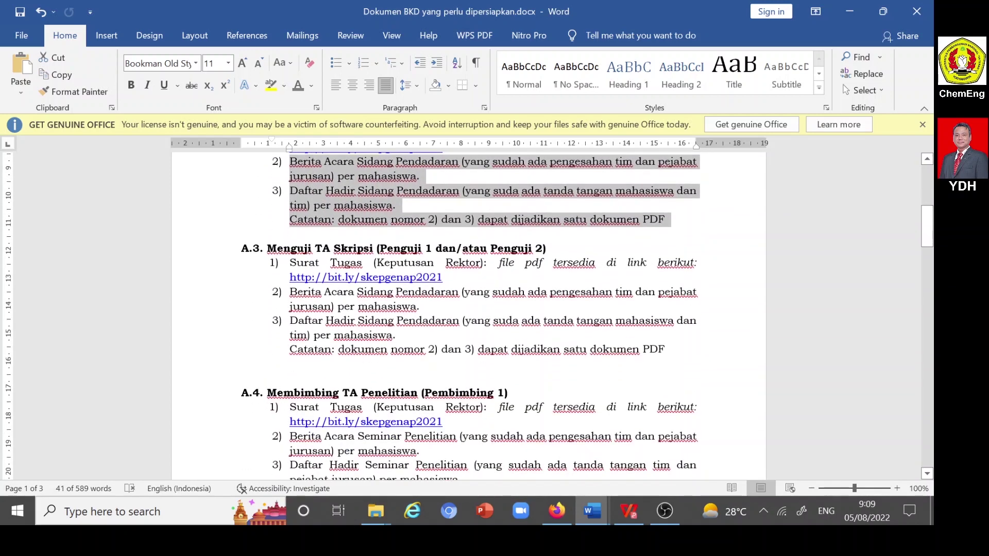
click(358, 320)
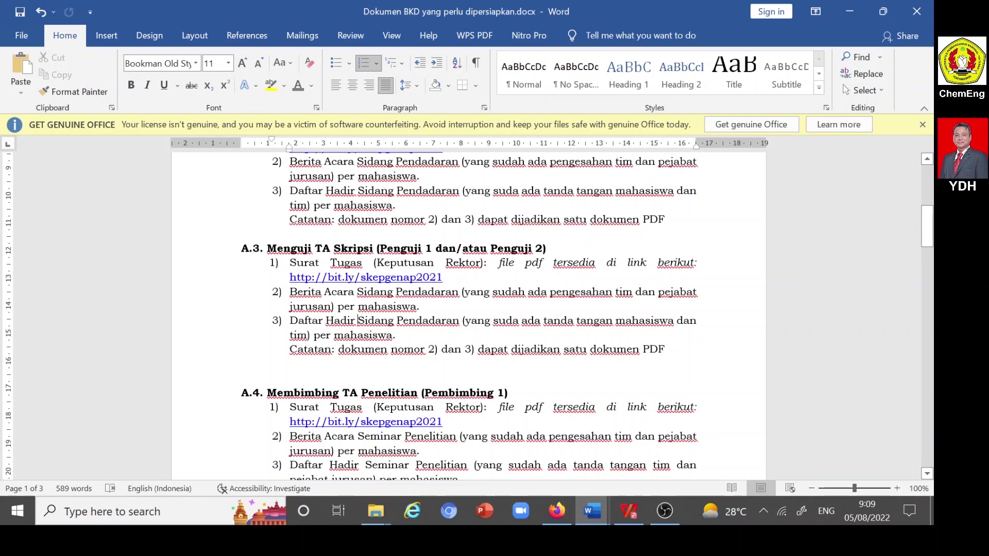
- Highlight items 2 and 3 of A.4 and A.5, continuing down to A.6 Kerja Praktek
scroll(469, 315, down, 4)
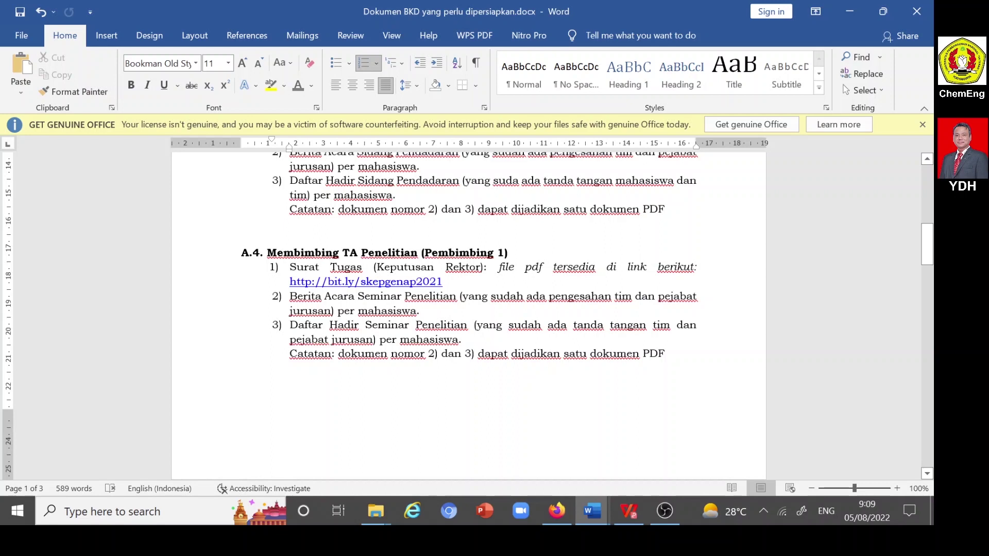
scroll(469, 314, down, 1)
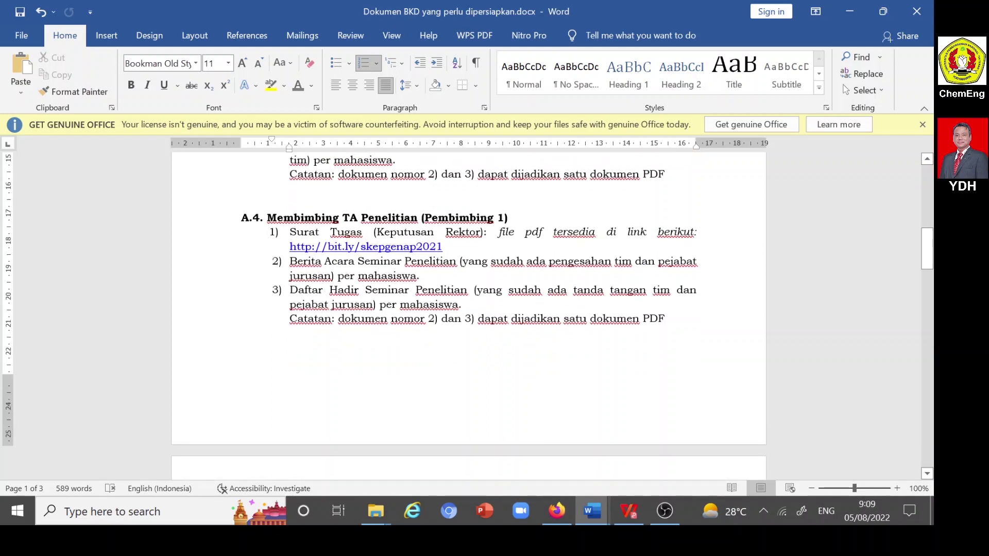
drag(290, 262, 416, 291)
scroll(387, 302, down, 7)
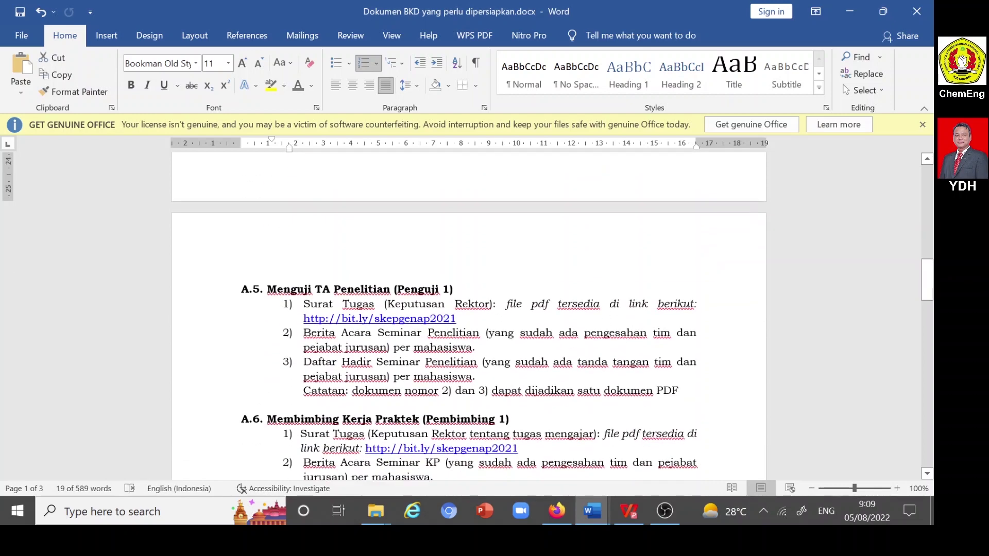
scroll(469, 315, down, 1)
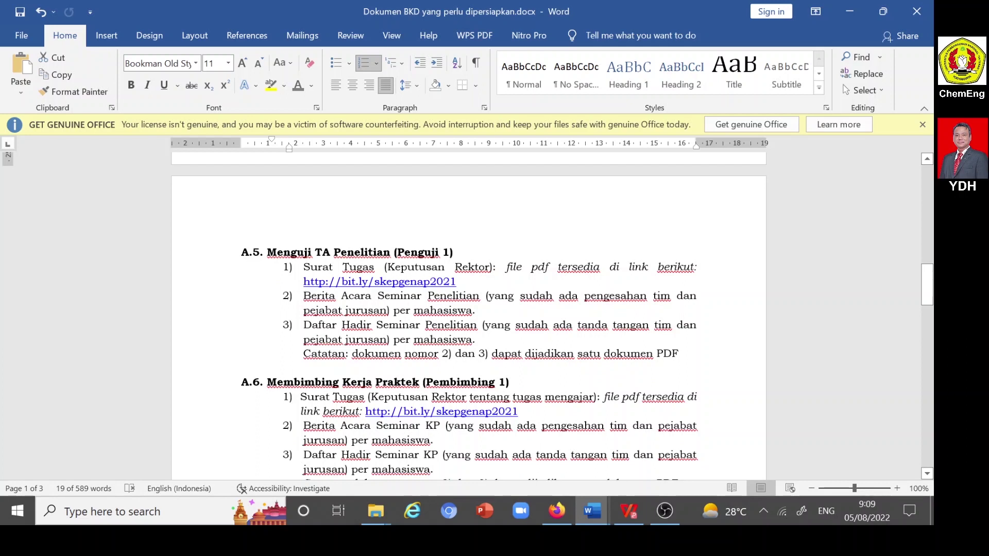
drag(303, 296, 425, 325)
click(424, 339)
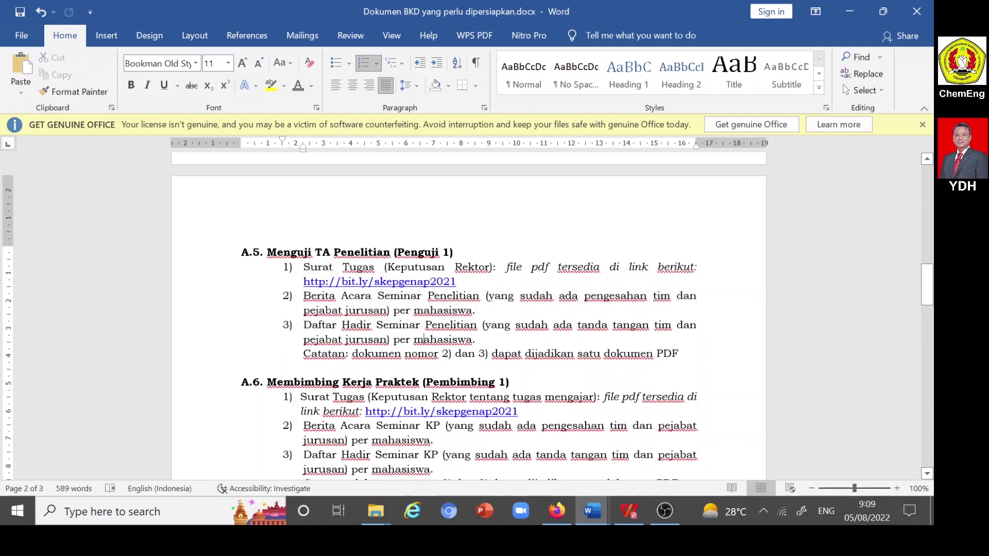
scroll(424, 339, down, 3)
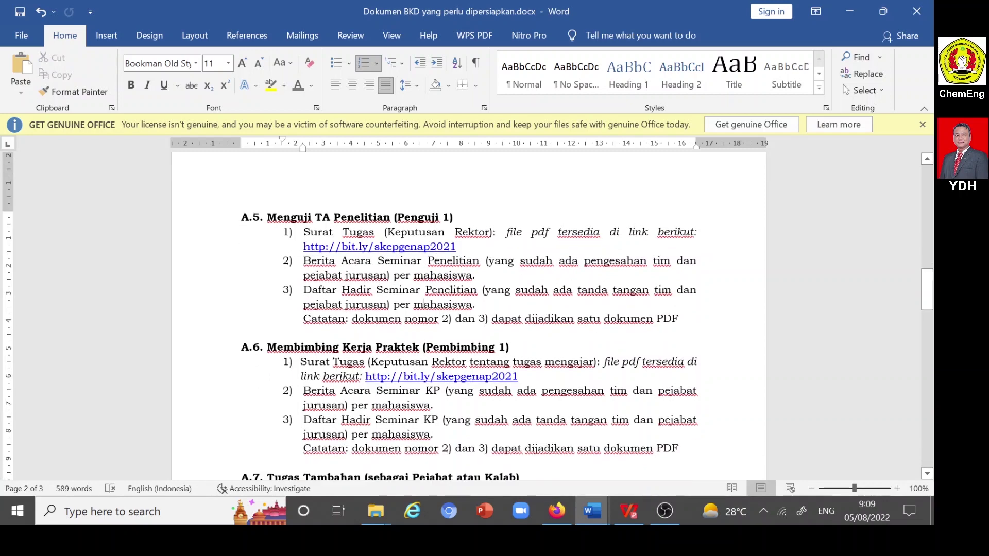
scroll(424, 339, down, 1)
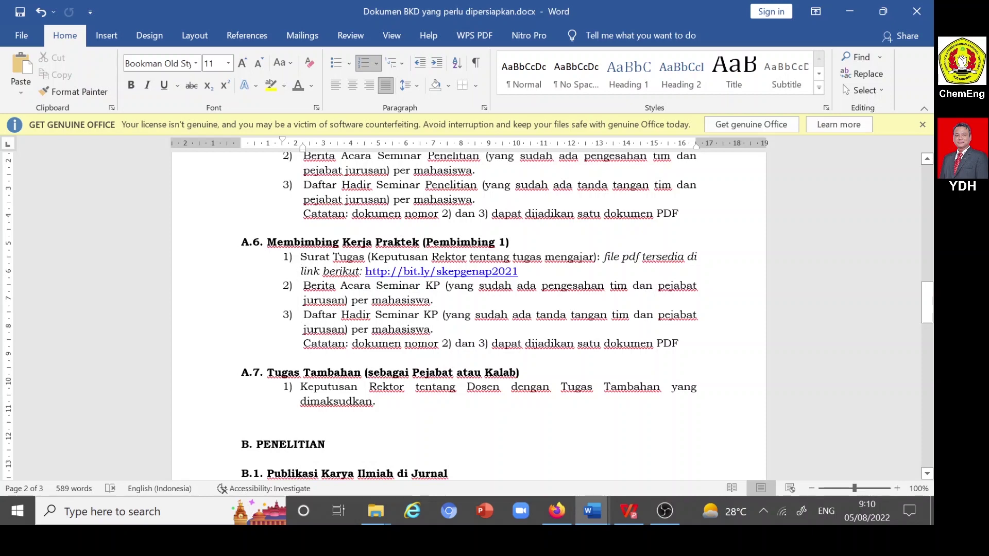
scroll(424, 339, down, 1)
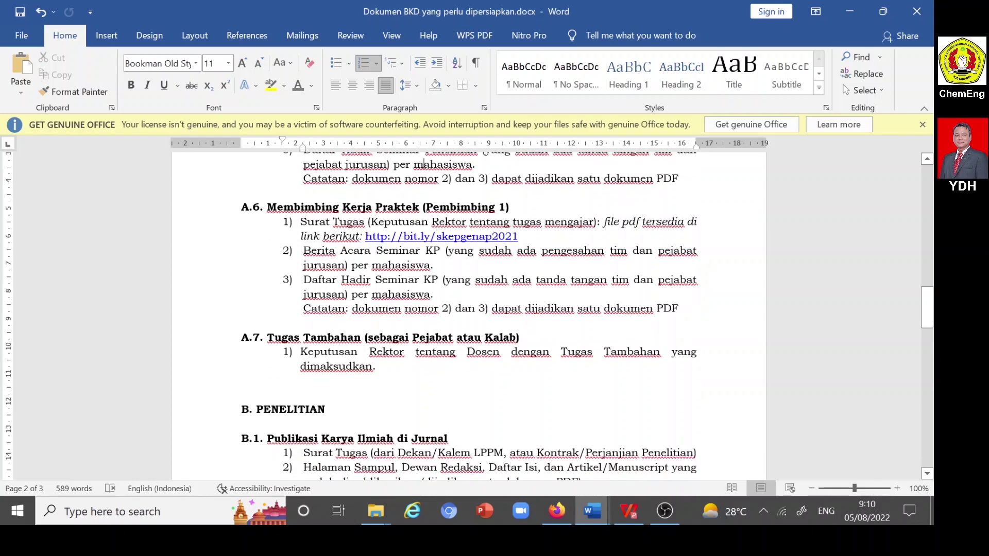
scroll(469, 316, down, 3)
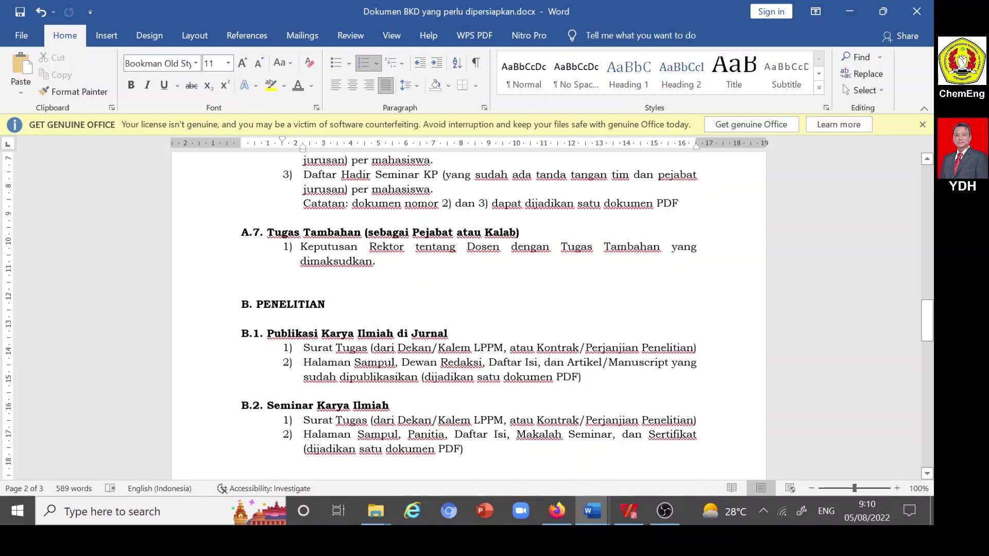
drag(300, 247, 372, 261)
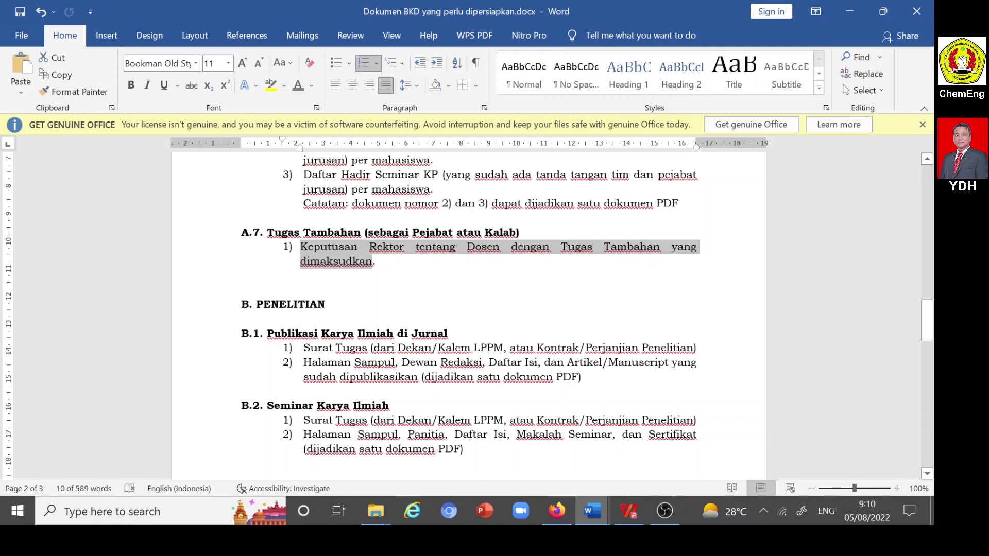
click(383, 262)
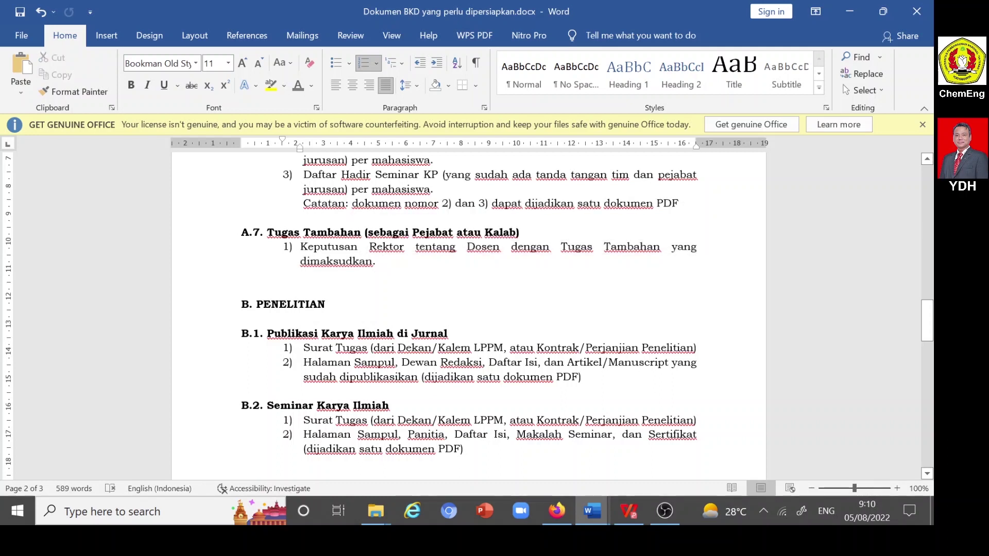
scroll(469, 314, down, 2)
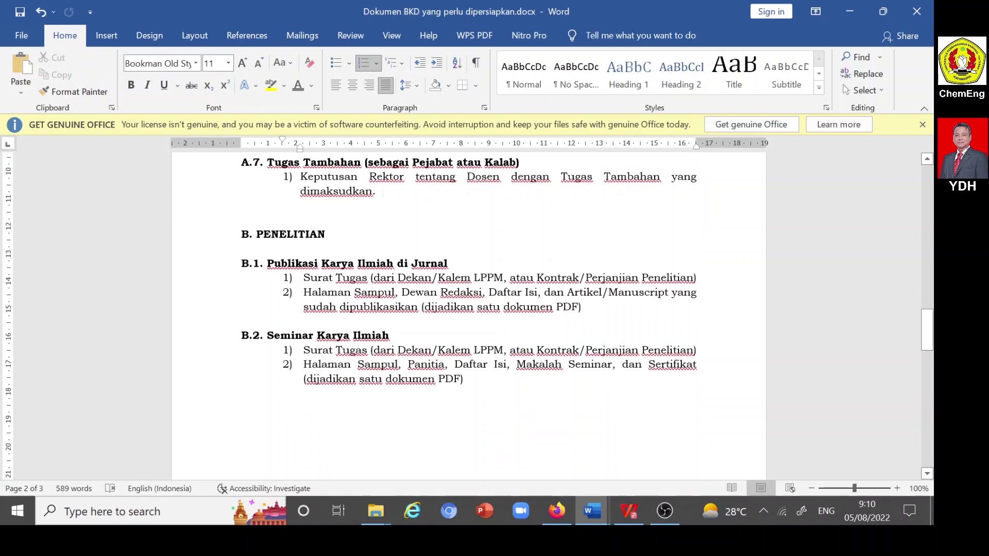
click(341, 278)
scroll(469, 309, down, 1)
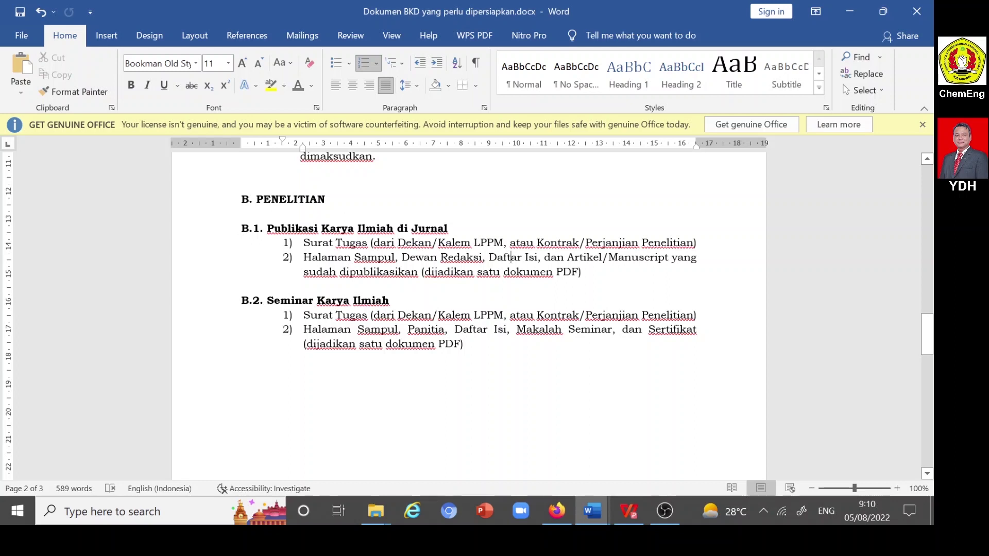
scroll(469, 309, down, 1)
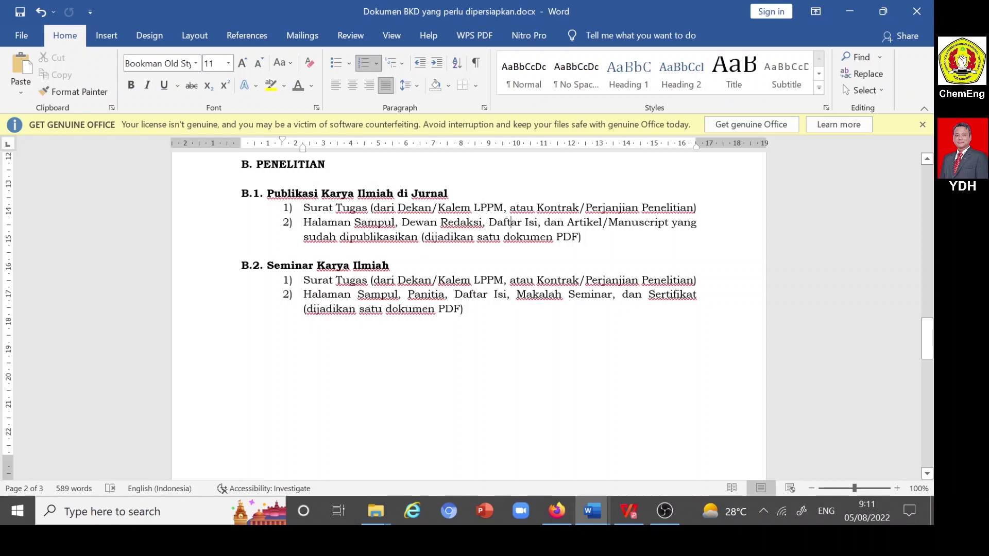
scroll(512, 222, down, 1)
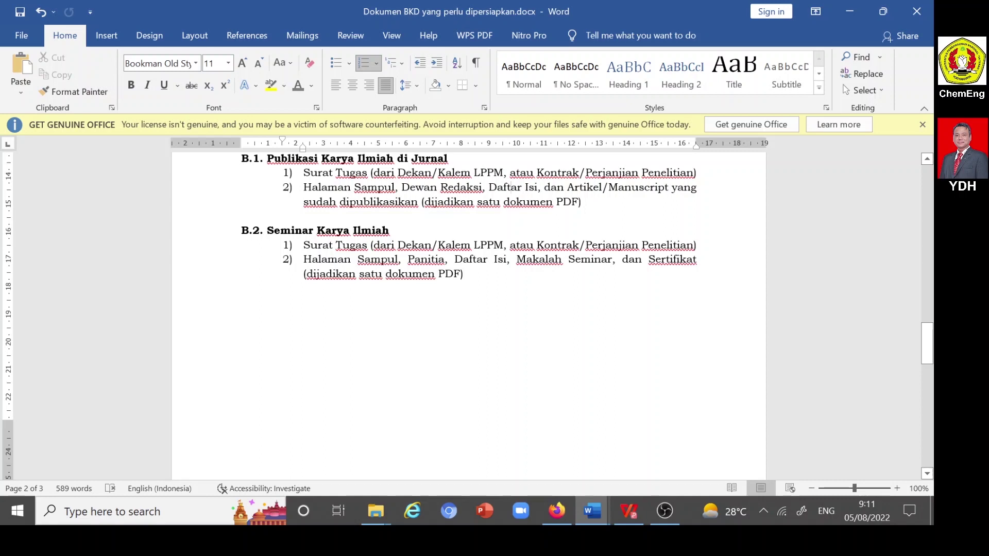
click(407, 245)
click(464, 273)
drag(307, 273, 437, 274)
scroll(418, 318, down, 15)
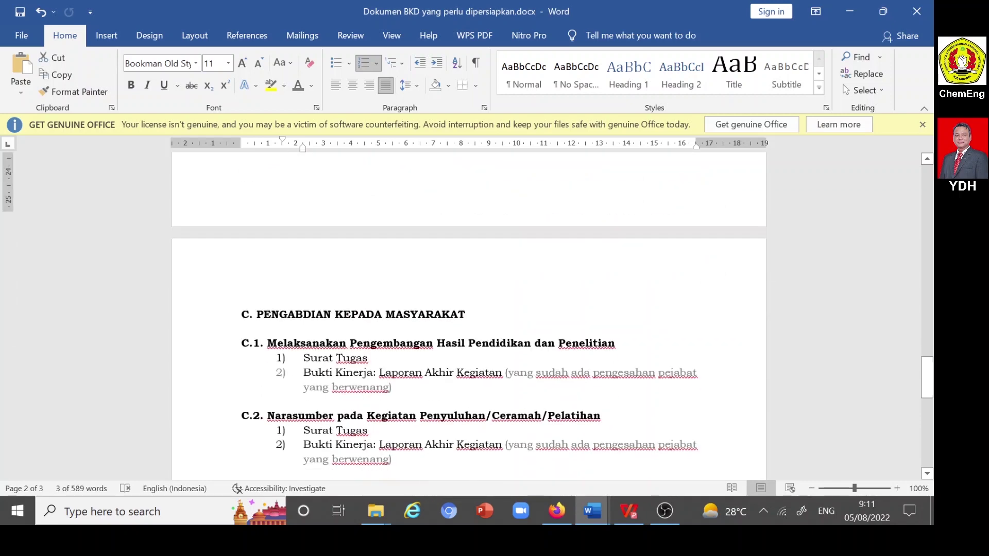
scroll(468, 320, down, 2)
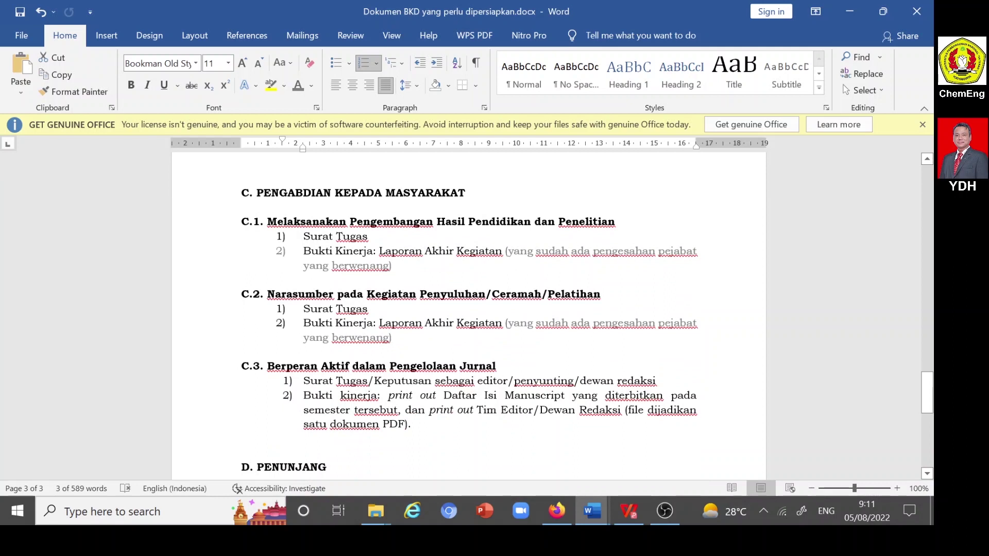
click(368, 236)
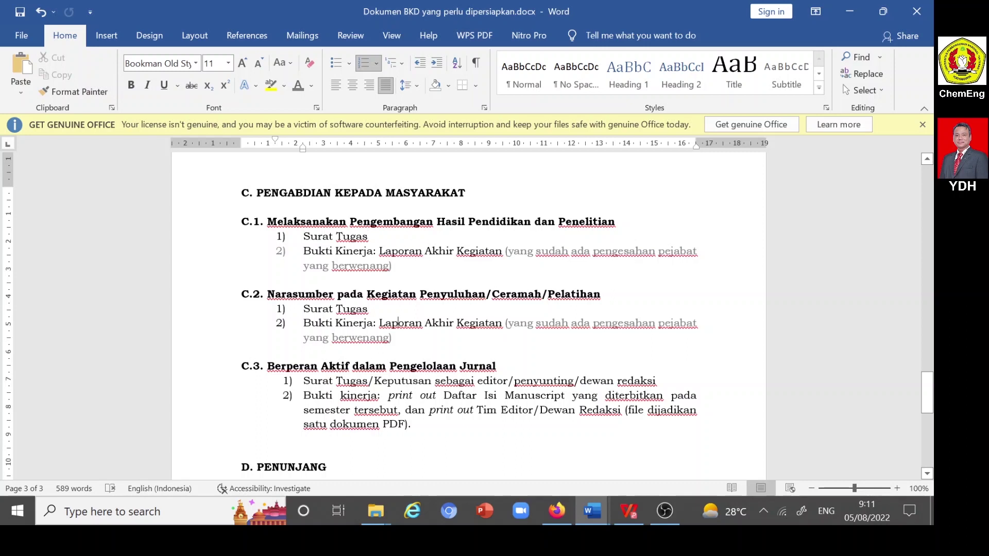
scroll(468, 323, down, 1)
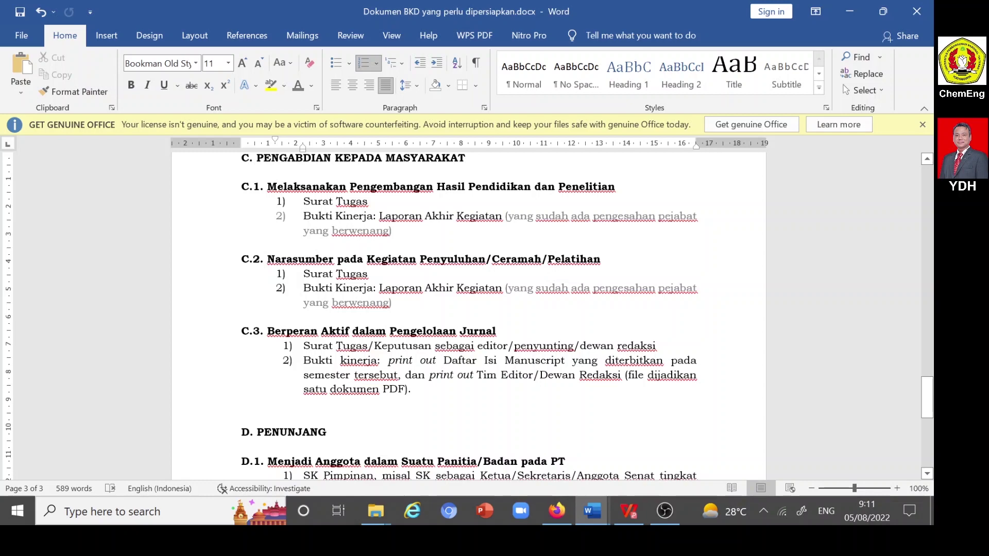
scroll(468, 323, down, 2)
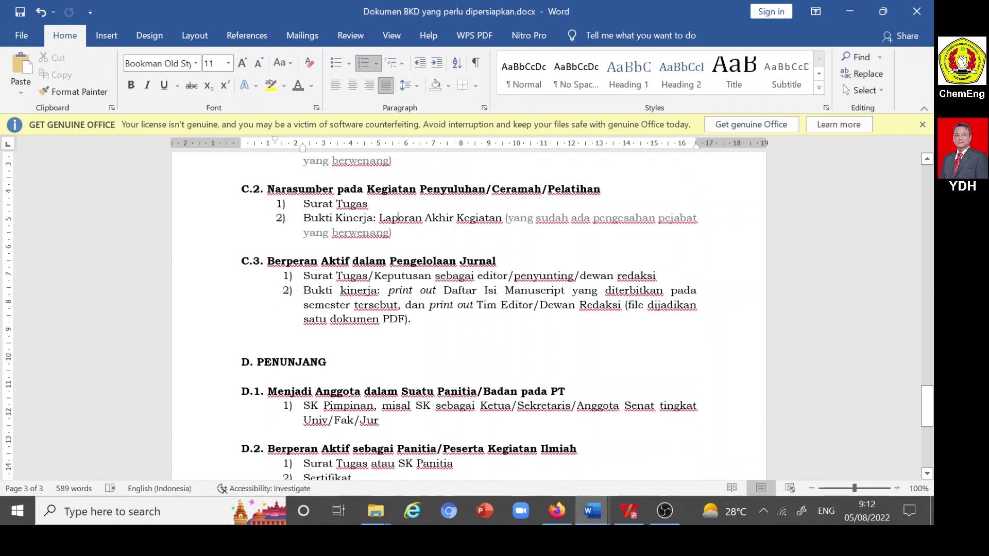
scroll(468, 316, down, 1)
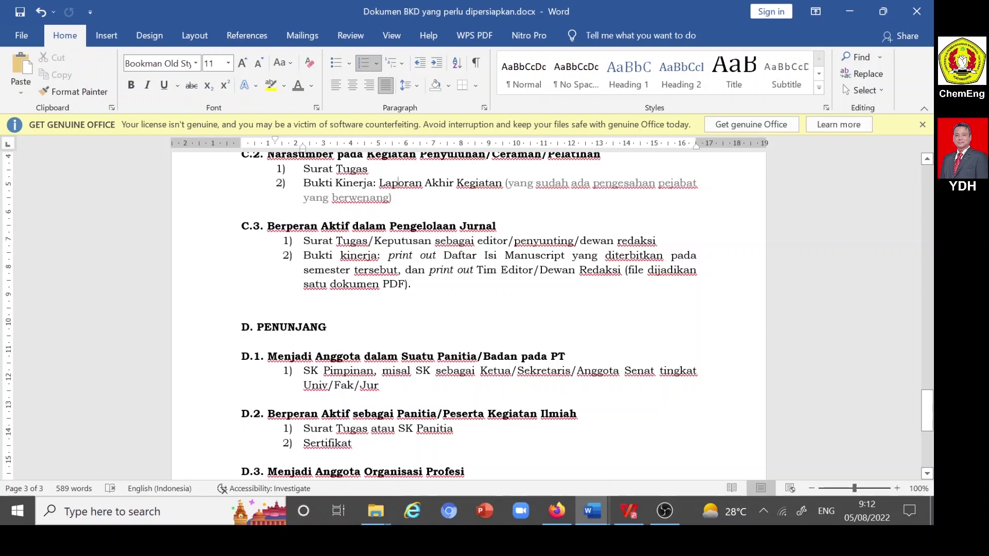
scroll(469, 315, down, 4)
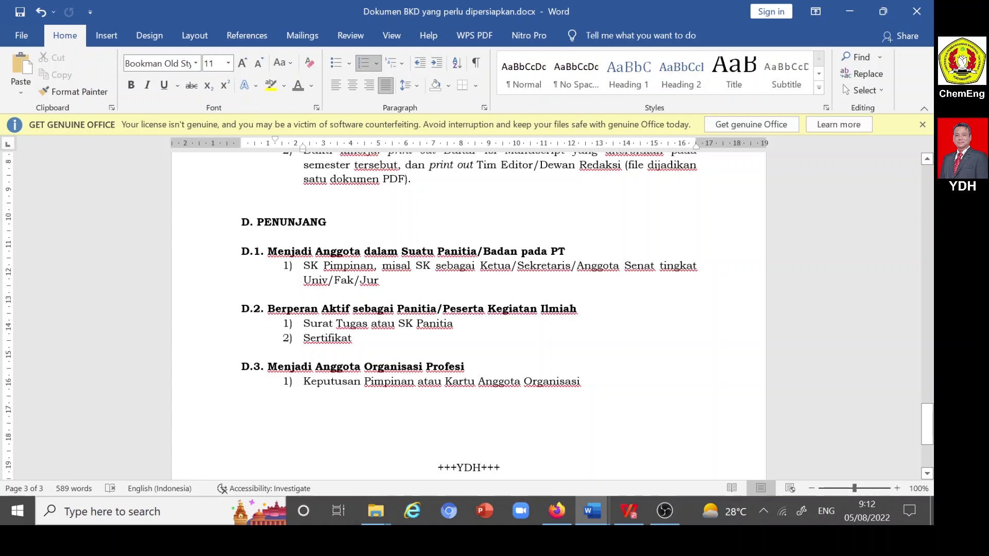
scroll(469, 309, down, 3)
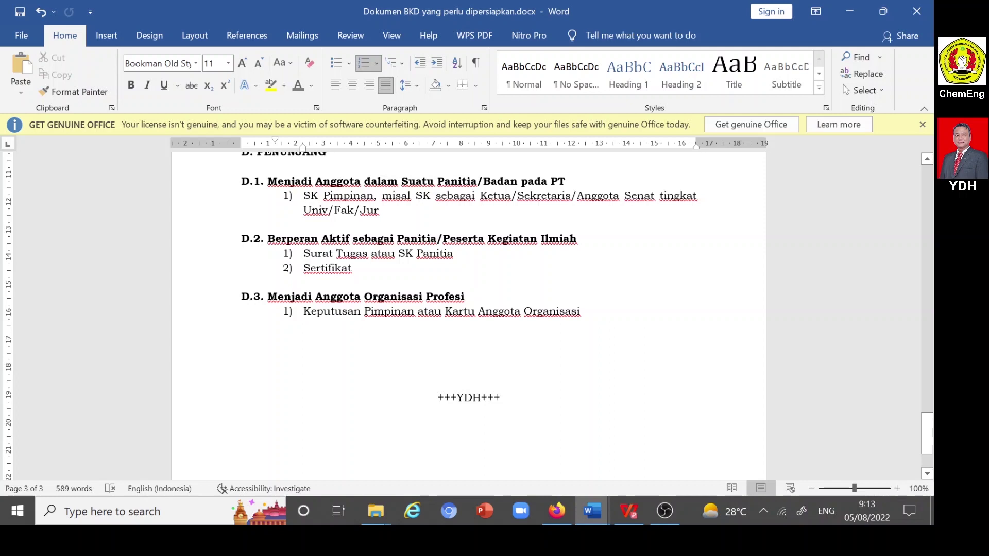
click(353, 268)
mouse_move(379, 511)
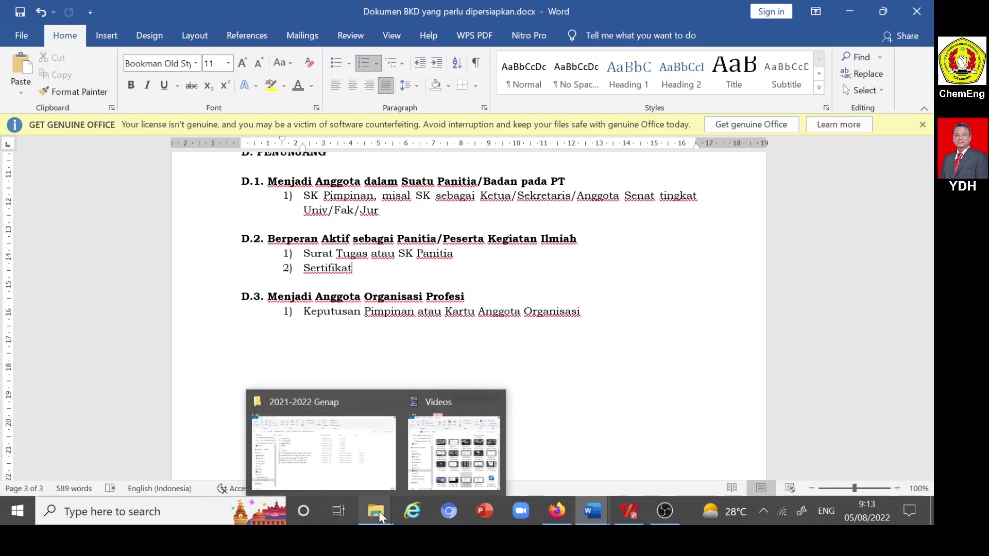
- Bring up the 2021-2022 Genap folder, review its subfolders, and open A PENDIDIKAN
click(353, 479)
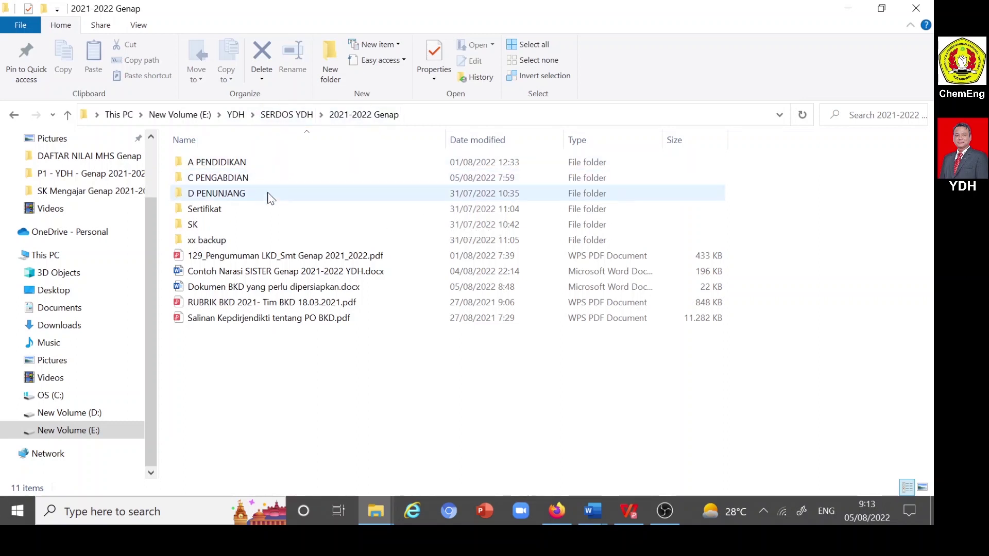
click(229, 164)
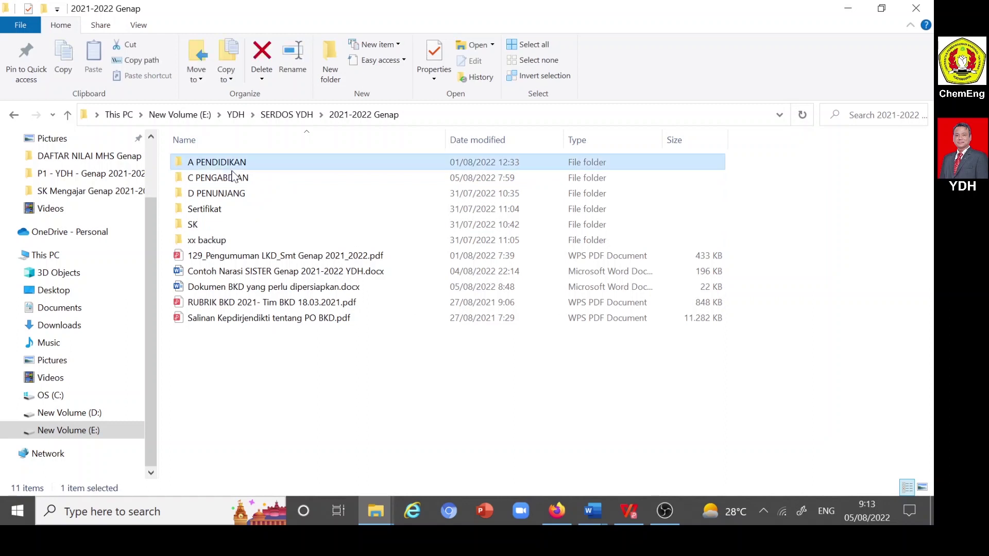
click(231, 182)
click(232, 196)
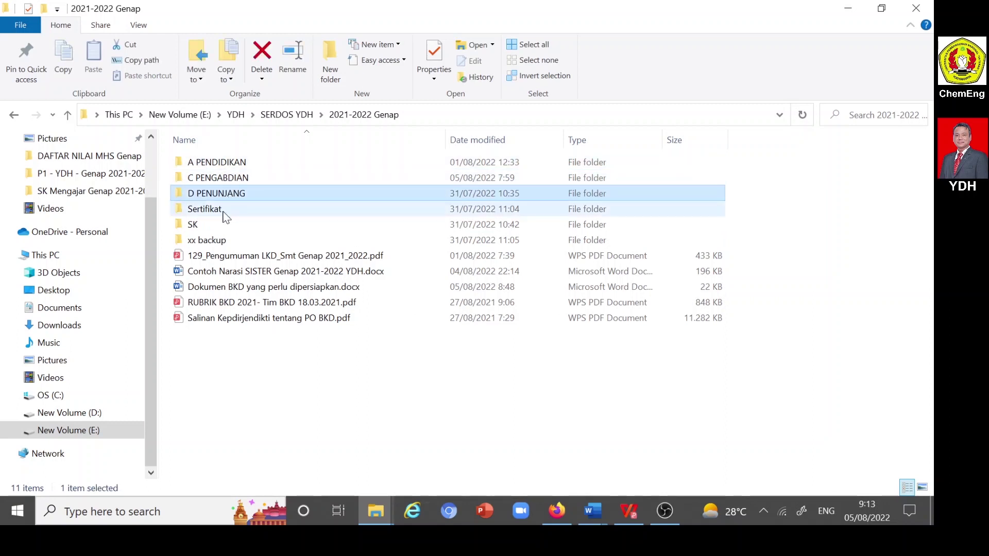
click(217, 212)
click(219, 226)
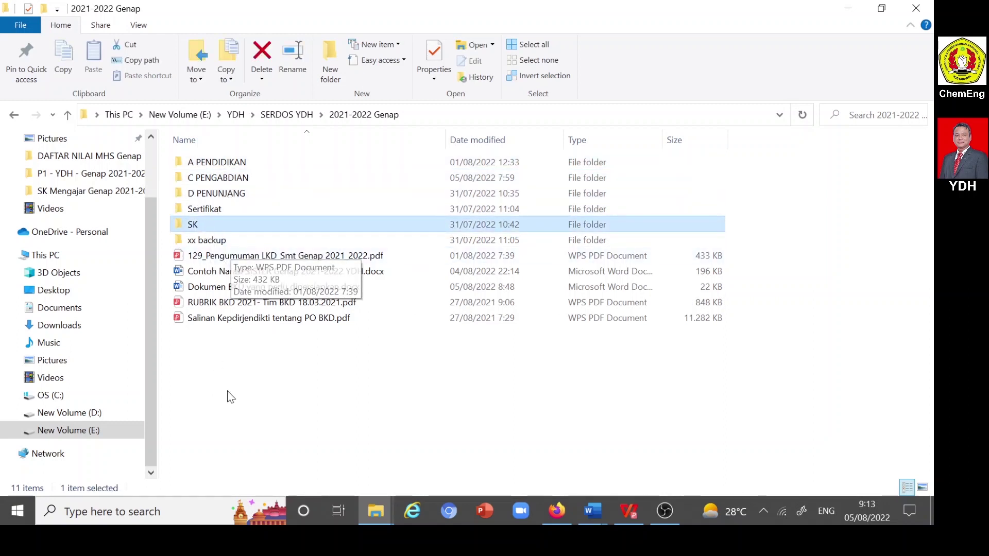
click(213, 164)
double_click(212, 162)
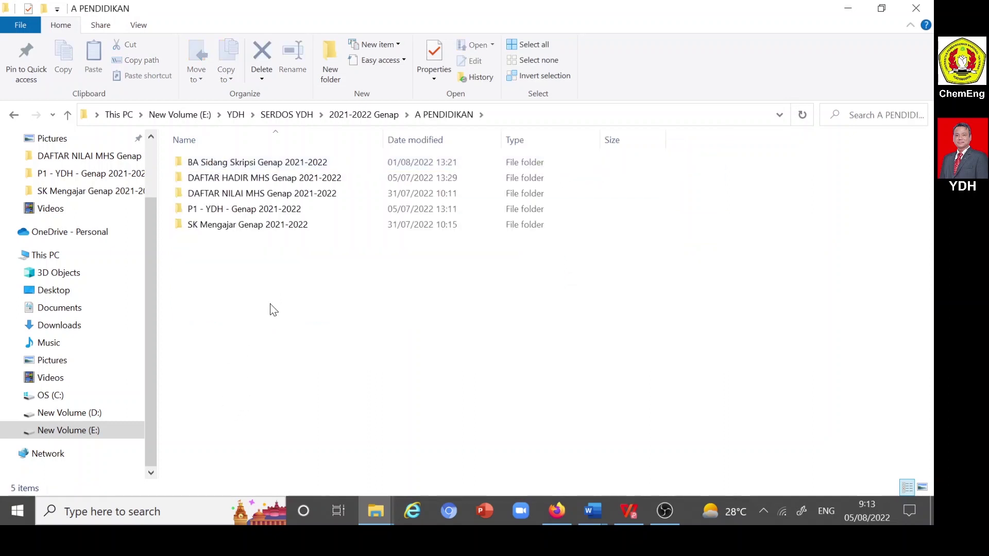
double_click(234, 225)
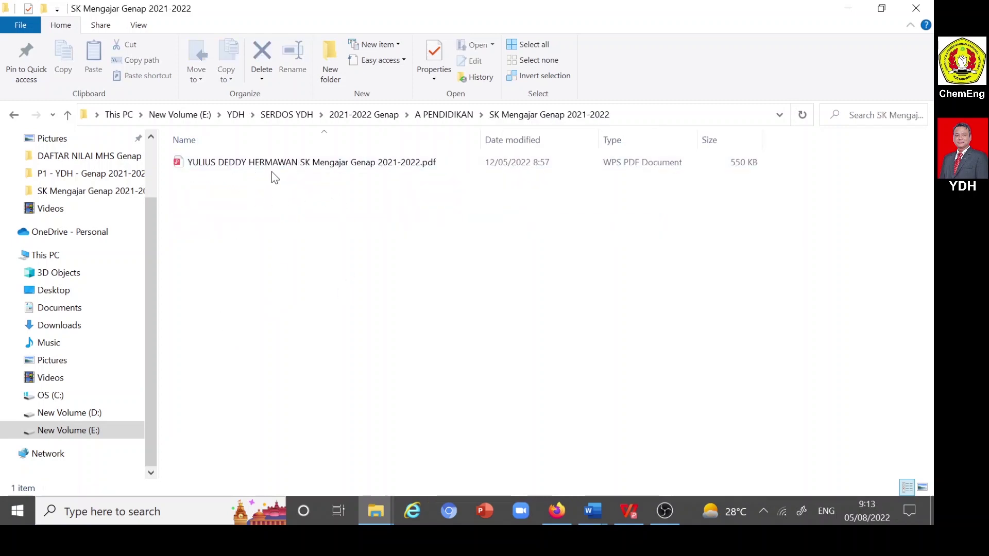
click(67, 116)
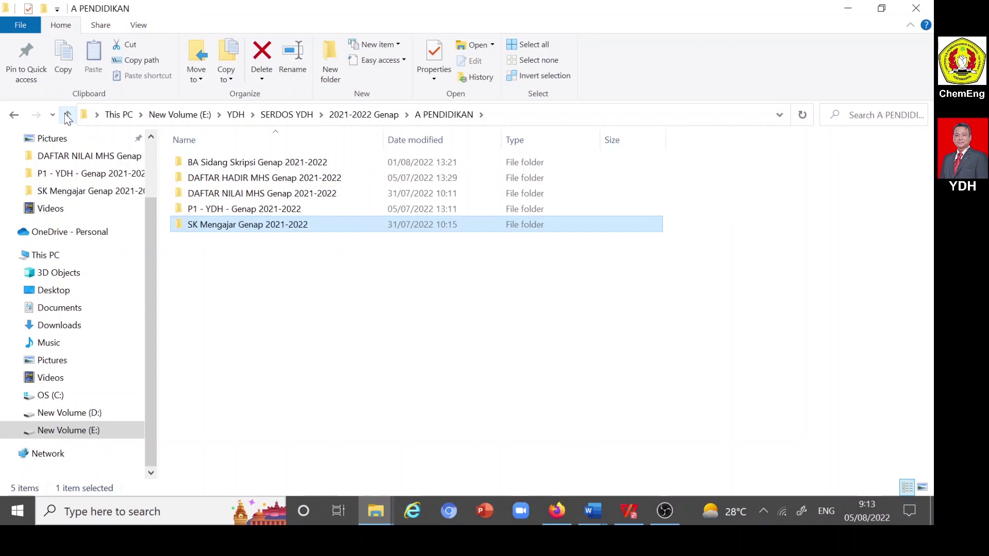
double_click(218, 211)
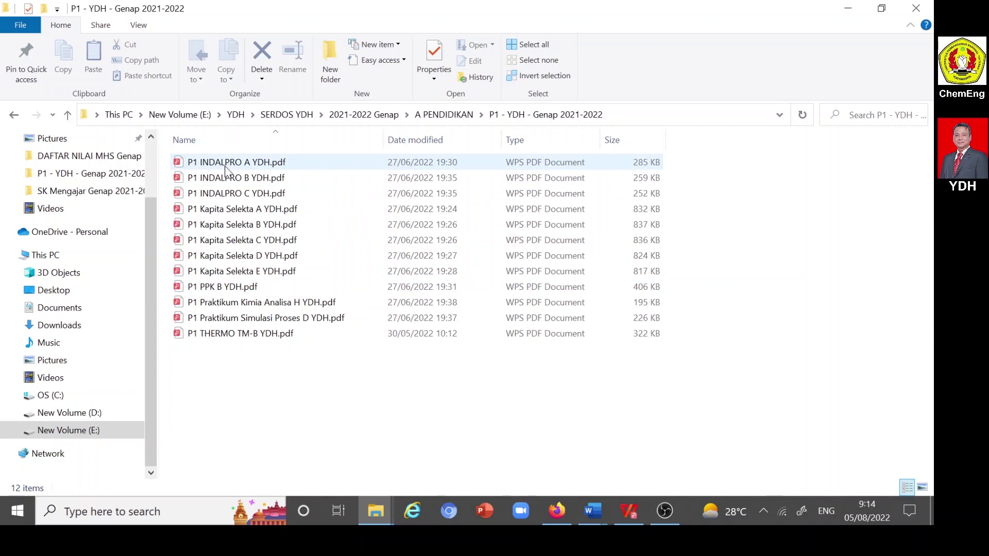
click(69, 114)
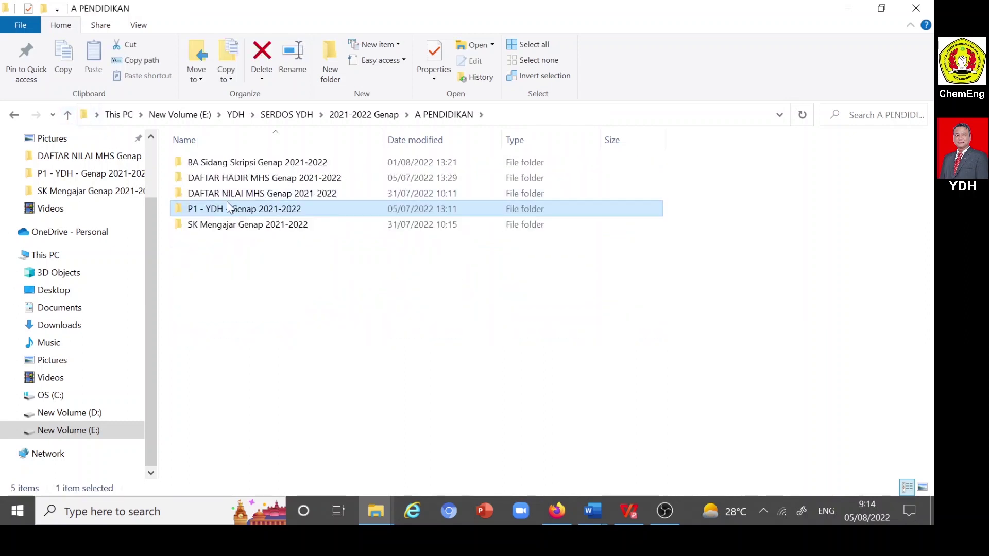
click(238, 183)
double_click(238, 183)
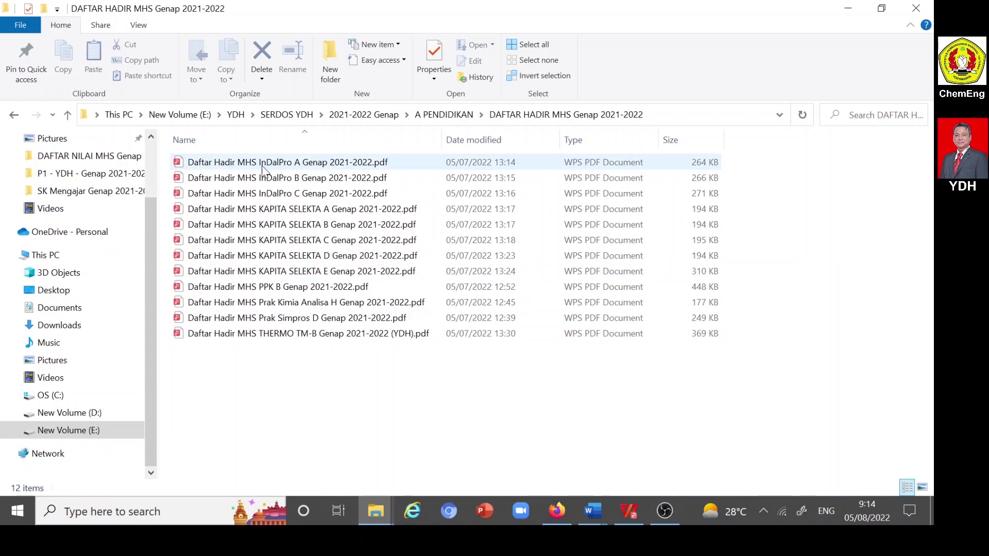
click(67, 114)
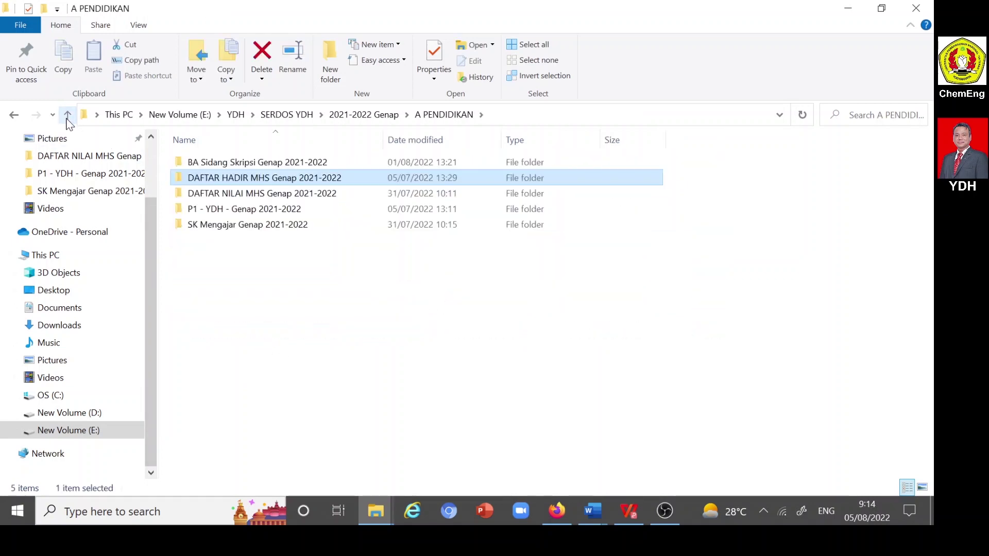
double_click(230, 196)
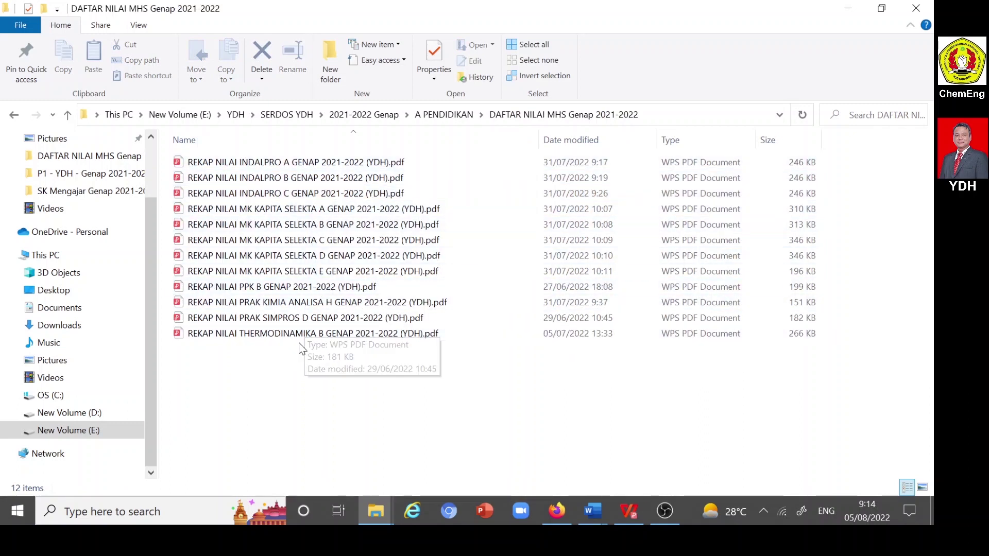
click(69, 119)
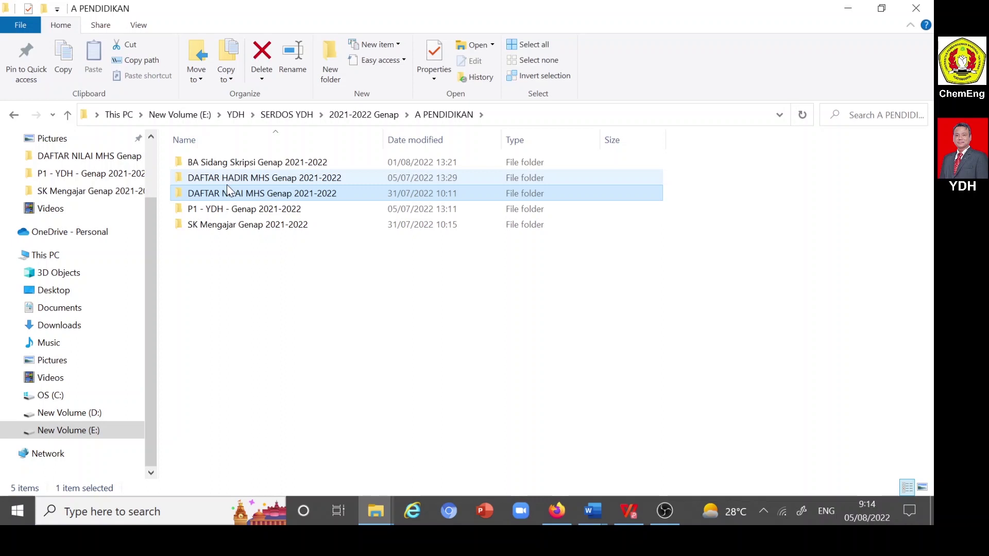
- Look inside BA Sidang Skripsi Genap 2021-2022 > Pembimbing 1 Skripsi, then return to A PENDIDIKAN
double_click(235, 163)
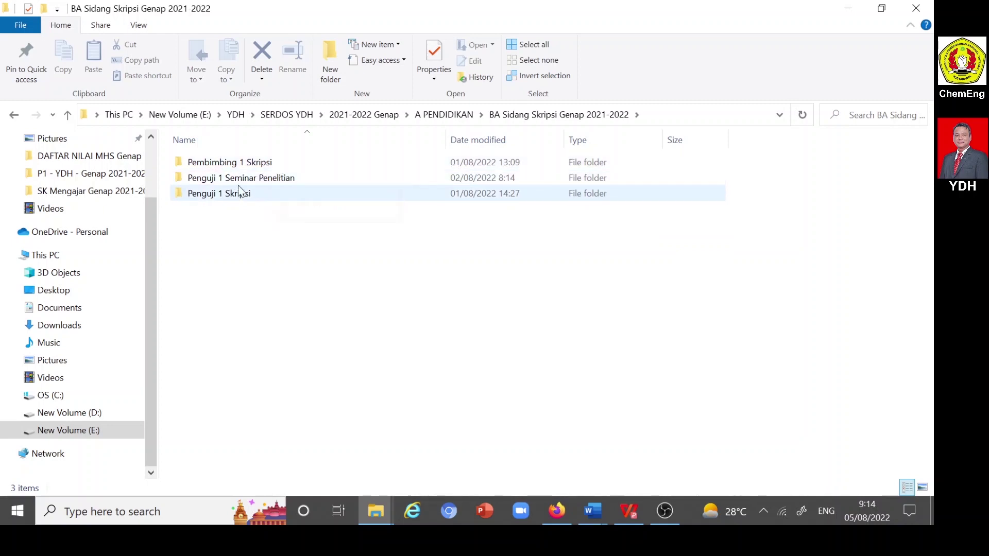
double_click(243, 162)
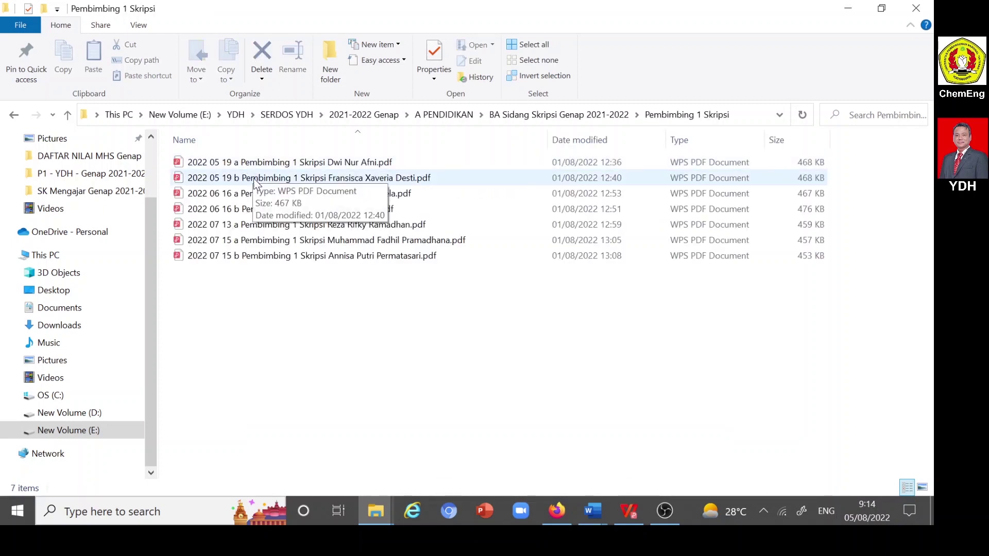
click(69, 117)
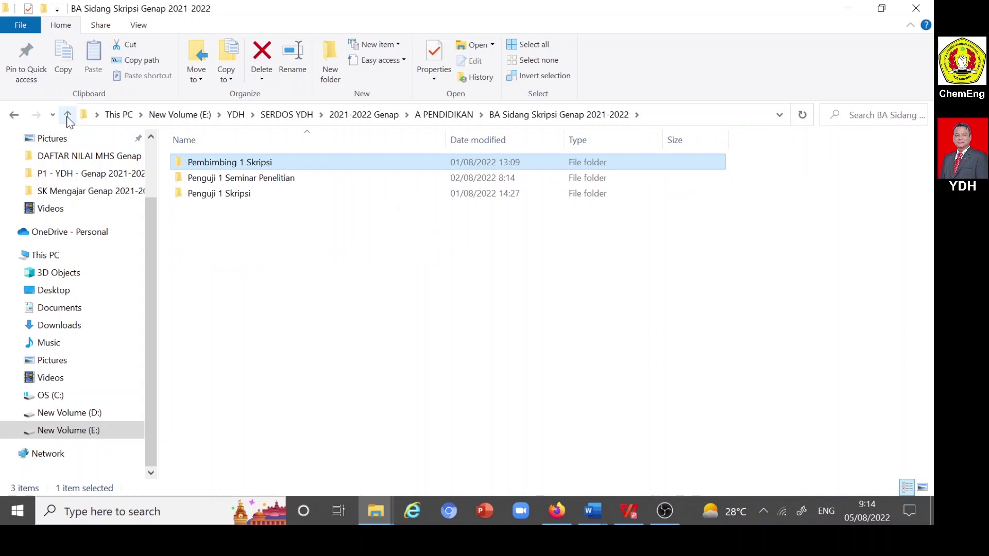
click(70, 117)
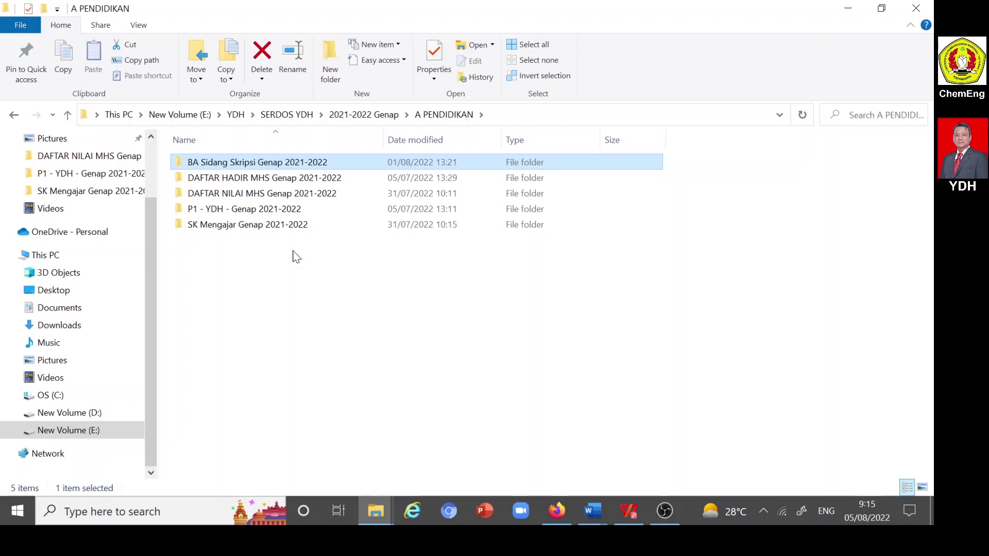
- Open the teaching-assignment SK PDF from the SK Mengajar Genap 2021-2022 folder
double_click(272, 227)
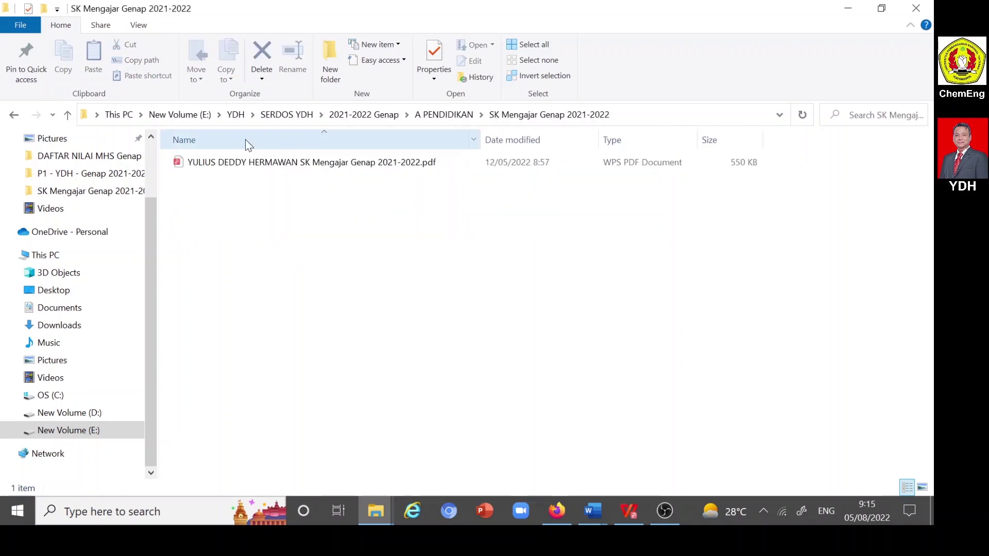
click(241, 163)
key(Return)
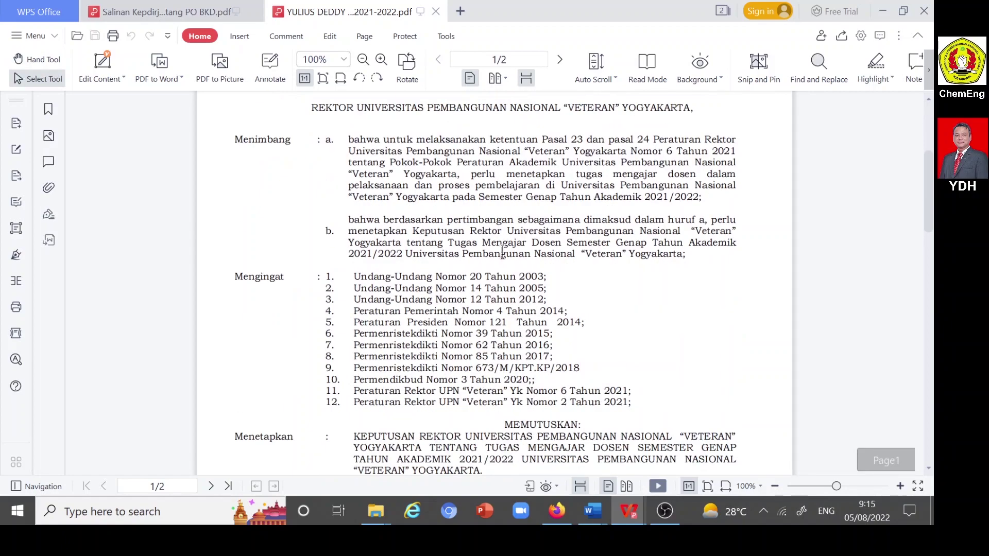
- Check the SK's page-2 teaching-load table, then bring back the SK Mengajar Genap 2021-2022 folder
scroll(505, 258, down, 12)
scroll(510, 262, down, 3)
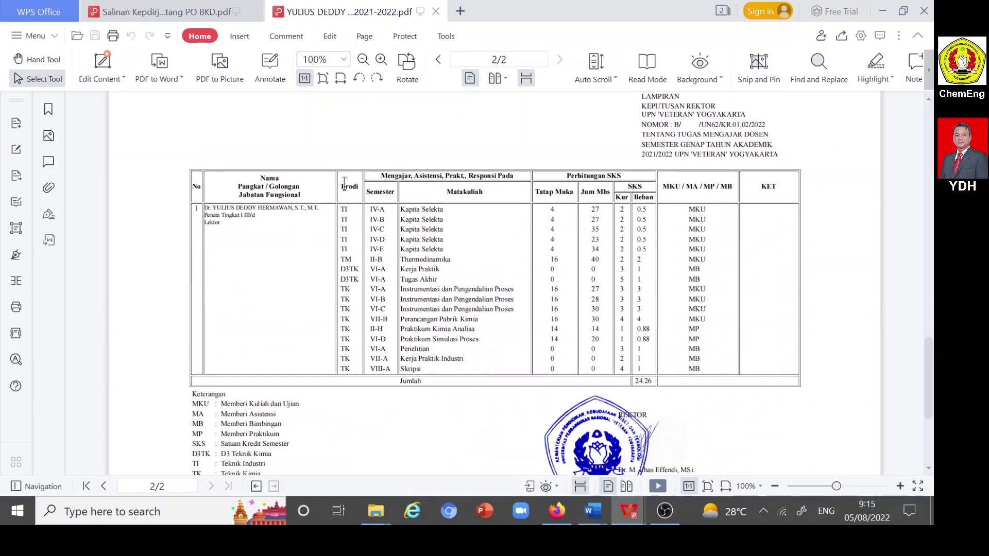
mouse_move(378, 512)
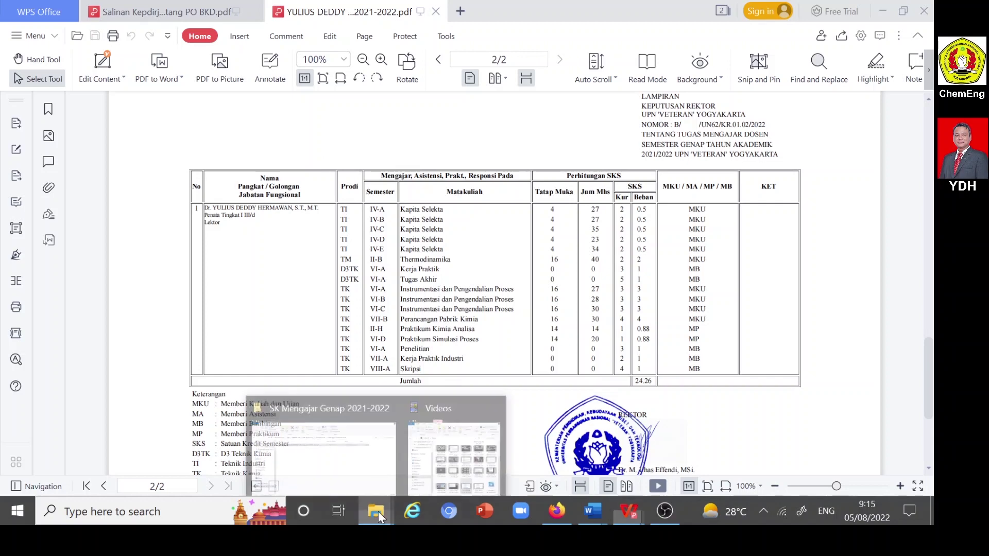
click(347, 469)
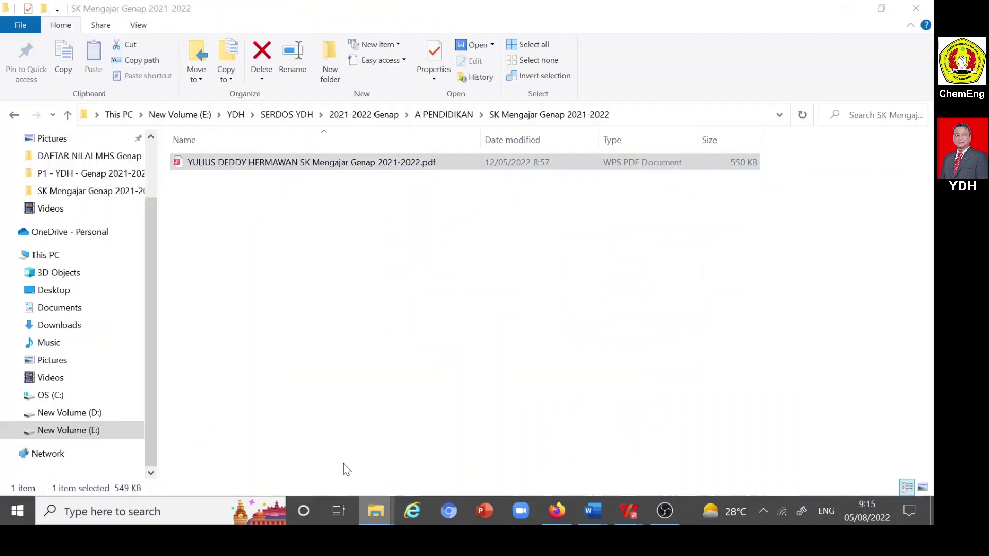
- Open P1 INDALPRO A YDH.pdf from the P1 - YDH - Genap 2021-2022 folder
click(67, 115)
double_click(209, 211)
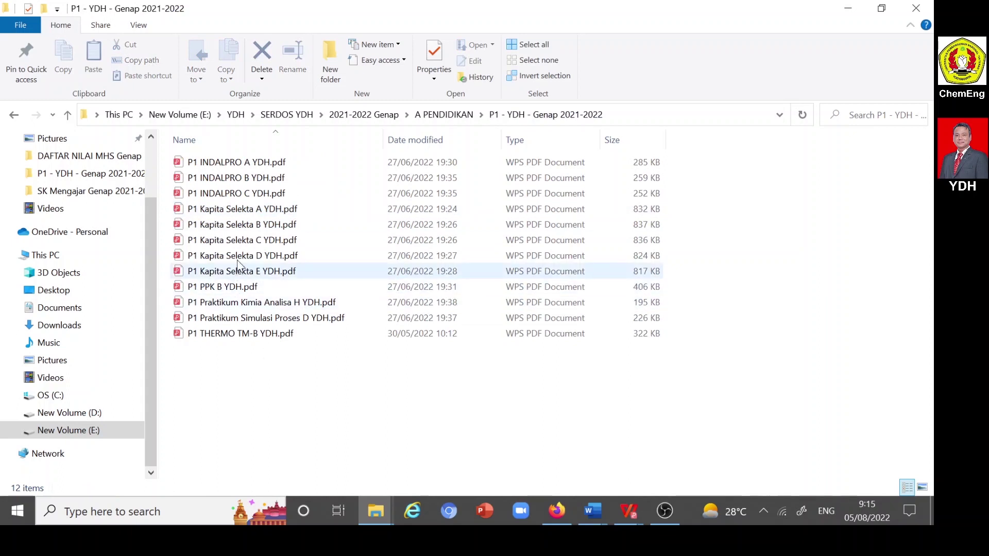
double_click(224, 163)
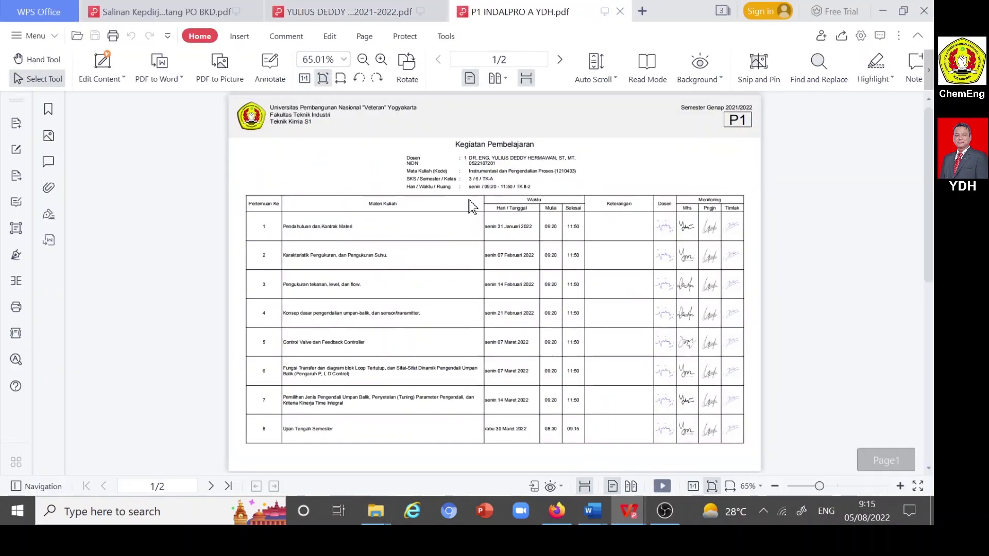
- Scroll through the lecturer attendance record, then bring back the P1 - YDH - Genap 2021-2022 folder window
scroll(492, 200, down, 5)
scroll(493, 204, down, 3)
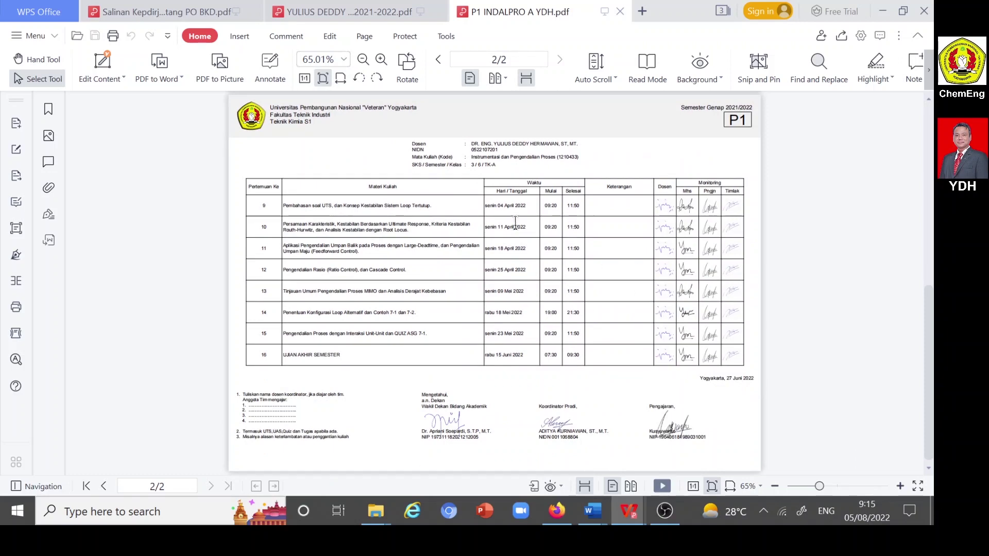
scroll(515, 222, up, 8)
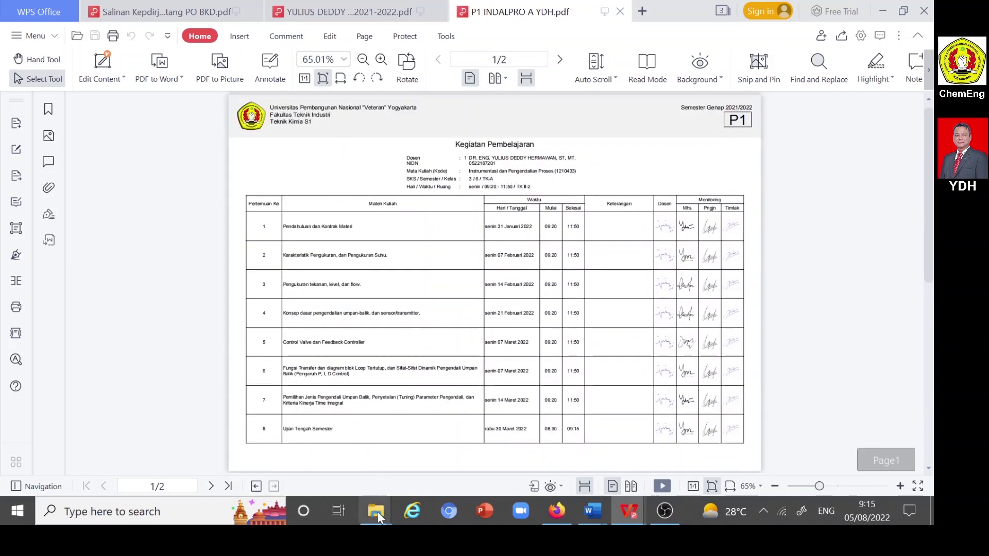
mouse_move(378, 512)
click(330, 448)
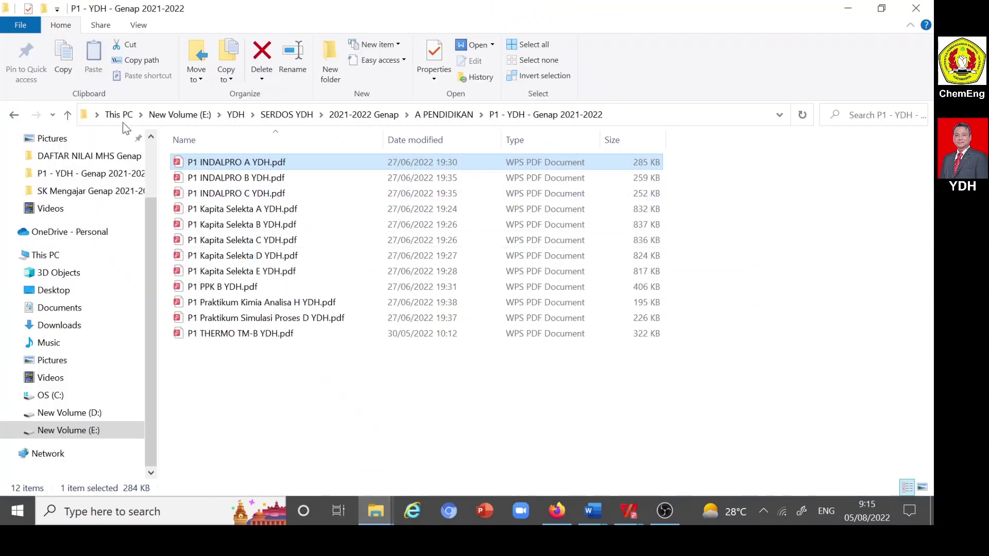
- Open the InDalPro A student attendance PDF from the DAFTAR HADIR MHS Genap 2021-2022 folder
click(68, 115)
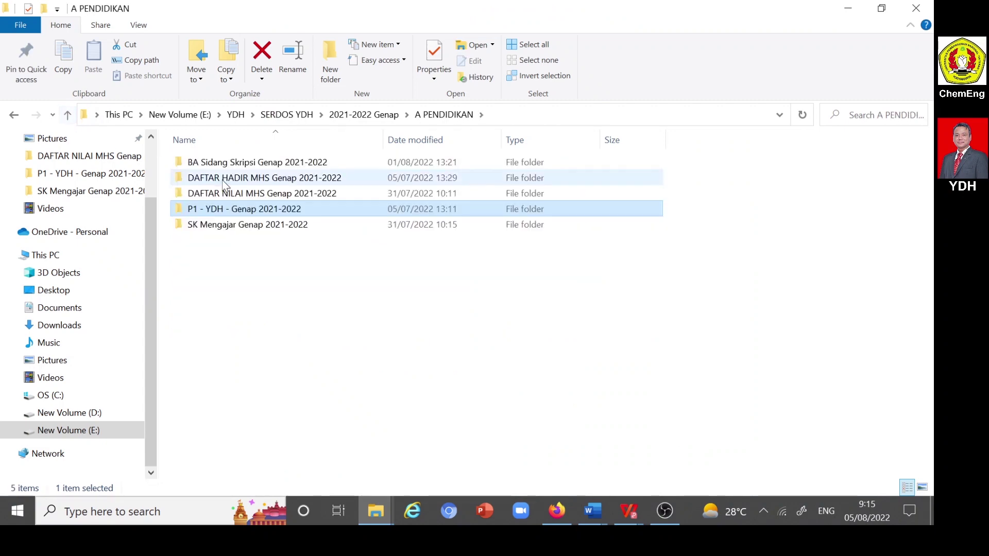
double_click(241, 179)
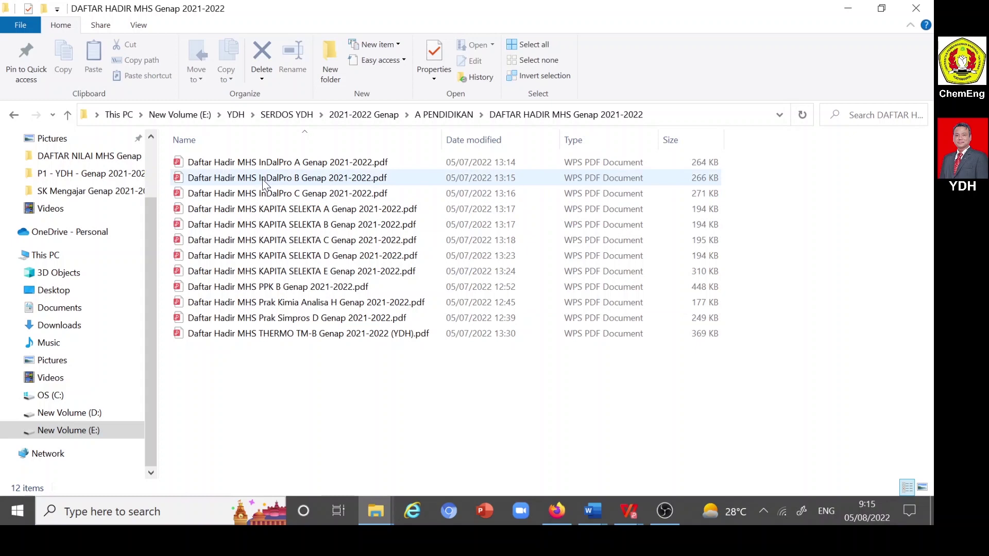
double_click(285, 162)
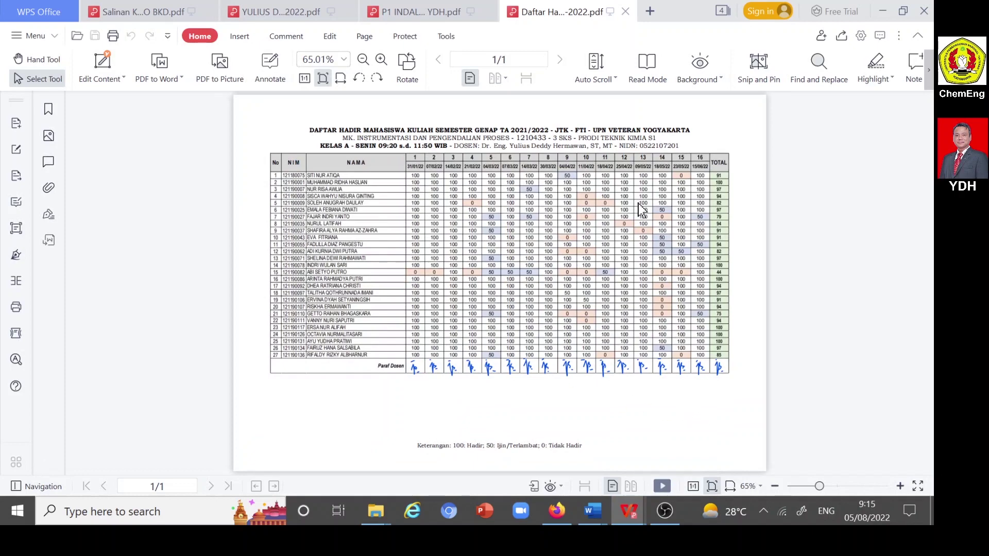
- Zoom the attendance sheet to 100%, review it, then return to the attendance folder
click(381, 60)
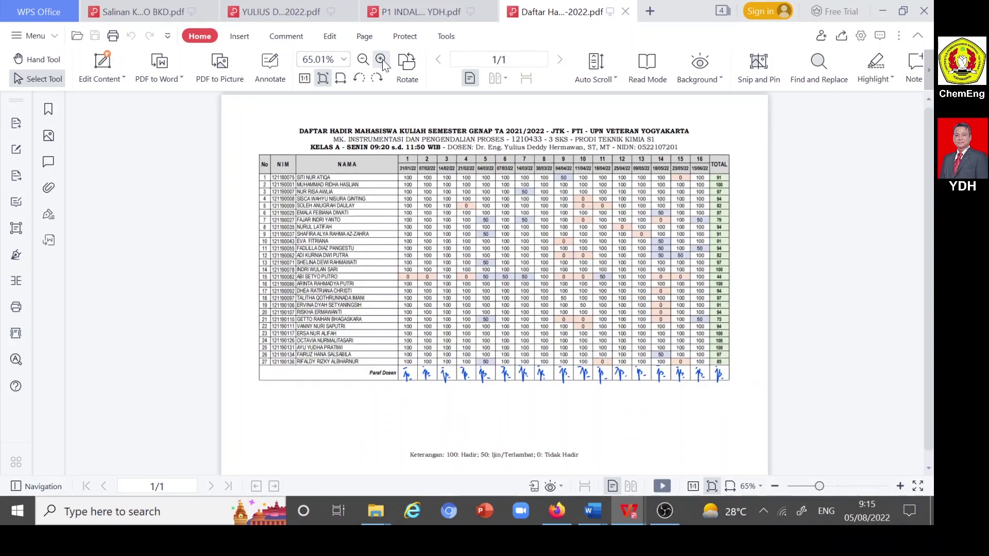
click(381, 60)
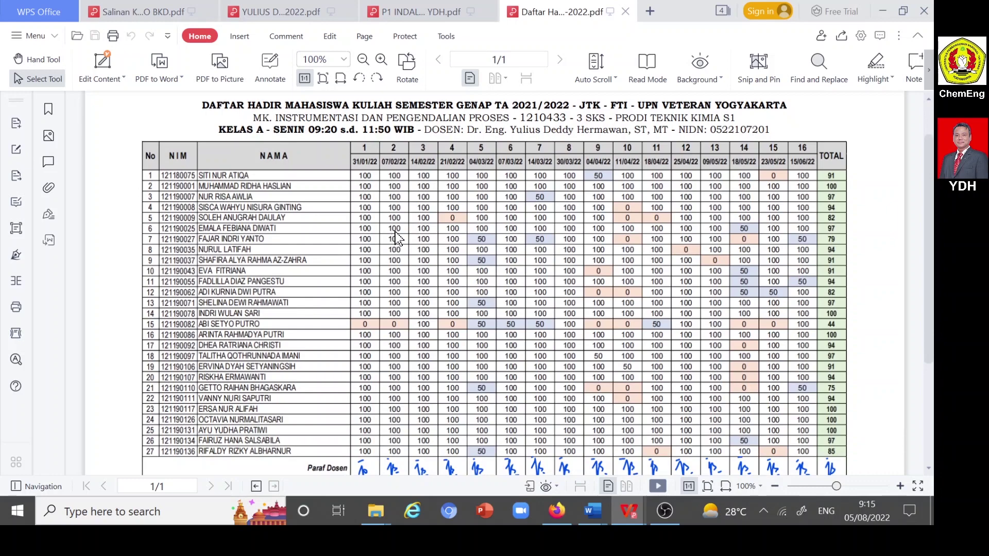
scroll(397, 238, down, 2)
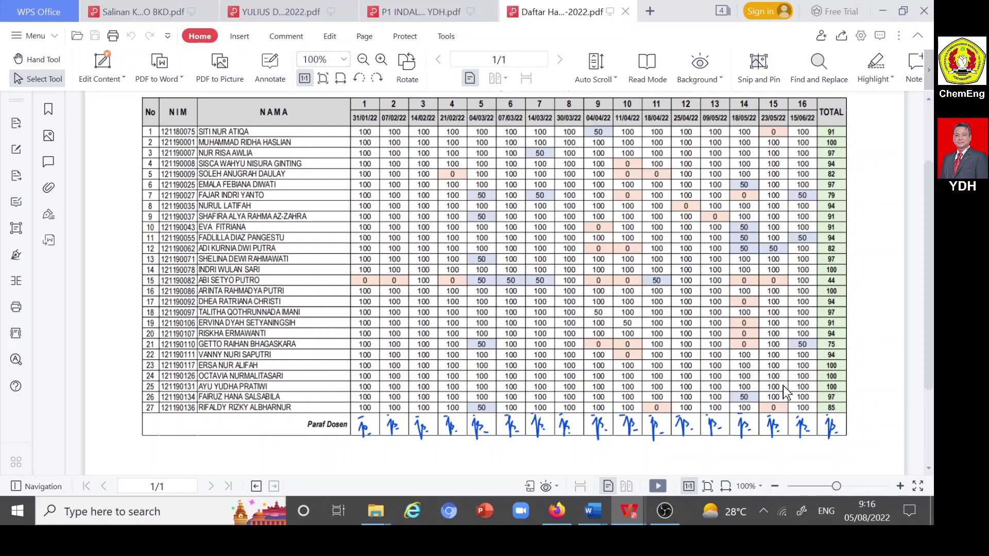
scroll(784, 211, up, 3)
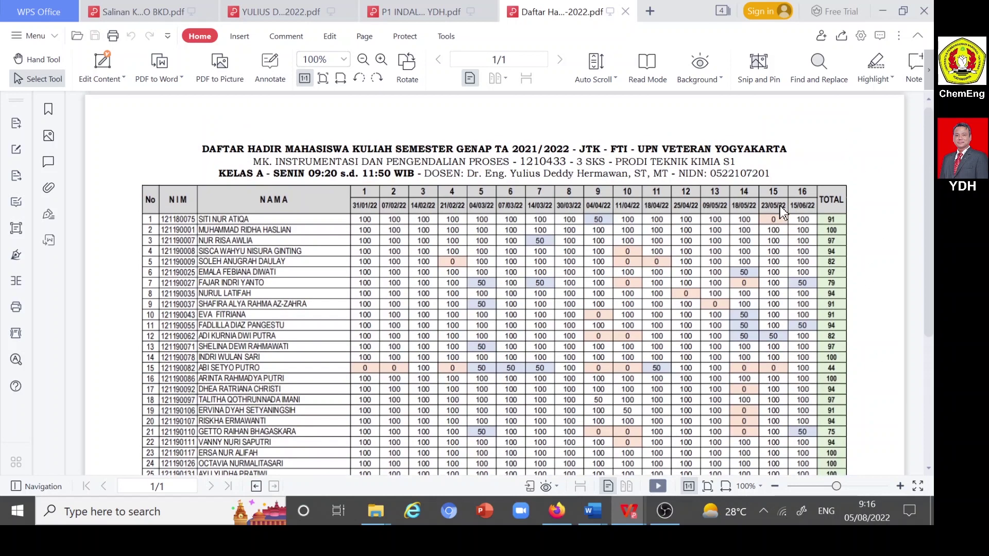
scroll(711, 231, down, 1)
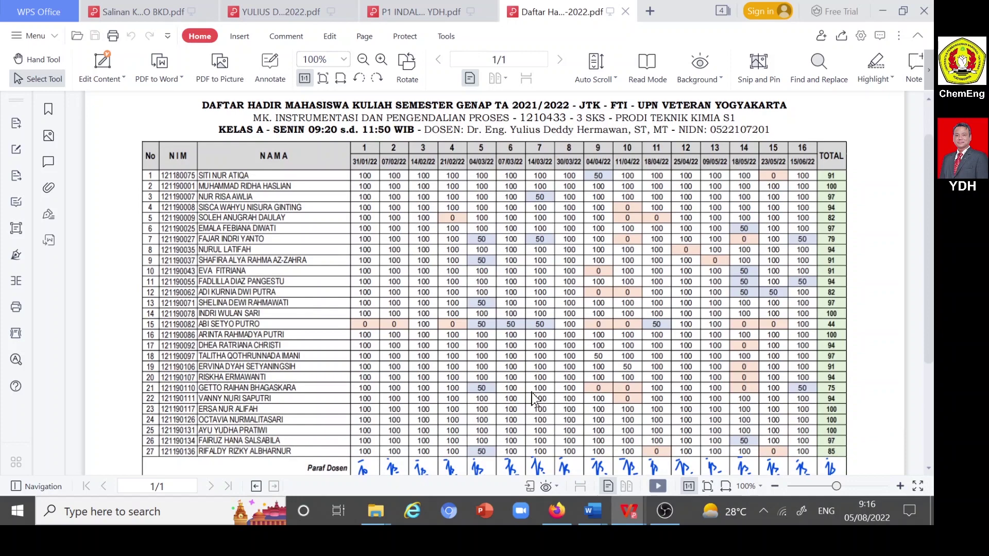
click(378, 492)
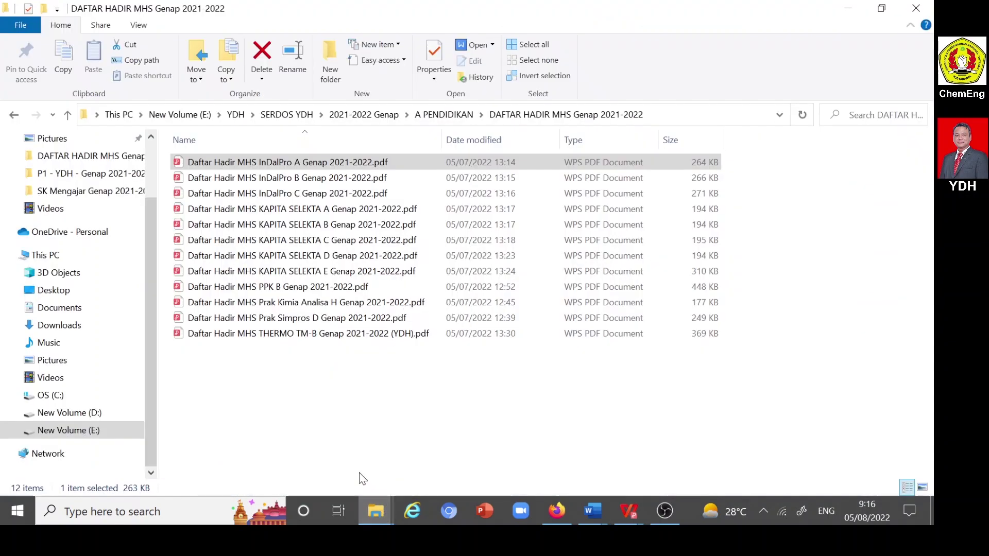
- Go up two levels to the 2021-2022 Genap folder, then bring SISTER's BKD report forward
click(67, 115)
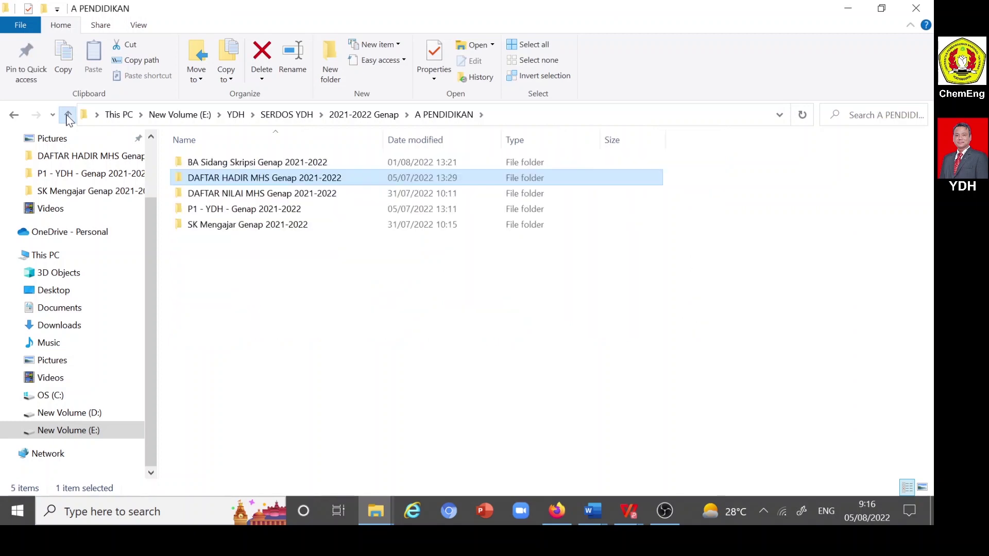
click(66, 116)
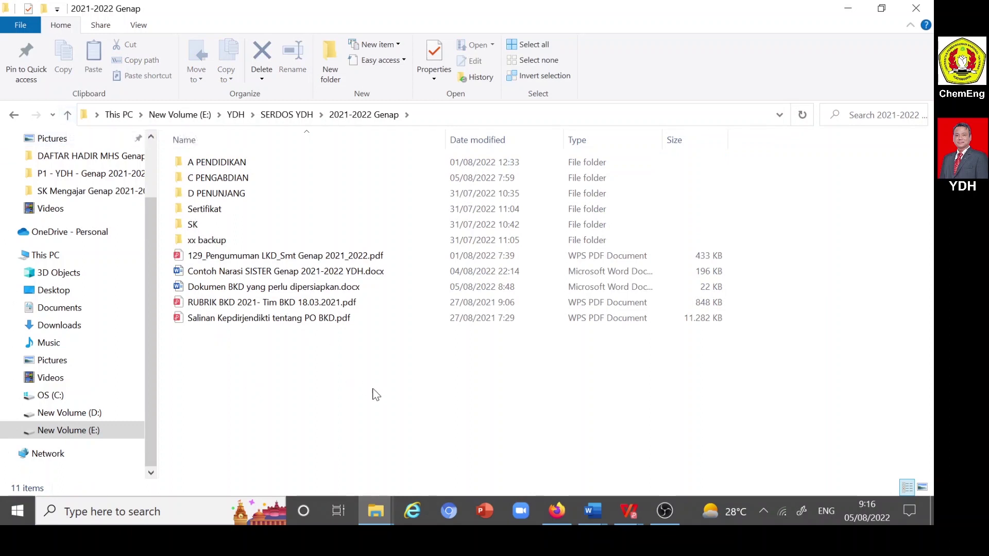
mouse_move(558, 511)
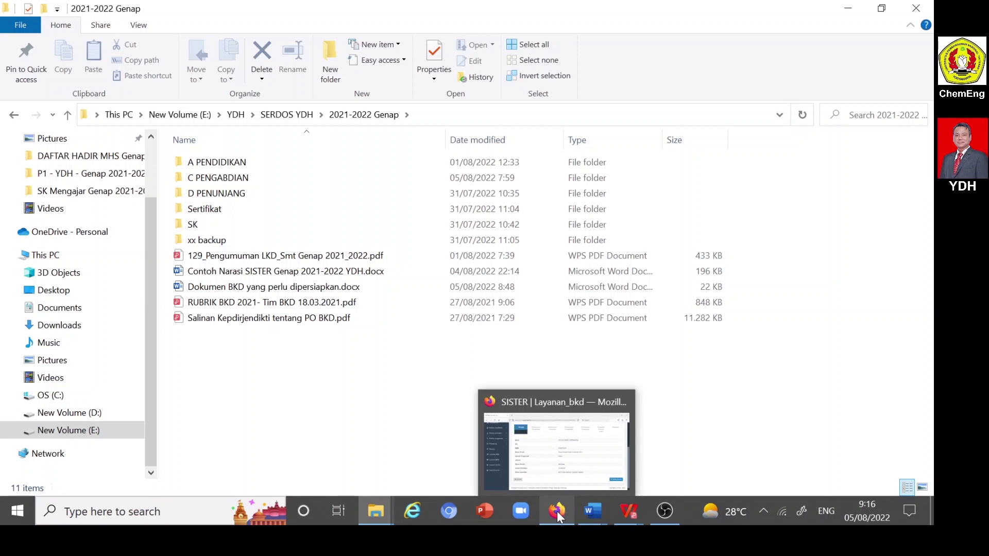
click(507, 415)
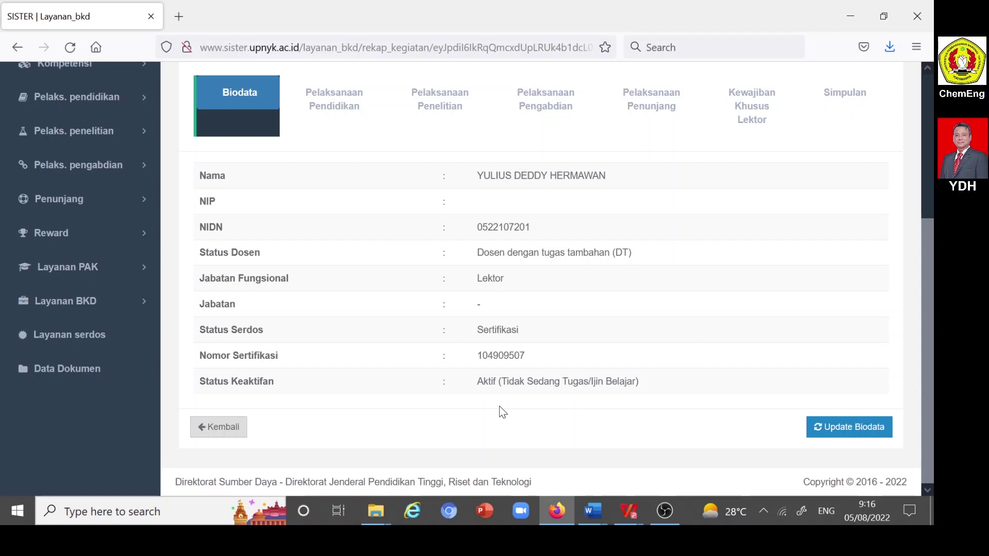
- Show the Pelaksanaan Pendidikan section of the 2021/2022 Genap performance report
click(340, 114)
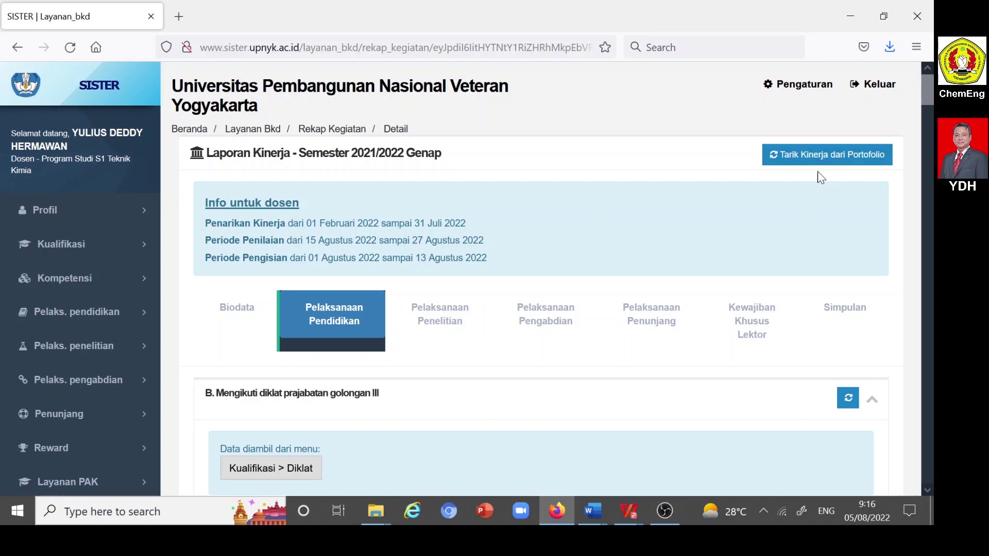
- Scroll the BKD recap to the Pengajaran table listing the 12 taught courses (19.26 sks)
scroll(425, 222, down, 7)
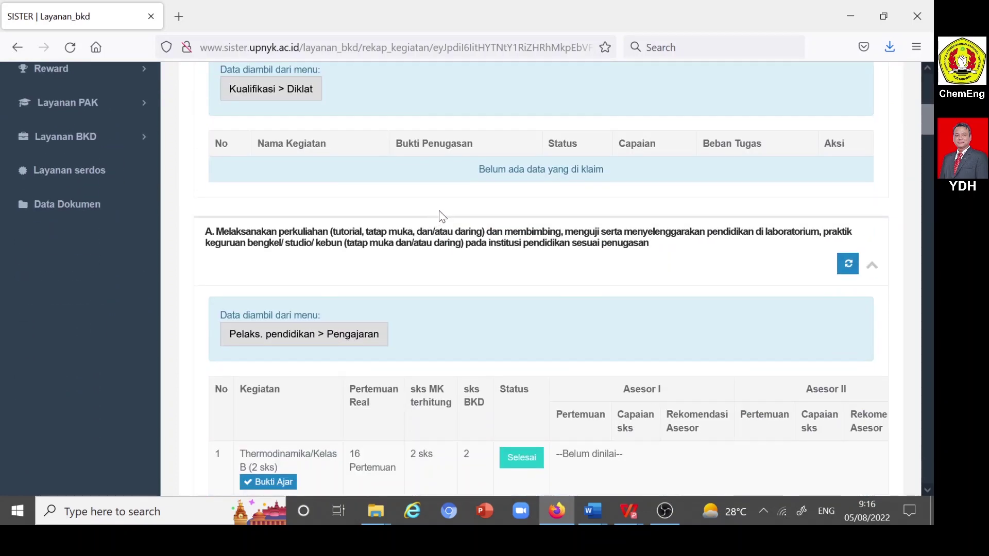
scroll(439, 211, down, 2)
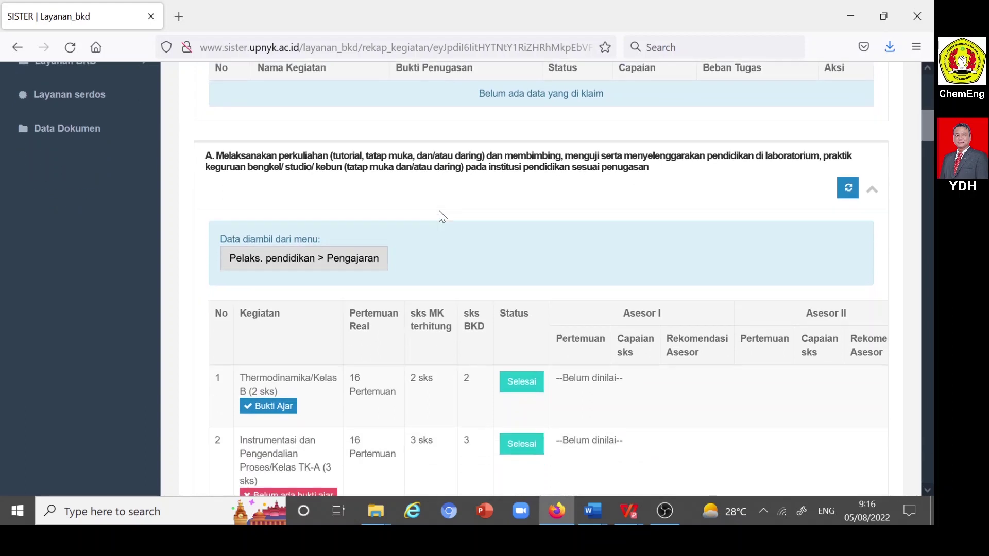
scroll(442, 216, down, 4)
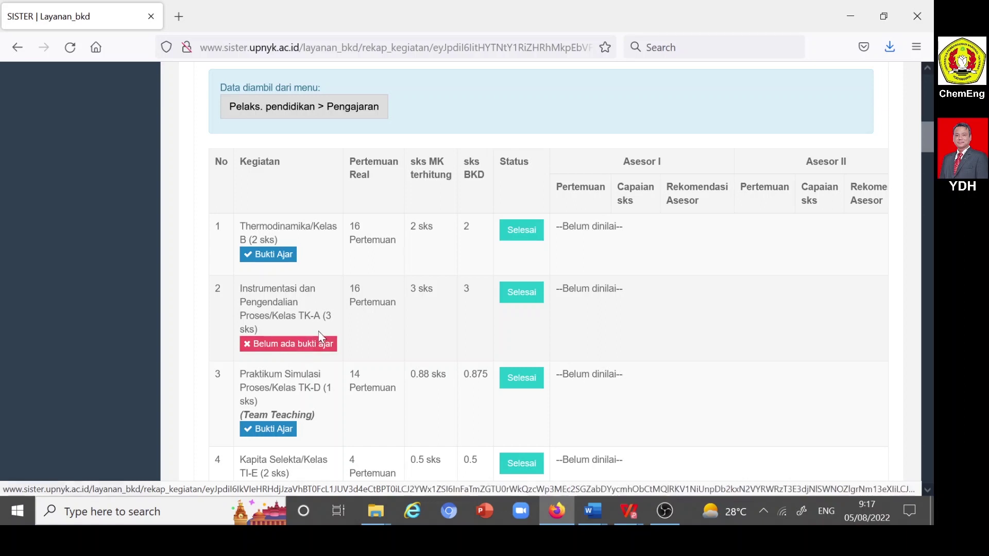
scroll(321, 325, down, 4)
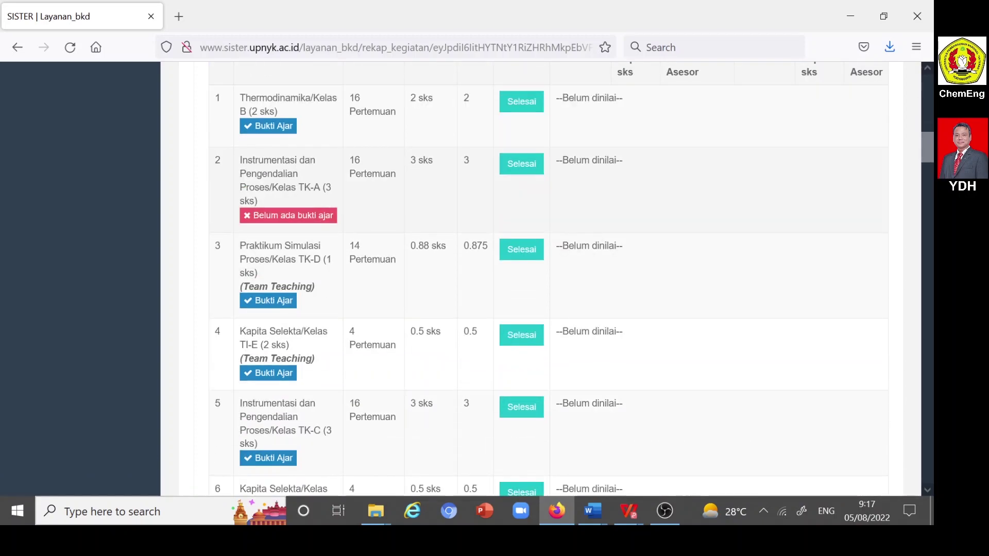
scroll(321, 330, up, 6)
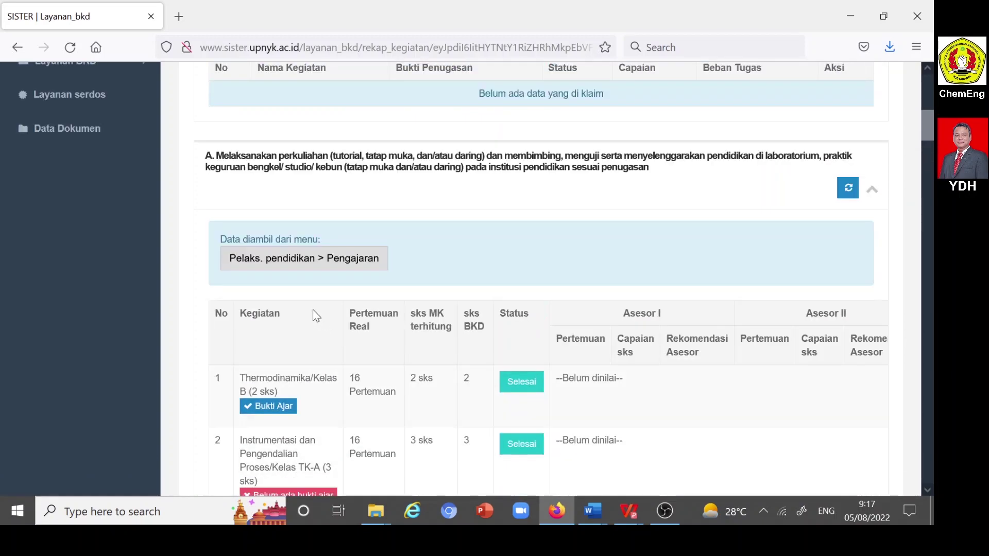
scroll(317, 309, down, 6)
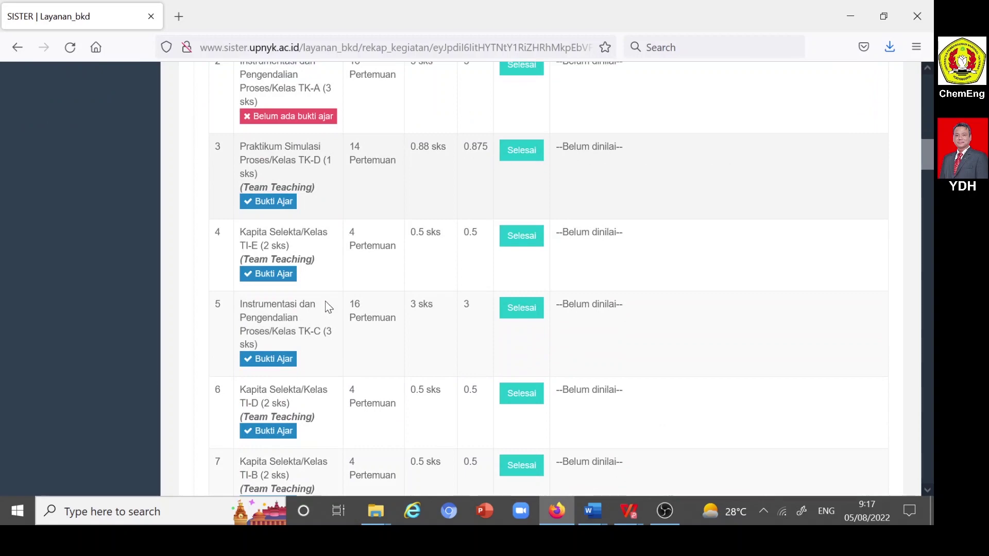
scroll(326, 300, down, 12)
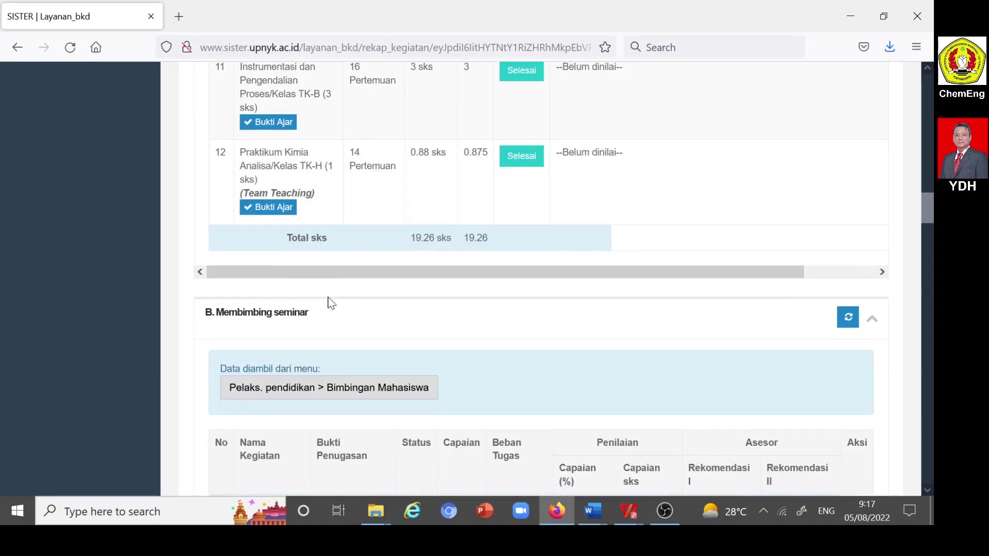
scroll(331, 303, down, 3)
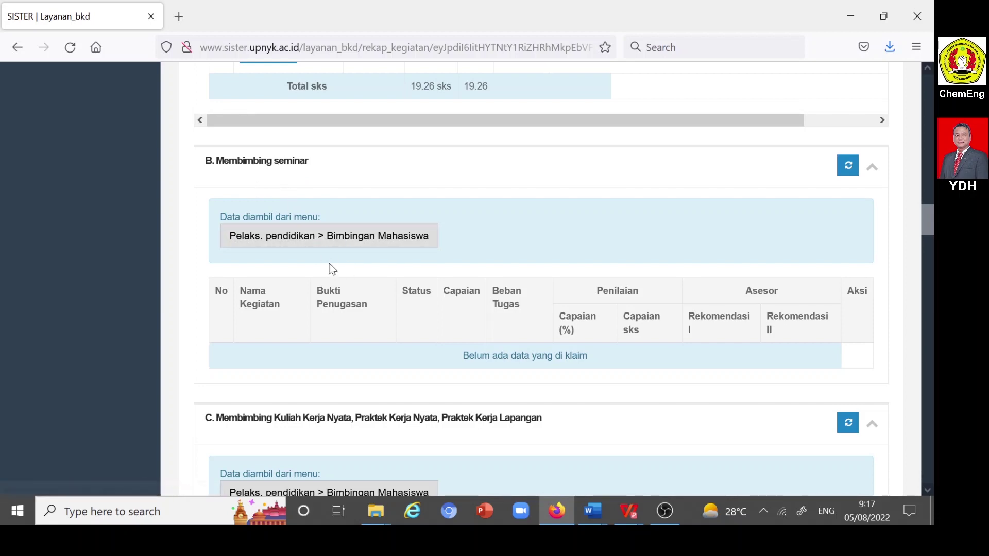
scroll(331, 268, down, 3)
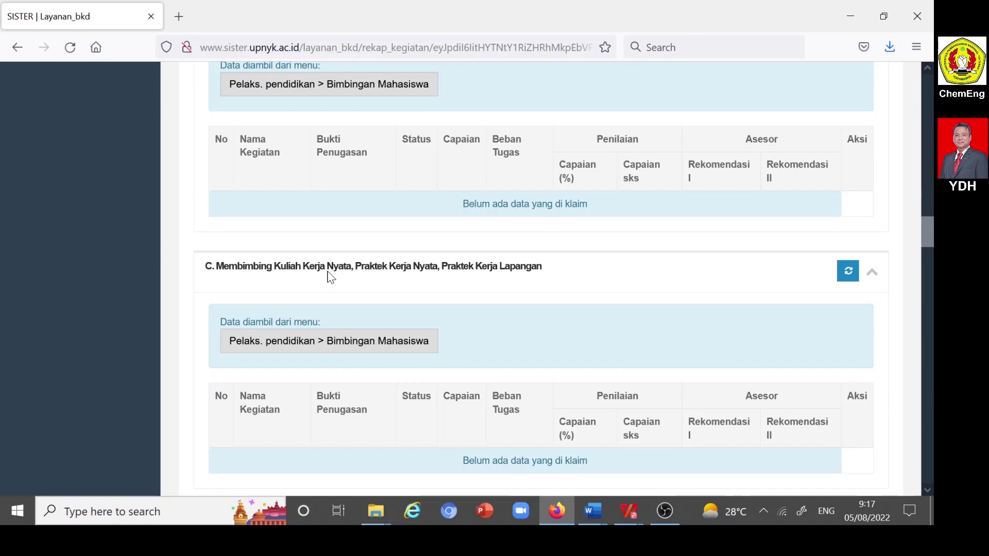
scroll(331, 278, down, 4)
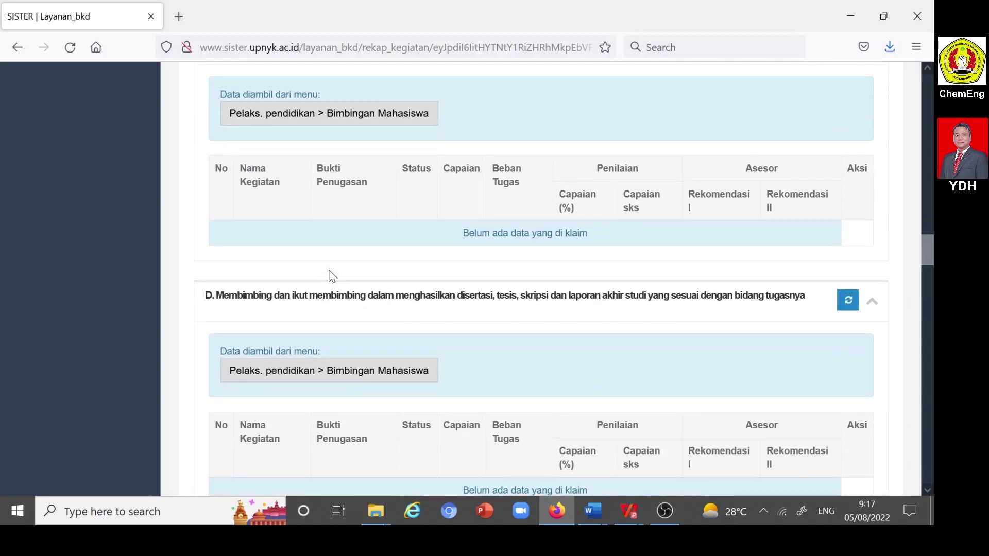
scroll(331, 277, down, 7)
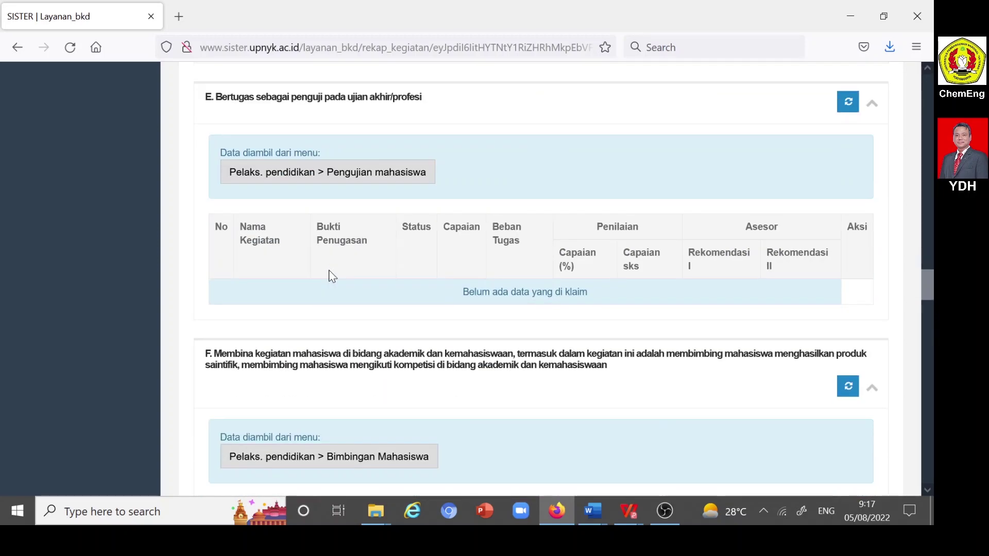
scroll(332, 277, down, 8)
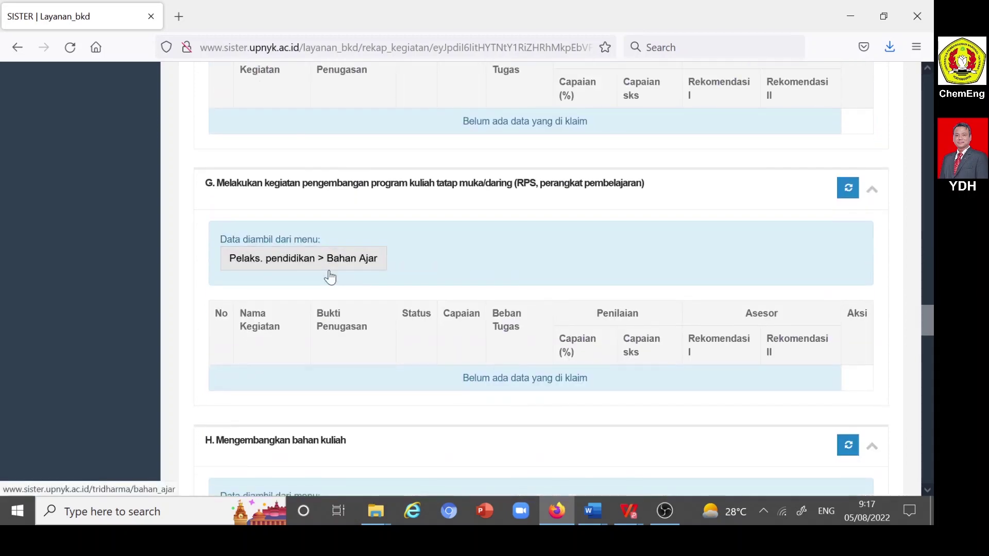
scroll(330, 276, down, 11)
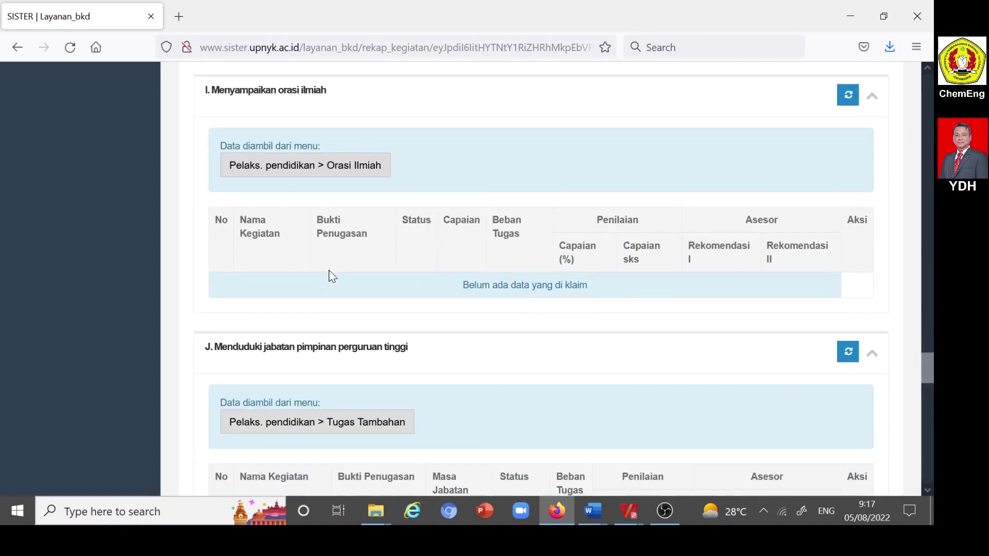
scroll(331, 277, down, 4)
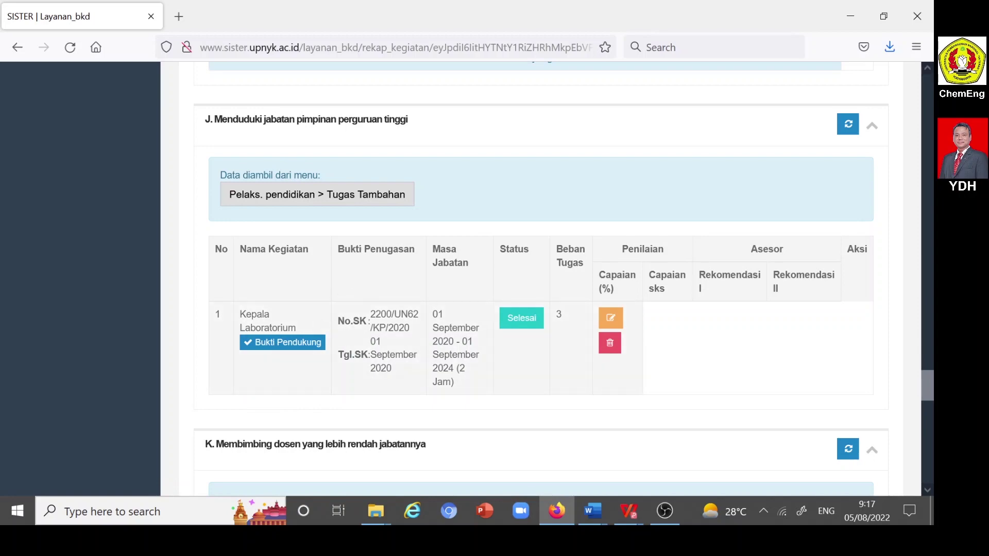
scroll(345, 305, down, 3)
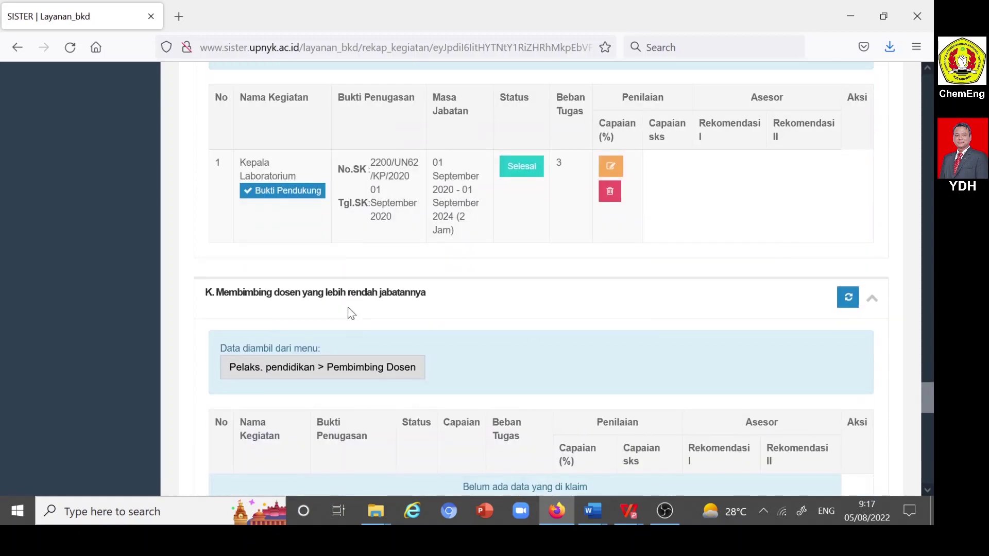
scroll(348, 309, up, 20)
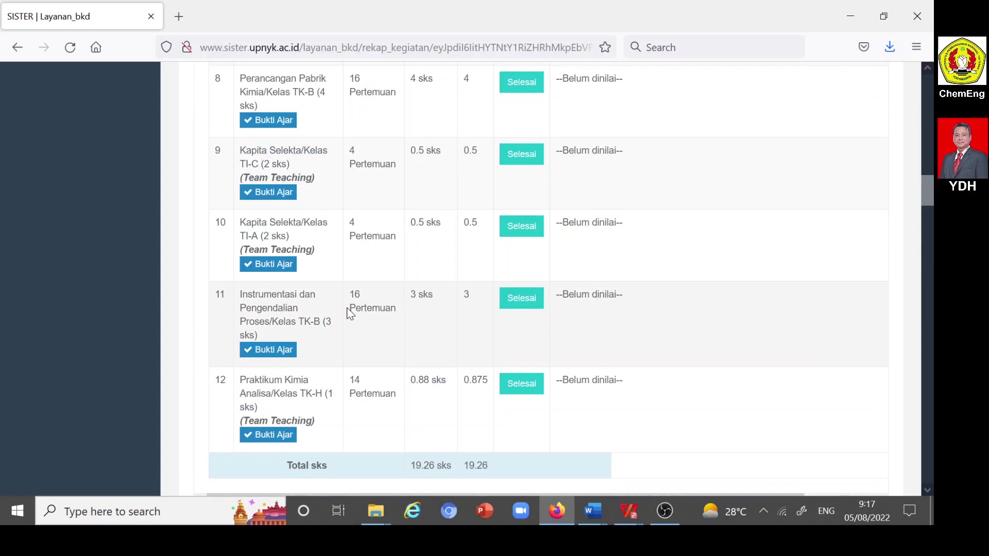
scroll(350, 314, up, 10)
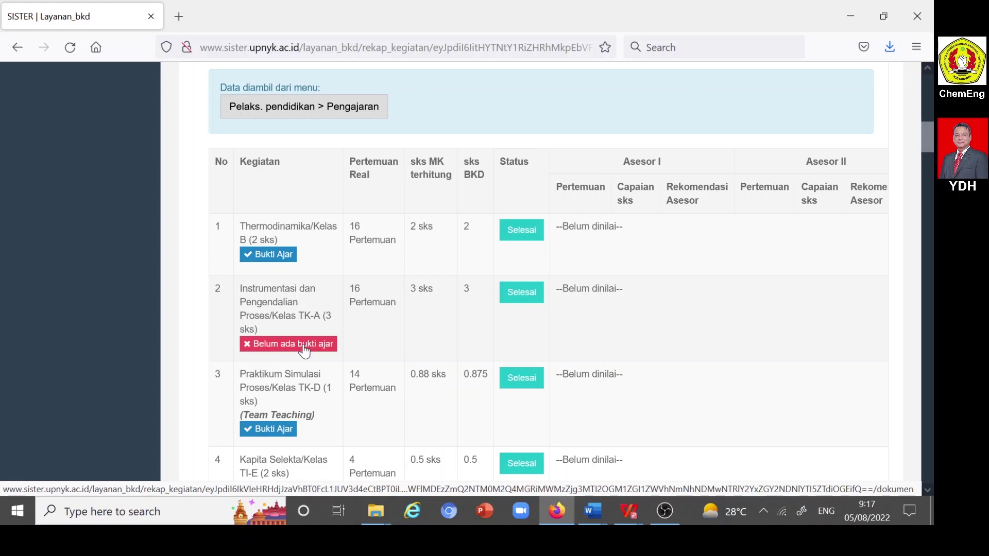
- Attach the SK Mengajar Genap 2021-2022 PDF as evidence for Instrumentasi dan Pengendalian Proses TK-A
click(305, 351)
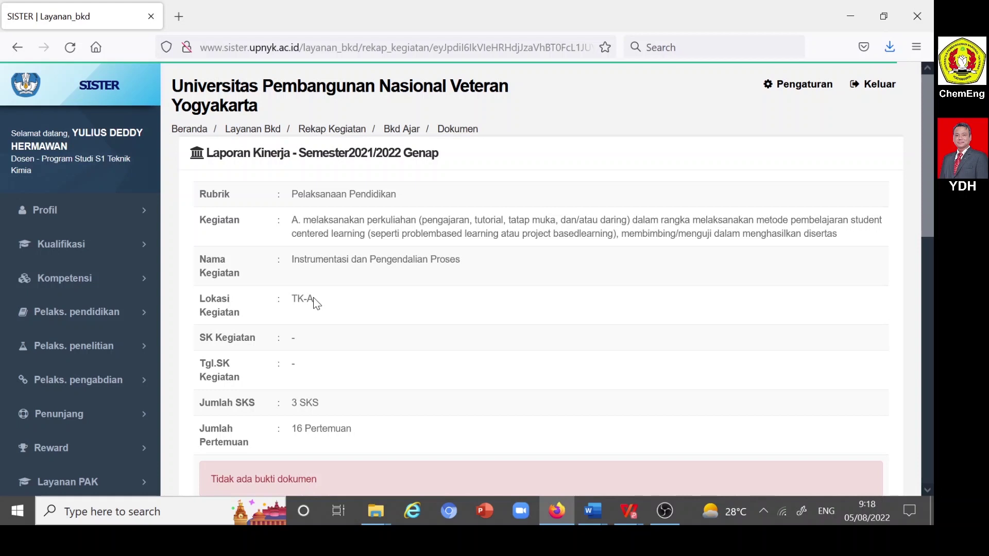
scroll(318, 304, down, 4)
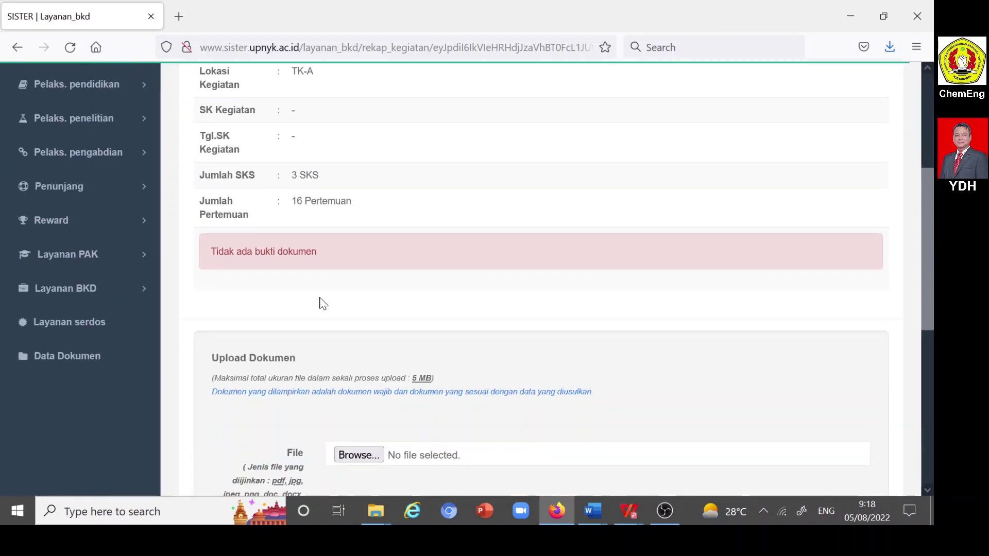
scroll(323, 303, down, 1)
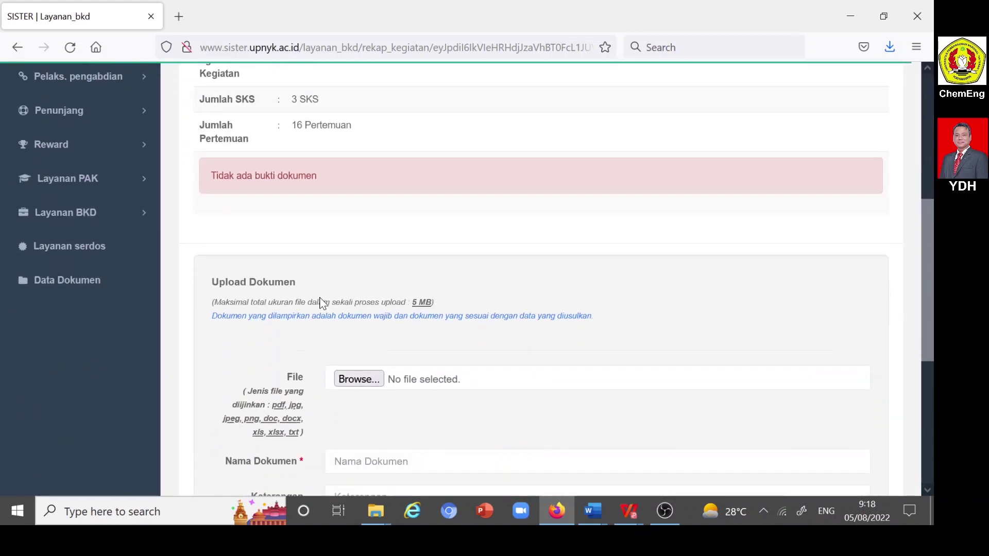
click(361, 381)
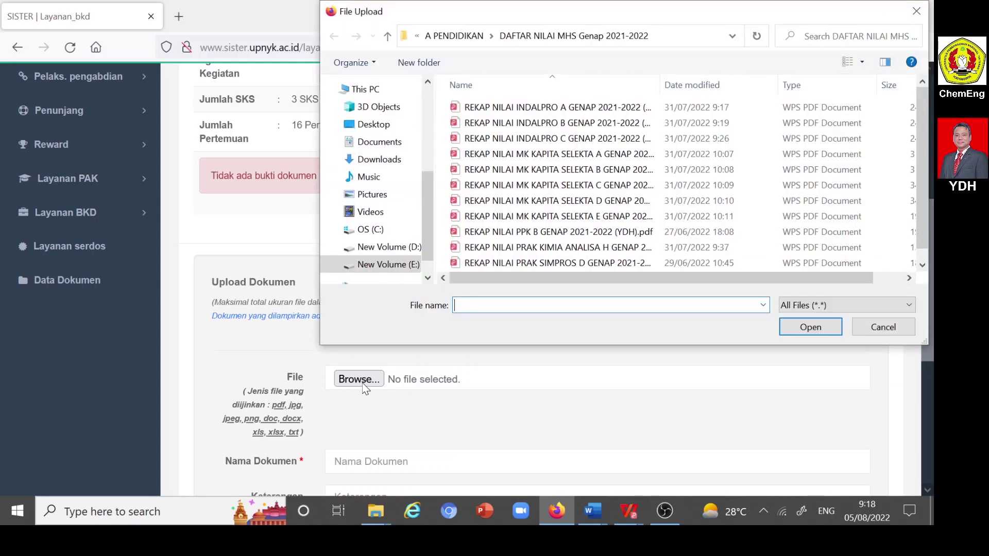
click(388, 37)
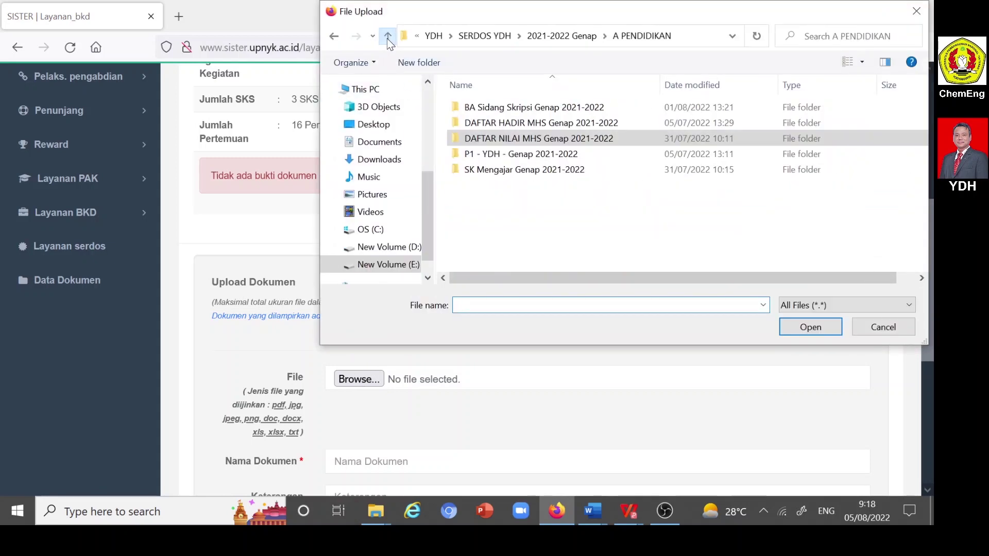
double_click(496, 172)
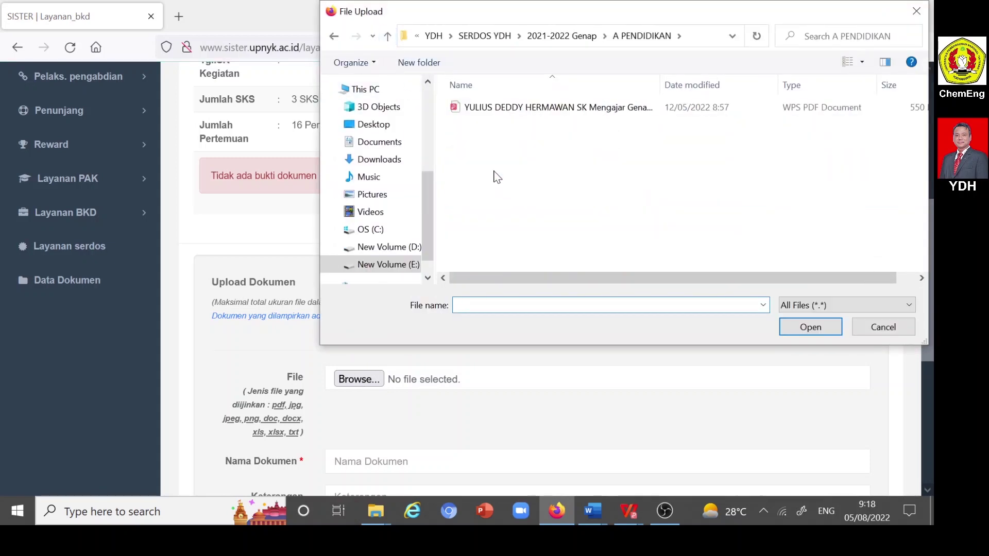
click(515, 109)
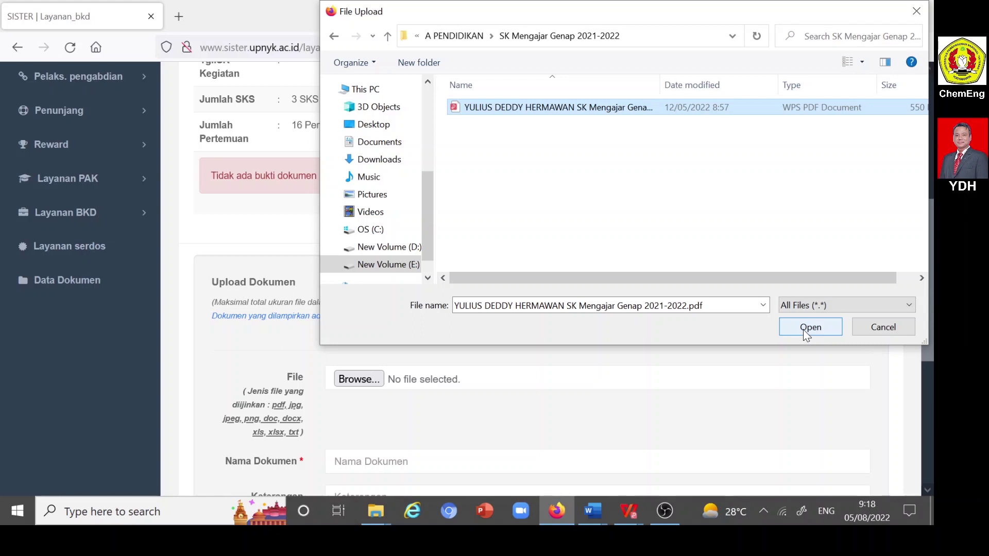
click(807, 333)
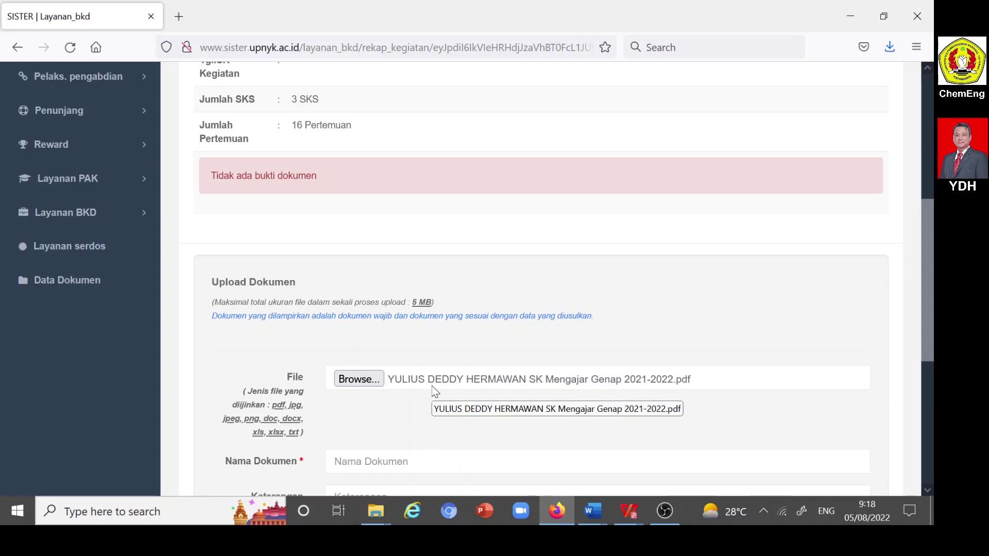
- Switch to the File Explorer window showing the 2021-2022 Genap folder
scroll(434, 392, down, 5)
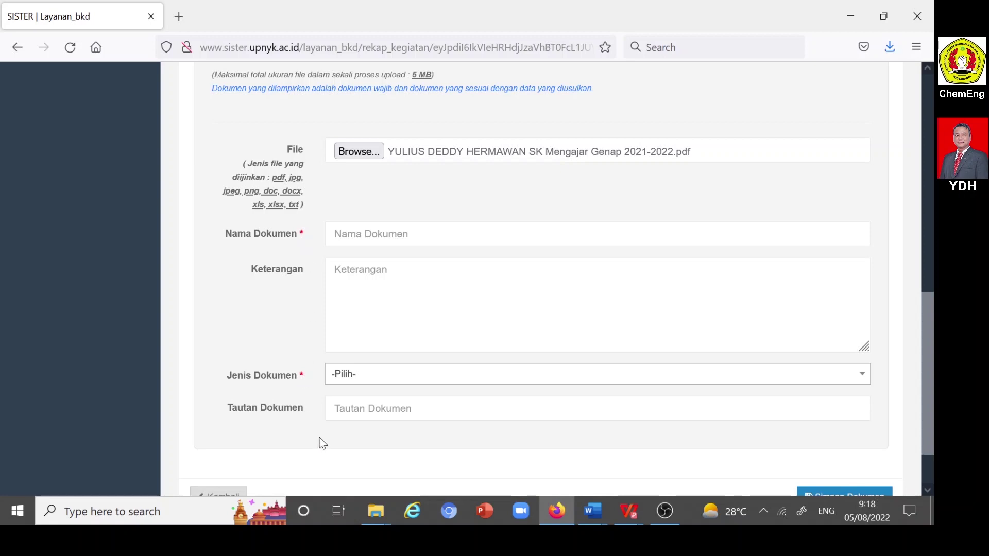
click(375, 513)
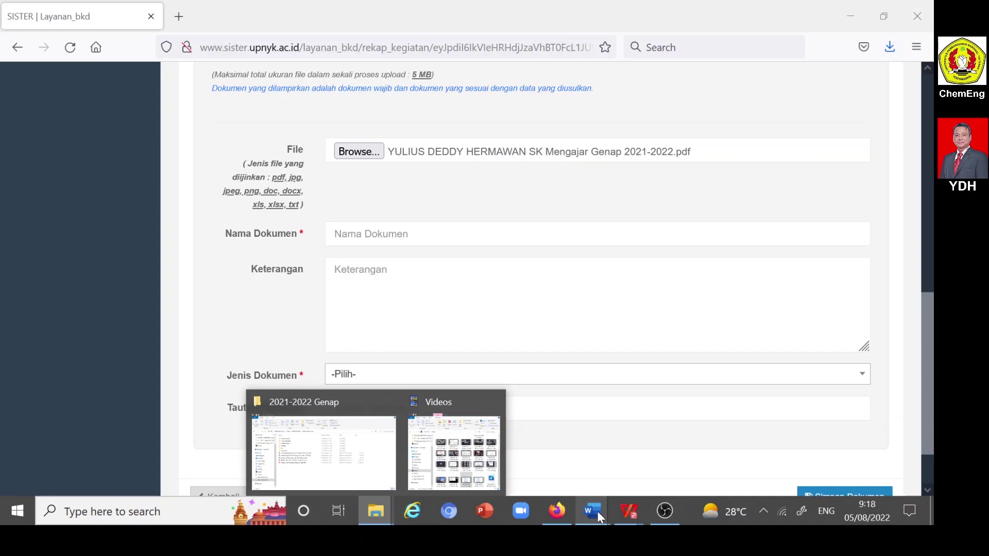
mouse_move(597, 512)
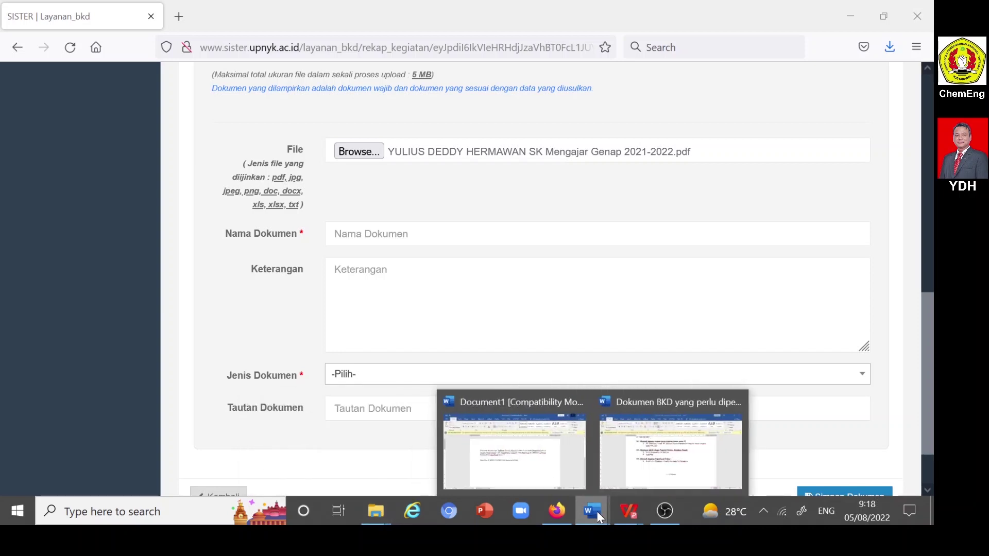
mouse_move(383, 508)
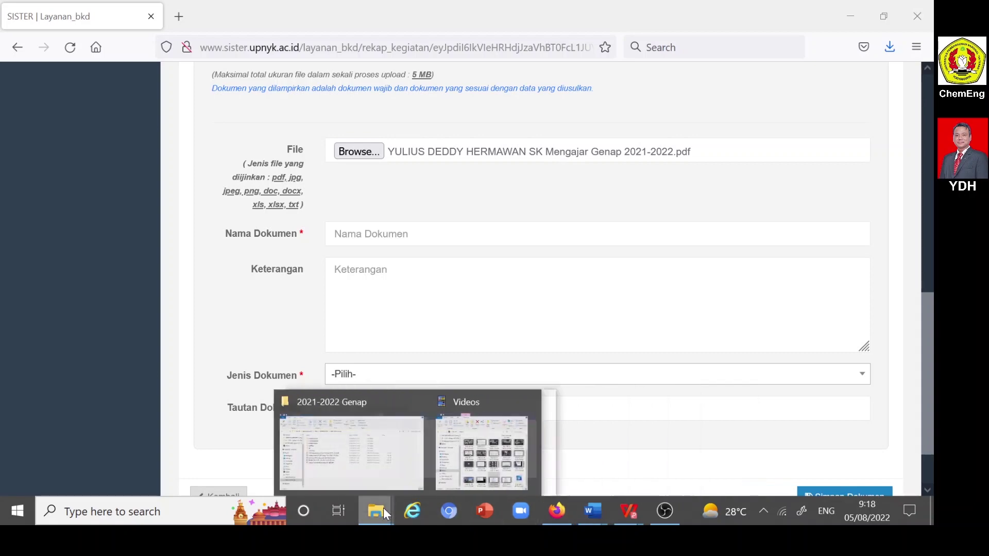
click(314, 466)
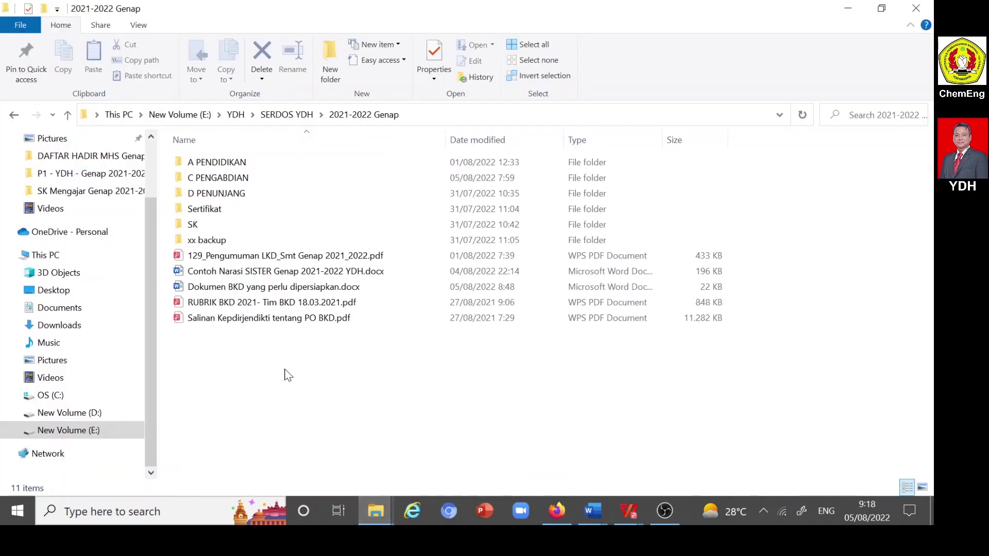
- Copy 'Keputusan Rektor 349 Tugas Mengajar Genap 2021/2022' from Contoh Narasi SISTER Genap 2021-2022 YDH.docx into Nama Dokumen
double_click(273, 287)
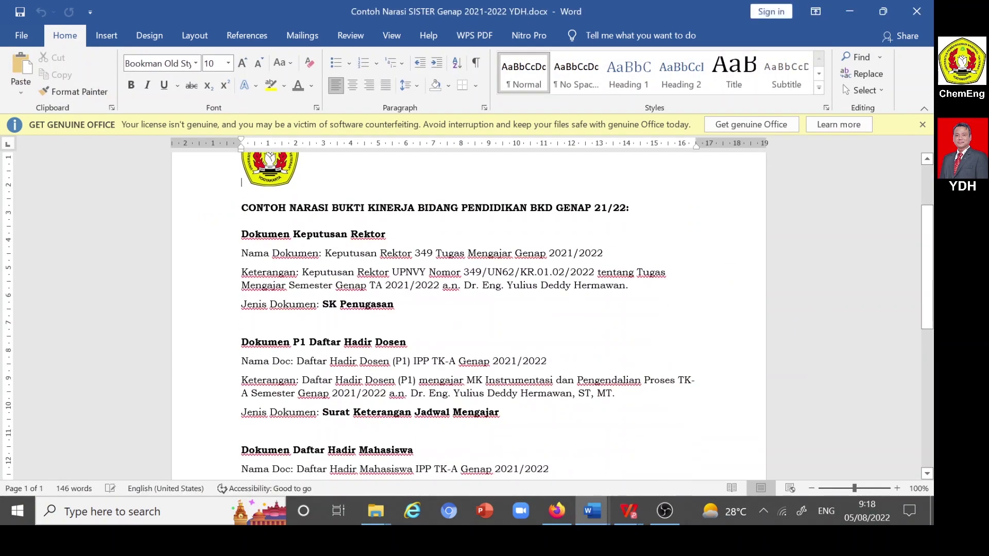
drag(325, 253, 604, 253)
key(ctrl+c)
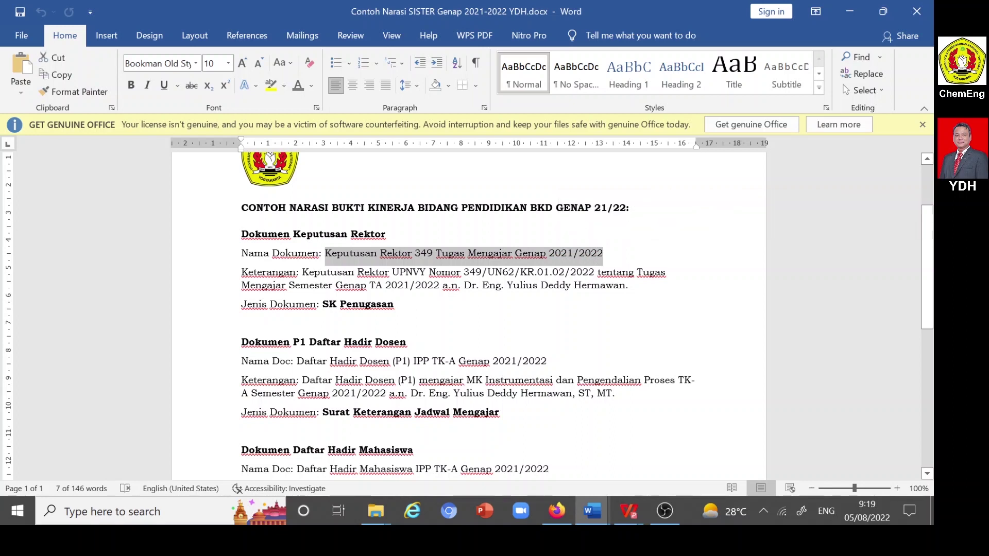
click(561, 509)
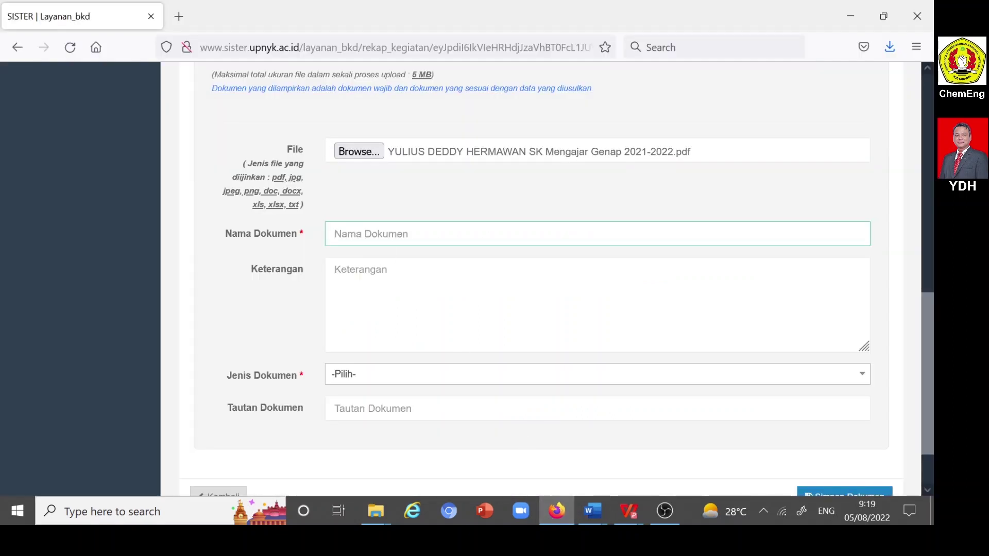
key(ctrl+v)
- Paste the Word narrative's Keputusan Rektor 349/UN62/KR.01.02/2022 teaching-duty sentence into Keterangan
click(335, 269)
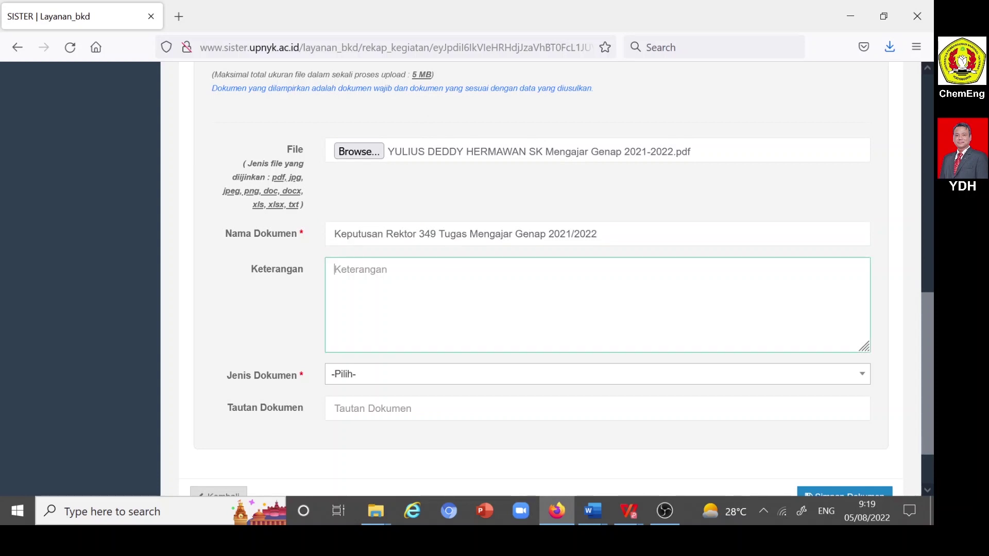
click(594, 509)
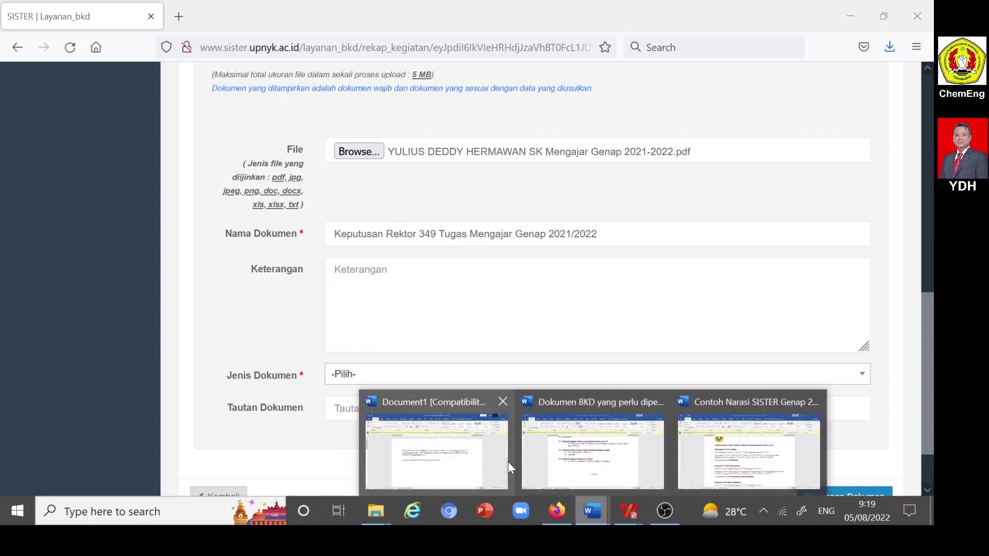
click(748, 454)
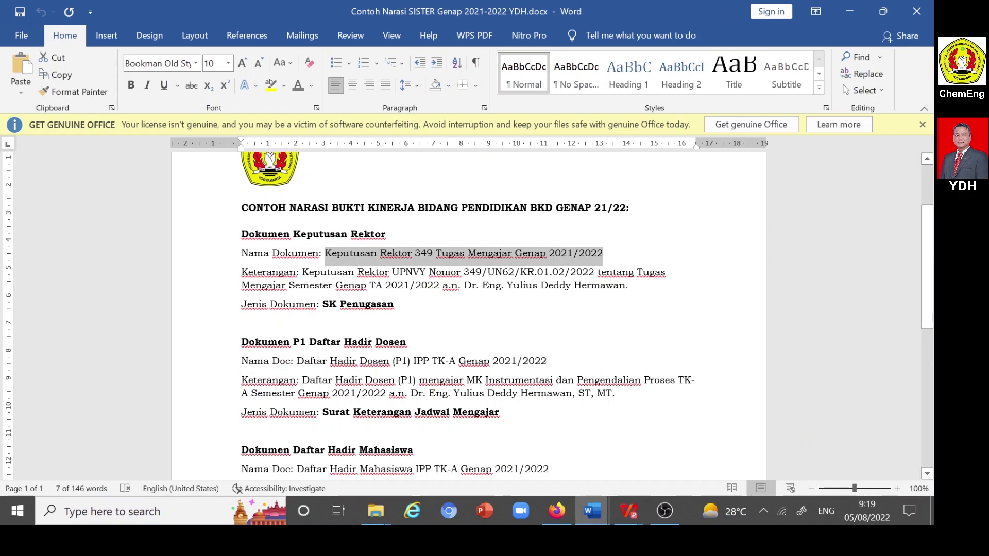
drag(302, 272, 626, 286)
key(ctrl+c)
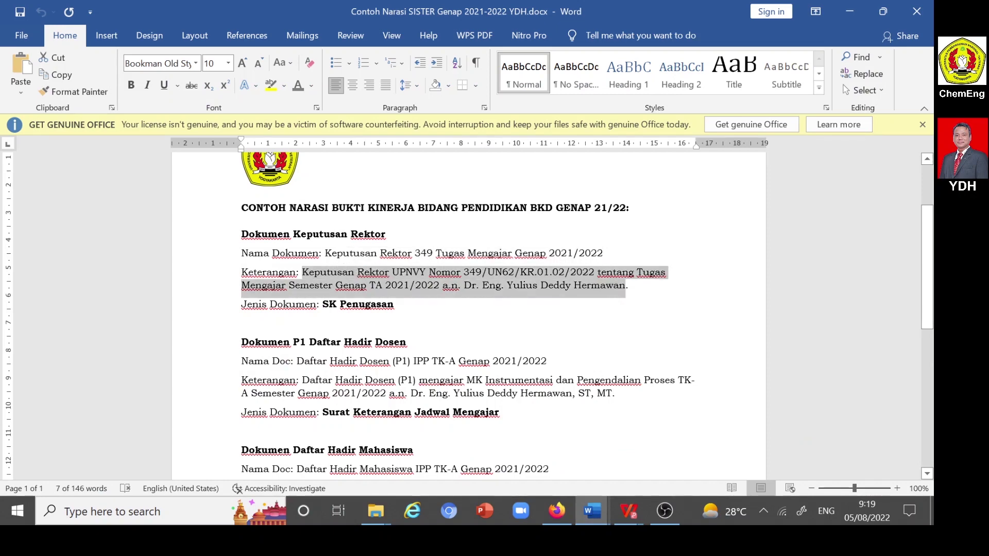
click(558, 511)
key(ctrl+v)
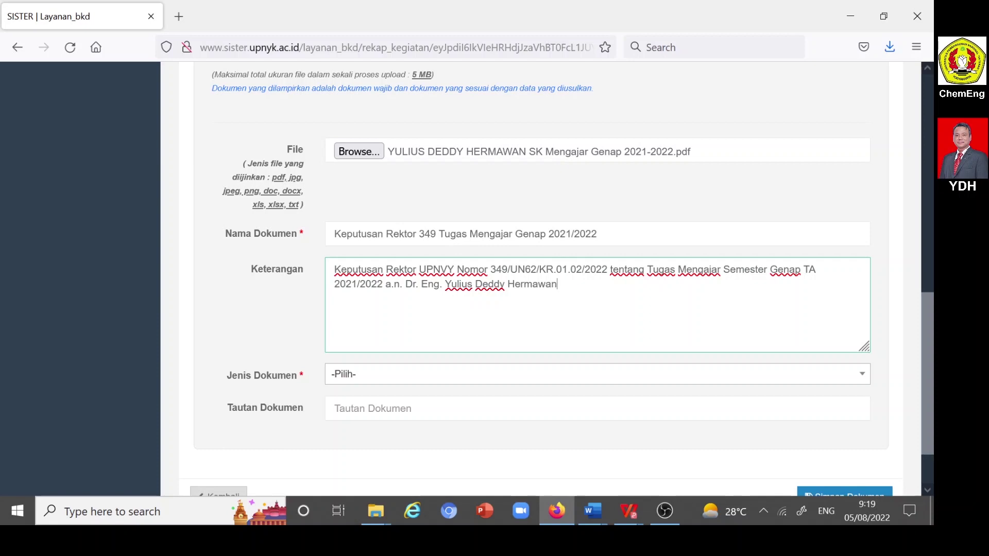
scroll(480, 295, down, 2)
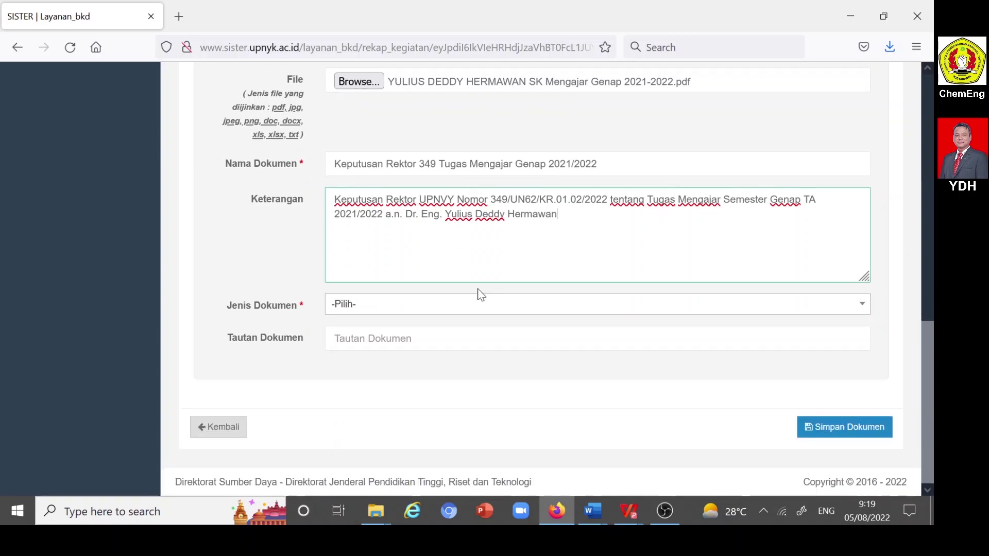
- Set Jenis Dokumen to SK Penugasan and save the decree 349 document under Dokumen Lain
click(344, 309)
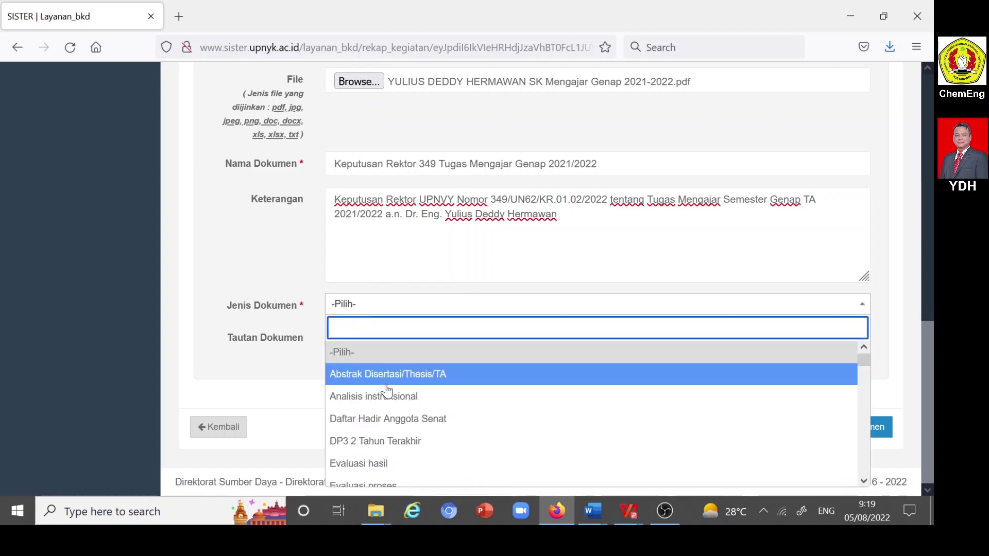
scroll(387, 391, down, 5)
scroll(391, 393, down, 4)
scroll(398, 393, down, 8)
scroll(398, 393, down, 8)
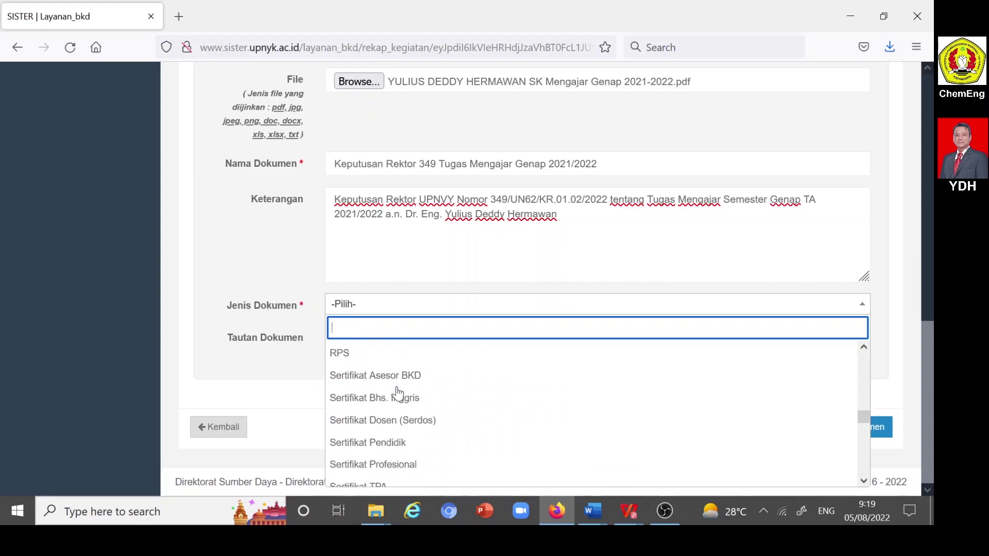
scroll(398, 394, down, 8)
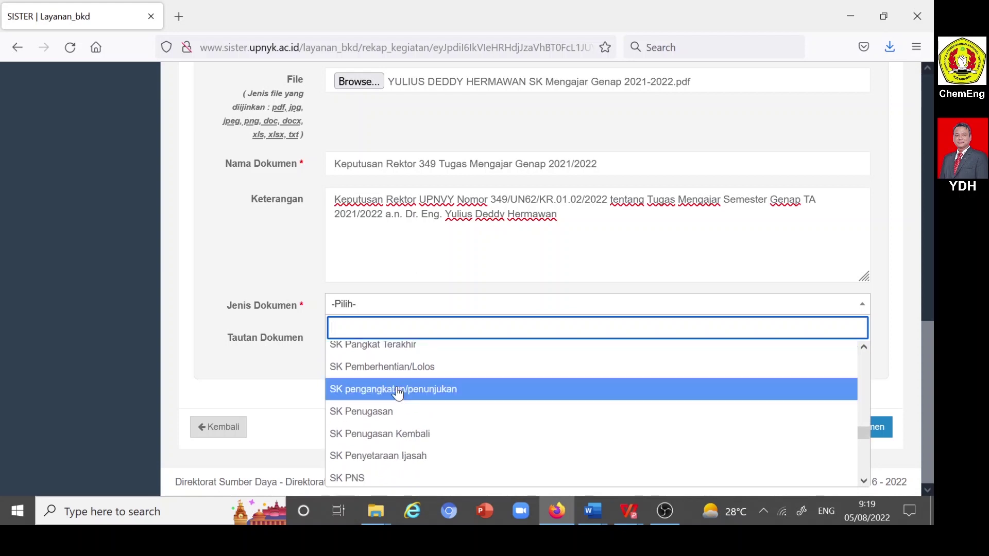
click(379, 412)
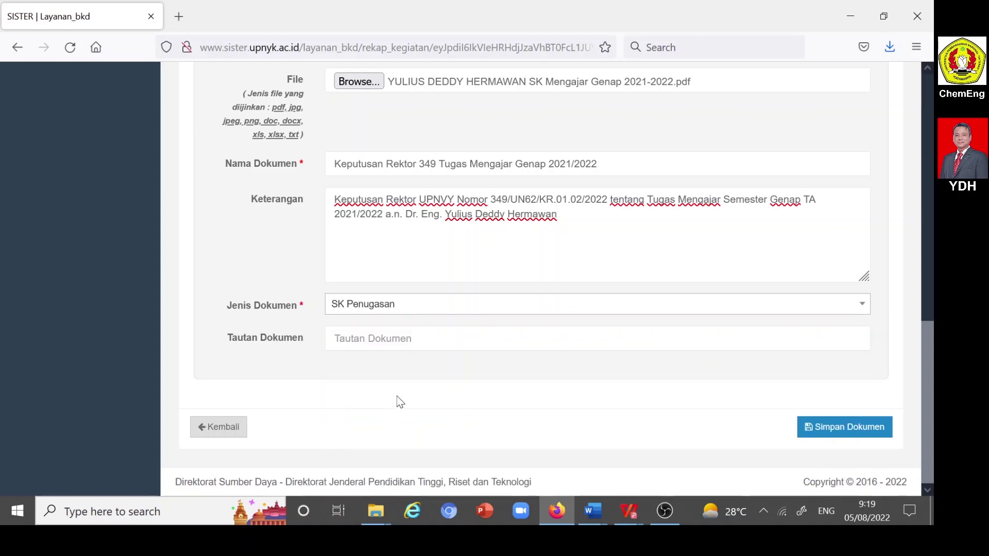
click(833, 432)
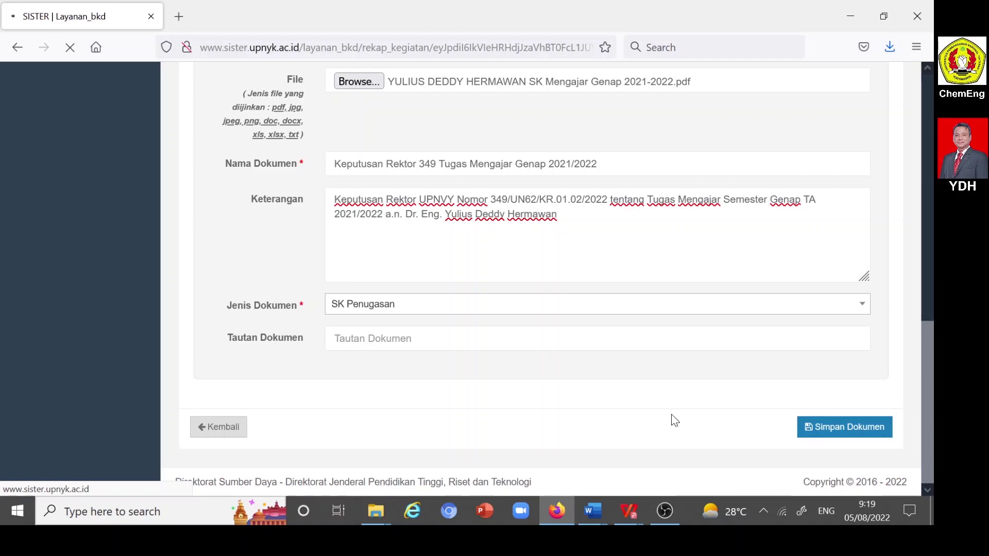
scroll(566, 309, down, 4)
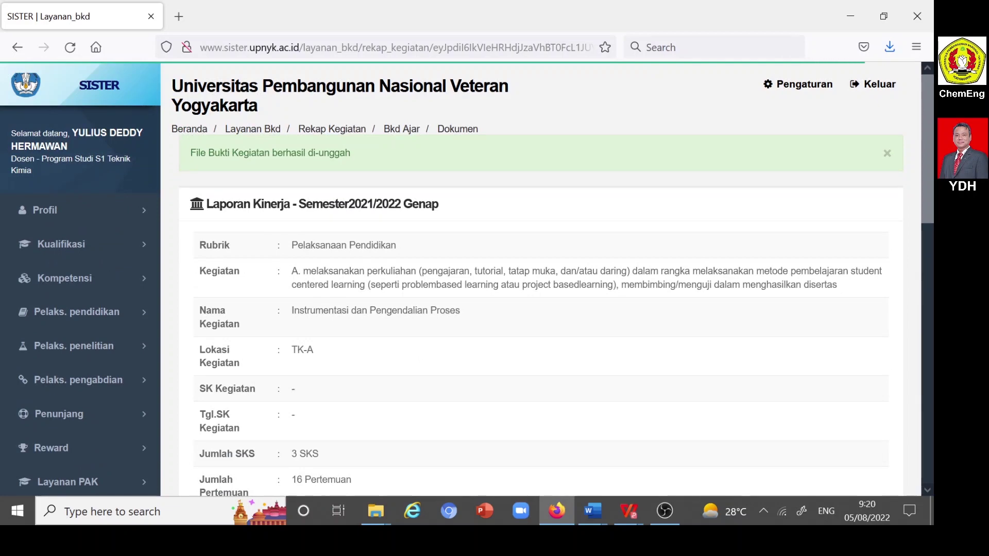
scroll(322, 159, down, 7)
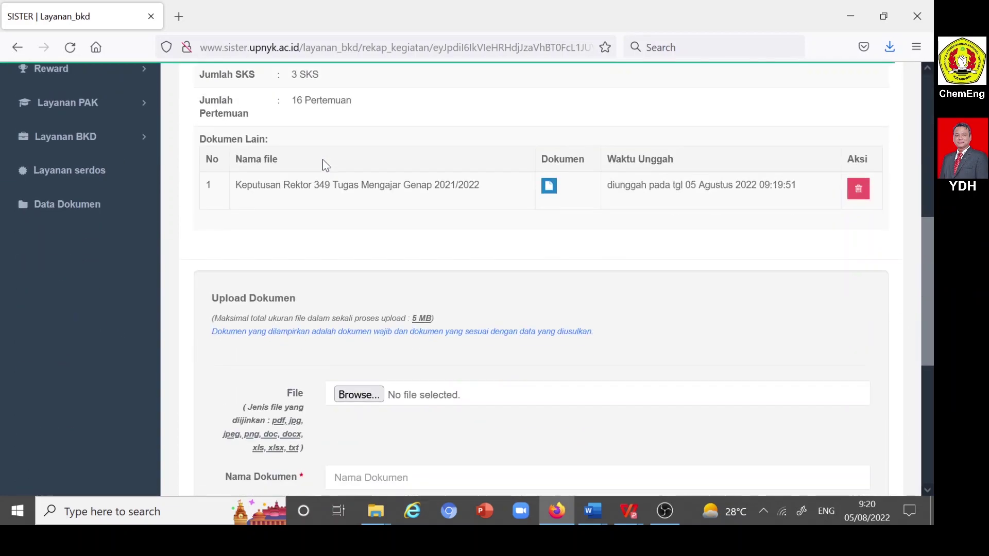
- Browse into P1 - YDH - Genap 2021-2022 and attach P1 INDALPRO A YDH.pdf as the second evidence file
click(354, 397)
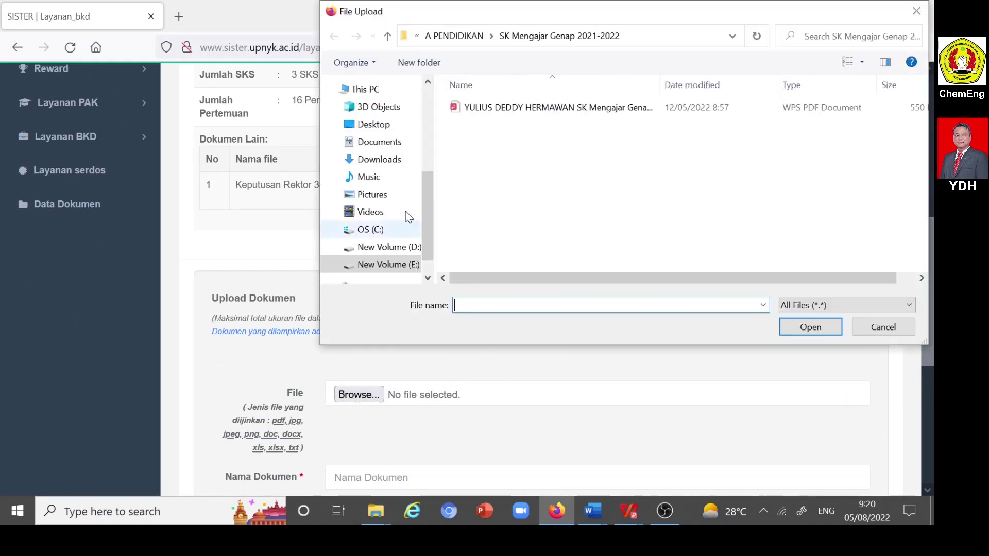
click(388, 36)
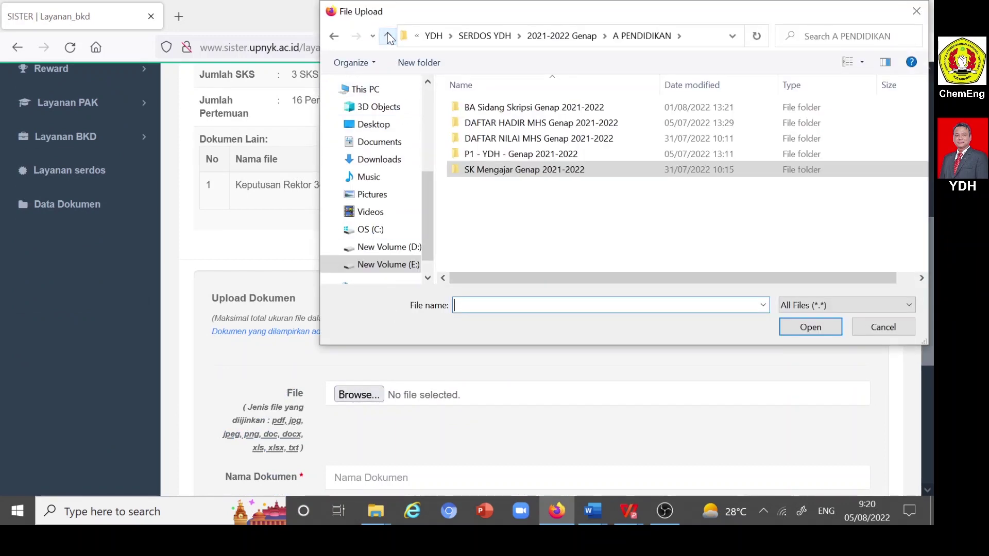
double_click(504, 155)
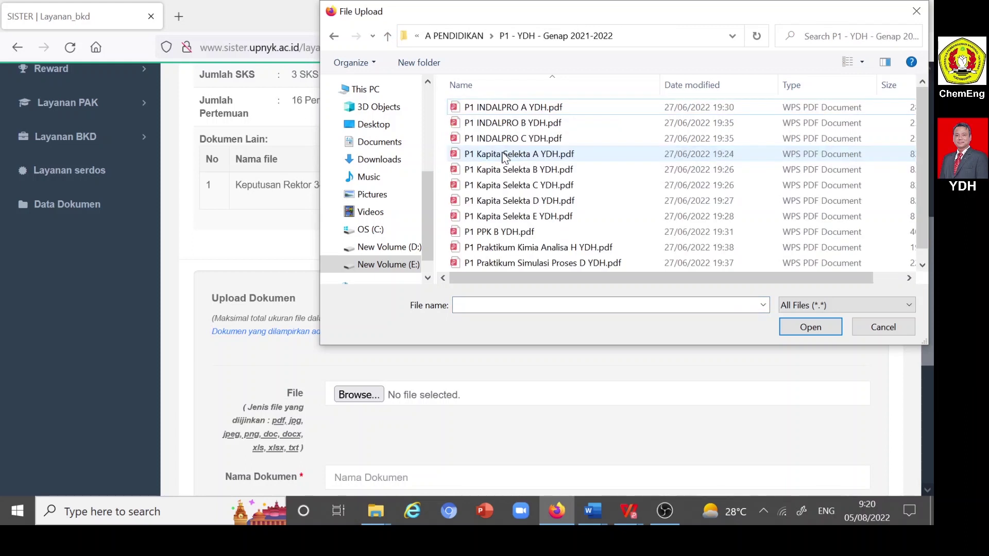
click(503, 109)
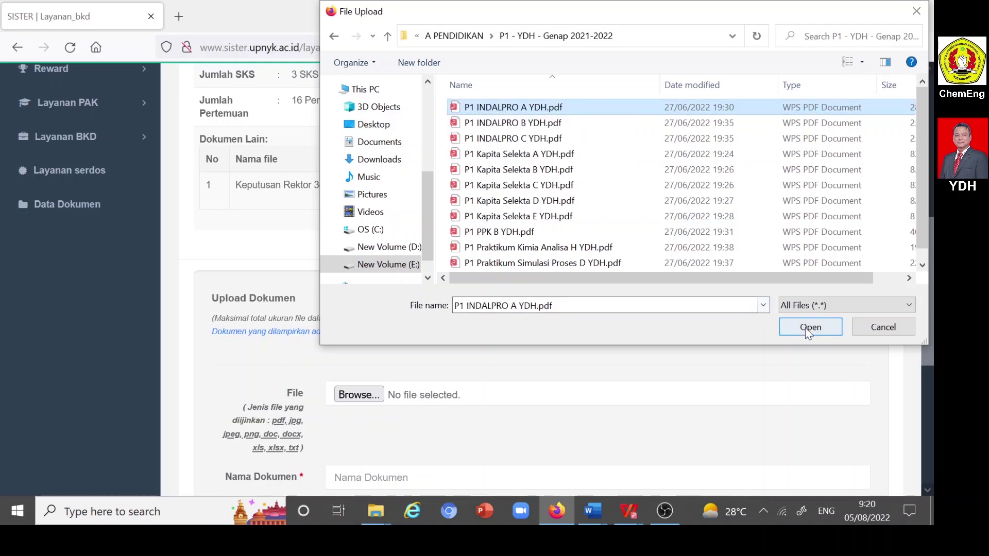
click(807, 330)
scroll(658, 360, down, 3)
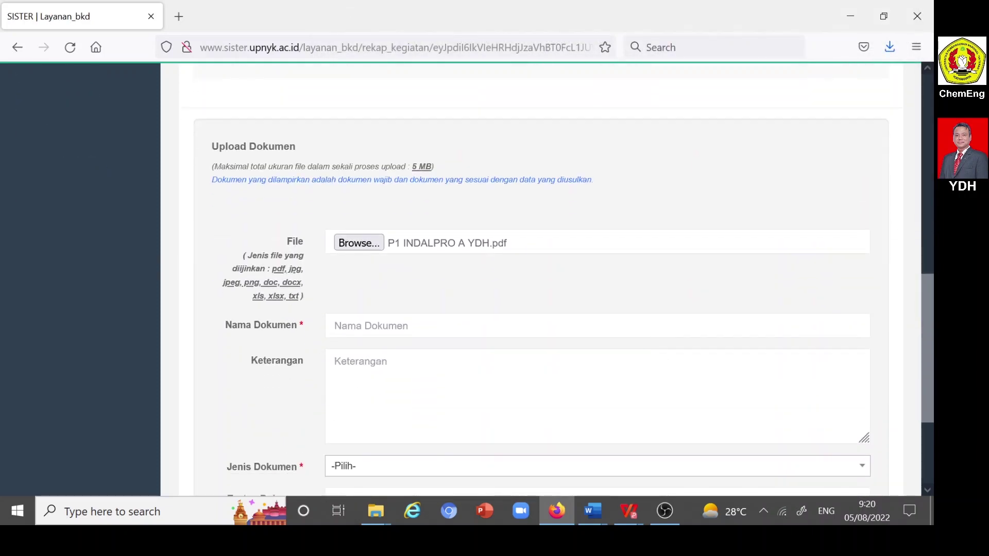
- Copy 'Daftar Hadir Dosen (P1) IPP TK-A Genap 2021/2022' from the Word narrative into Nama Dokumen
click(640, 325)
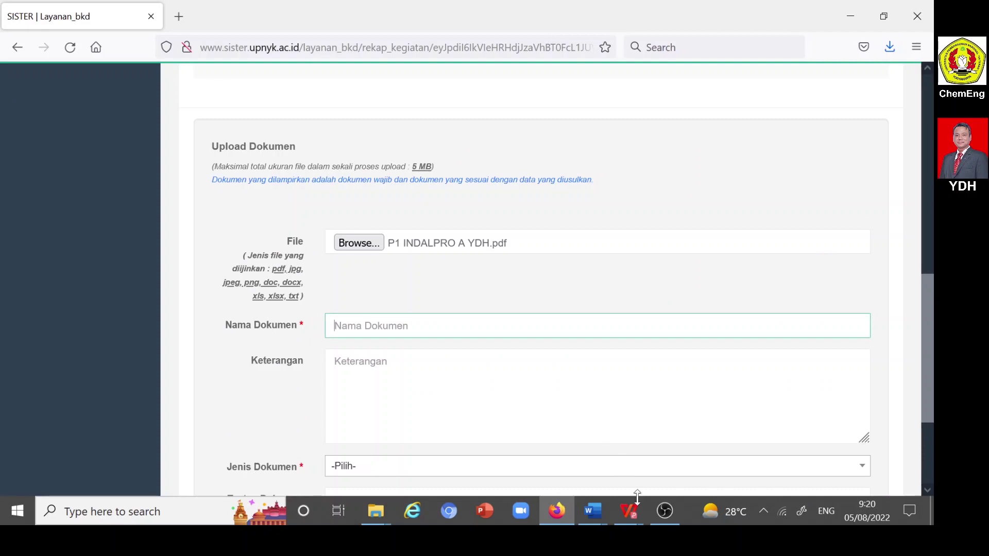
click(597, 510)
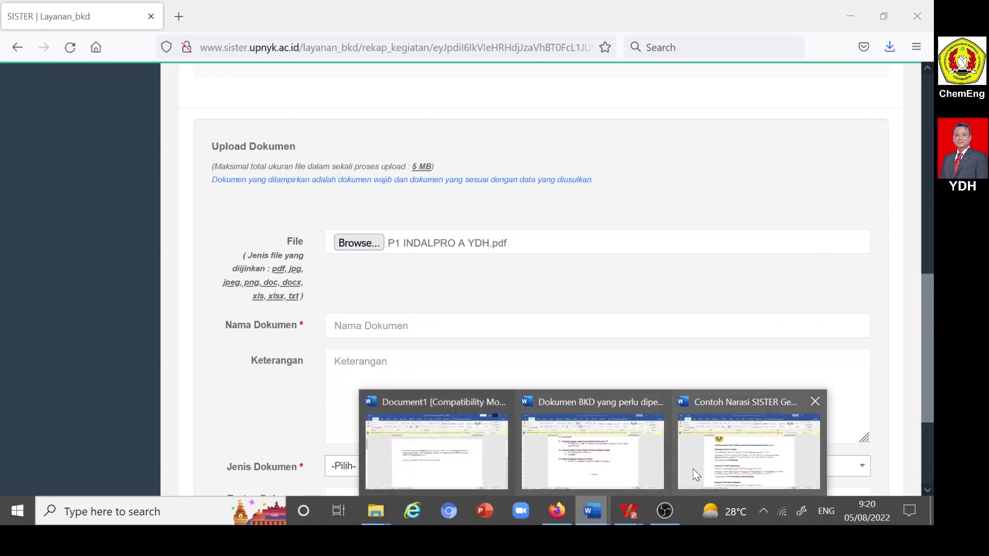
click(725, 460)
scroll(469, 314, down, 3)
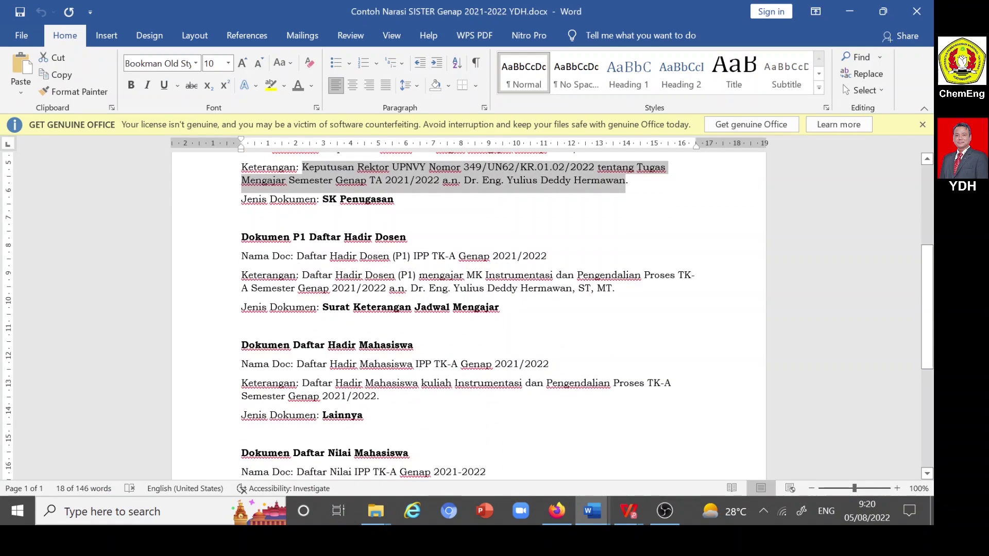
drag(297, 257, 547, 256)
key(ctrl+c)
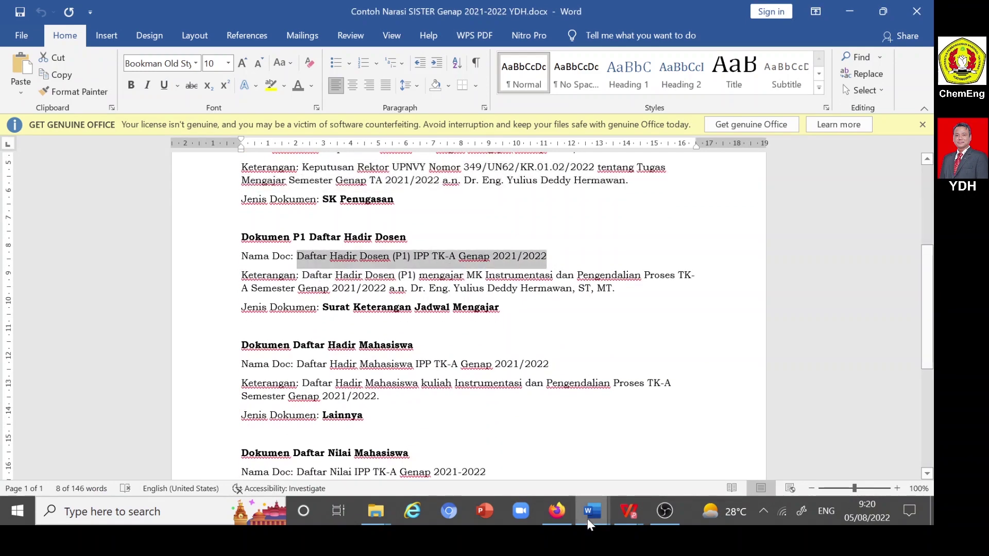
click(559, 512)
key(Down)
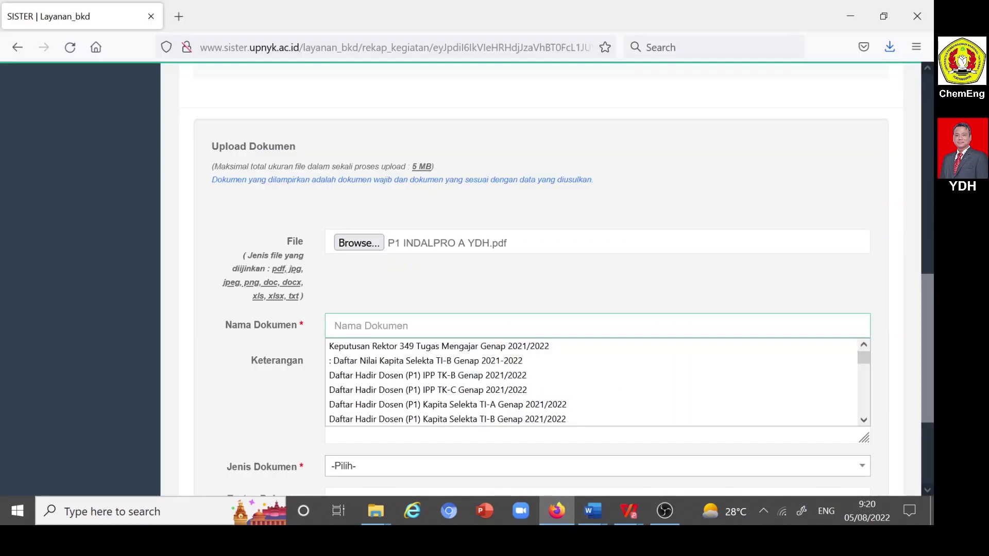
key(ctrl+v)
key(Tab)
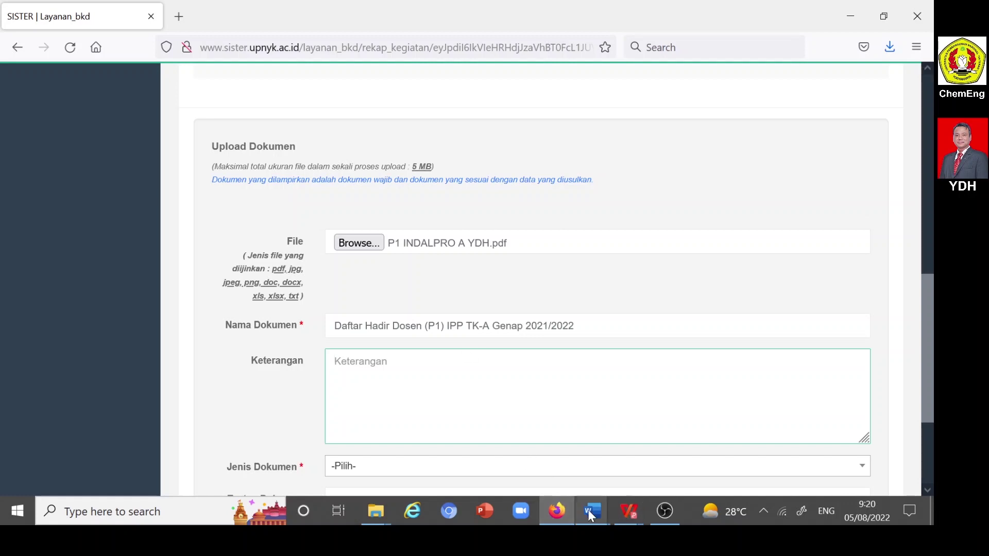
- Paste the Word narrative's Instrumentasi dan Pengendalian Proses TK-A attendance description into Keterangan
mouse_move(596, 510)
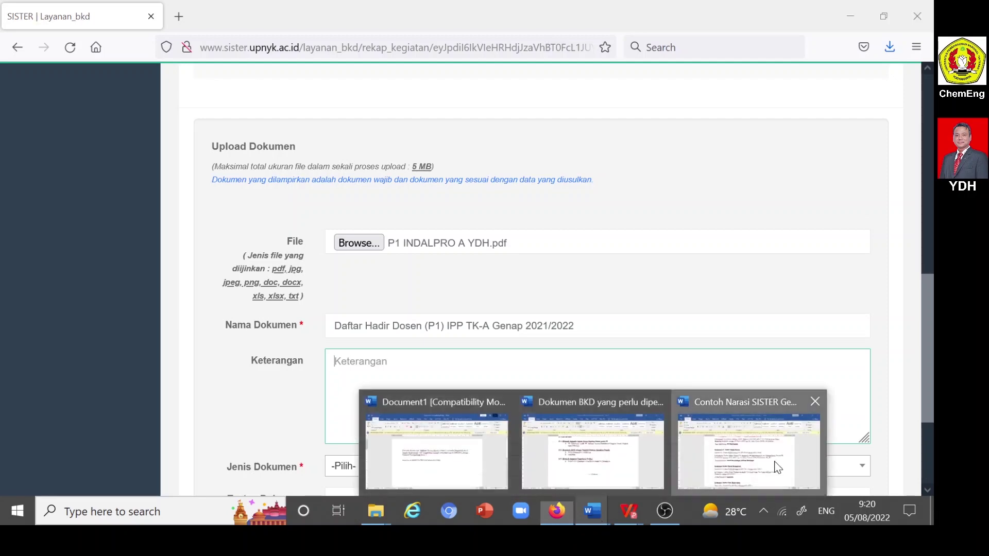
click(774, 462)
drag(302, 275, 613, 288)
key(ctrl+c)
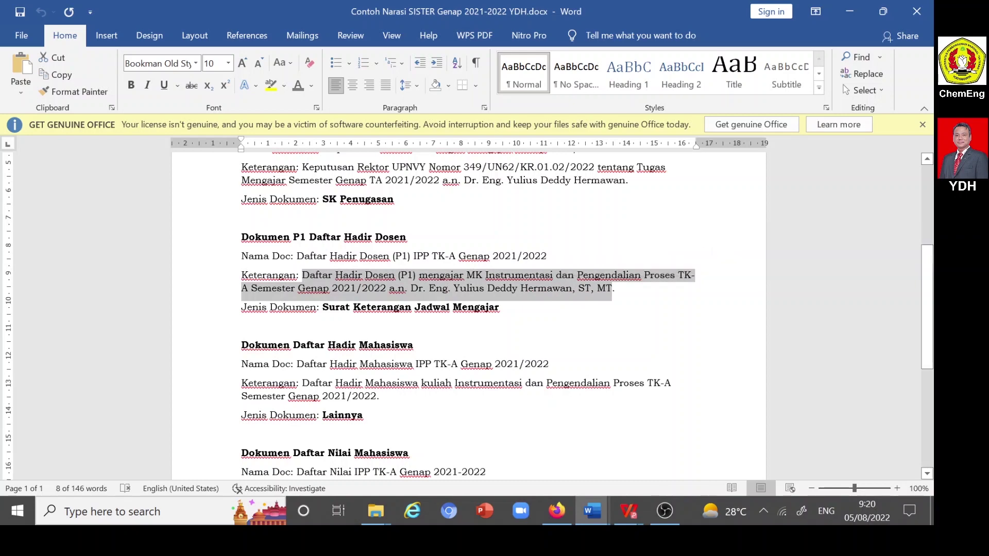
click(593, 509)
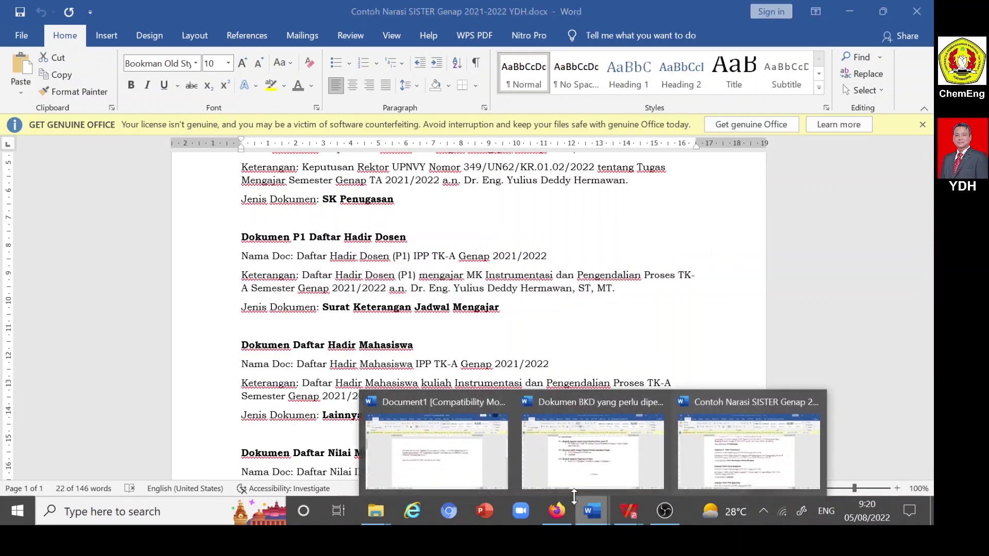
click(558, 511)
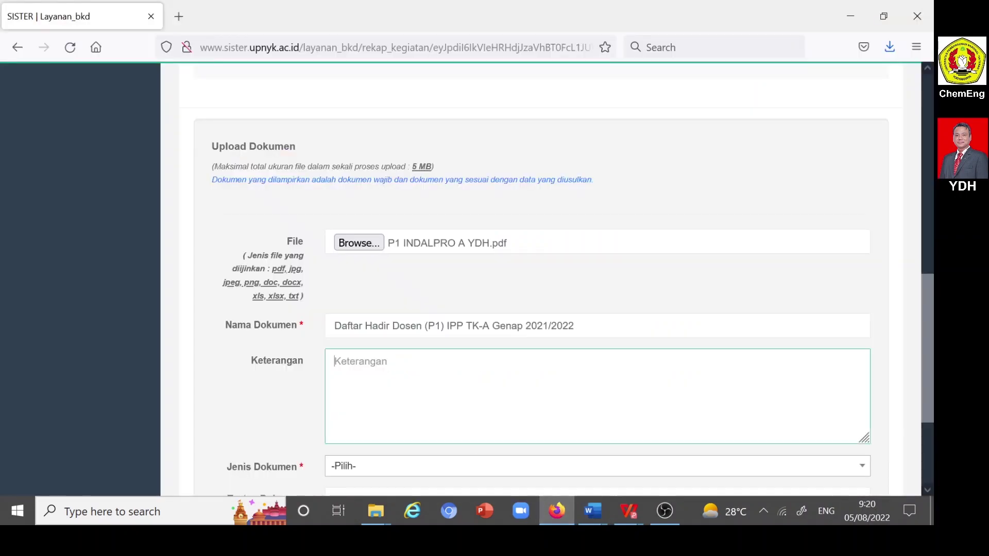
key(ctrl+v)
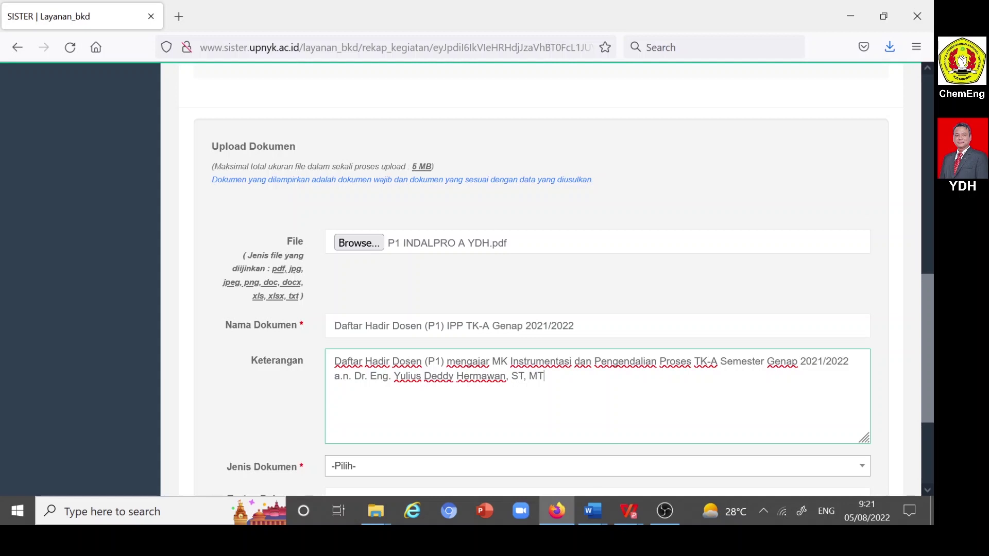
- Re-copy the attendance description from the Word narrative and paste it into Keterangan again
scroll(541, 278, down, 2)
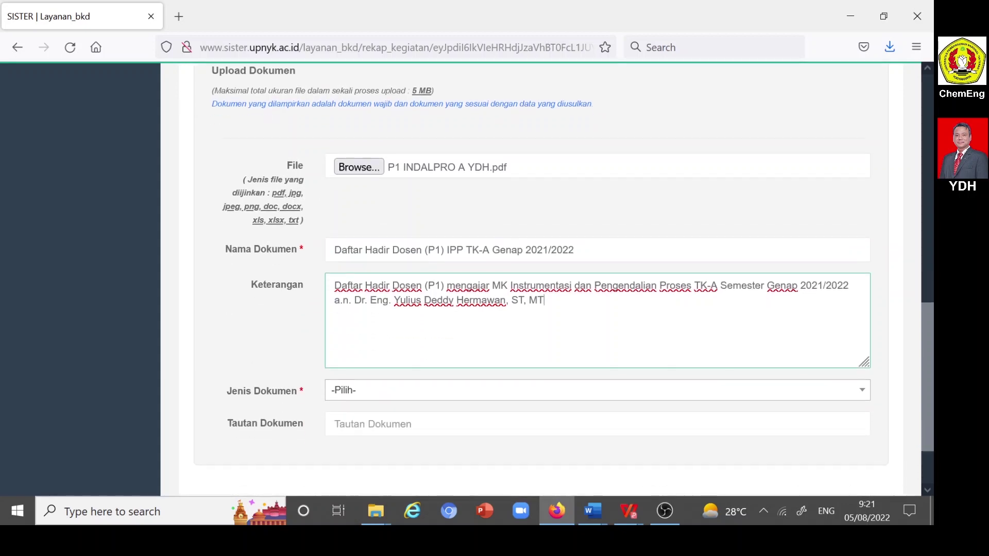
click(592, 509)
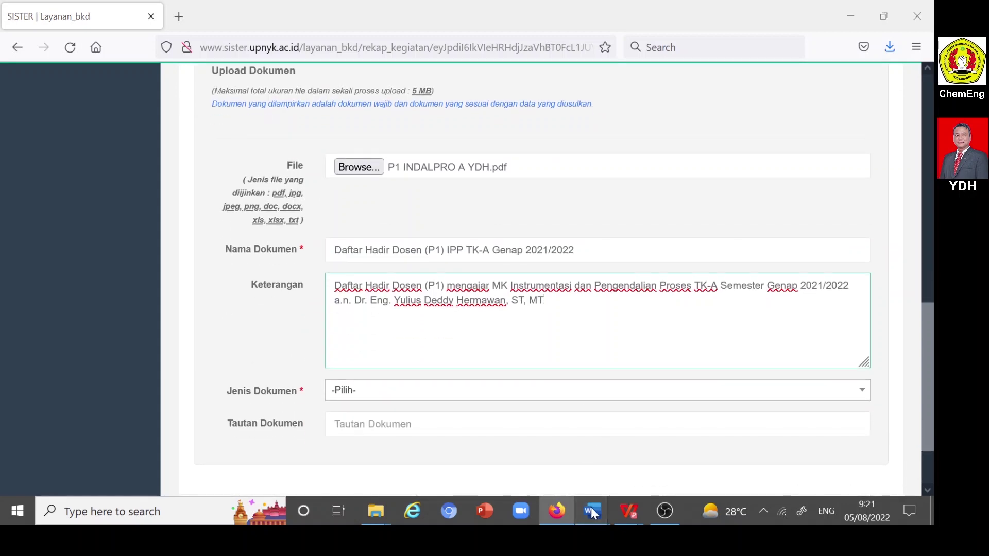
click(750, 453)
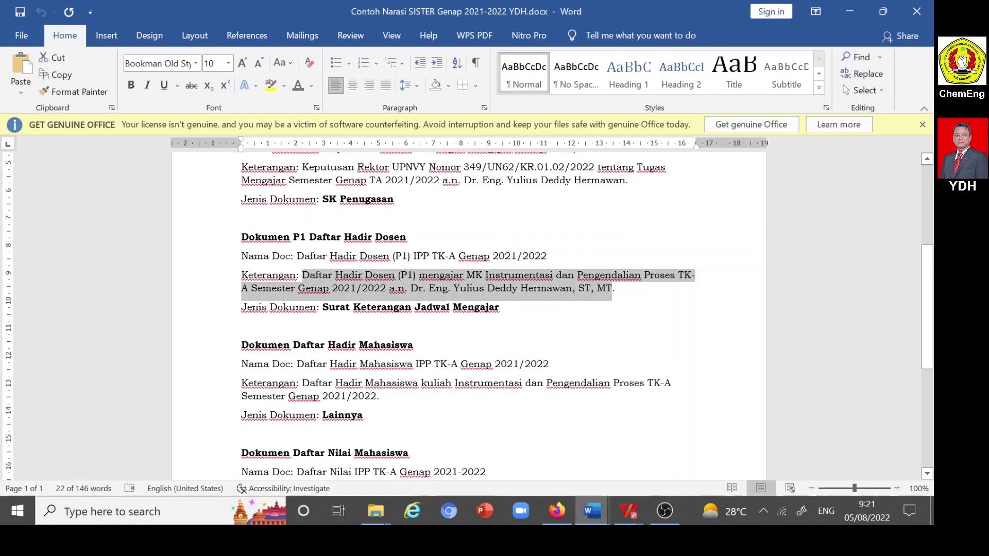
key(ctrl+c)
click(556, 510)
key(ctrl+v)
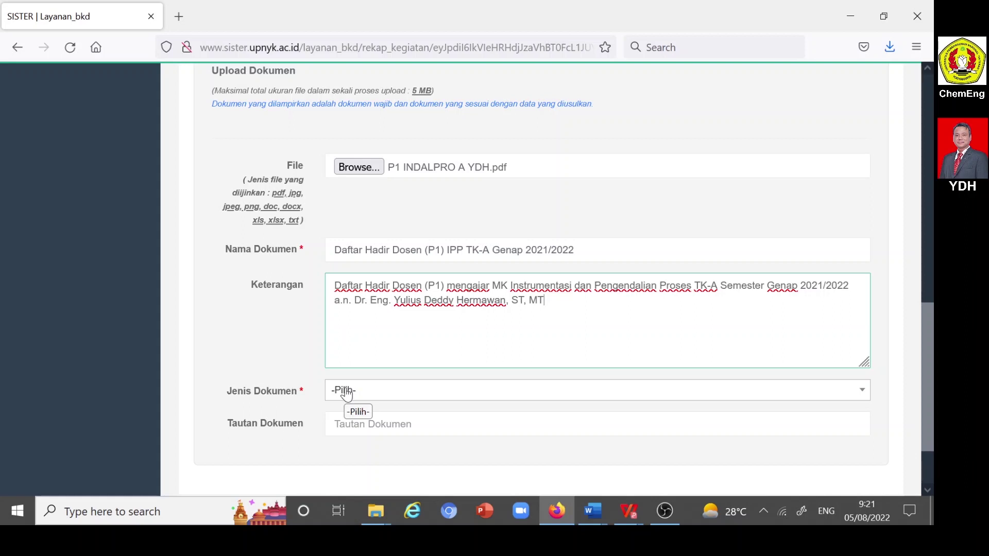
- Set Jenis Dokumen to Surat Keterangan Jadwal Mengajar and save the lecturer attendance upload
click(346, 393)
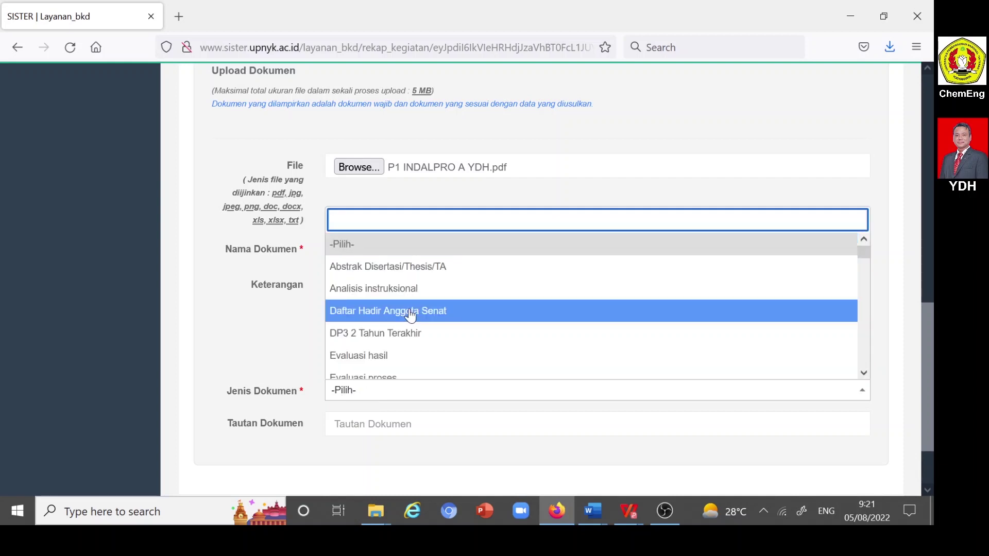
scroll(412, 316, down, 10)
scroll(412, 320, down, 15)
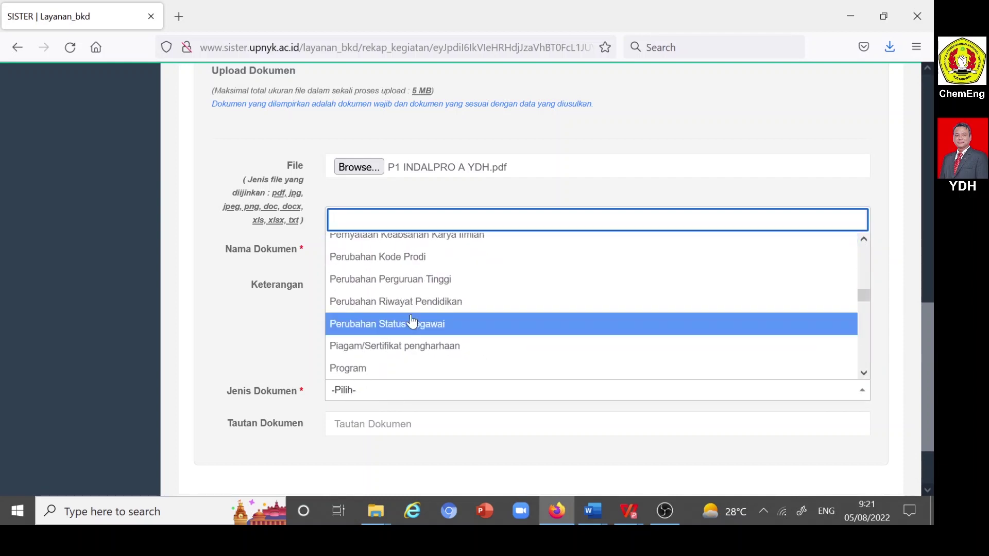
scroll(413, 320, down, 8)
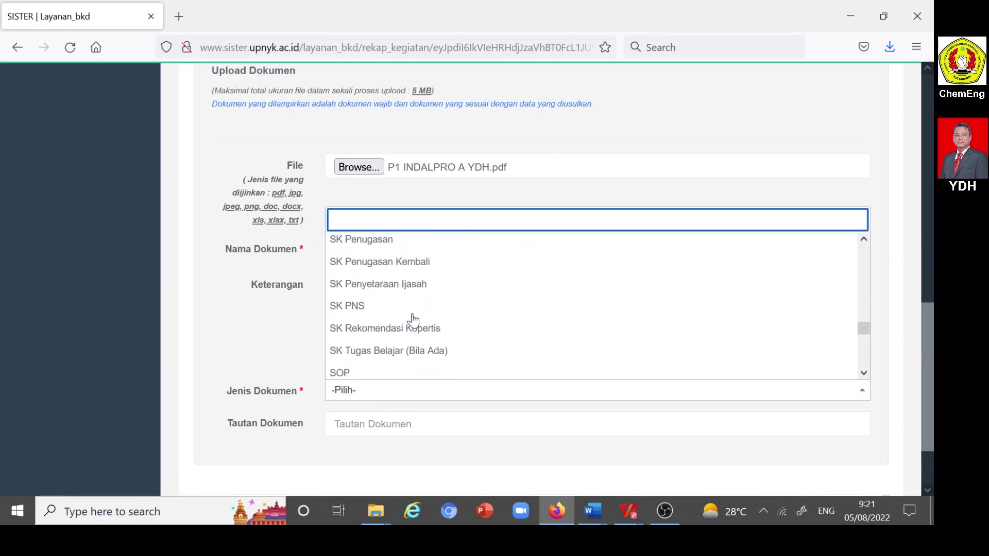
scroll(413, 320, down, 3)
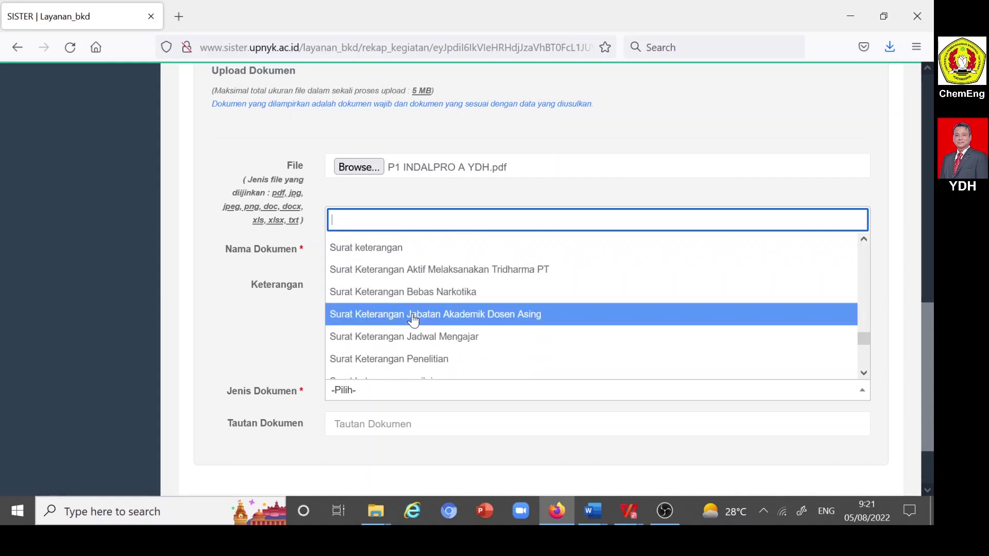
click(426, 338)
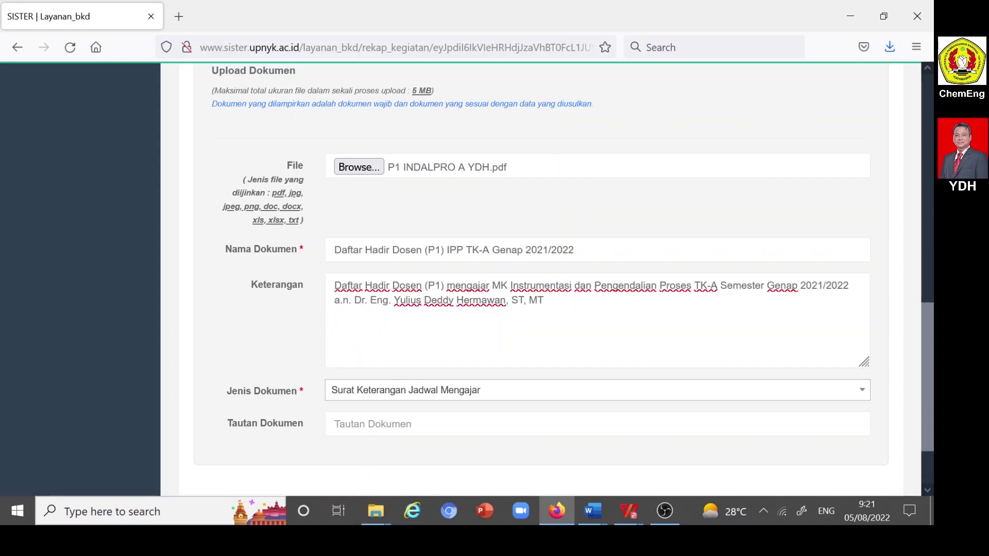
scroll(546, 278, down, 3)
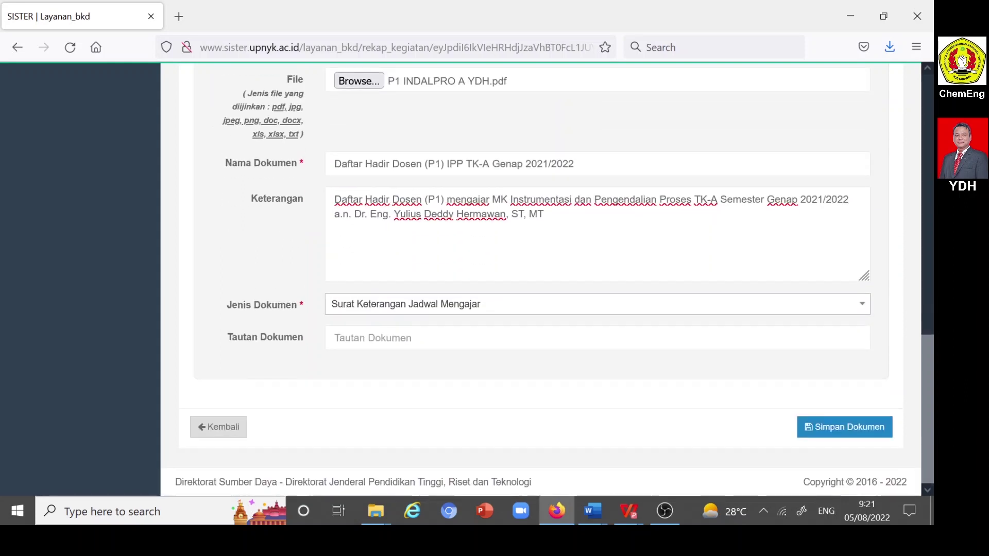
click(864, 432)
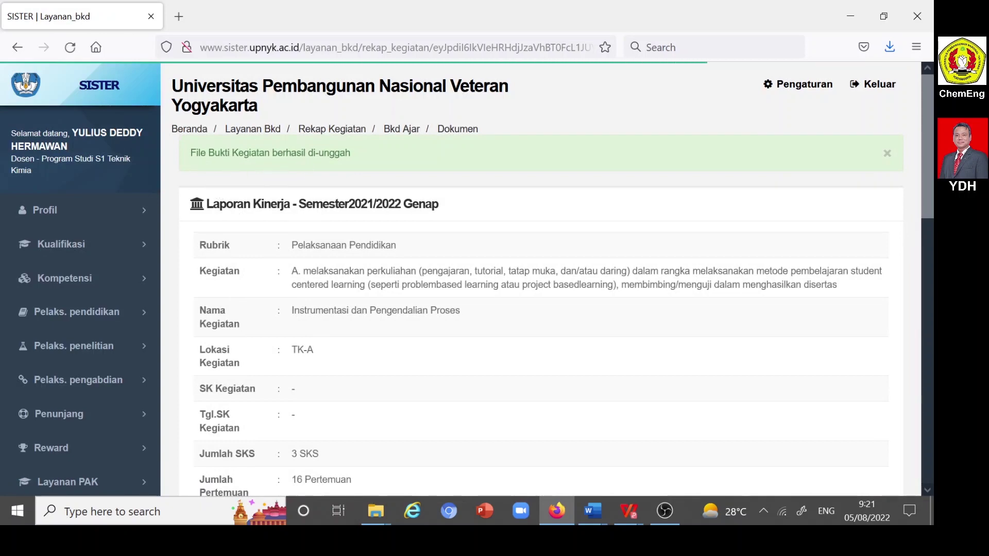
- Attach Daftar Hadir MHS InDalPro A Genap 2021-2022.pdf from the DAFTAR HADIR MHS Genap 2021-2022 folder
scroll(332, 161, down, 5)
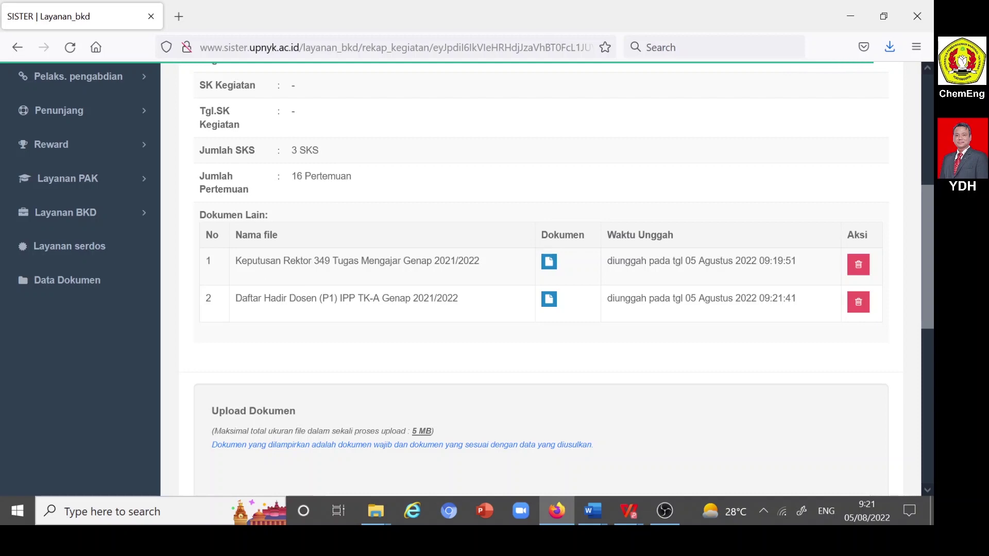
scroll(298, 301, down, 4)
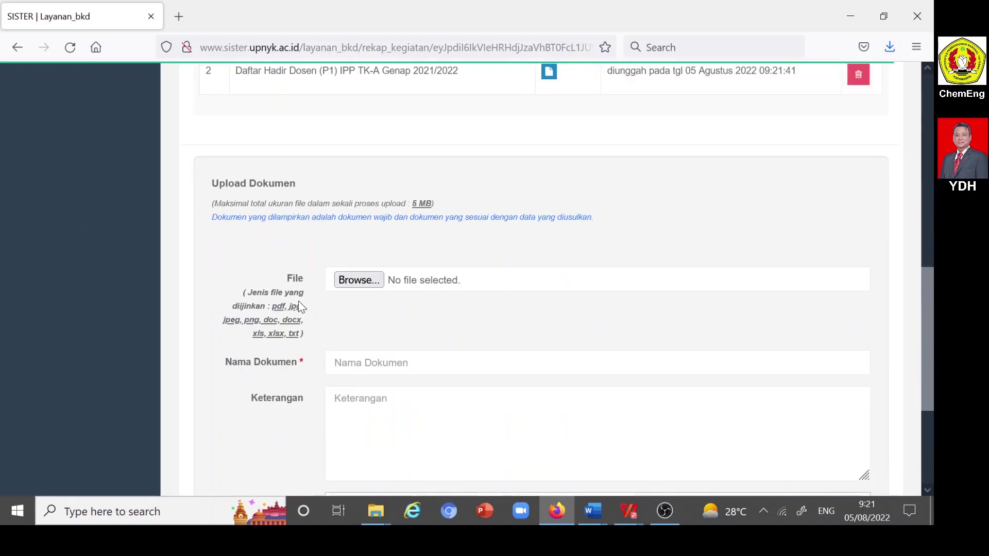
click(357, 281)
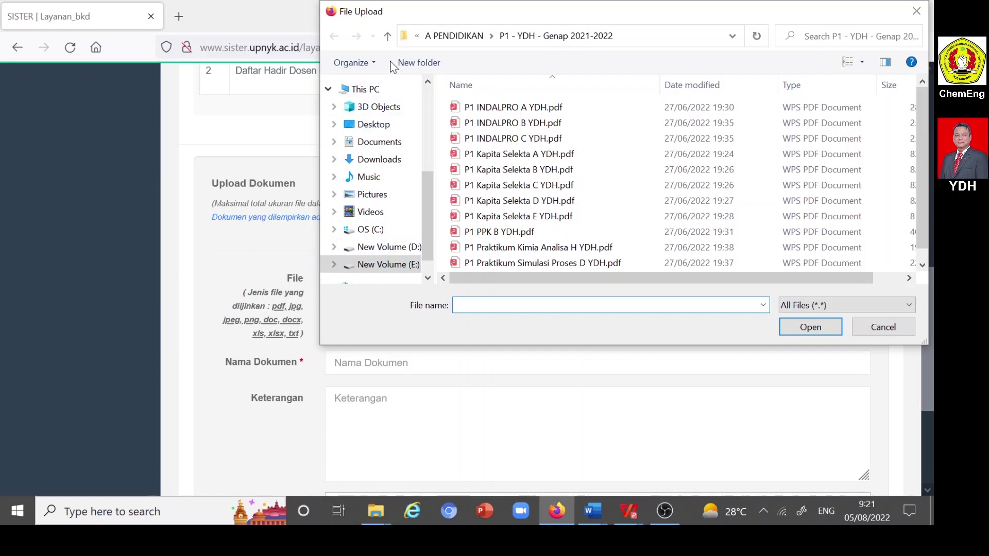
click(388, 38)
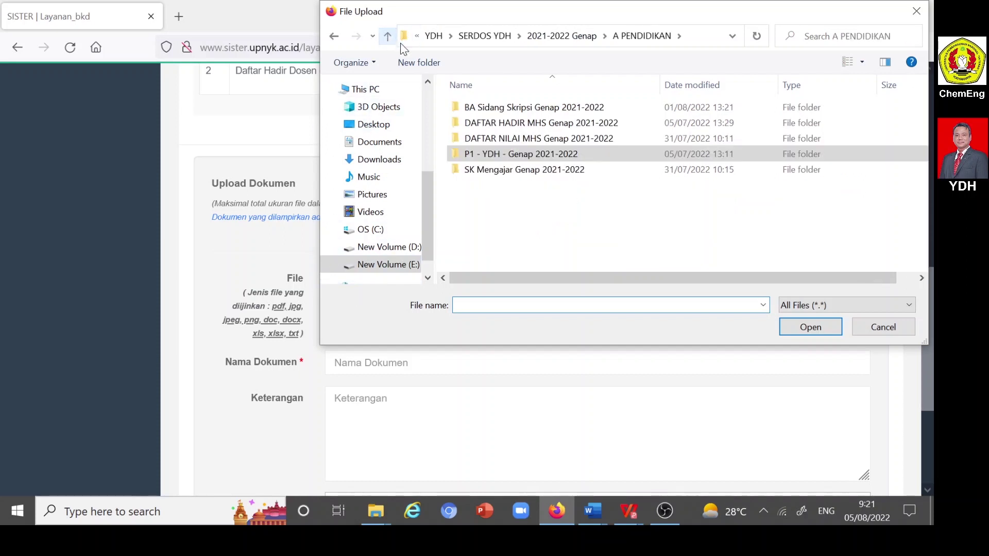
double_click(518, 125)
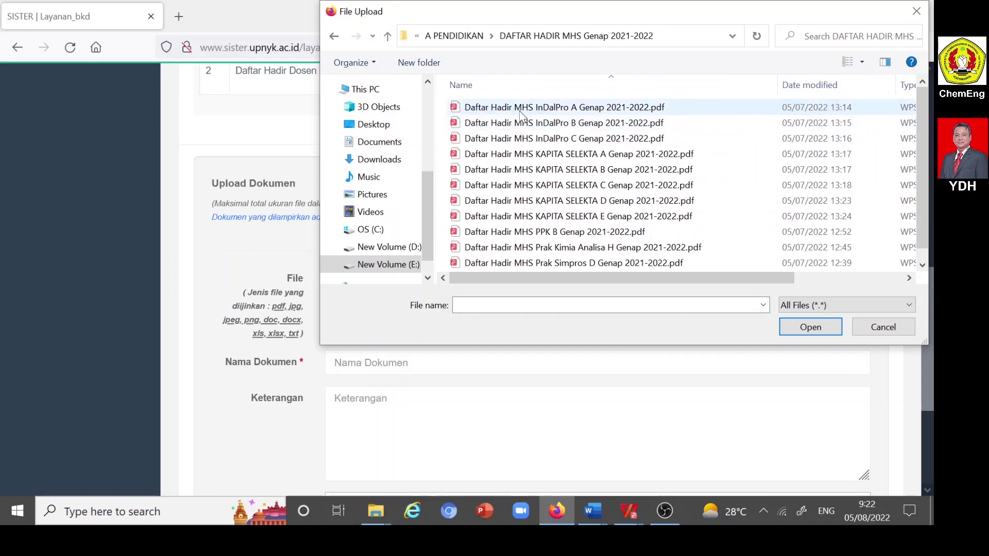
click(556, 109)
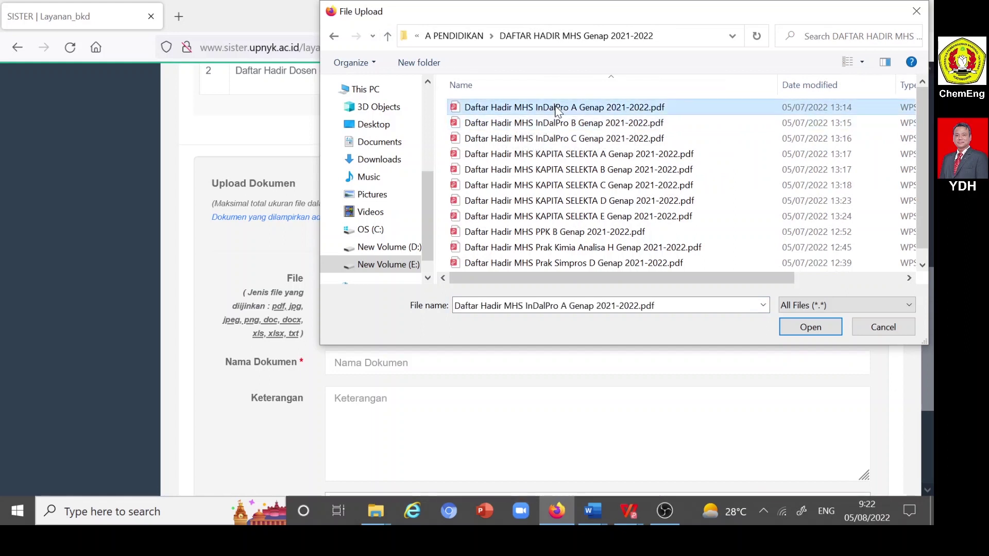
click(814, 327)
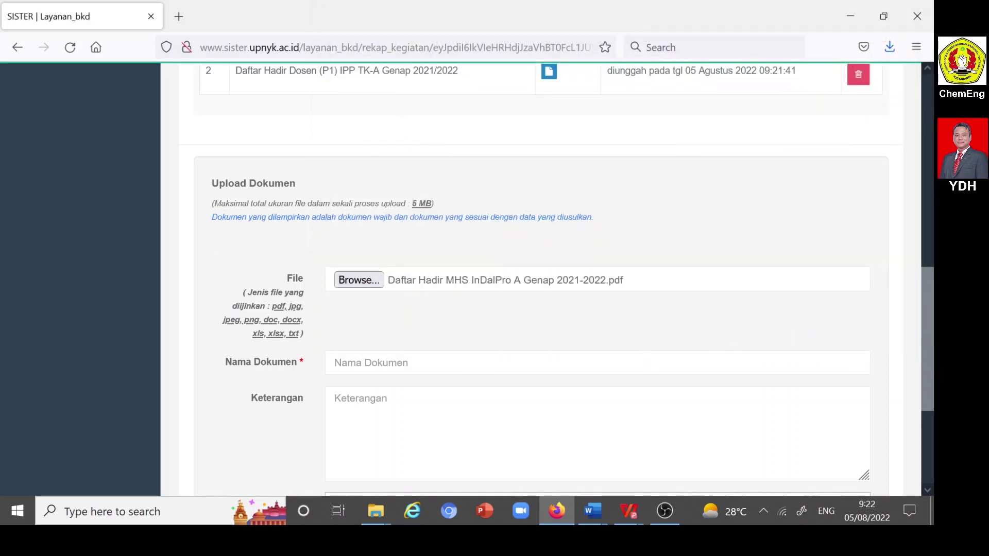
- Copy the student attendance document name from the Word narrative into Nama Dokumen
mouse_move(599, 503)
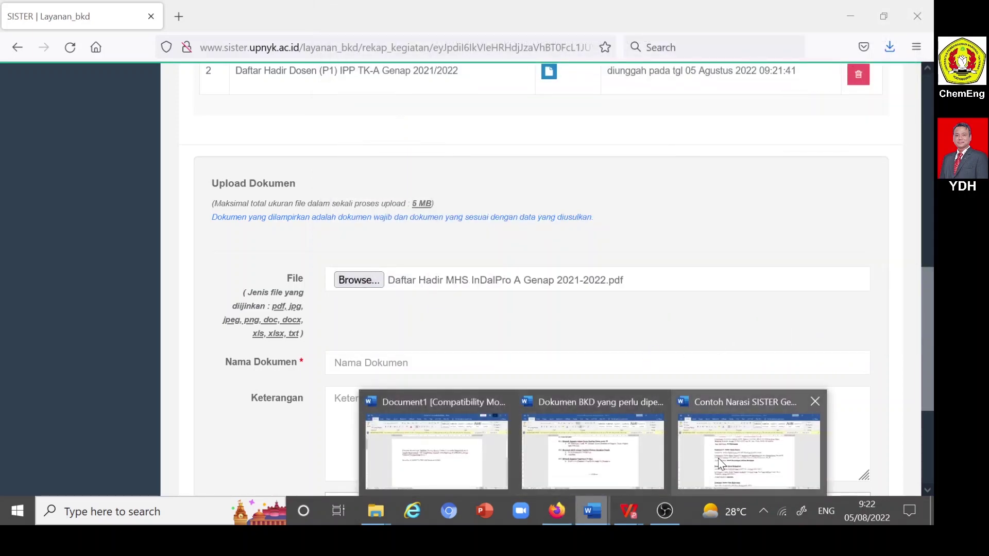
click(749, 451)
scroll(469, 320, down, 5)
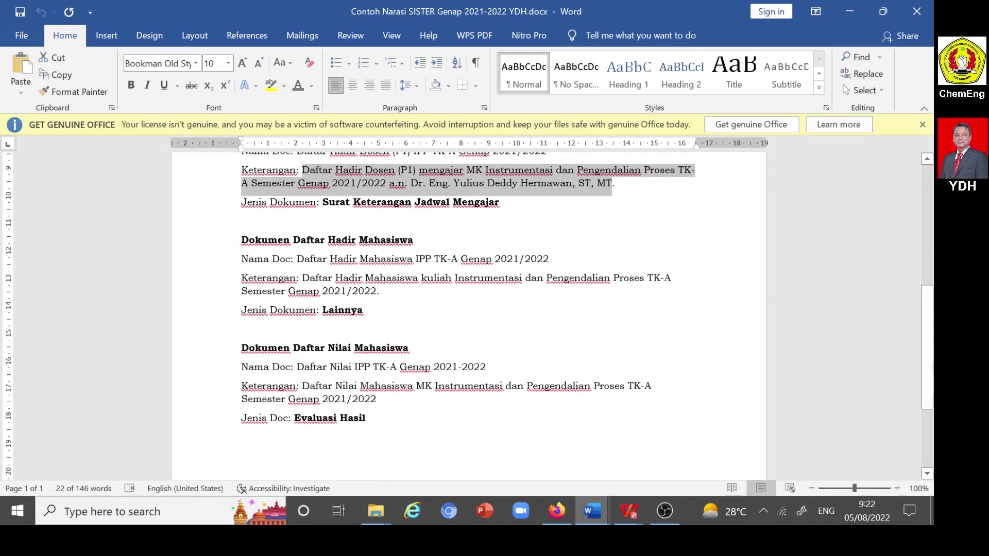
drag(297, 259, 548, 259)
key(ctrl+c)
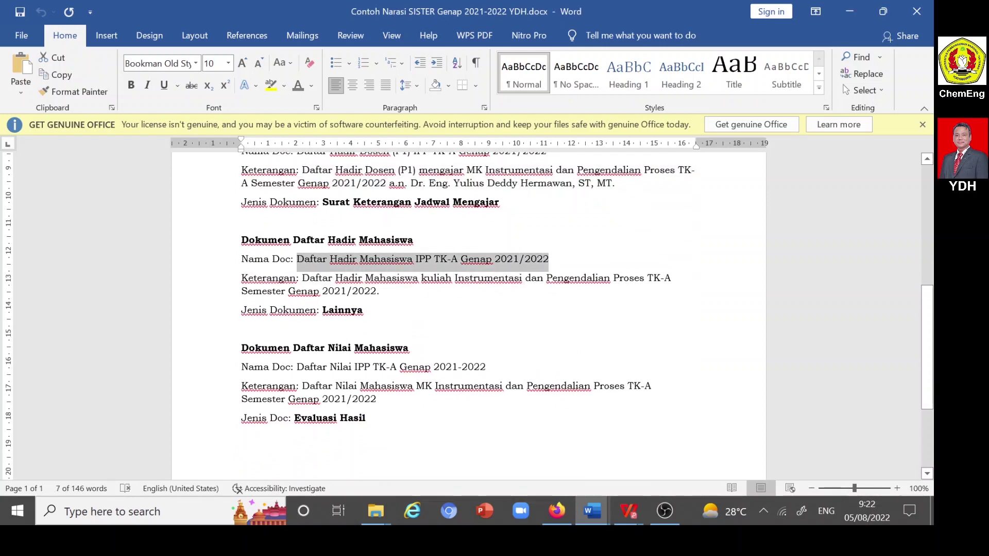
click(556, 508)
click(598, 362)
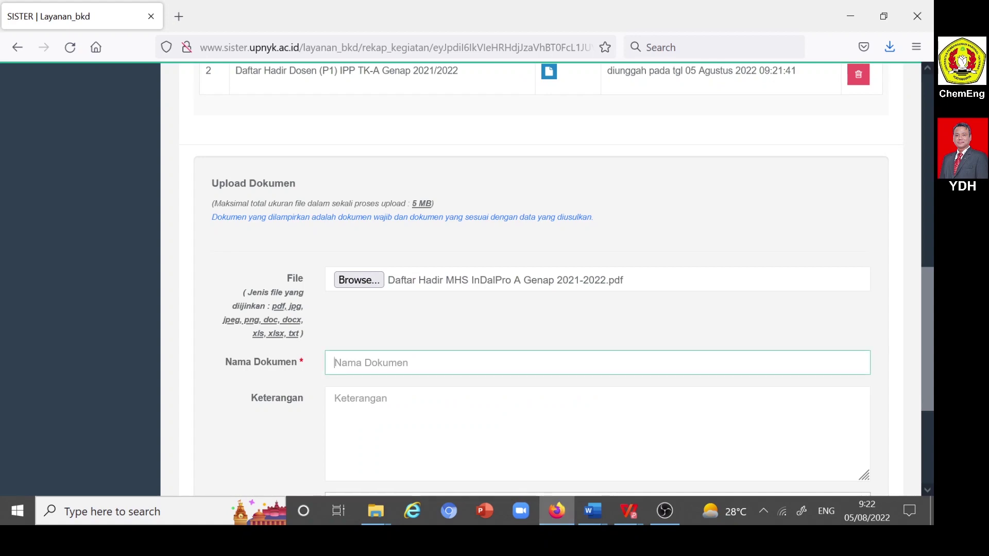
key(ctrl+v)
- Copy the student attendance description from the Word narrative into Keterangan
click(597, 434)
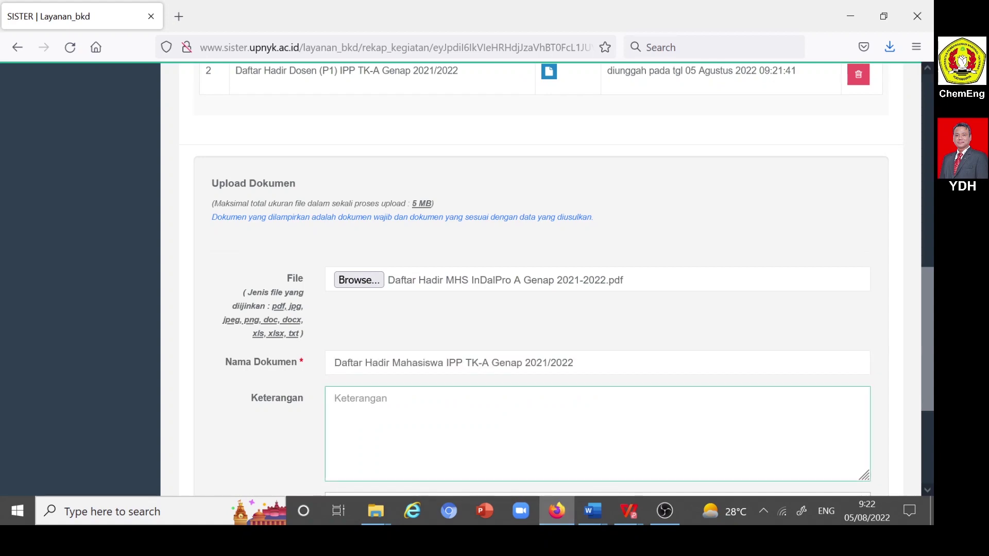
mouse_move(587, 510)
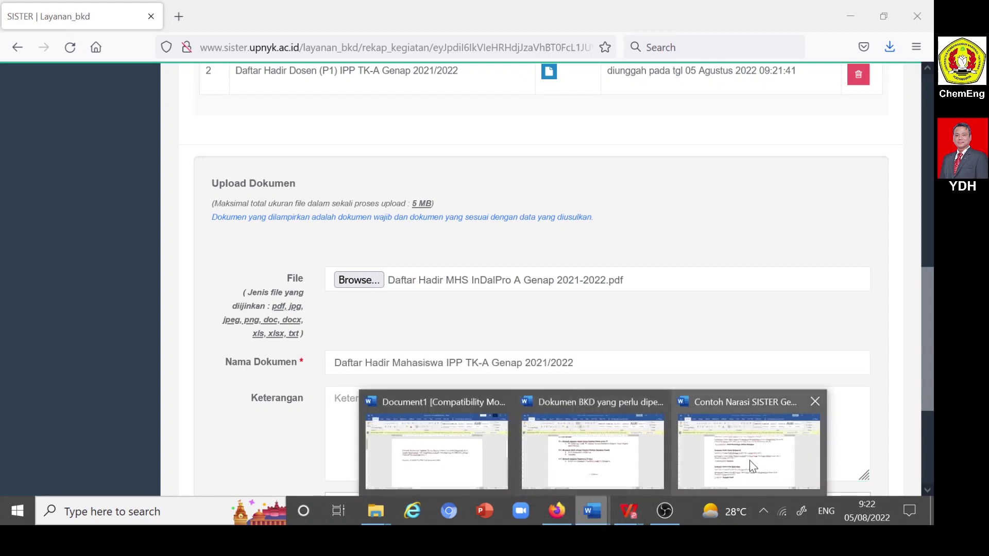
click(750, 453)
drag(302, 278, 377, 291)
key(ctrl+c)
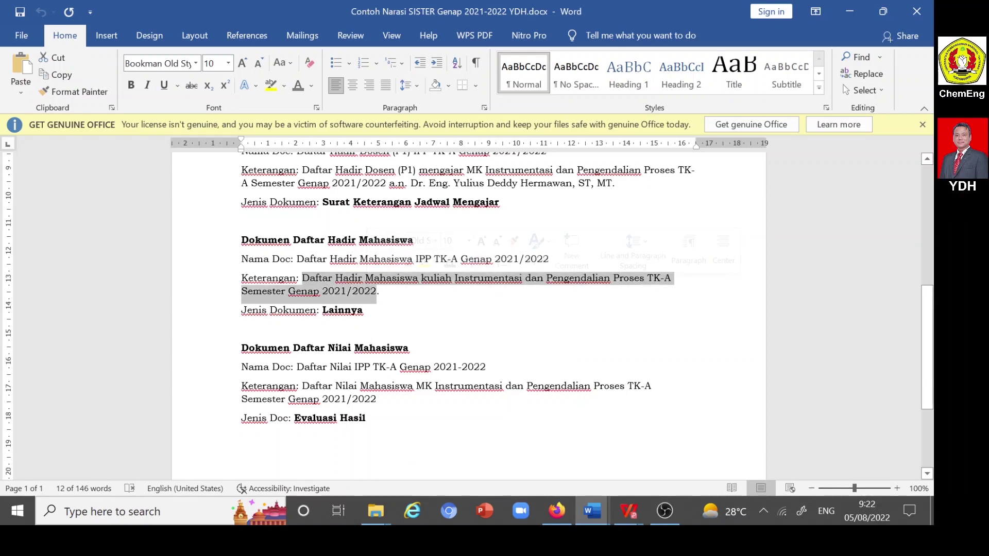
click(563, 512)
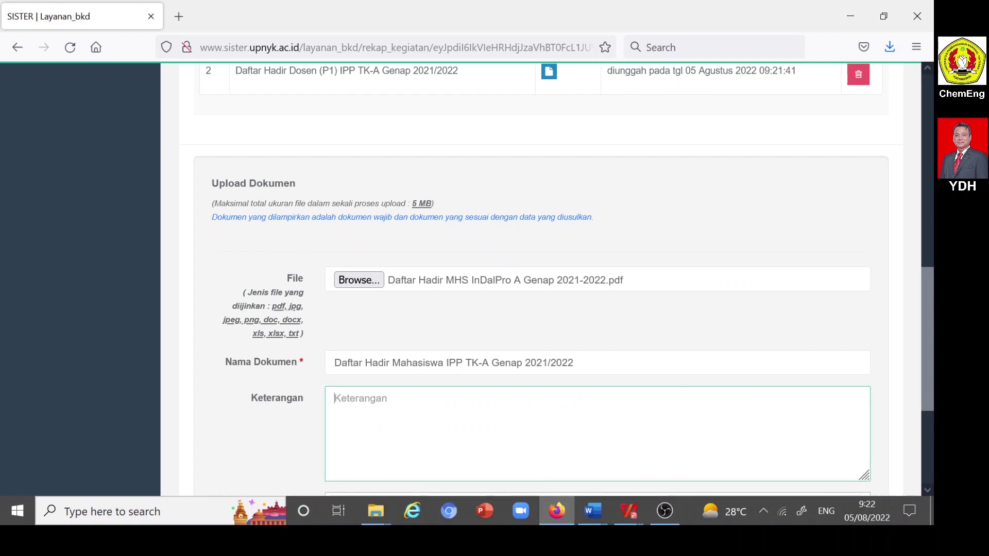
key(ctrl+v)
scroll(434, 423, down, 3)
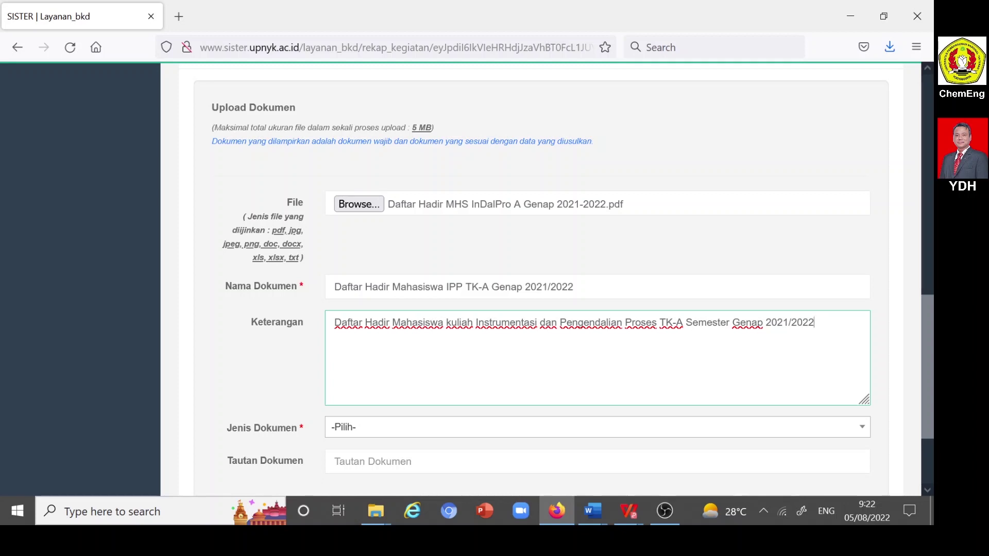
- Set Jenis Dokumen to Lainnya and save the student attendance upload
scroll(353, 346, down, 3)
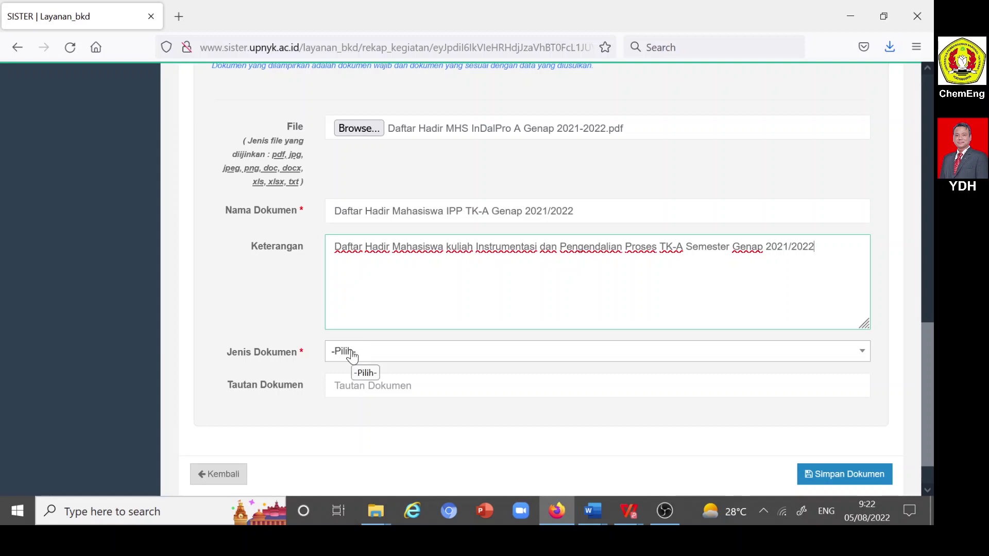
click(352, 354)
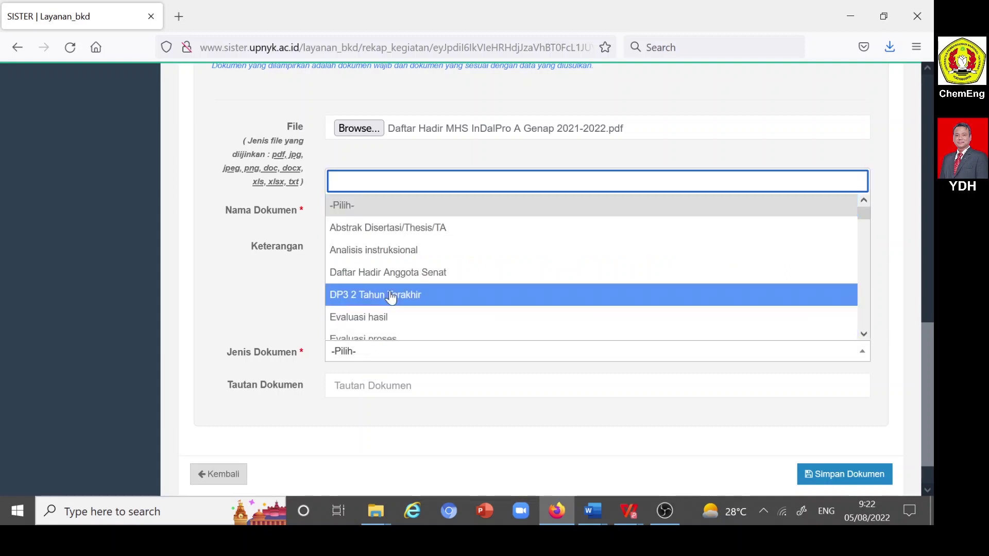
scroll(391, 302, down, 10)
click(387, 265)
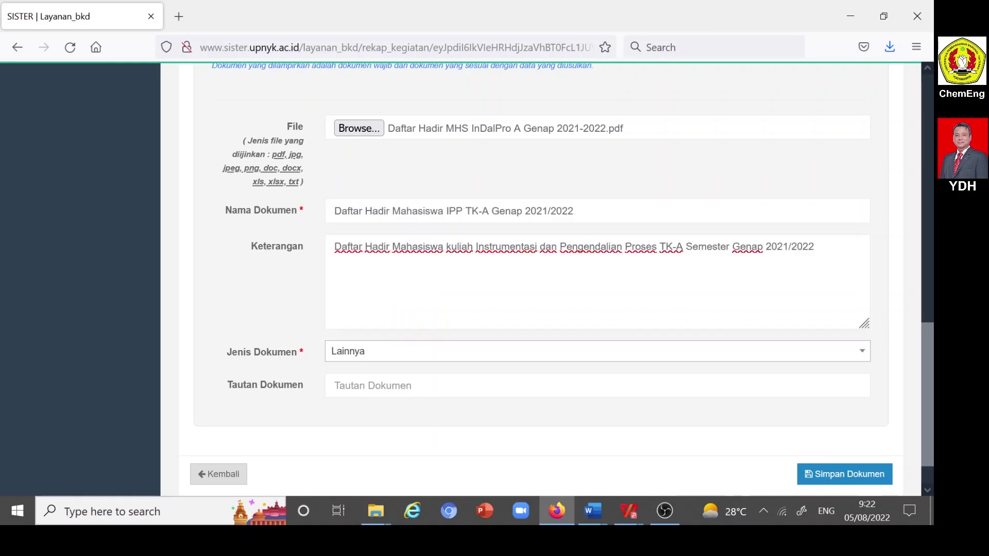
click(851, 476)
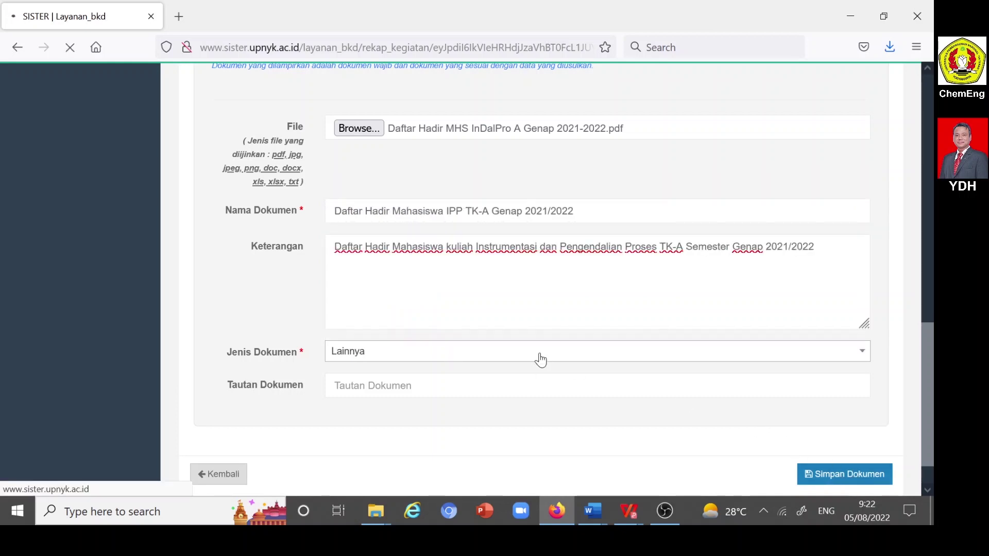
scroll(538, 359, down, 4)
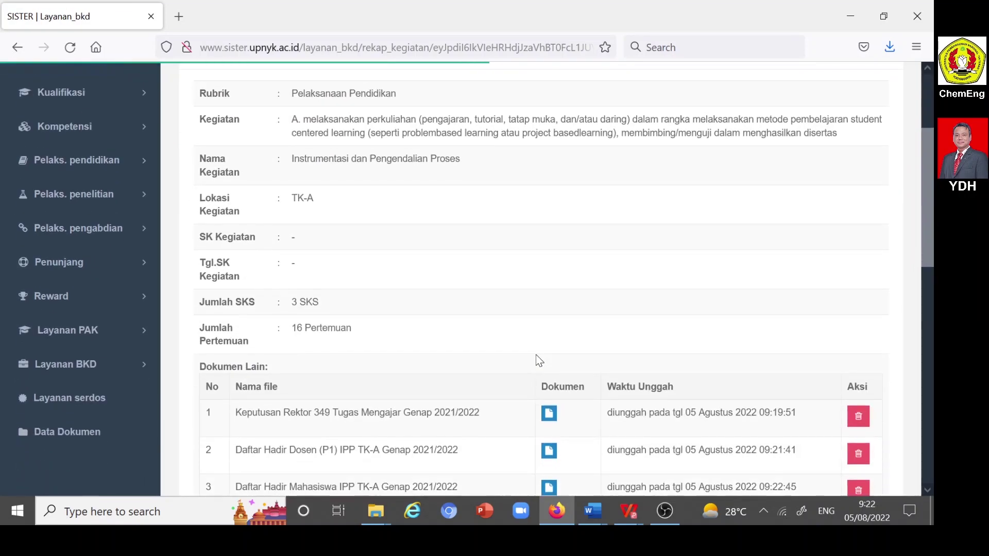
scroll(536, 354, down, 4)
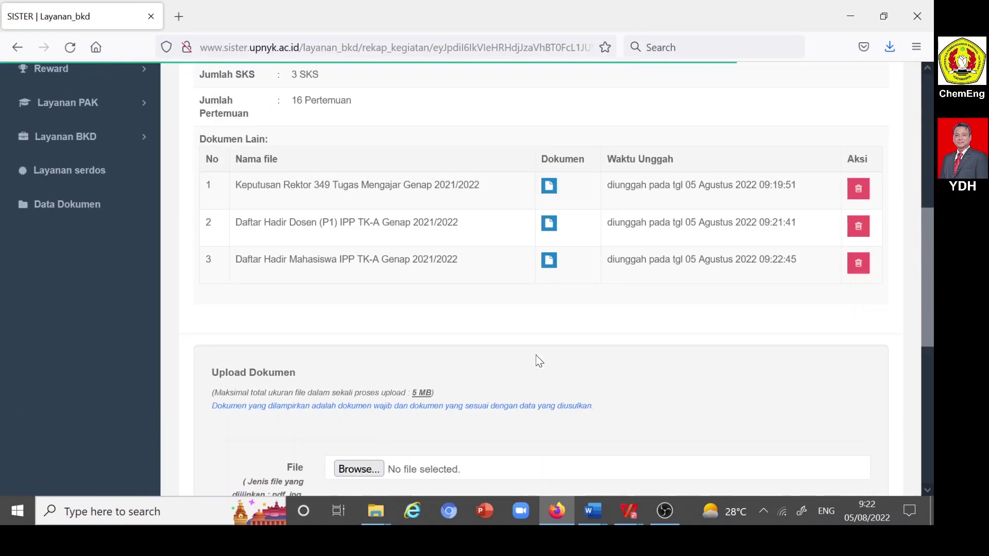
- Attach REKAP NILAI INDALPRO A GENAP 2021-2022 (YDH).pdf from the DAFTAR NILAI MHS Genap 2021-2022 folder
scroll(536, 354, down, 1)
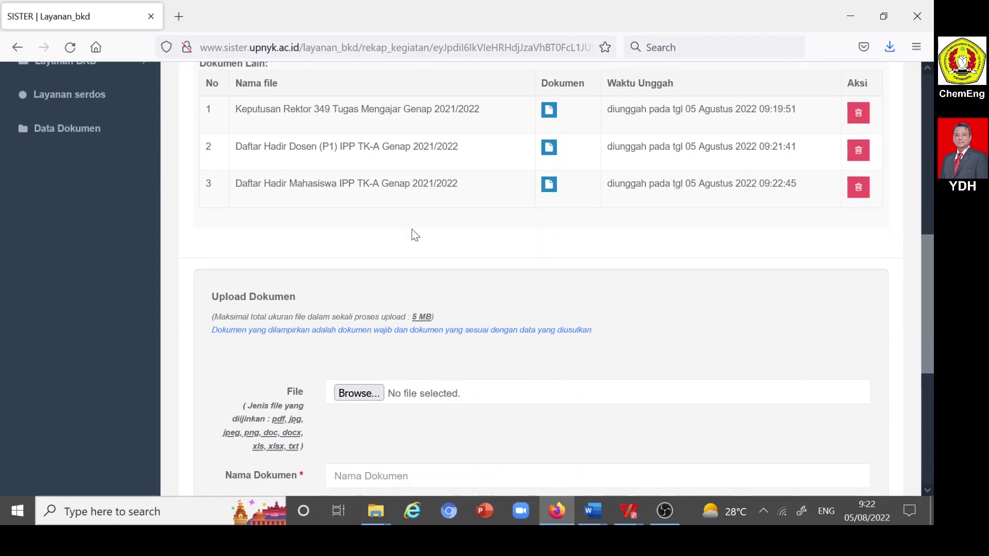
click(354, 398)
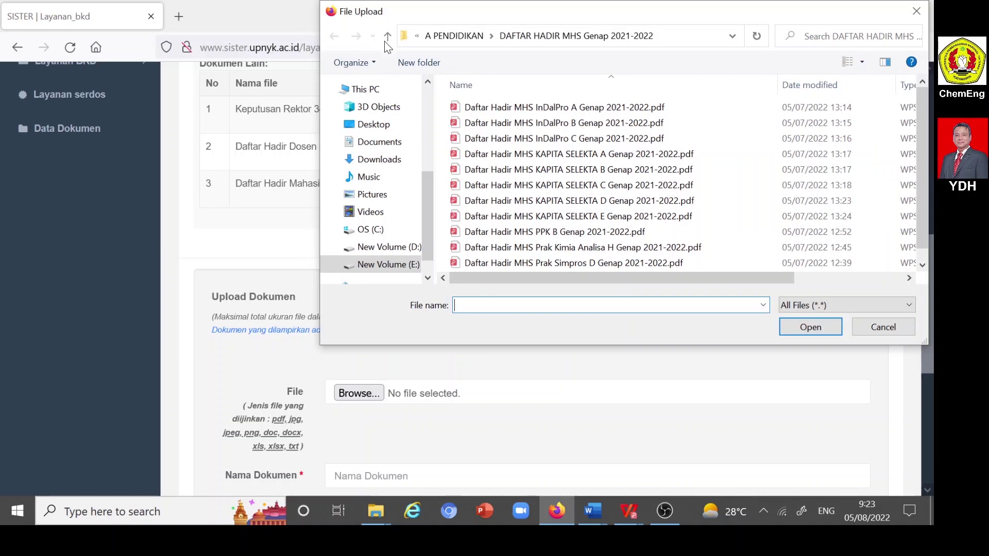
click(388, 38)
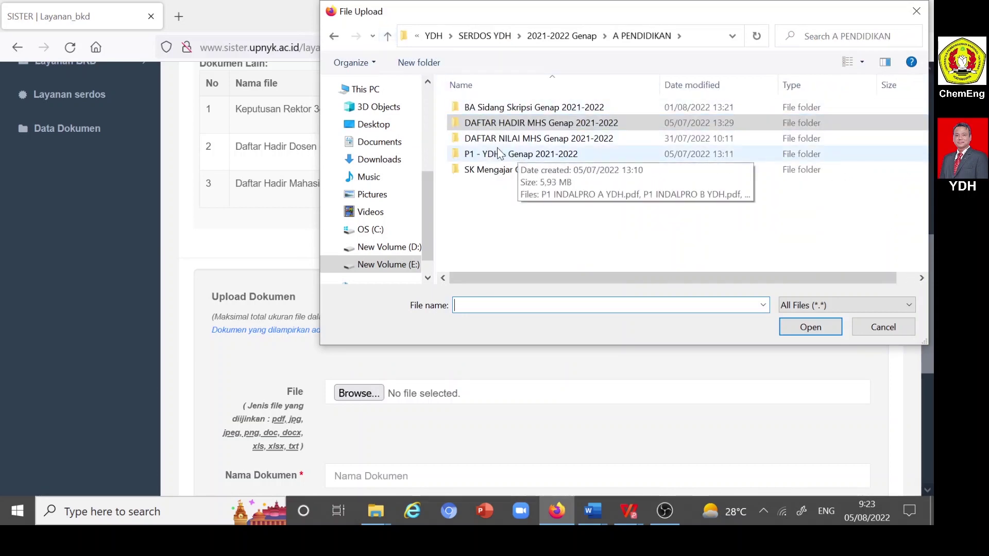
double_click(512, 140)
click(539, 108)
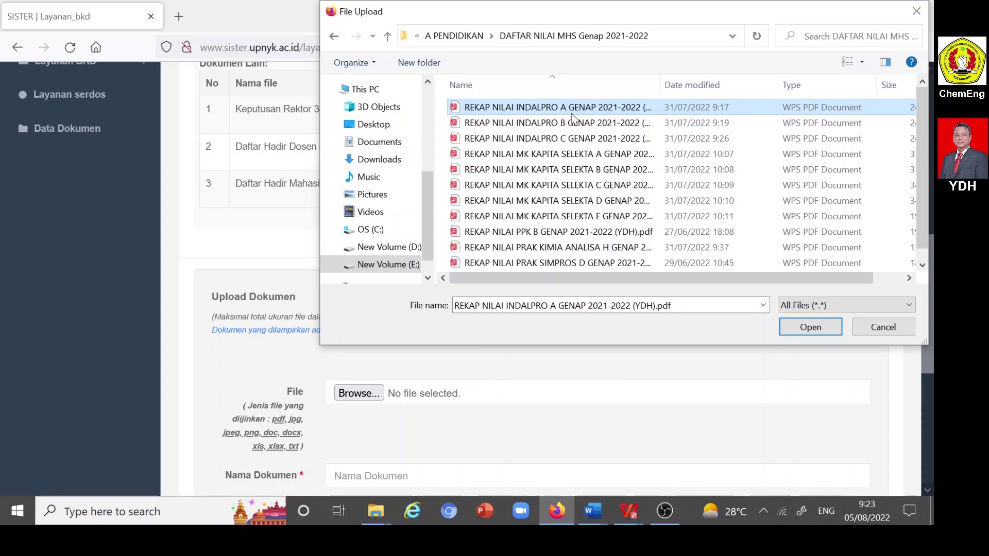
click(805, 330)
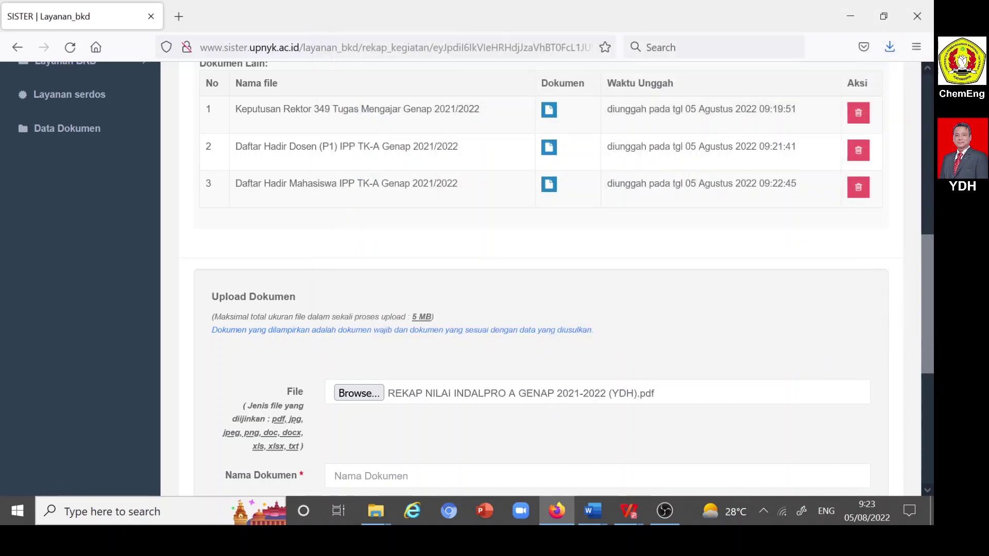
- Copy 'Daftar Nilai IPP TK-A Genap 2021-2022' from the Word narrative into Nama Dokumen
scroll(419, 444, down, 3)
click(419, 324)
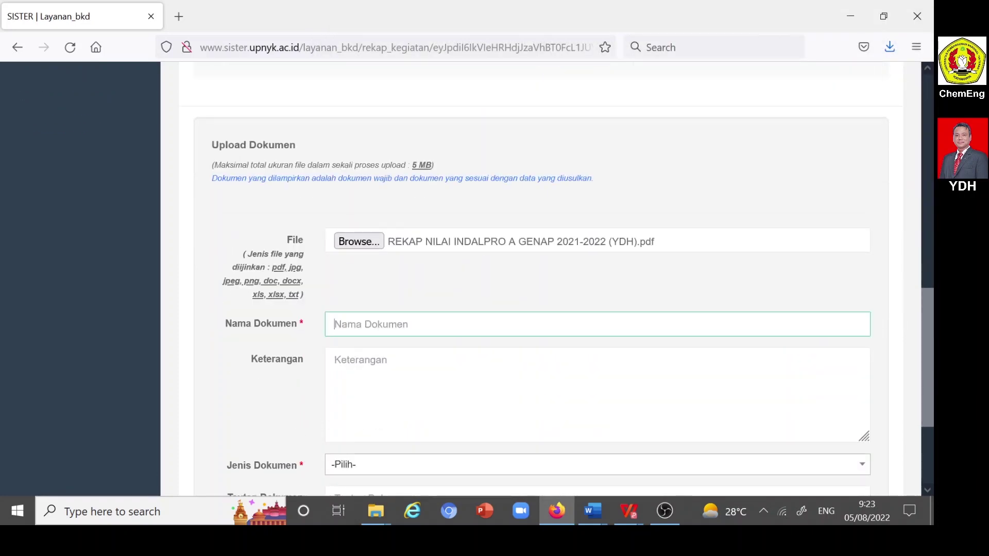
click(591, 512)
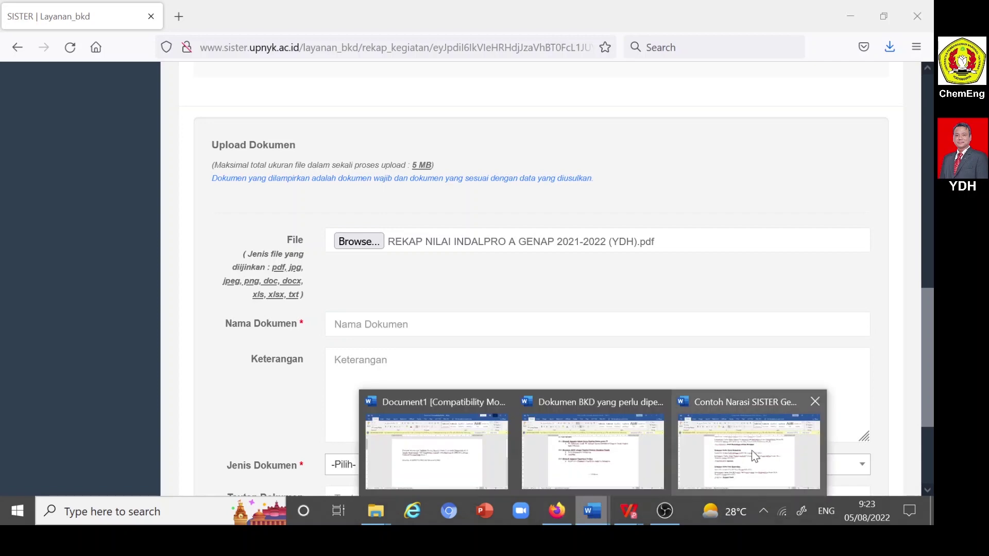
click(752, 450)
scroll(469, 314, down, 1)
drag(296, 227, 486, 226)
key(ctrl+c)
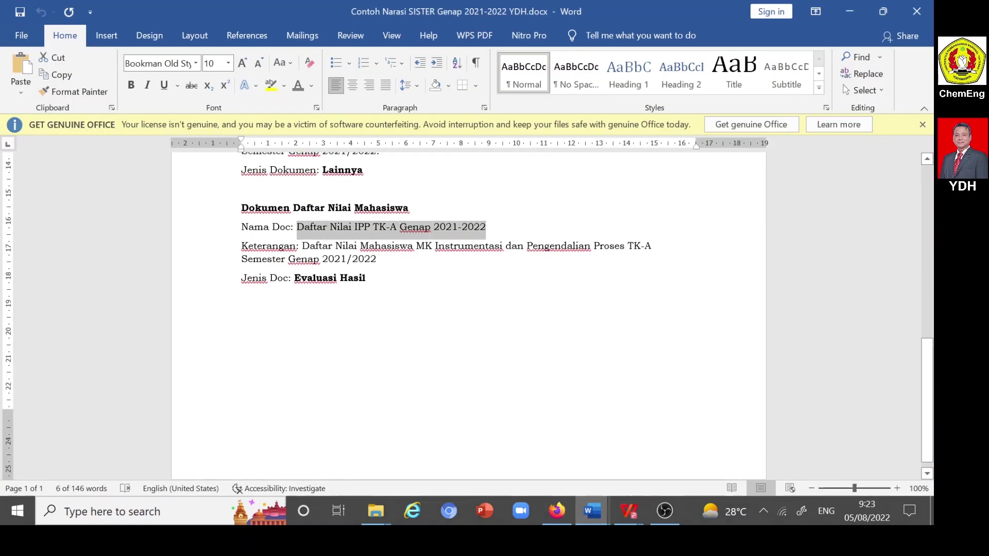
click(565, 512)
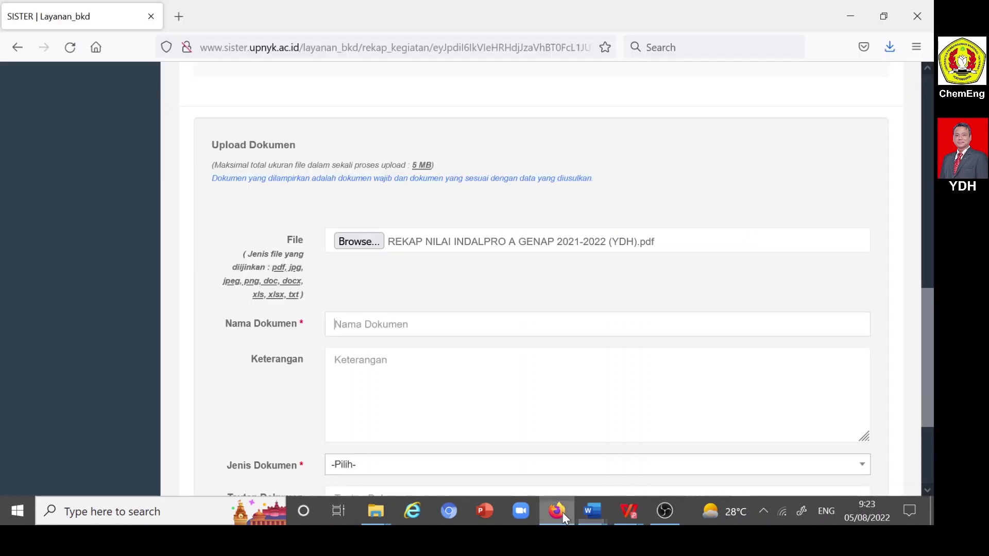
click(564, 325)
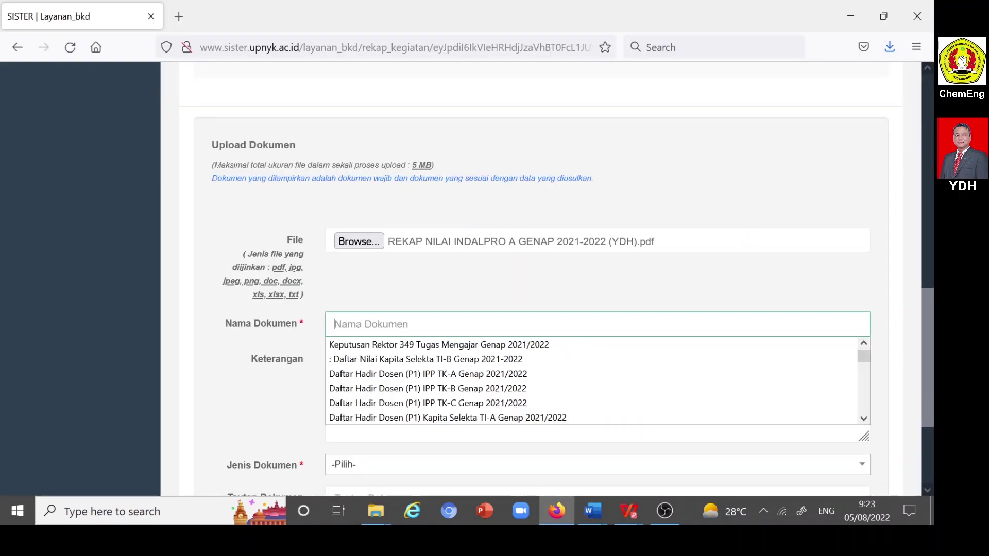
key(ctrl+v)
- Copy the grade list's course description from the Word narrative into Keterangan
click(381, 355)
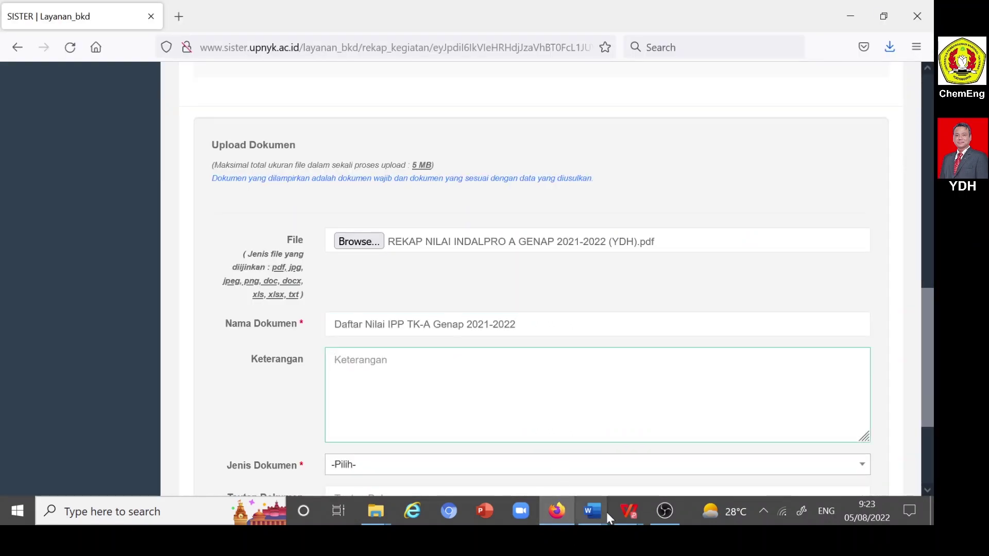
mouse_move(598, 512)
click(742, 464)
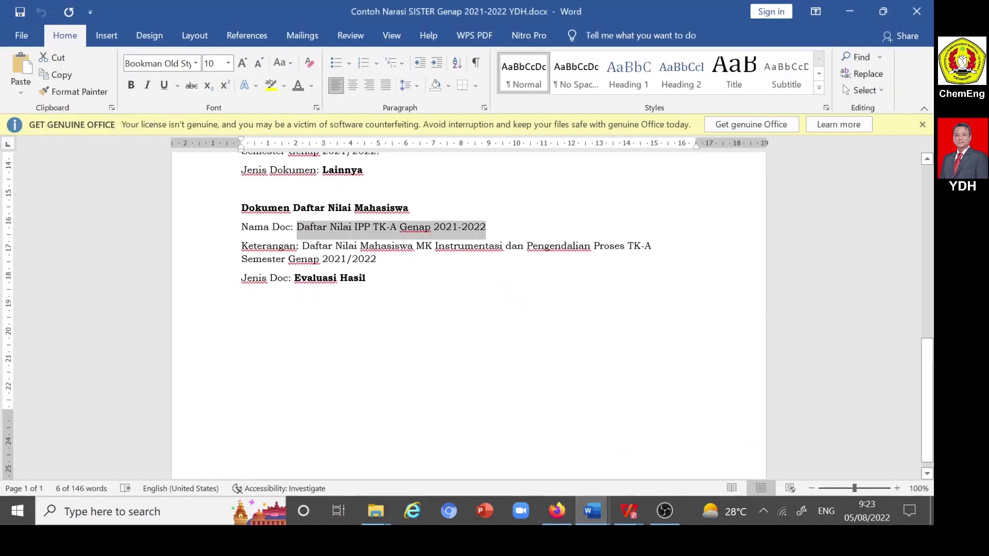
drag(302, 246, 377, 259)
key(ctrl+c)
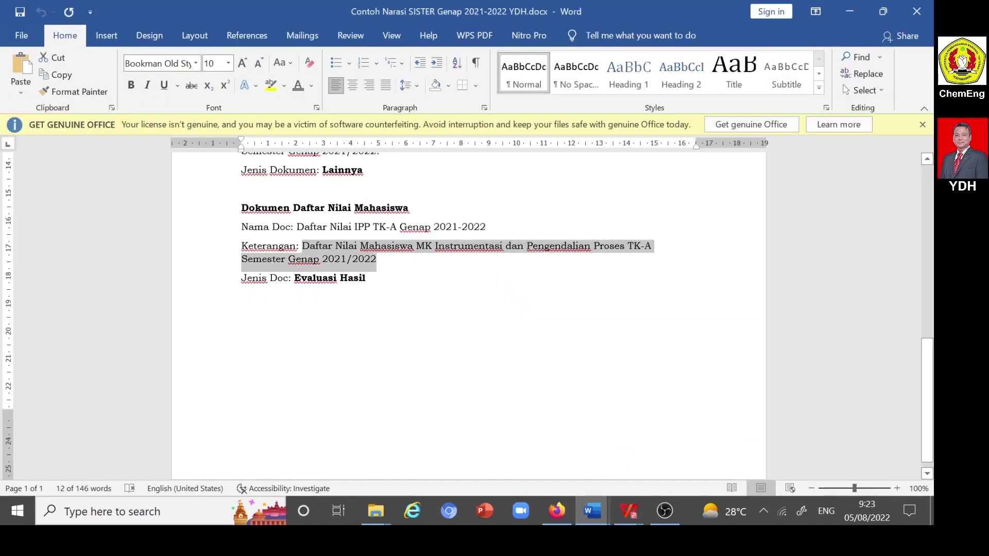
click(556, 511)
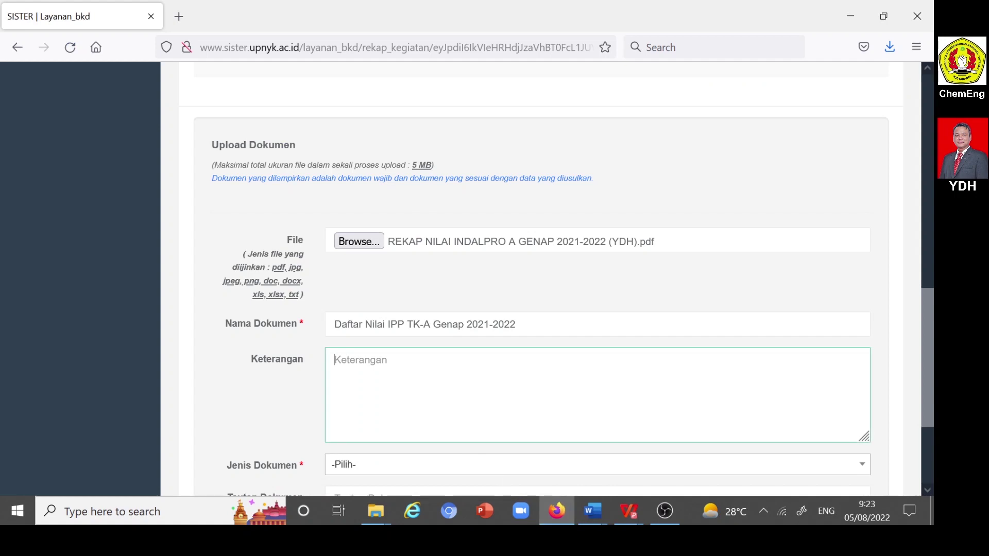
key(ctrl+v)
scroll(426, 380, down, 3)
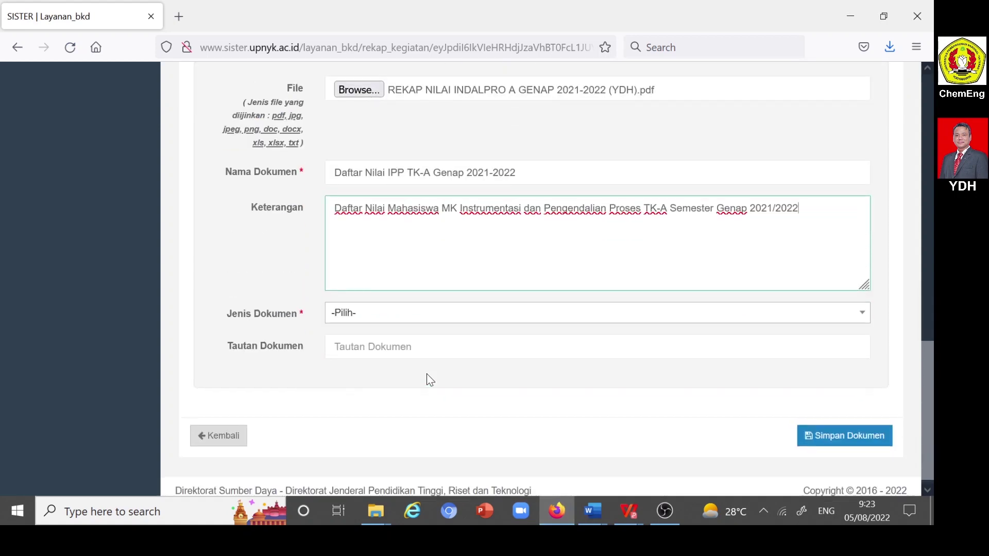
- Set Jenis Dokumen to Evaluasi hasil and save the grade list upload
click(344, 316)
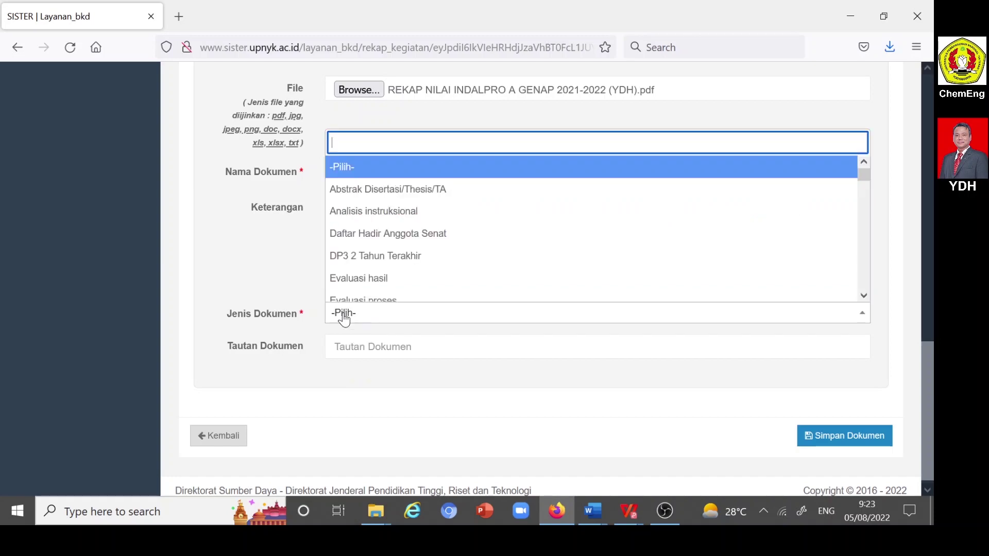
click(366, 281)
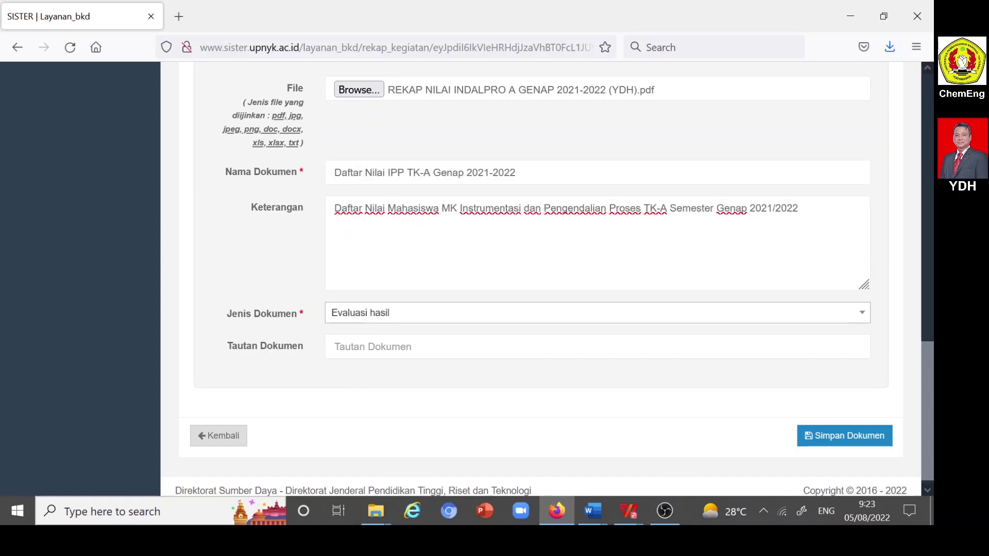
click(848, 438)
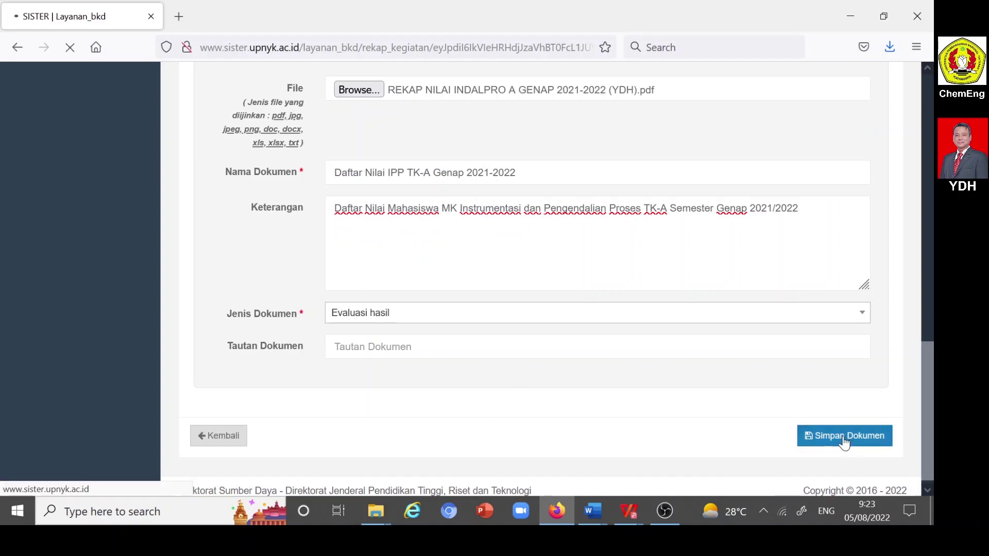
- Confirm Daftar Nilai IPP TK-A Genap 2021-2022 is the fourth Dokumen Lain entry, then go back
scroll(708, 405, down, 4)
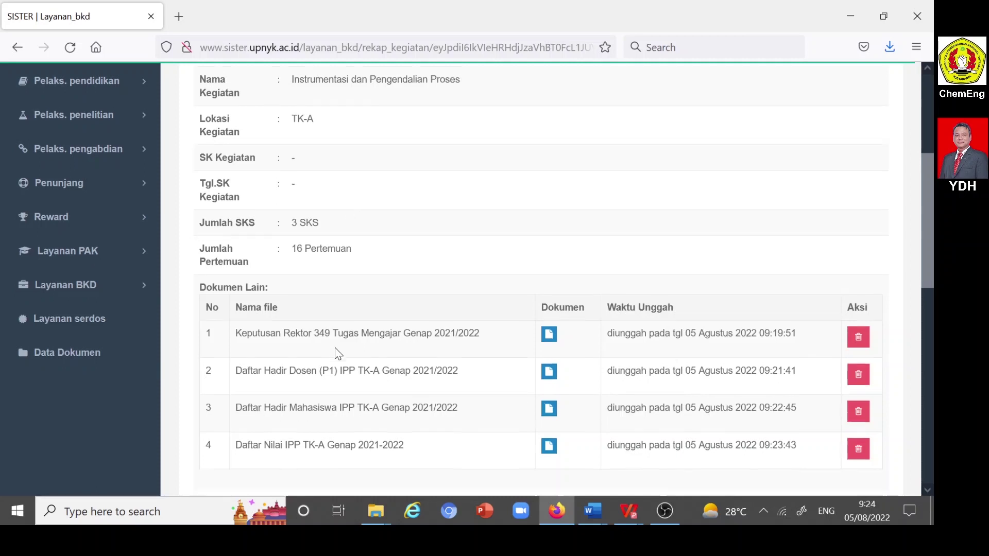
scroll(338, 351, down, 3)
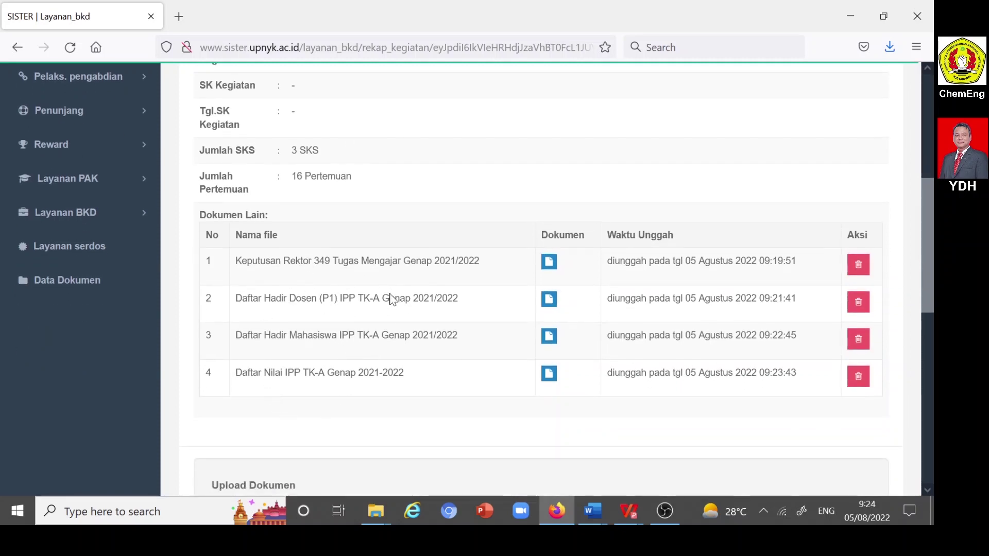
scroll(398, 320, down, 5)
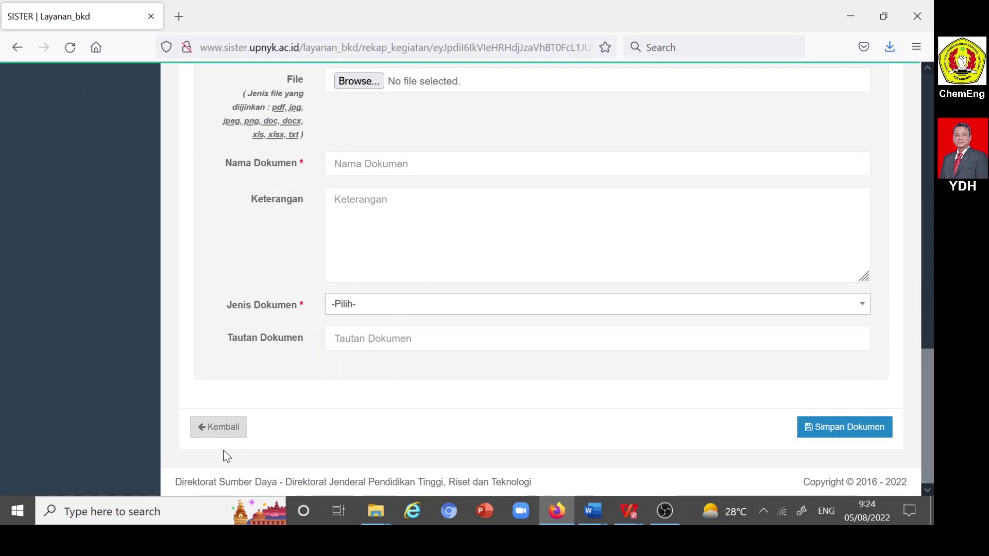
click(219, 434)
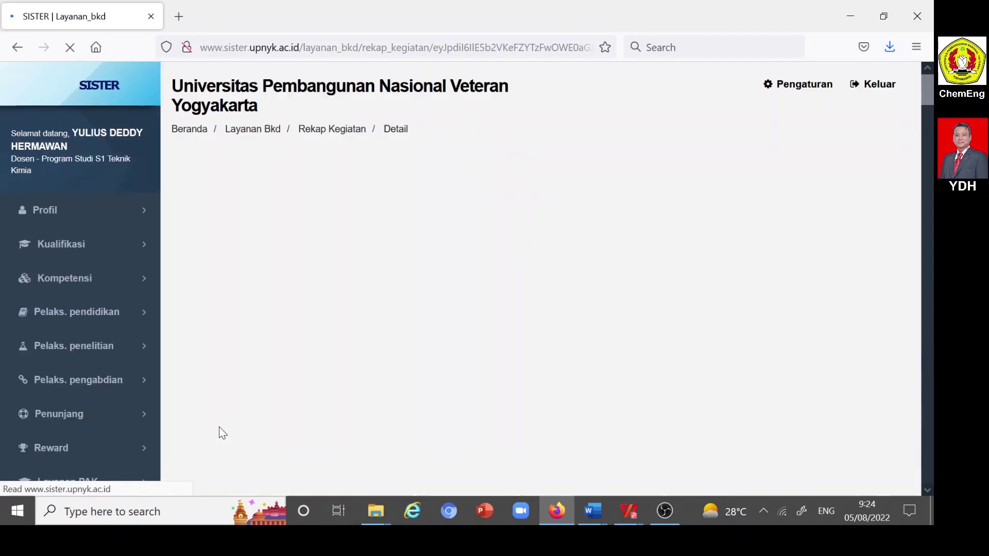
scroll(317, 345, down, 5)
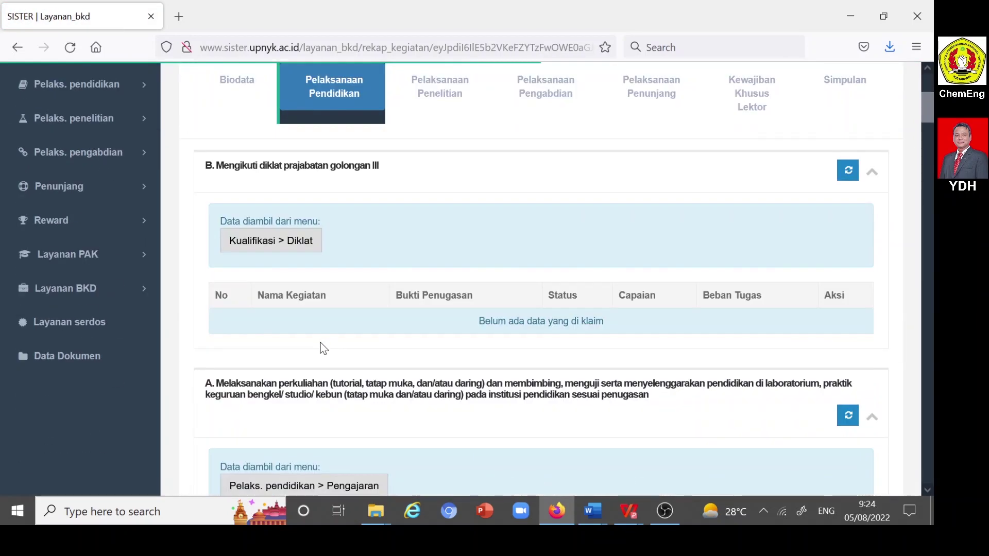
scroll(321, 344, down, 10)
scroll(275, 278, up, 3)
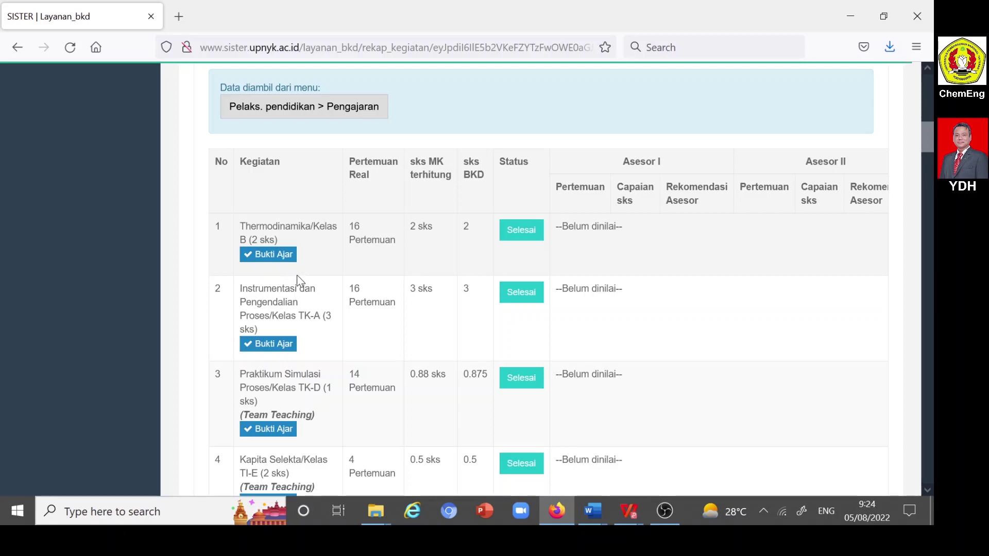
scroll(295, 276, down, 3)
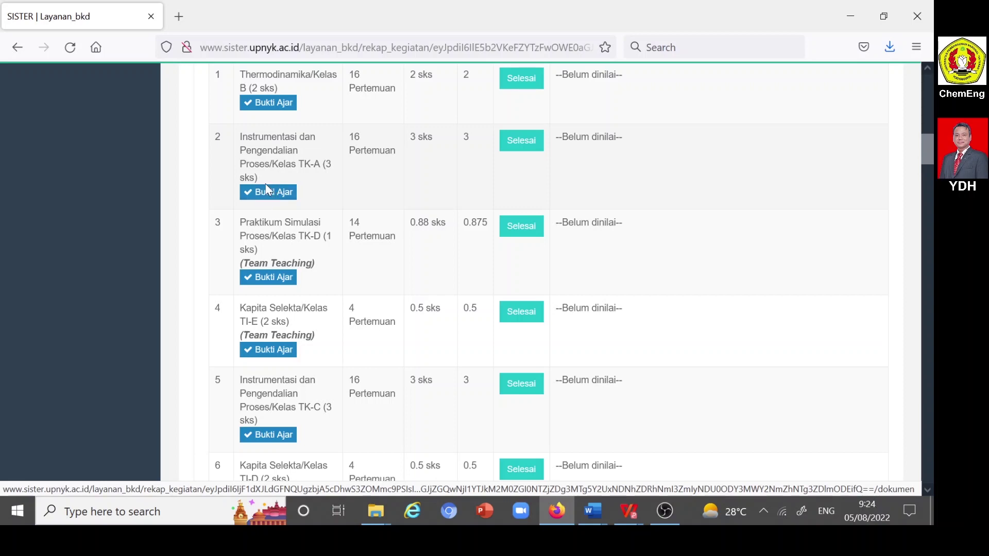
scroll(271, 120, down, 14)
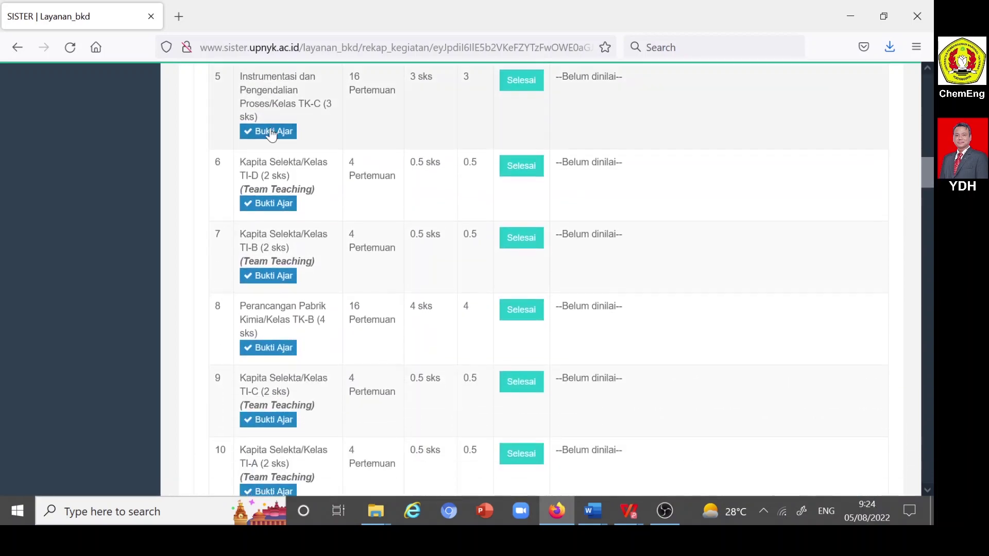
scroll(275, 127, down, 10)
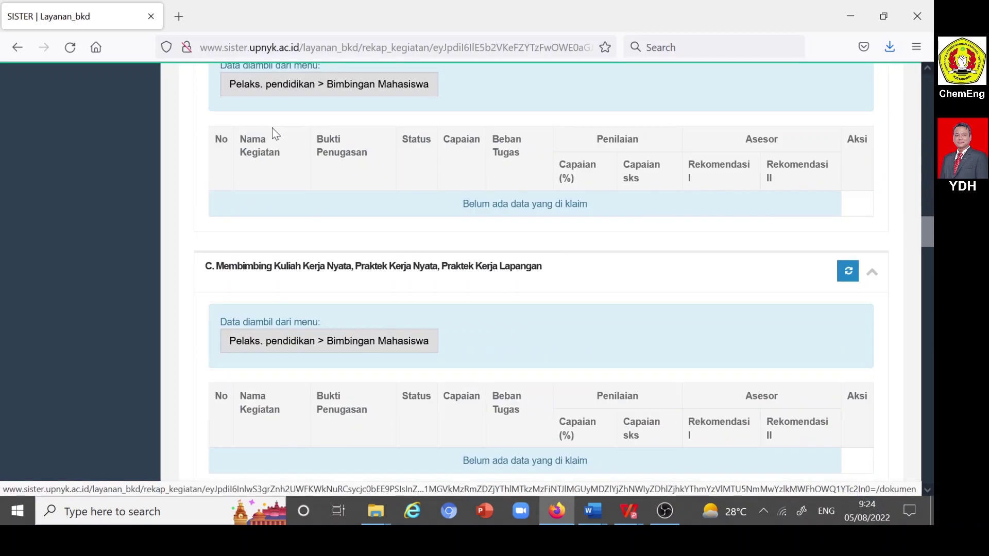
scroll(275, 133, down, 12)
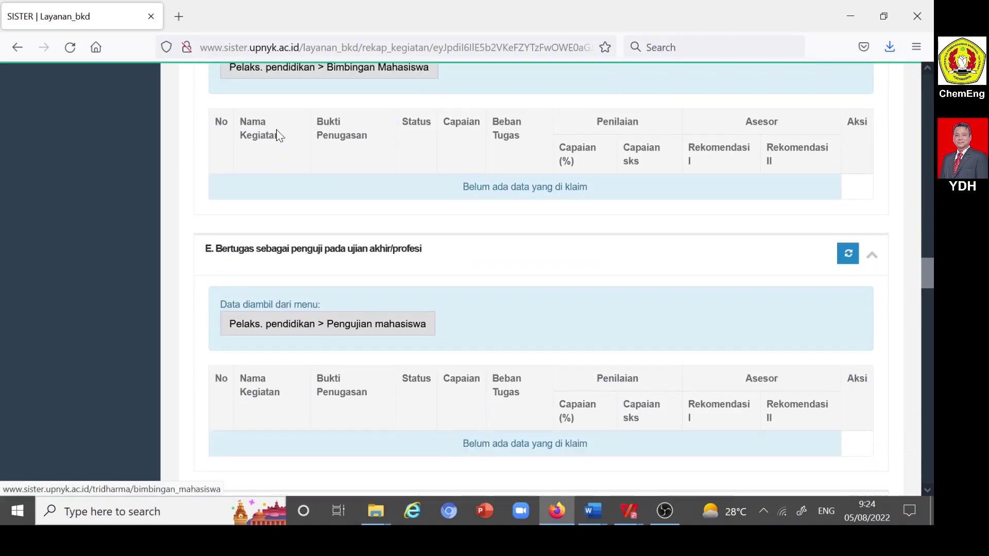
scroll(278, 137, down, 12)
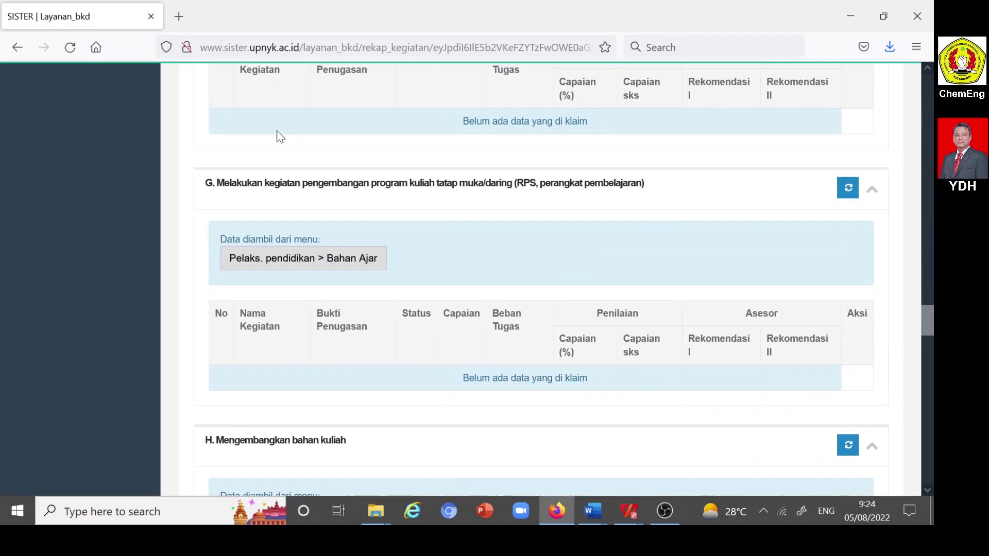
scroll(276, 133, down, 9)
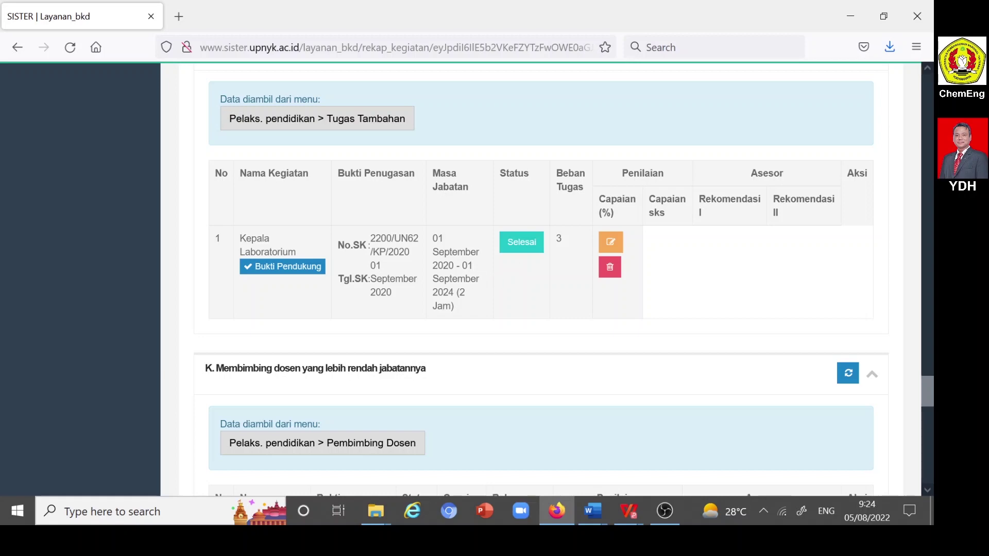
scroll(475, 283, down, 15)
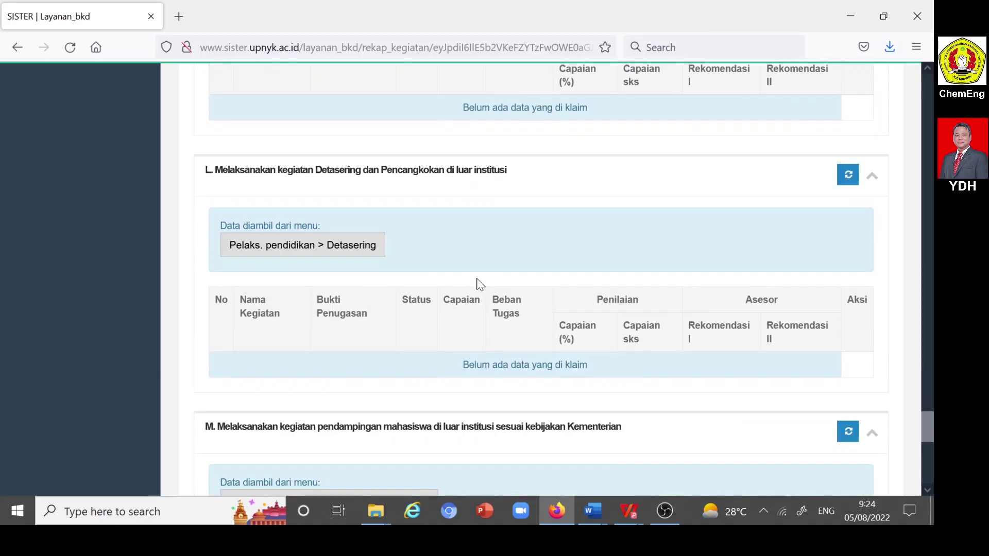
scroll(475, 282, up, 20)
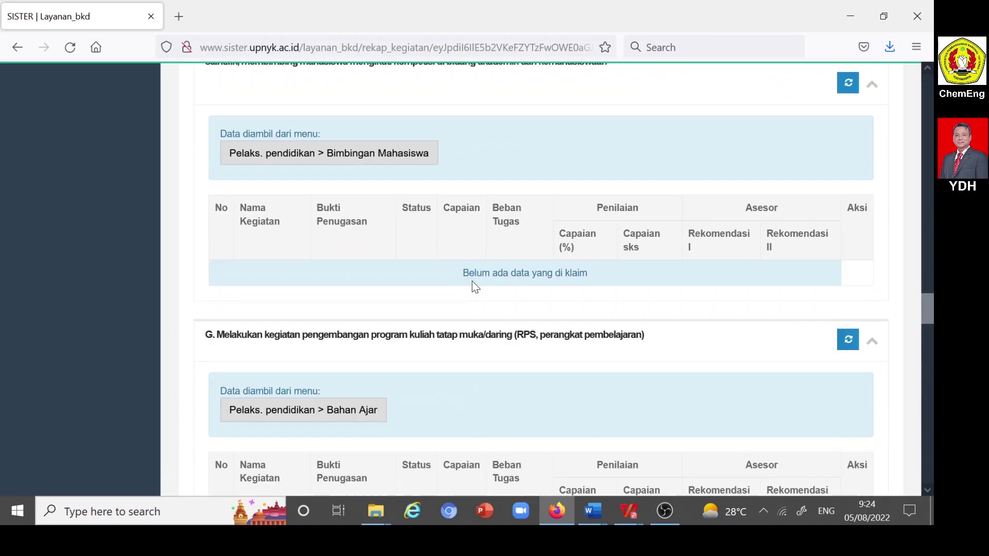
scroll(471, 282, up, 15)
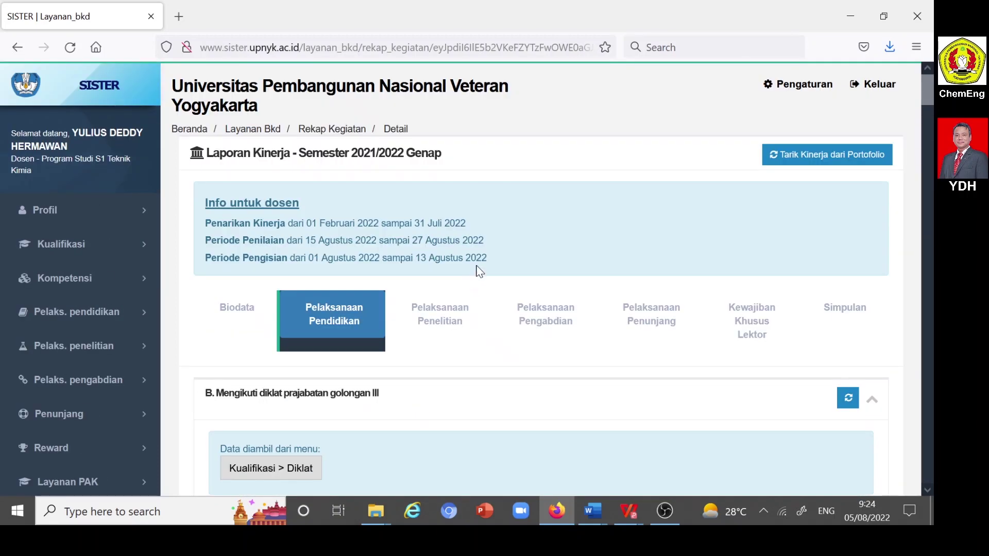
- Review the Pelaksanaan Penelitian part of the performance report
click(444, 320)
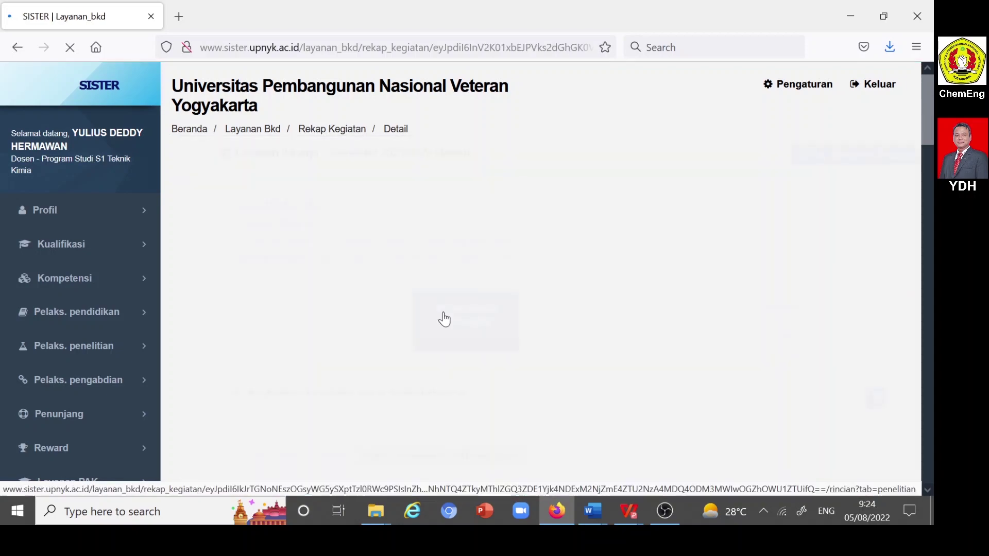
scroll(446, 312, down, 6)
scroll(447, 311, down, 10)
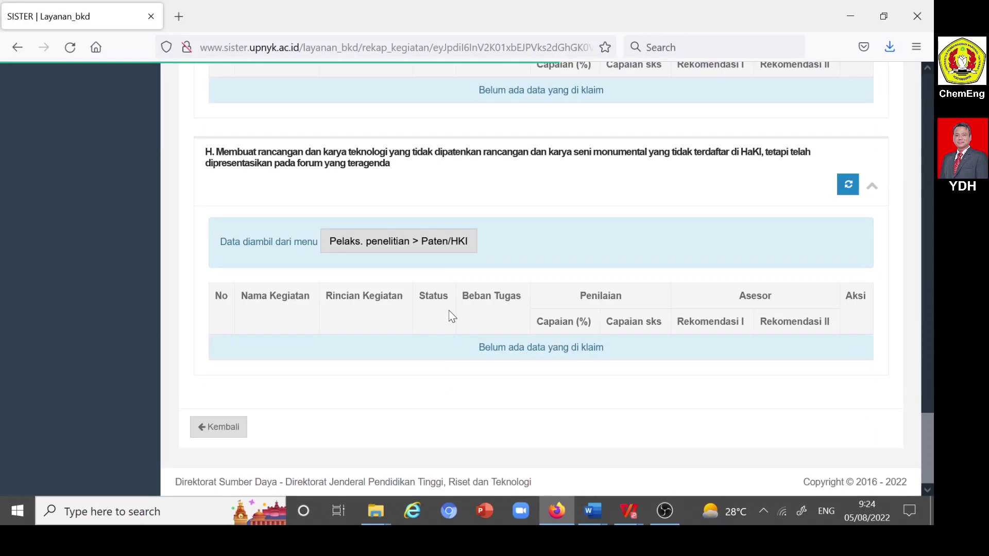
scroll(450, 309, up, 15)
scroll(449, 306, up, 8)
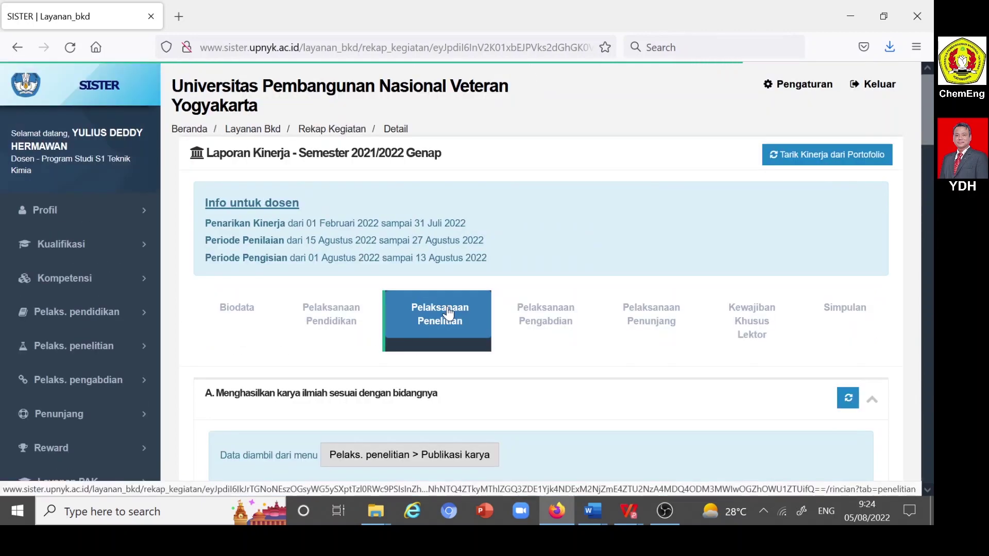
- Bring up Pelaksanaan Pengabdian and check its section B, which has no claimed data
click(547, 316)
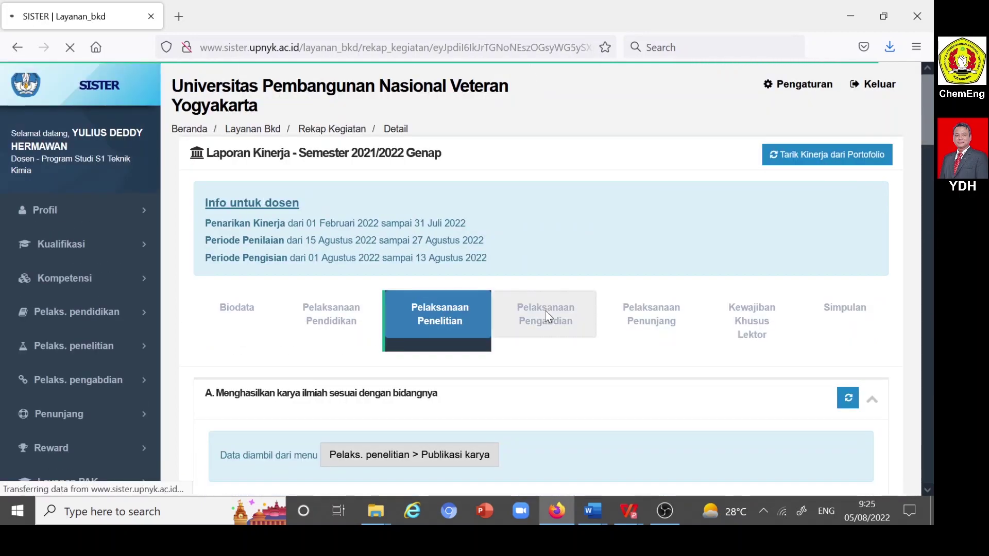
scroll(547, 316, down, 3)
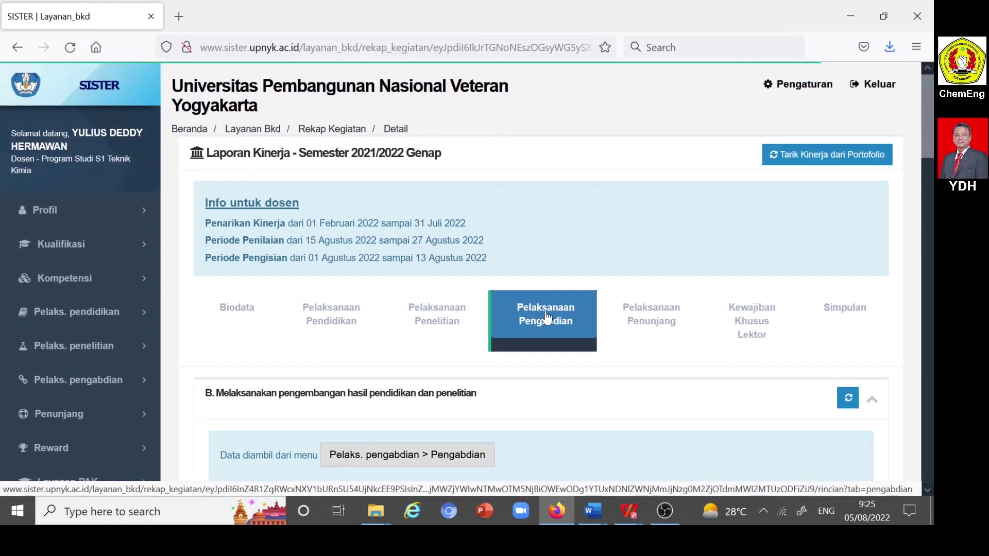
scroll(543, 305, down, 8)
scroll(533, 290, up, 3)
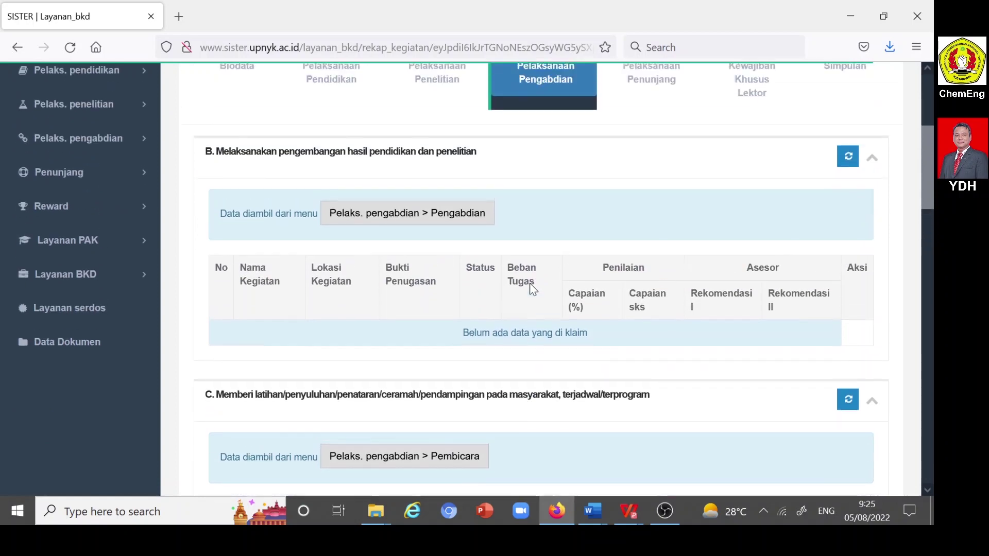
scroll(503, 277, up, 3)
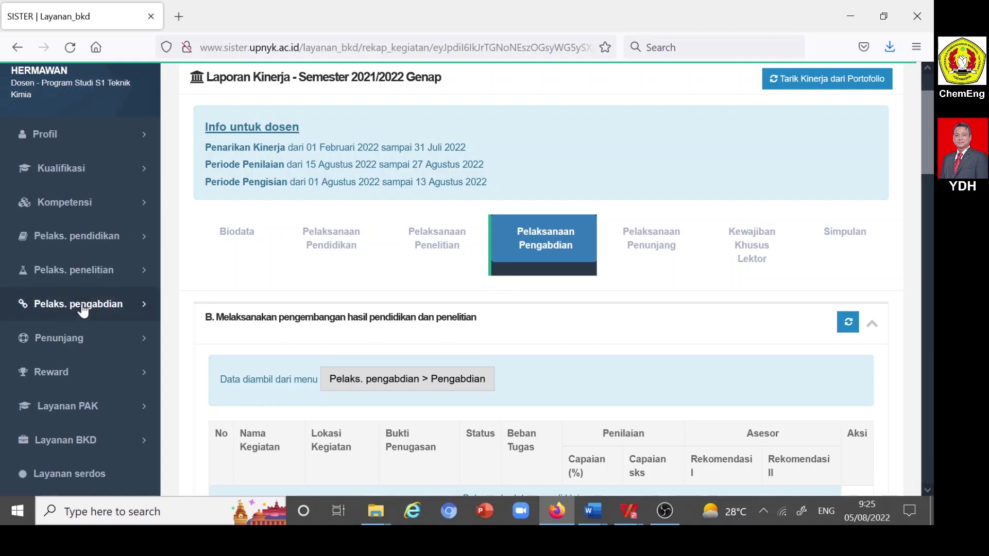
scroll(325, 314, down, 3)
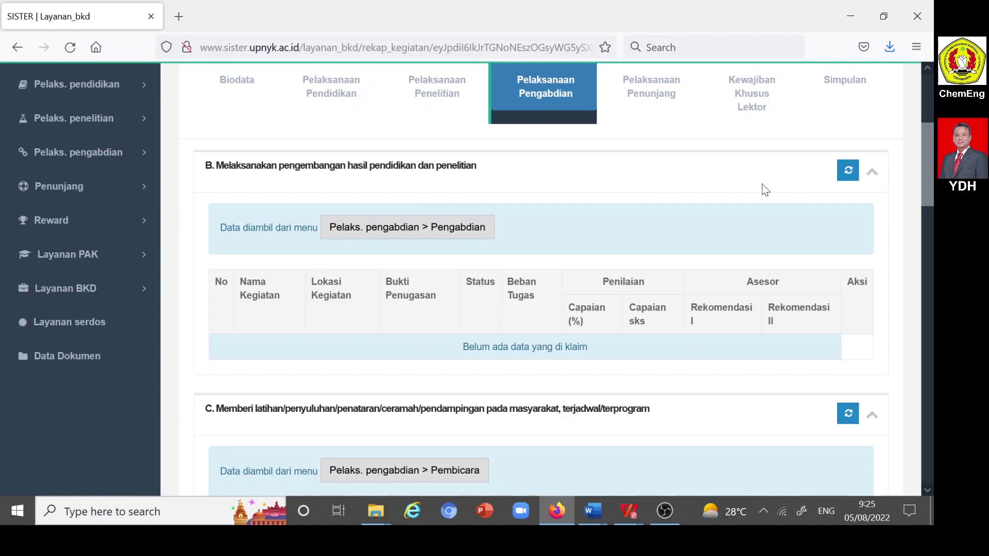
- Pull section B from the portfolio, adding the Studi Optimasi Pengembangan Lapangan (OPL) activity with Beban Tugas 7.5
click(846, 173)
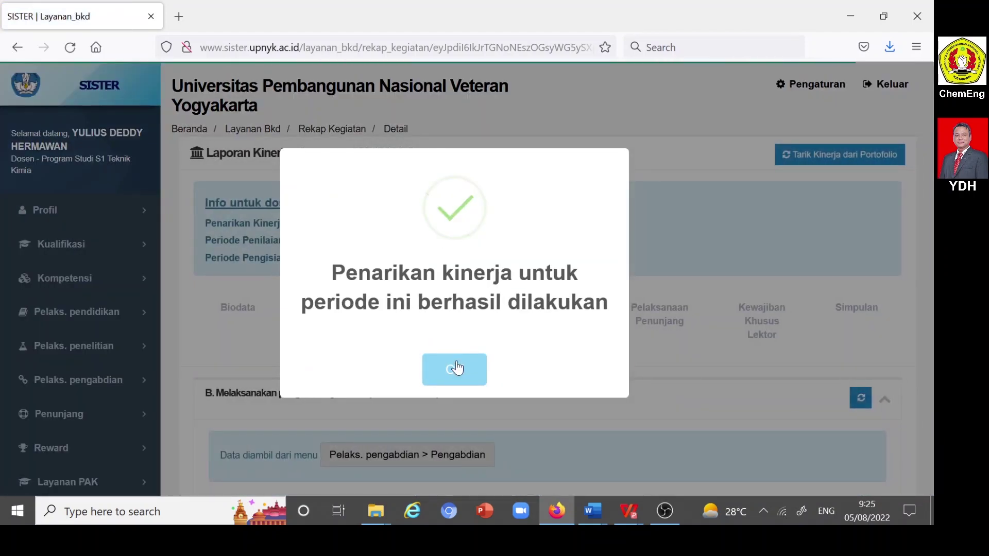
click(455, 370)
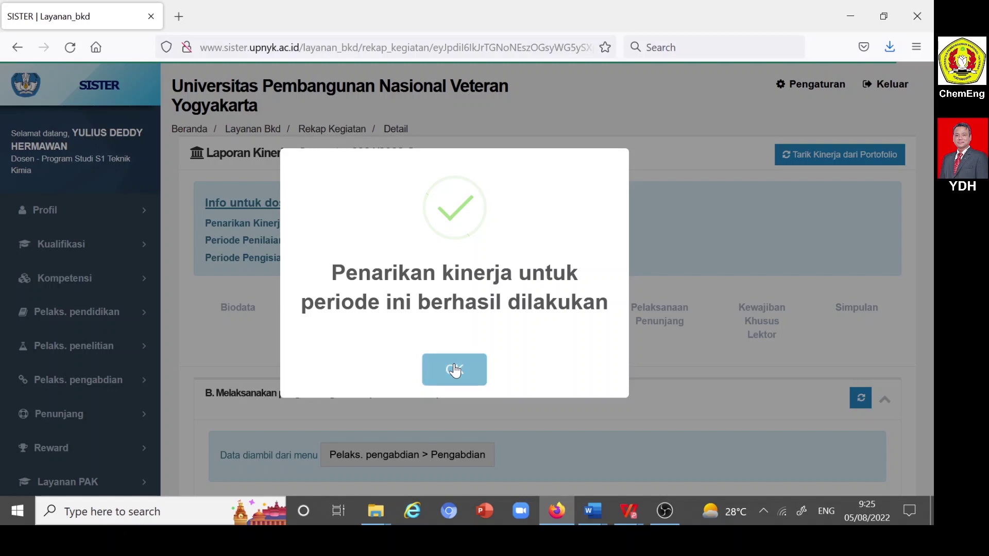
scroll(639, 273, down, 3)
scroll(638, 273, down, 3)
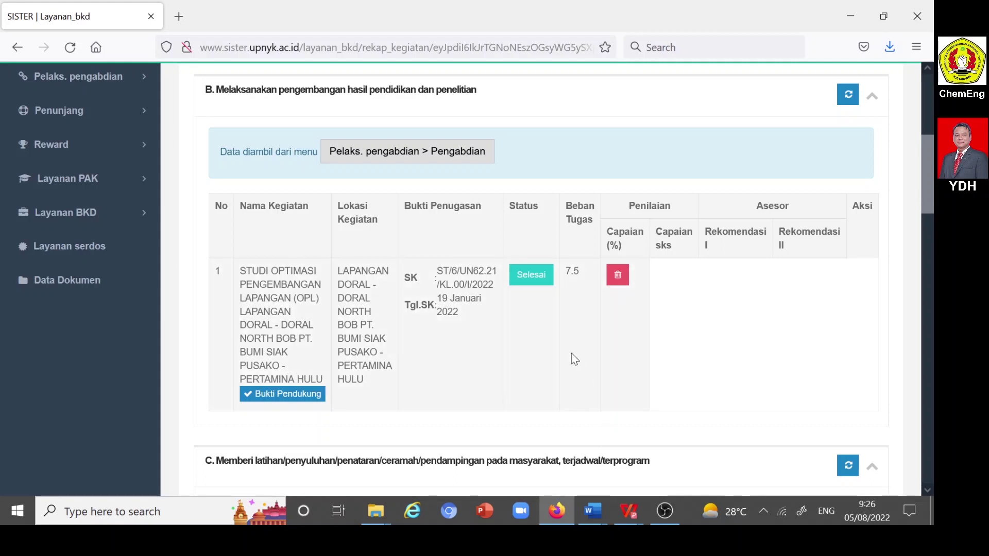
mouse_move(630, 512)
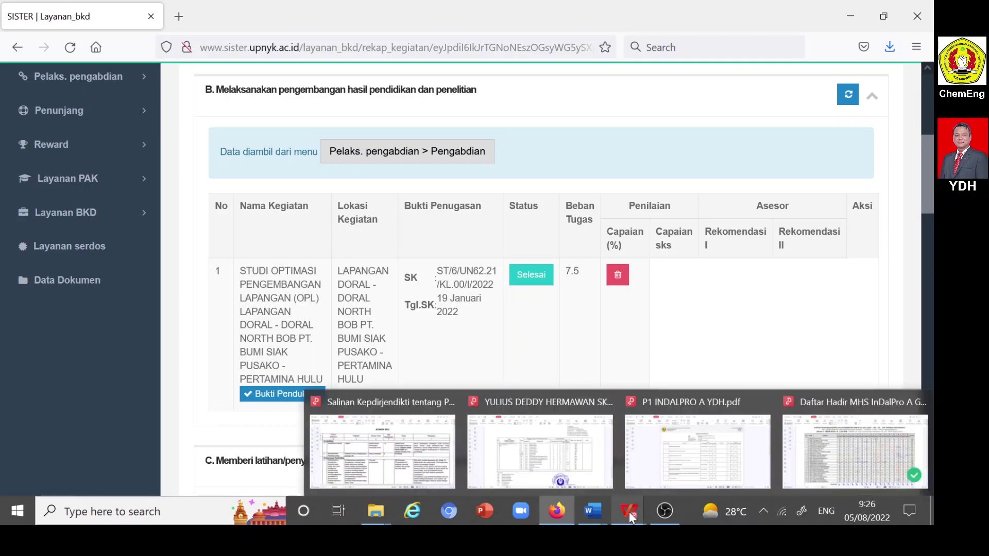
- Show page 37 of the BKD rubric PDF in WPS, rating national/BUMN community service at 7,5
click(414, 441)
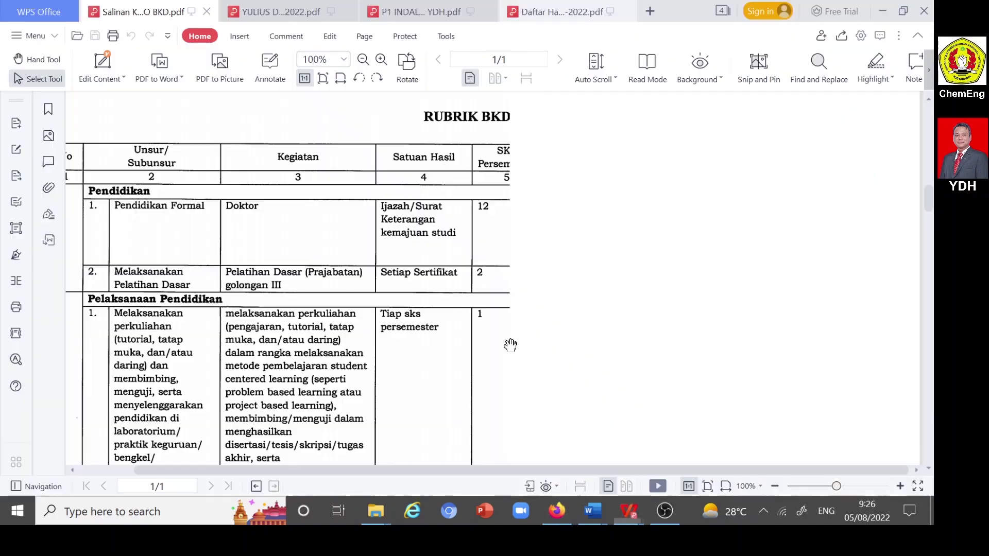
scroll(520, 309, down, 20)
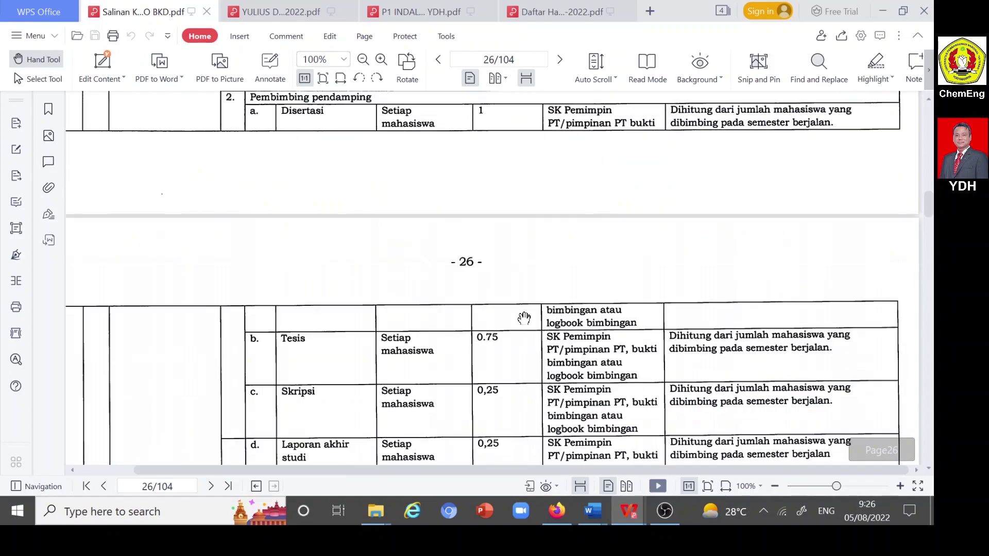
scroll(524, 312, down, 20)
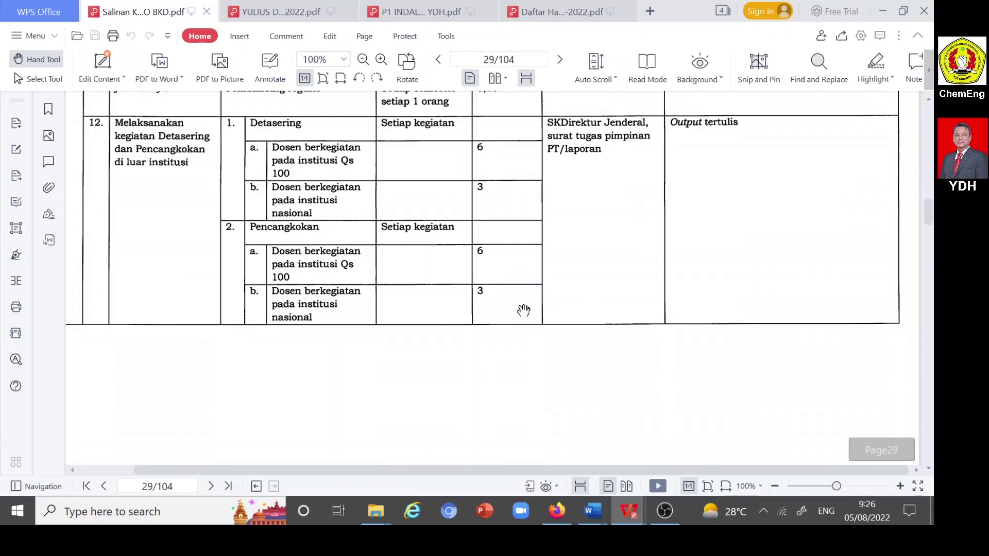
scroll(526, 307, down, 20)
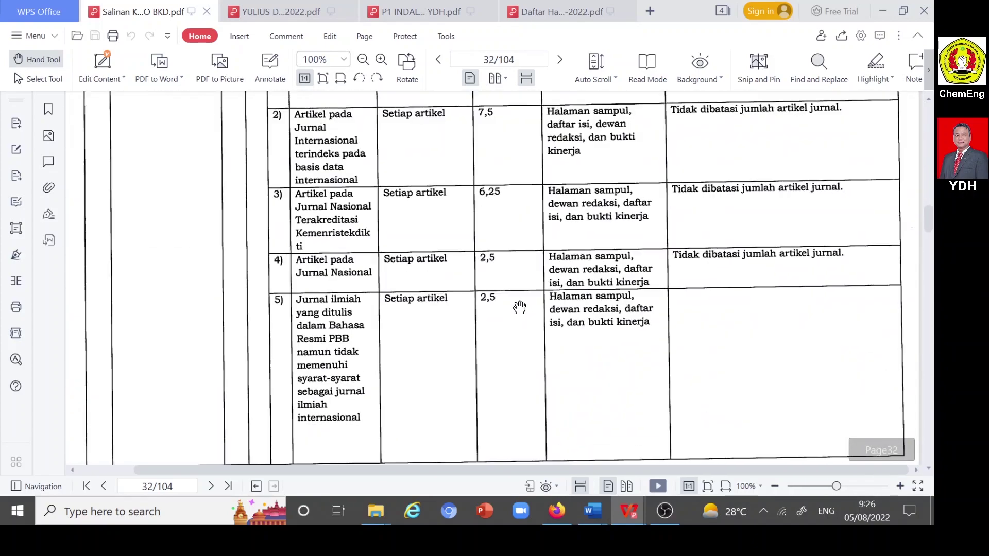
scroll(518, 302, down, 7)
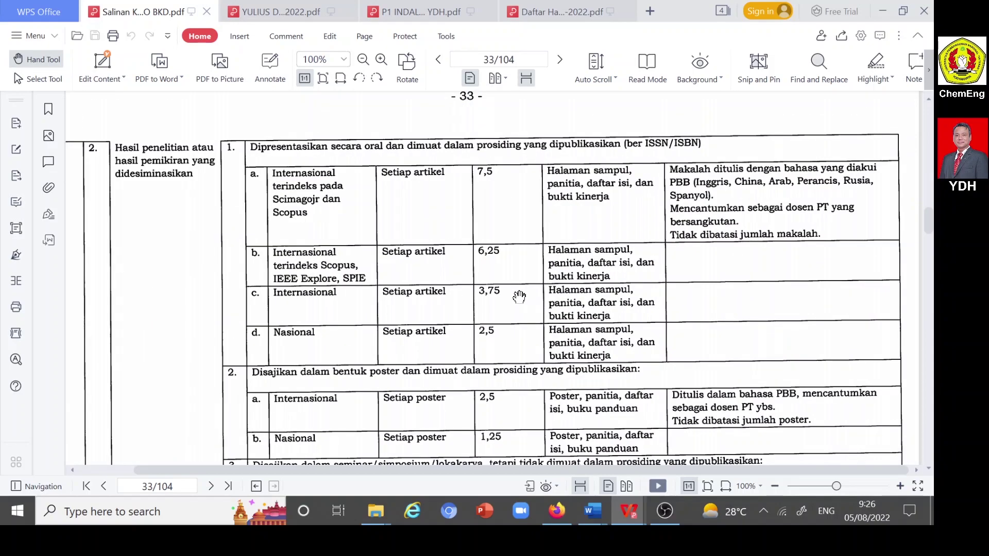
scroll(519, 297, down, 20)
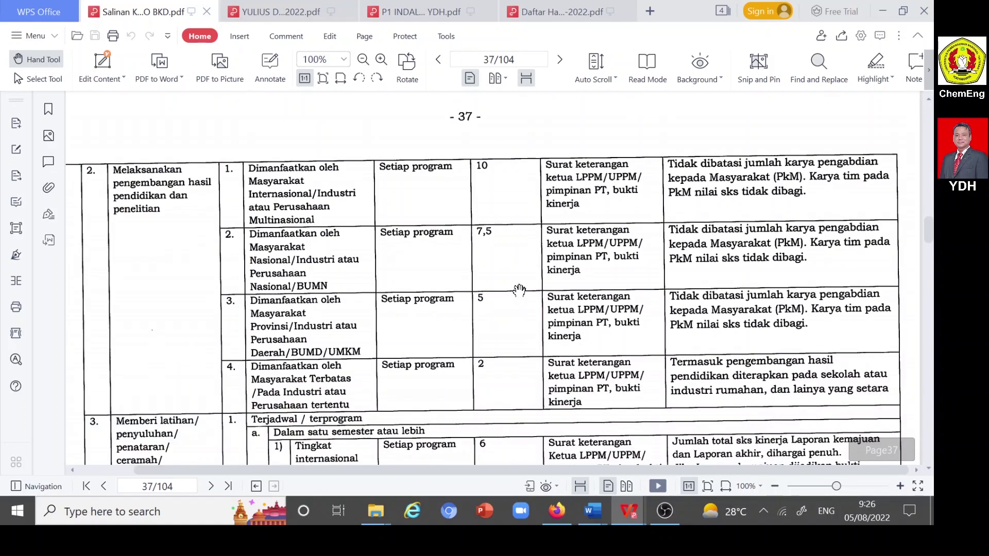
scroll(515, 286, up, 5)
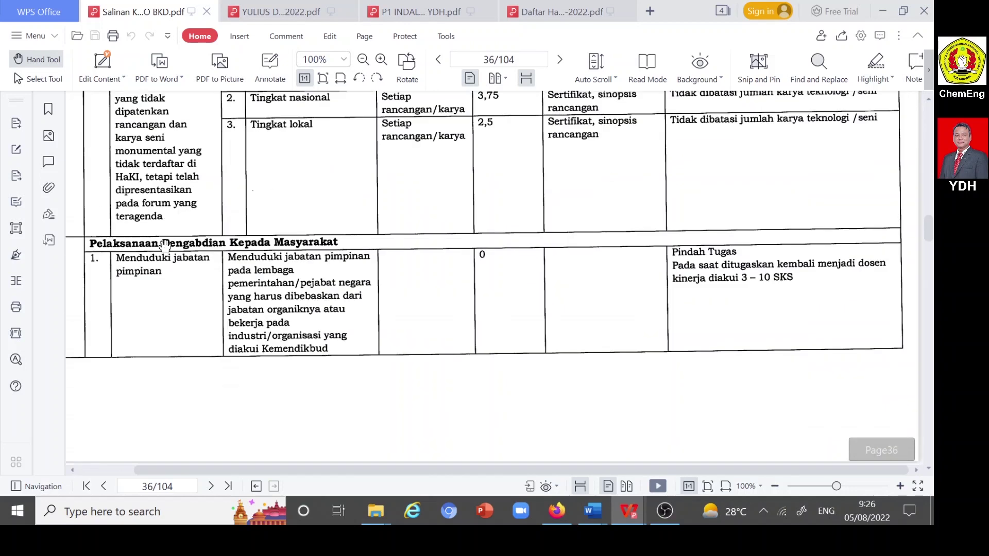
scroll(212, 246, down, 5)
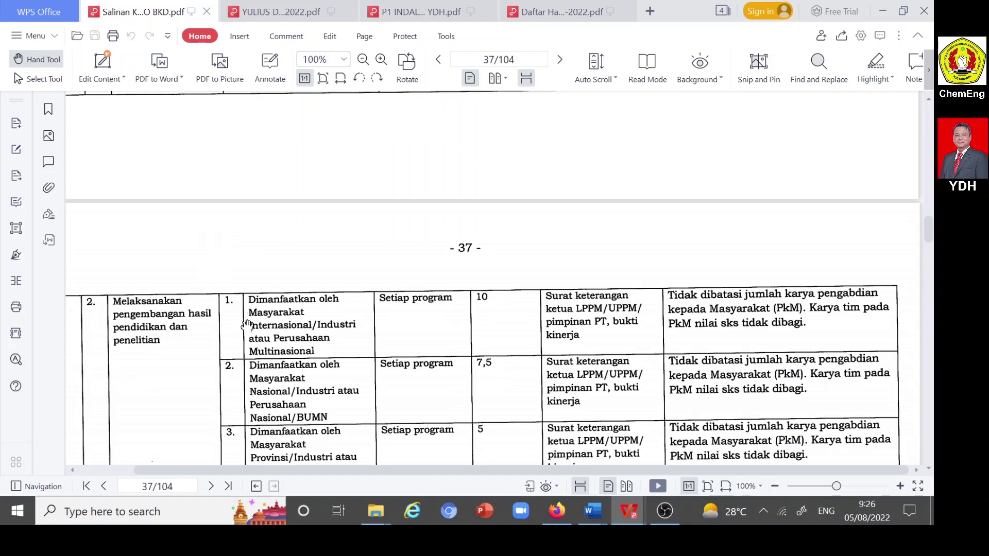
scroll(262, 368, up, 2)
scroll(263, 367, down, 2)
scroll(170, 336, down, 1)
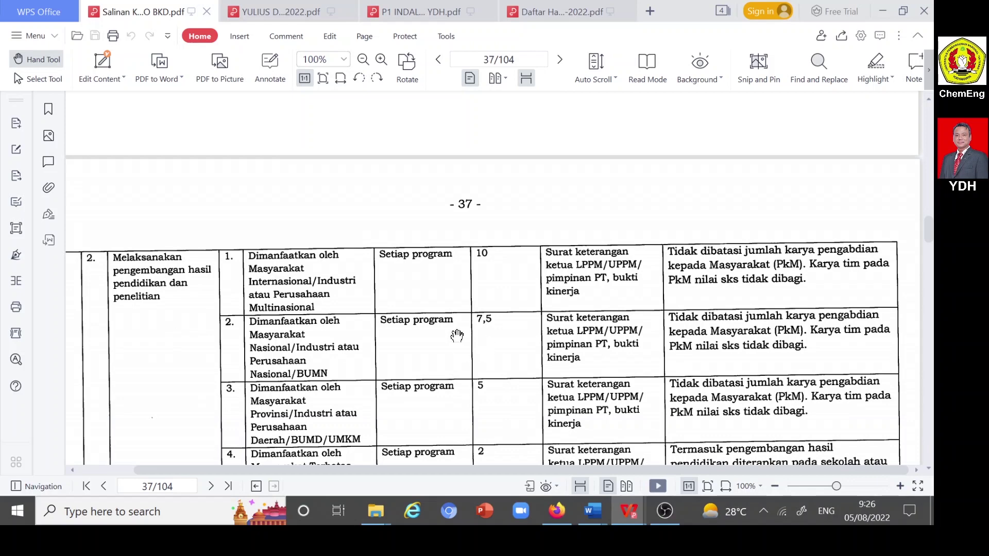
scroll(317, 332, down, 1)
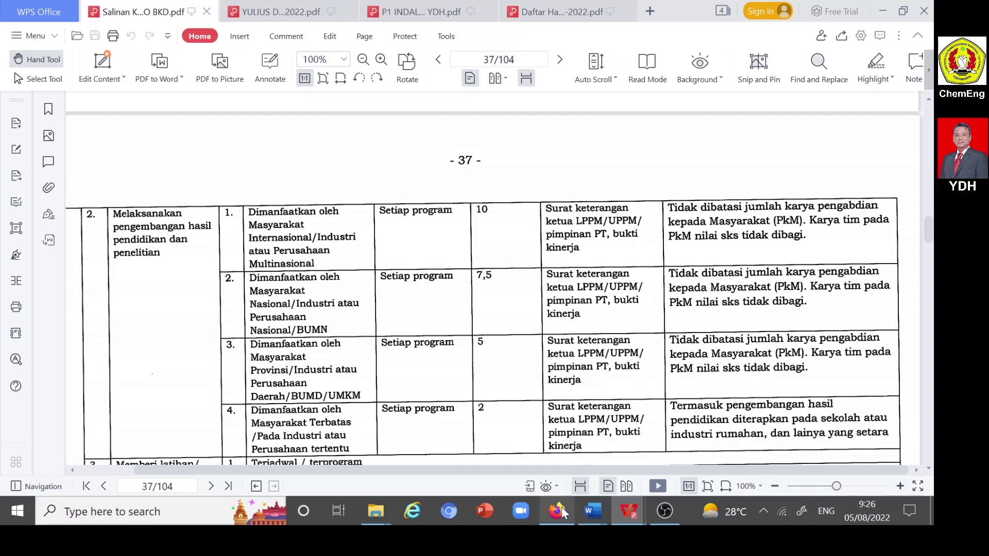
- Back in SISTER, scroll to section G's Eksergi journal-editor activity, worth Beban Tugas 5
mouse_move(562, 507)
click(573, 481)
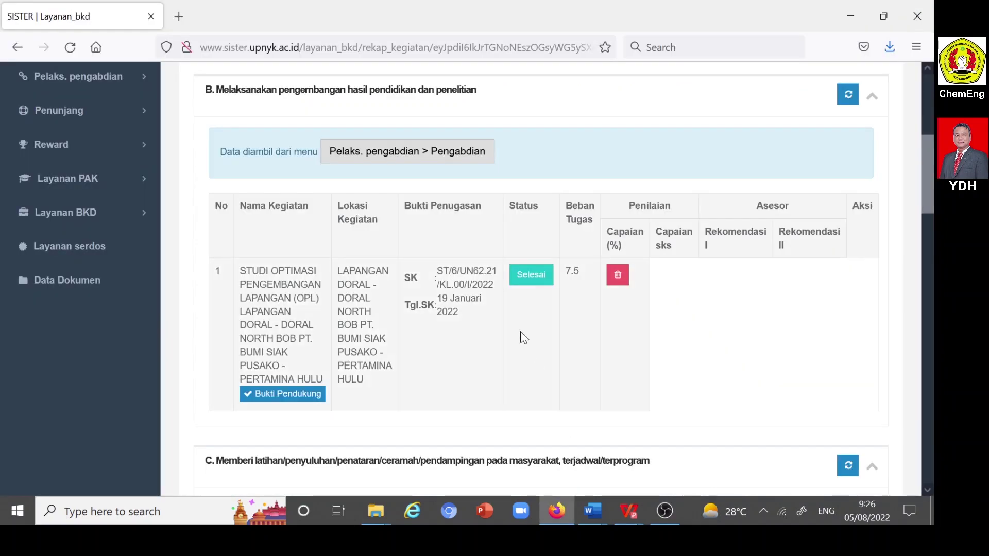
scroll(520, 333, down, 8)
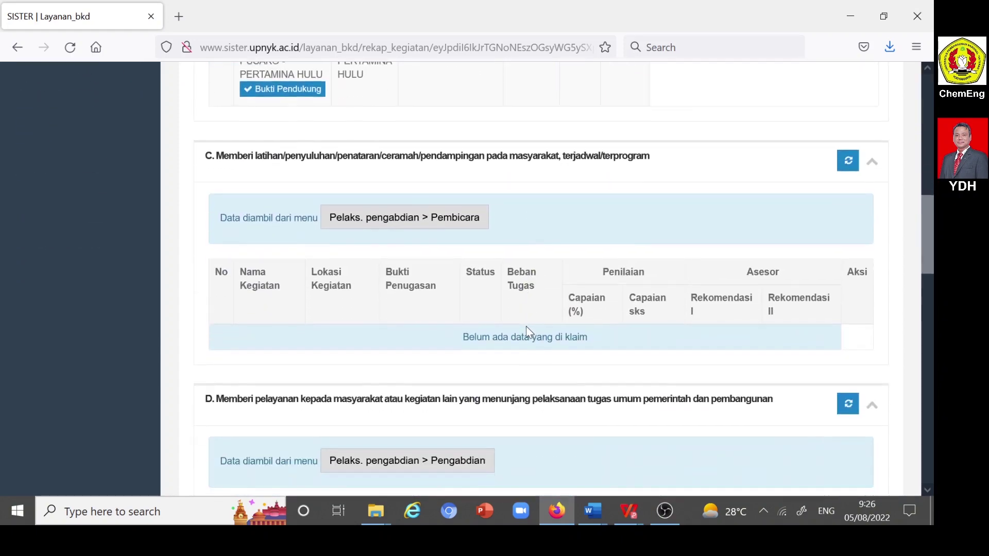
scroll(526, 327, down, 12)
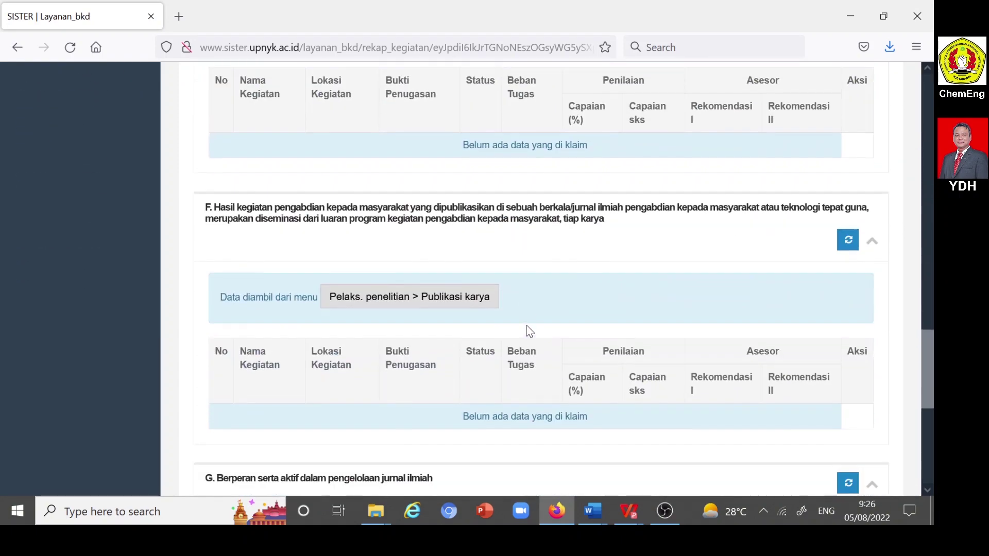
scroll(530, 331, down, 4)
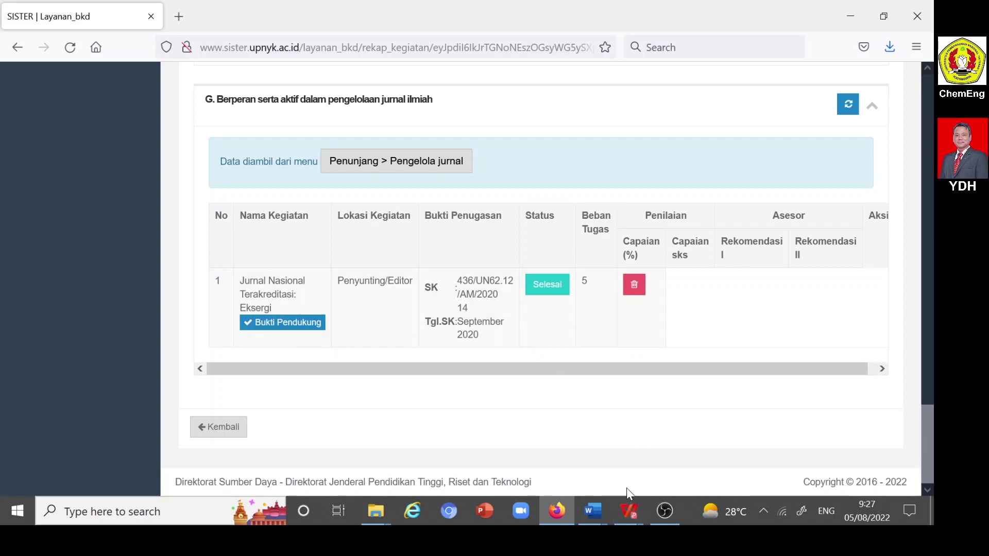
click(630, 514)
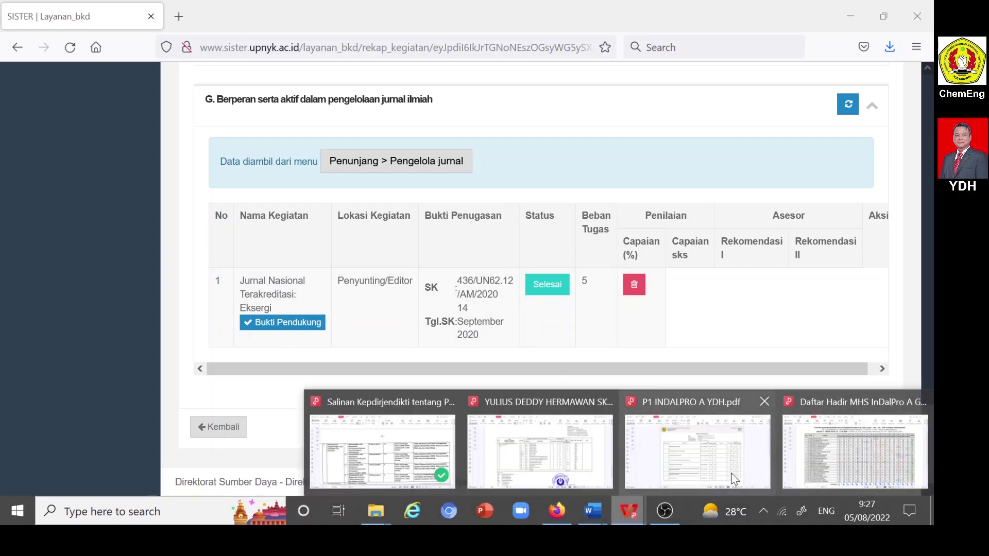
- Open the BKD guideline PDF and scroll to page 39's journal-editor entry, worth 5 per semester
click(381, 448)
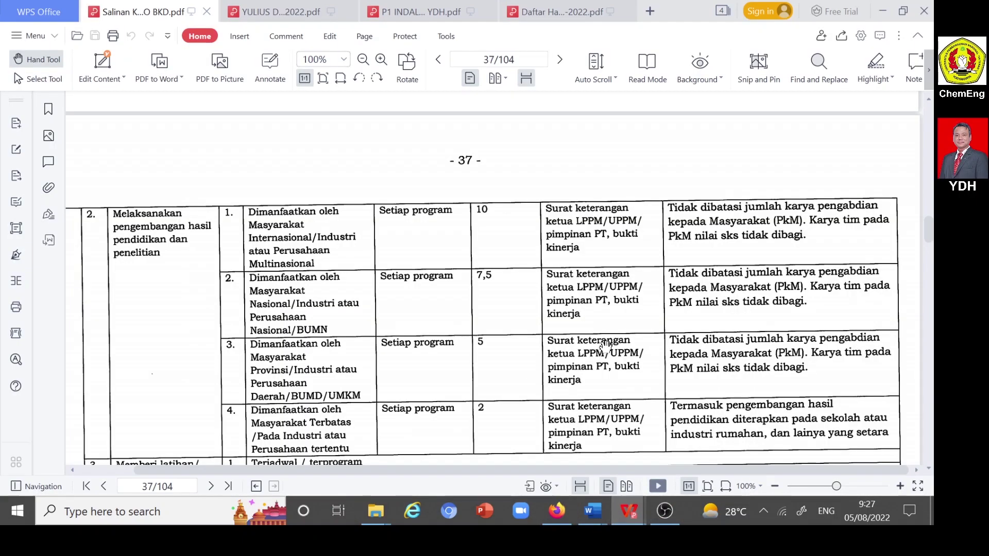
scroll(604, 347, down, 15)
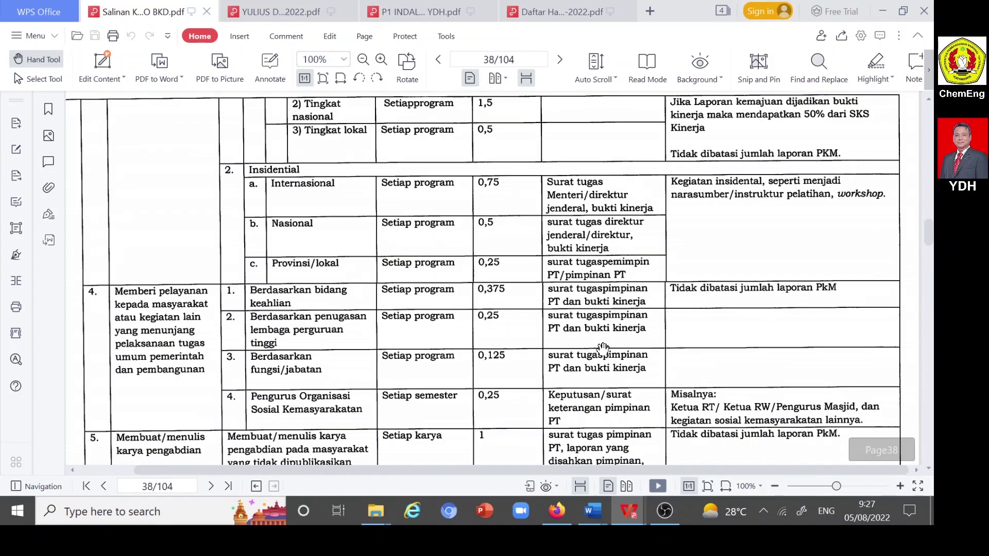
scroll(604, 347, down, 2)
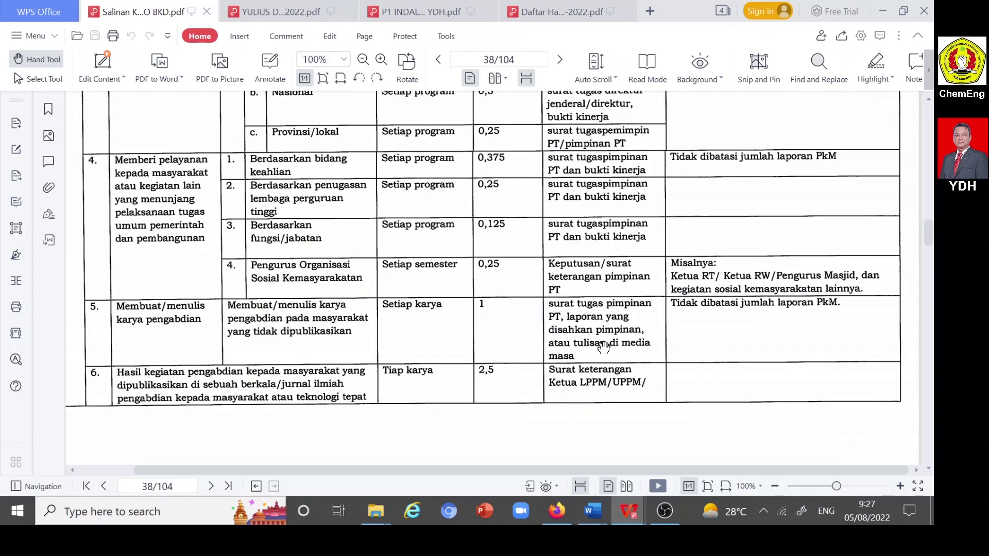
scroll(604, 347, down, 2)
scroll(604, 348, down, 6)
scroll(603, 348, down, 6)
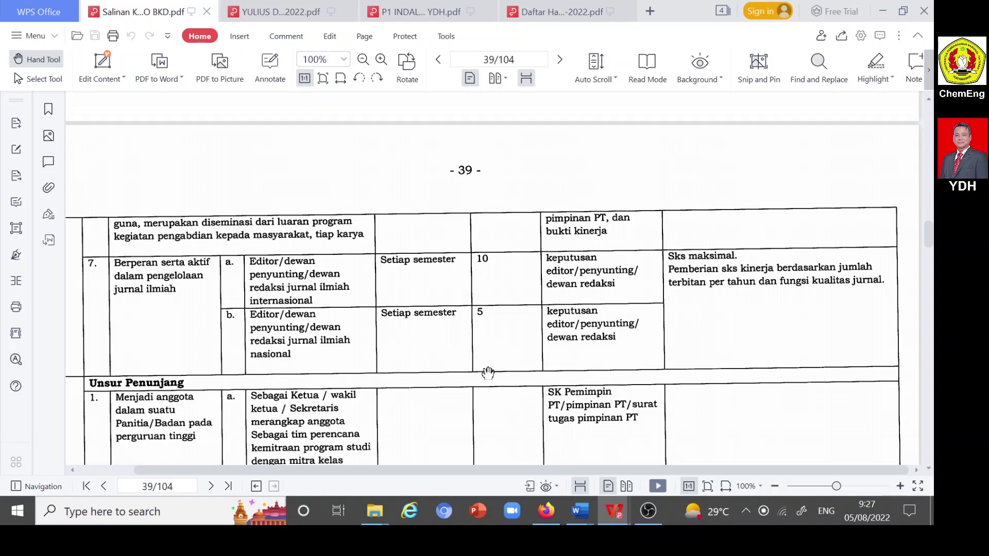
- Back in SISTER, open the Pelaksanaan Penunjang tab and scroll through committee and membership sections A–D
click(549, 514)
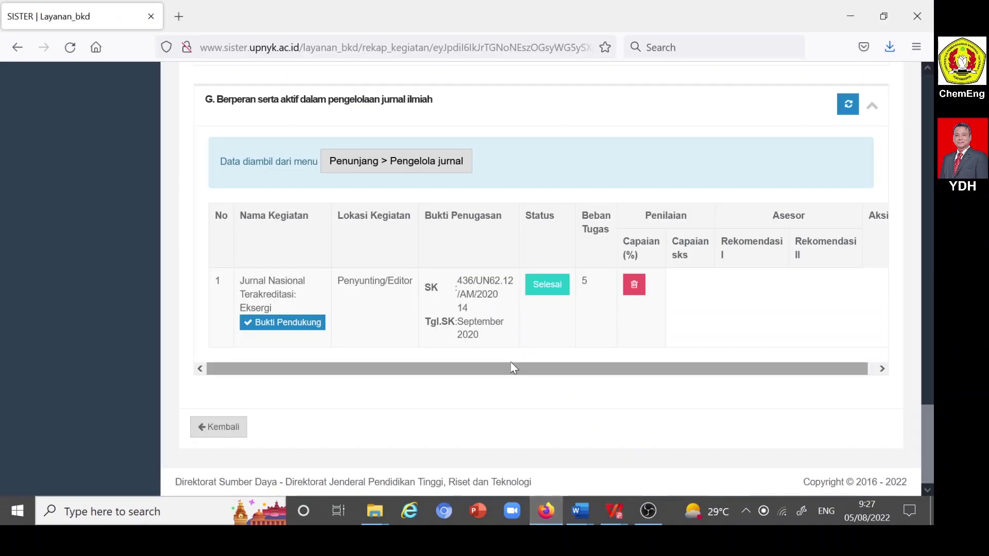
scroll(519, 356, up, 15)
scroll(524, 358, up, 7)
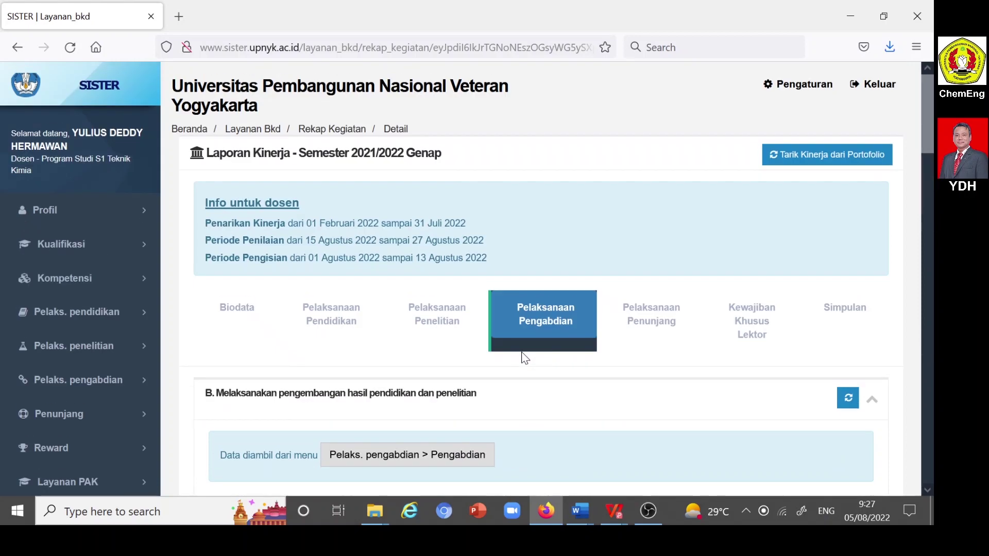
click(647, 327)
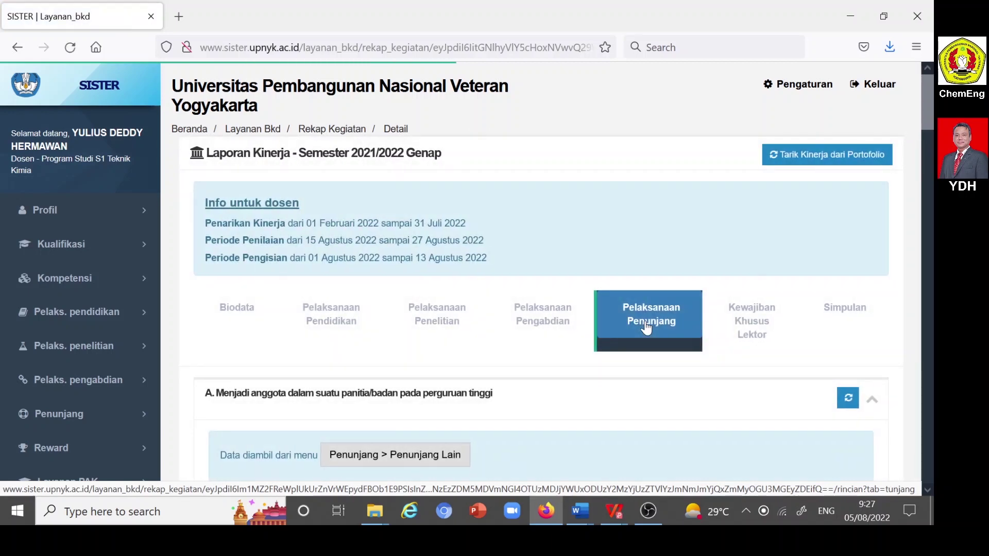
scroll(647, 327, down, 4)
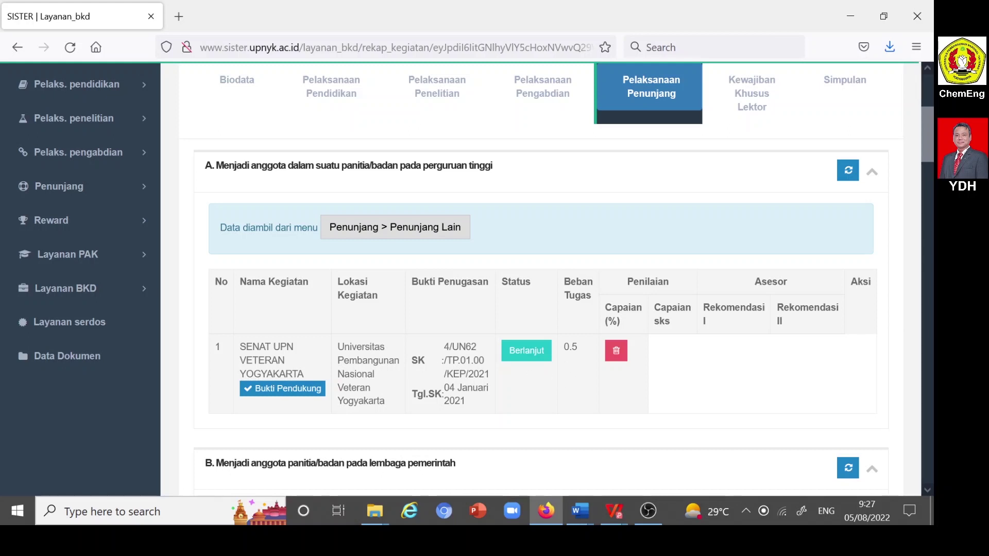
scroll(571, 350, down, 15)
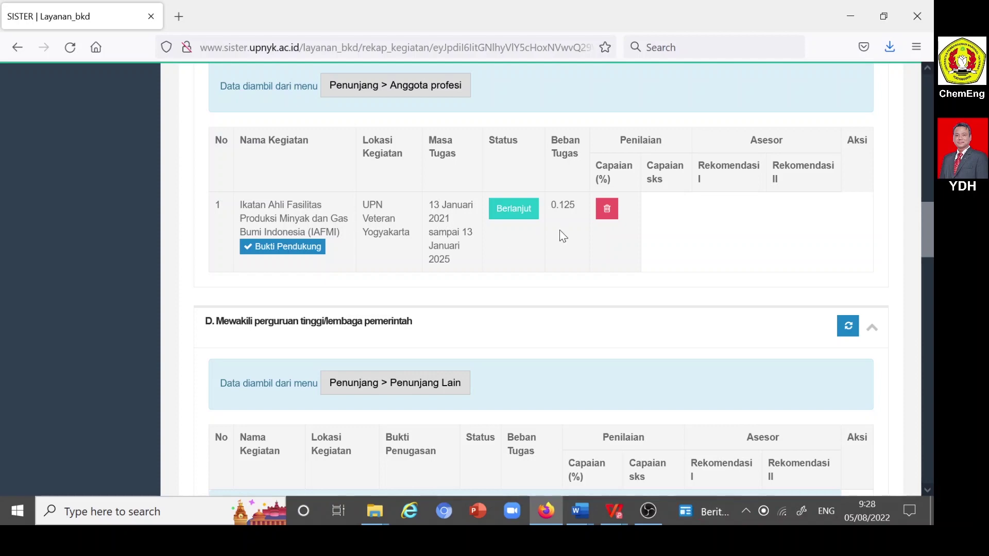
scroll(560, 232, down, 10)
scroll(559, 234, up, 18)
scroll(563, 239, up, 6)
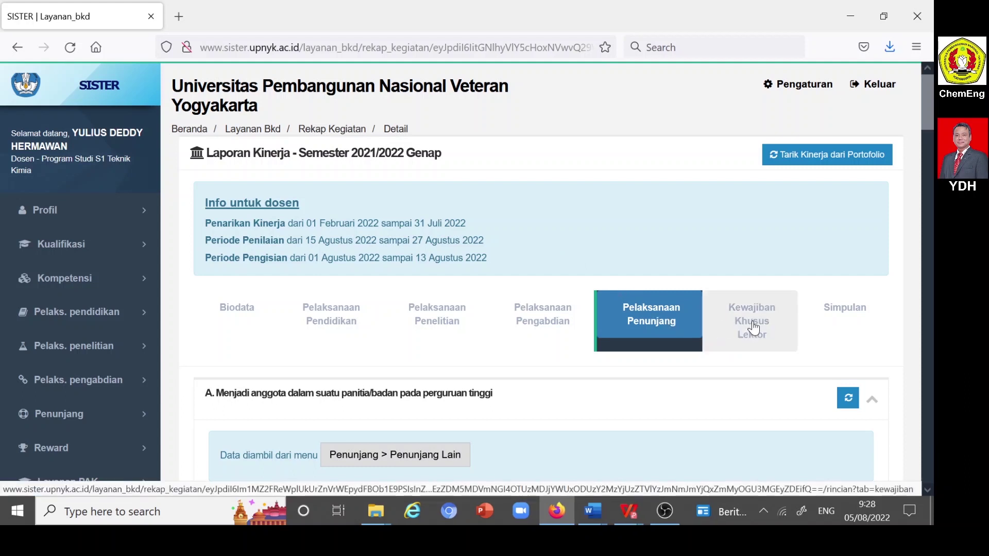
- Open the Simpulan summary and highlight the TM result on the 35.375 sks Total Kinerja
click(852, 310)
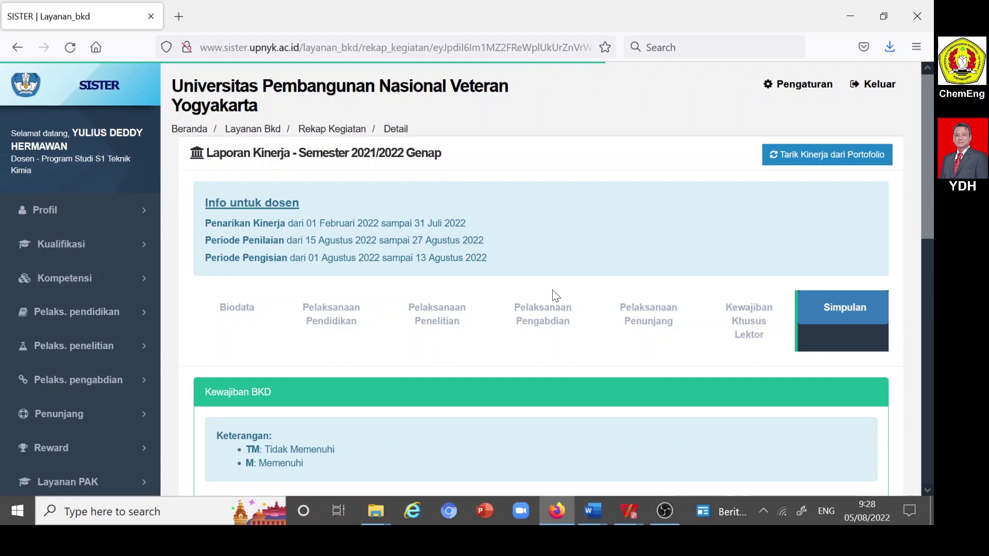
scroll(553, 292, down, 3)
scroll(554, 291, down, 2)
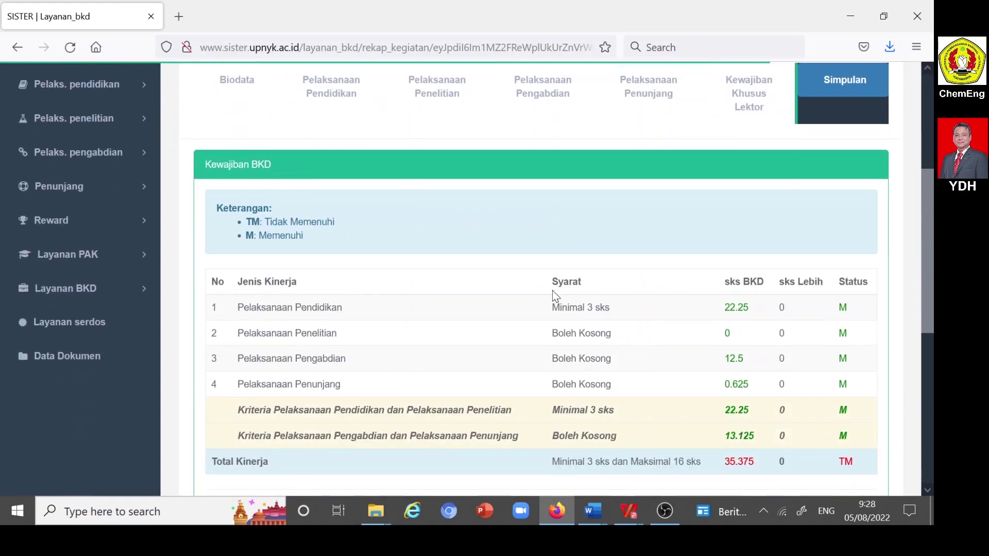
scroll(554, 296, down, 1)
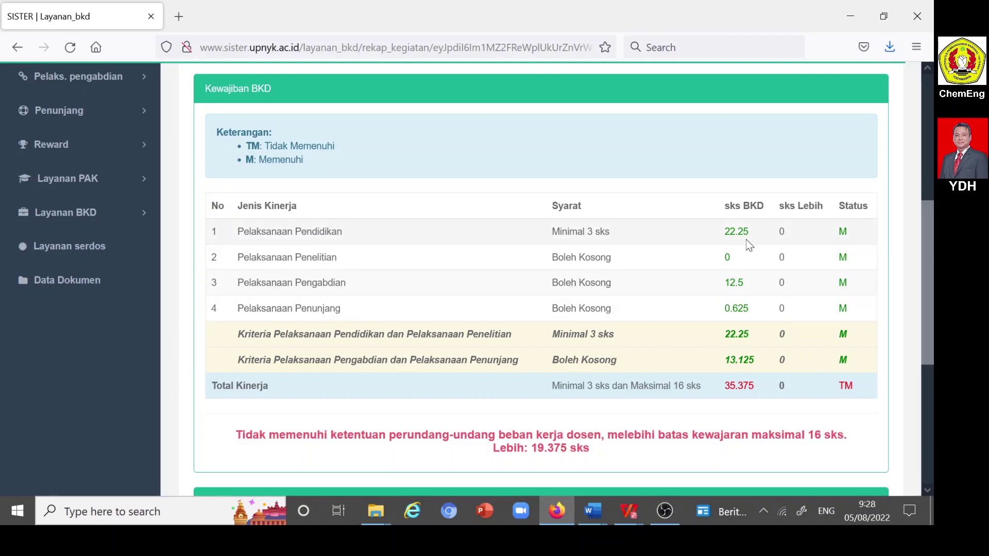
scroll(749, 246, down, 3)
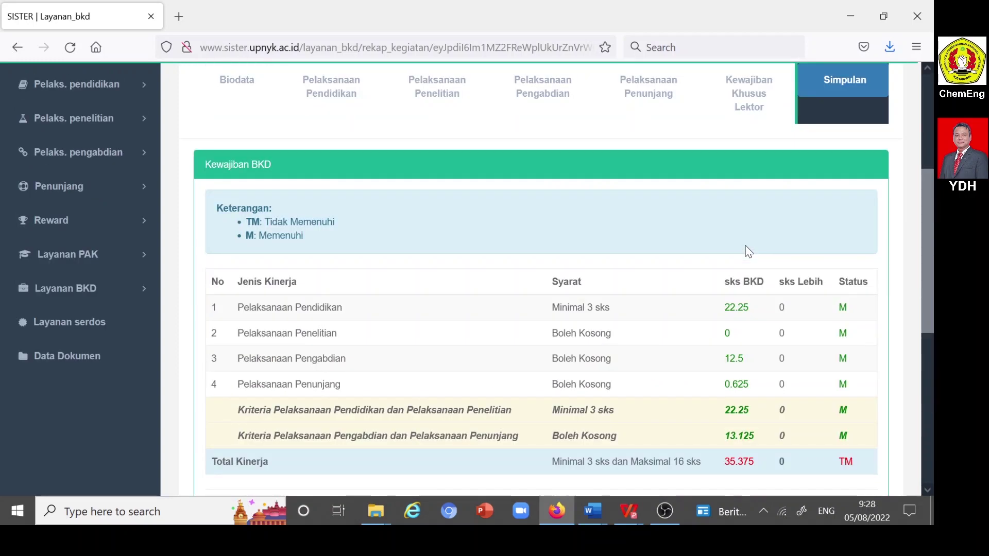
scroll(749, 252, down, 3)
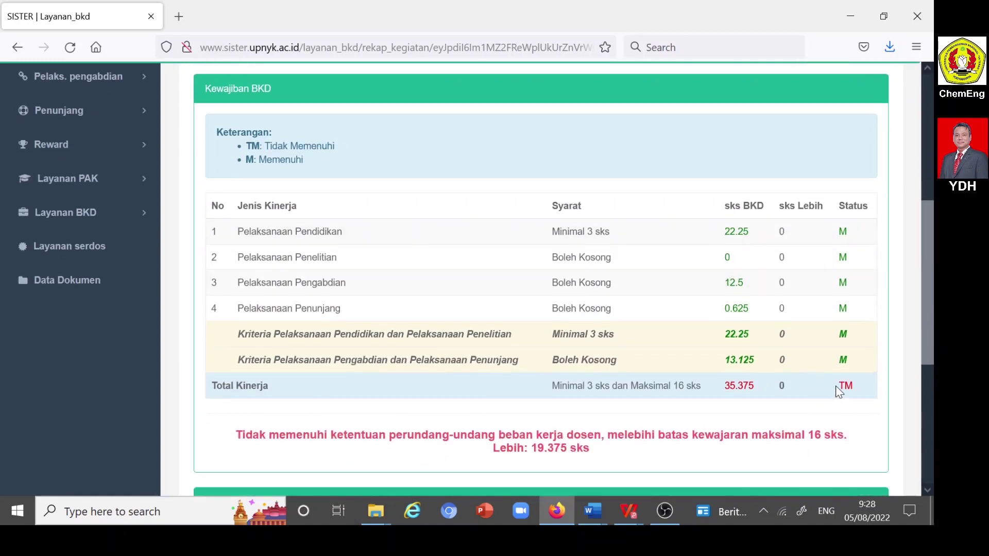
double_click(849, 389)
- Clear the TM highlight and review the Kewajiban Khusus - Lektor obligations panel
scroll(763, 382, down, 3)
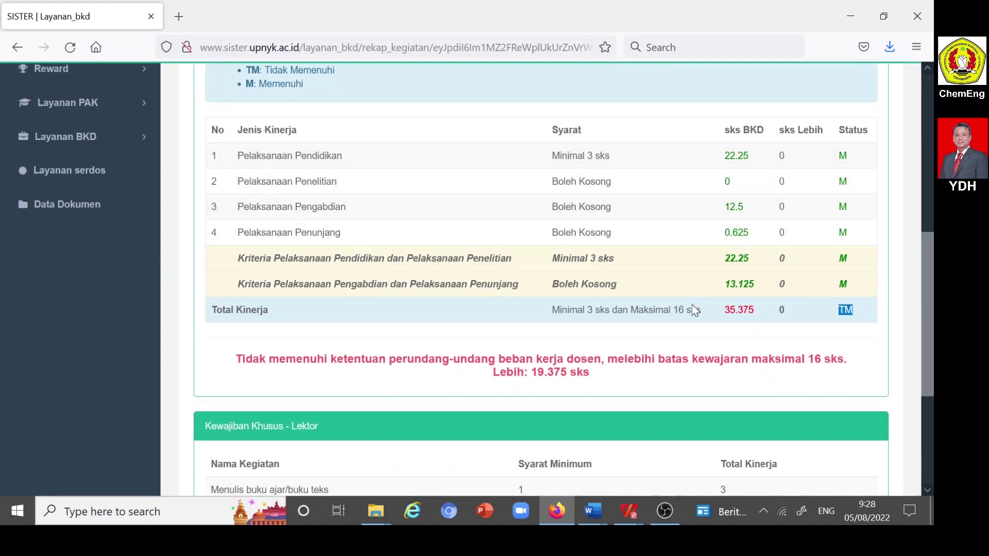
scroll(690, 291, down, 6)
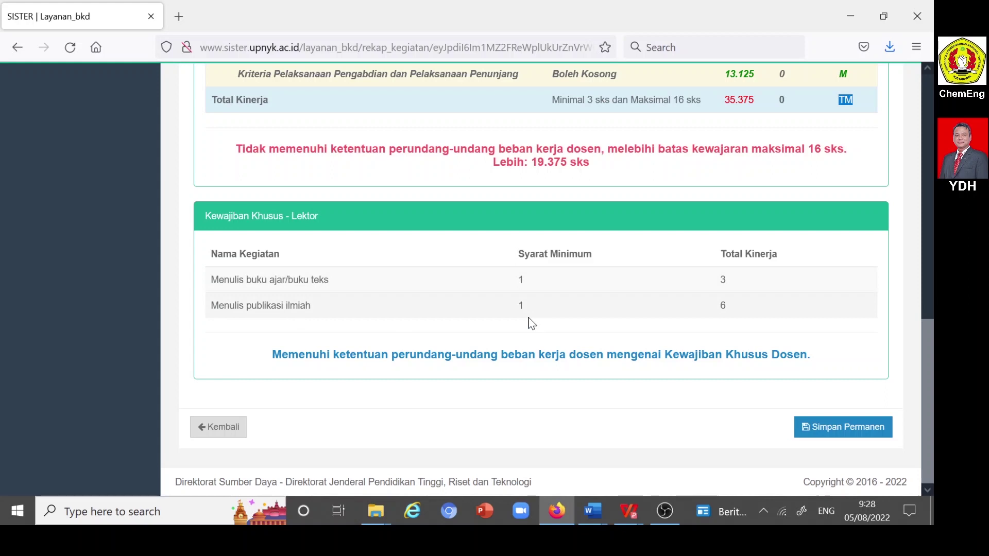
click(731, 282)
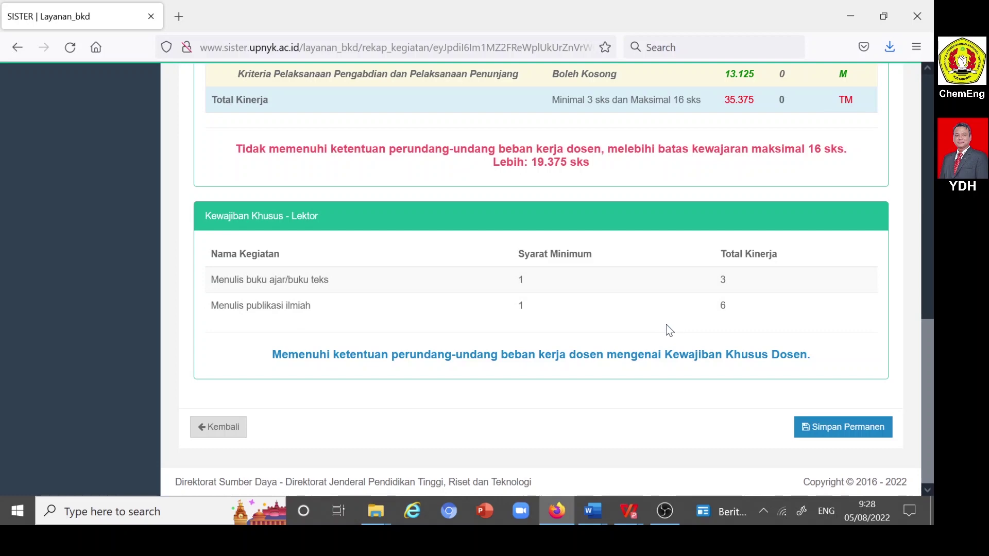
scroll(670, 327, up, 3)
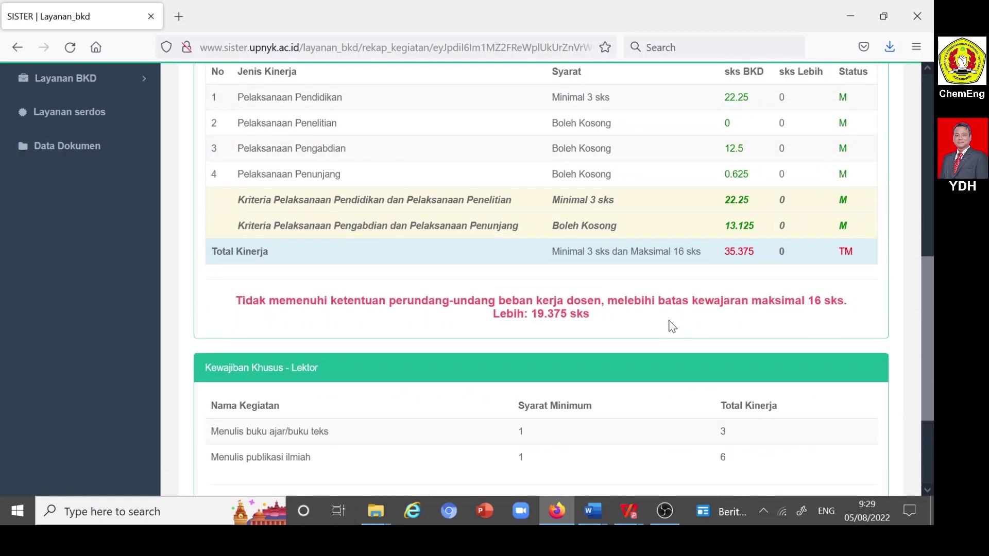
scroll(729, 240, up, 3)
scroll(730, 240, down, 3)
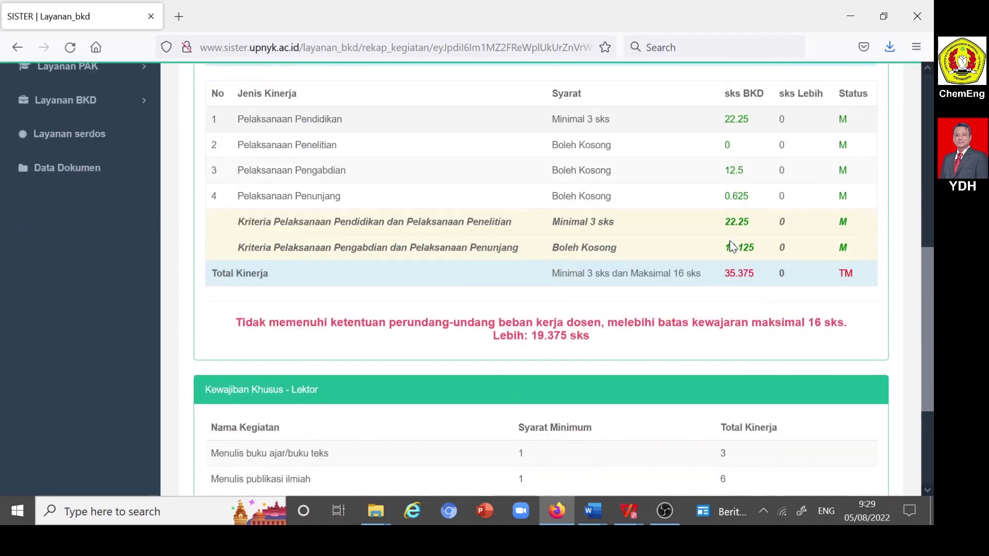
scroll(729, 240, down, 3)
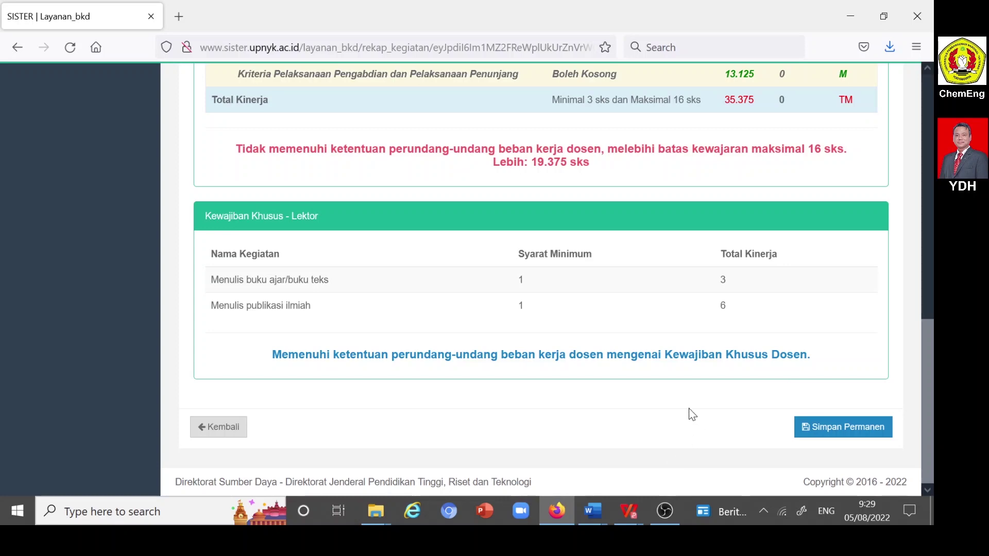
scroll(692, 413, up, 10)
scroll(689, 356, down, 3)
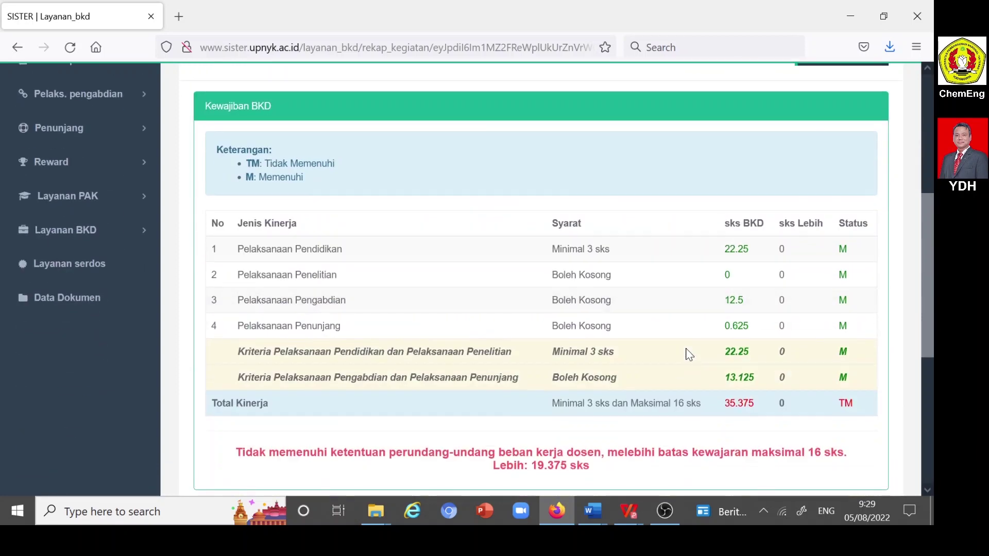
scroll(690, 355, down, 2)
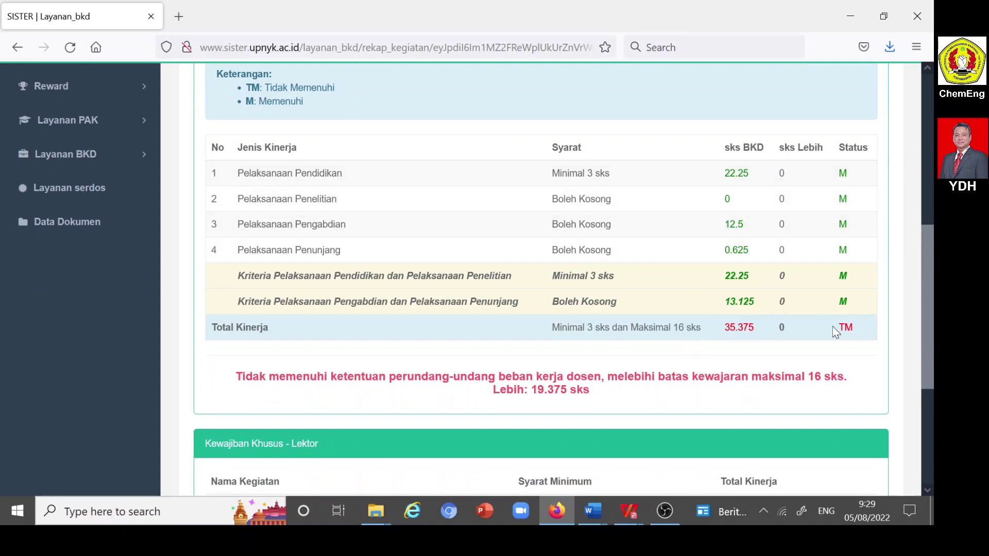
scroll(700, 296, up, 5)
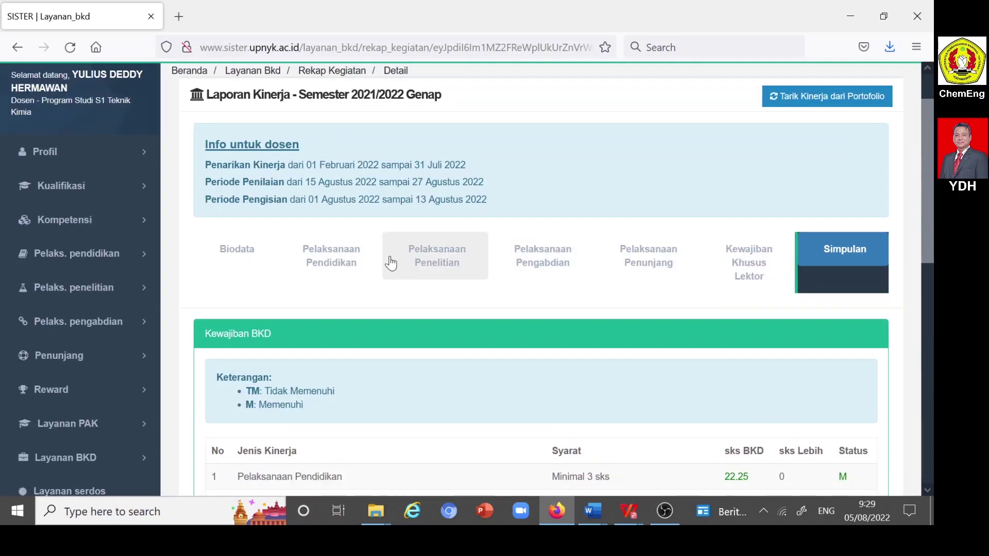
- Open the Pelaksanaan Pendidikan tab and scroll down to the teaching table
click(333, 263)
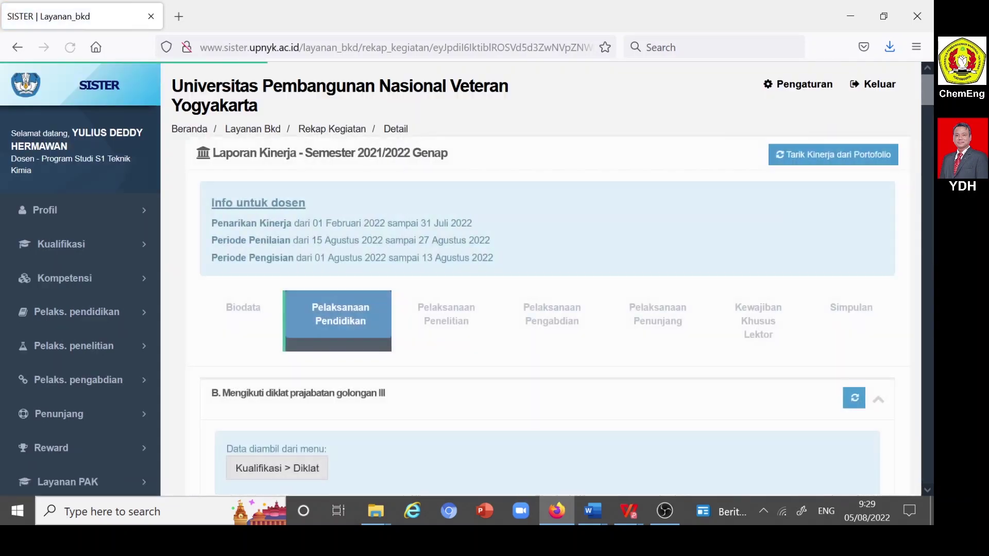
scroll(341, 265, down, 5)
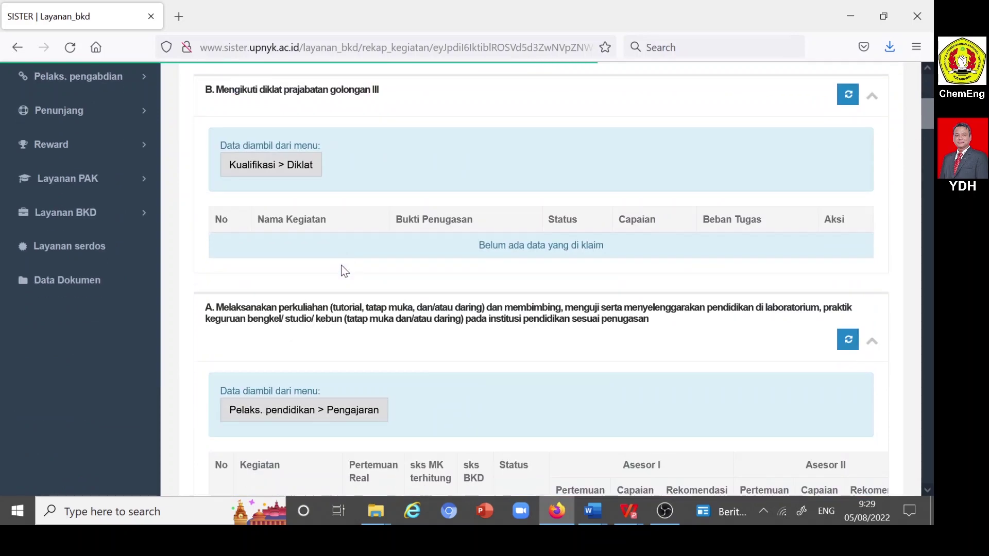
scroll(341, 265, down, 3)
scroll(341, 270, down, 3)
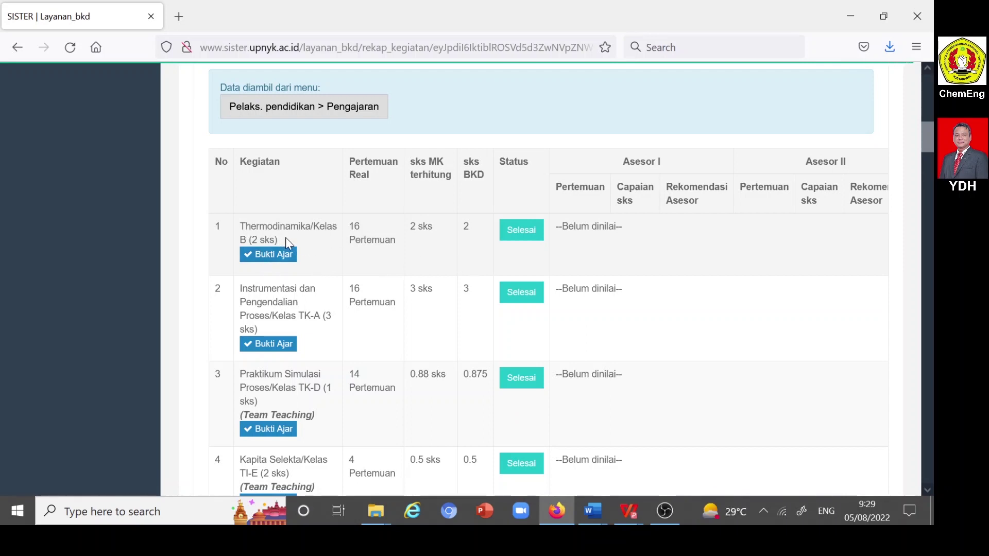
- Change Thermodinamika/Kelas B's status from Selesai to Beban lebih
click(522, 231)
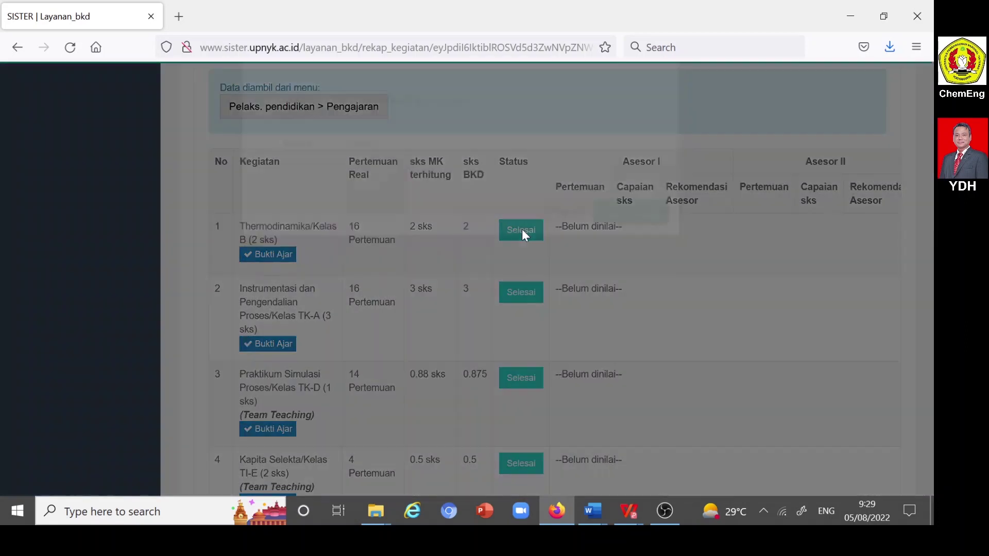
click(651, 195)
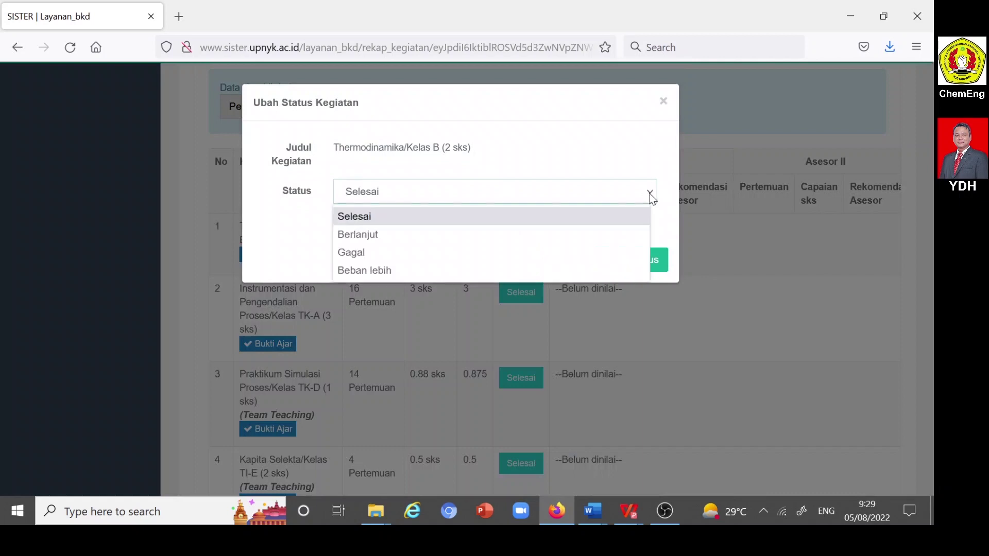
click(368, 271)
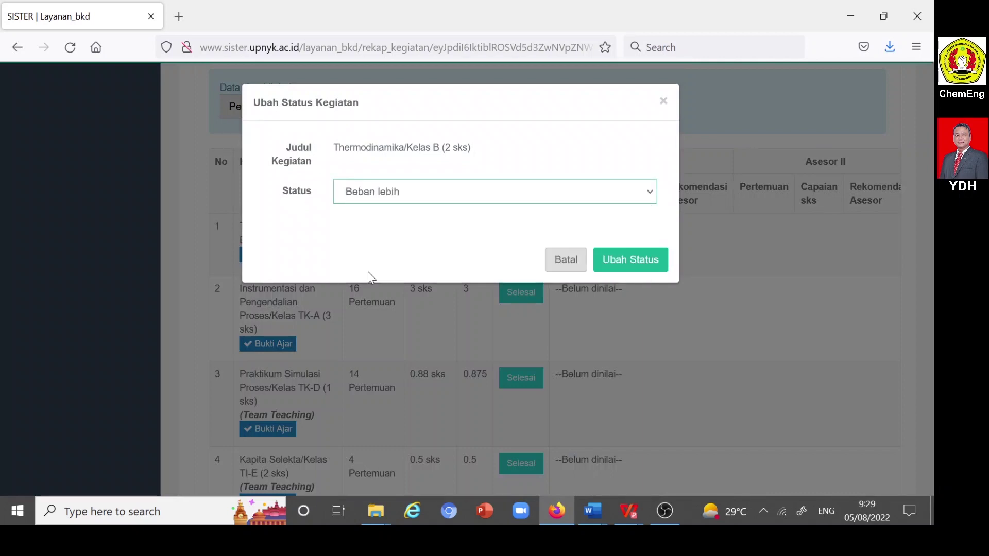
click(643, 261)
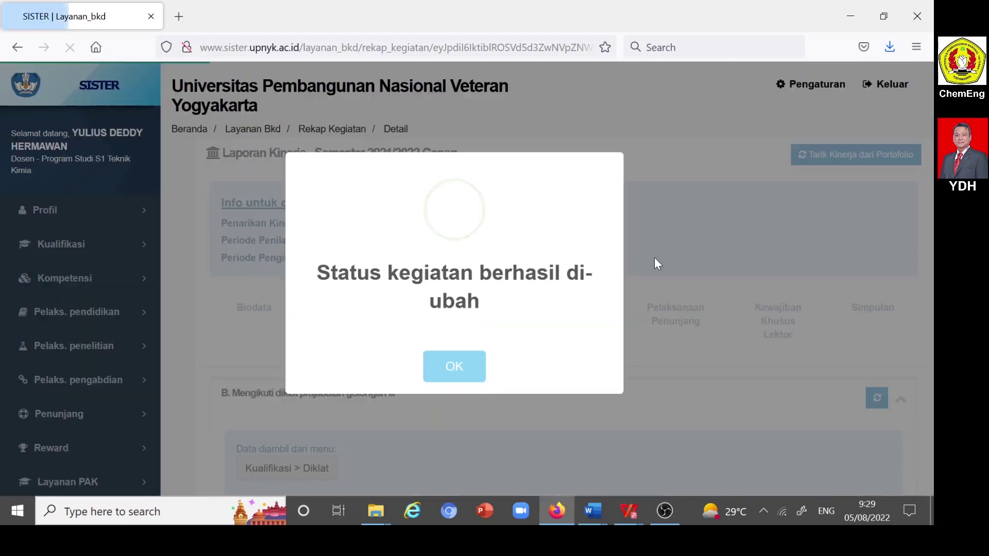
click(454, 376)
scroll(554, 319, down, 6)
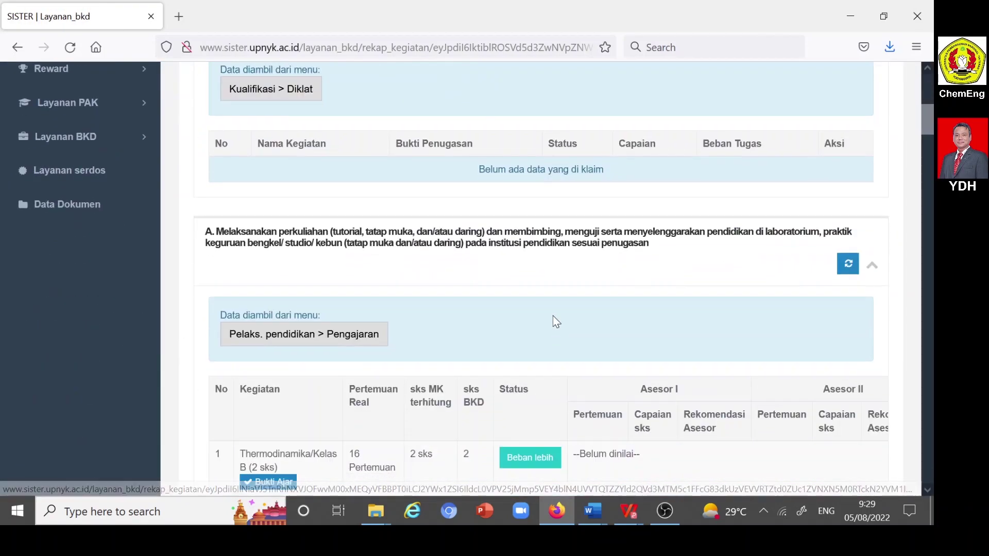
scroll(553, 317, down, 4)
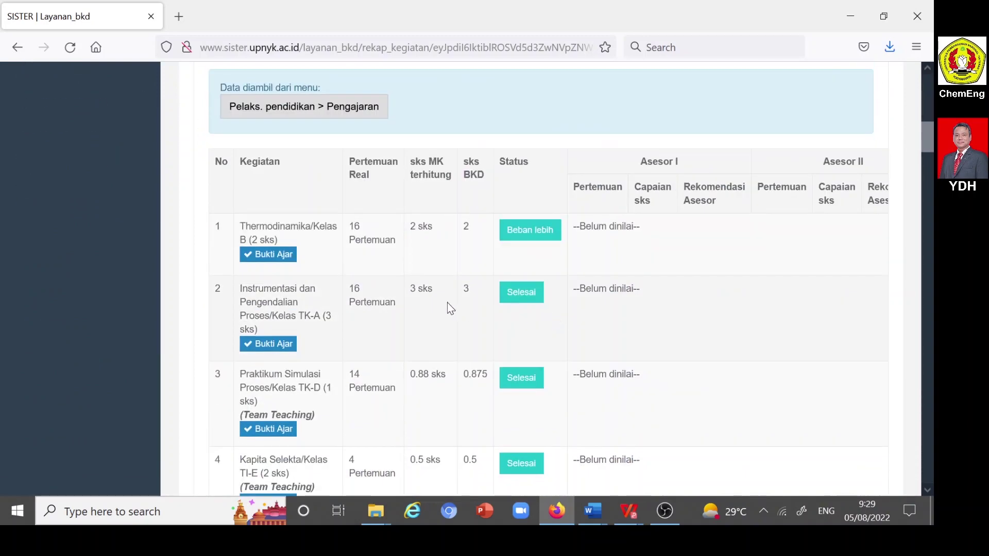
scroll(451, 310, down, 1)
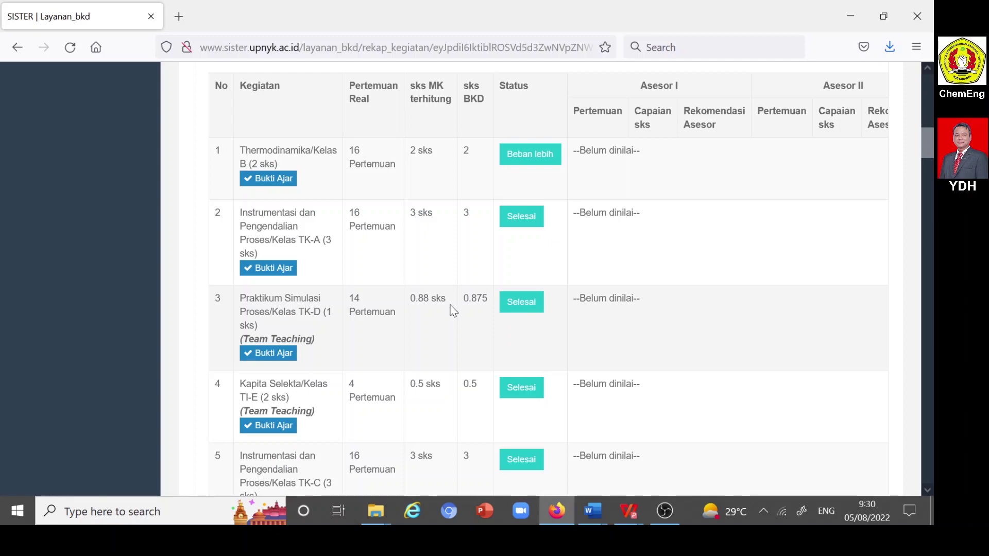
scroll(451, 309, down, 1)
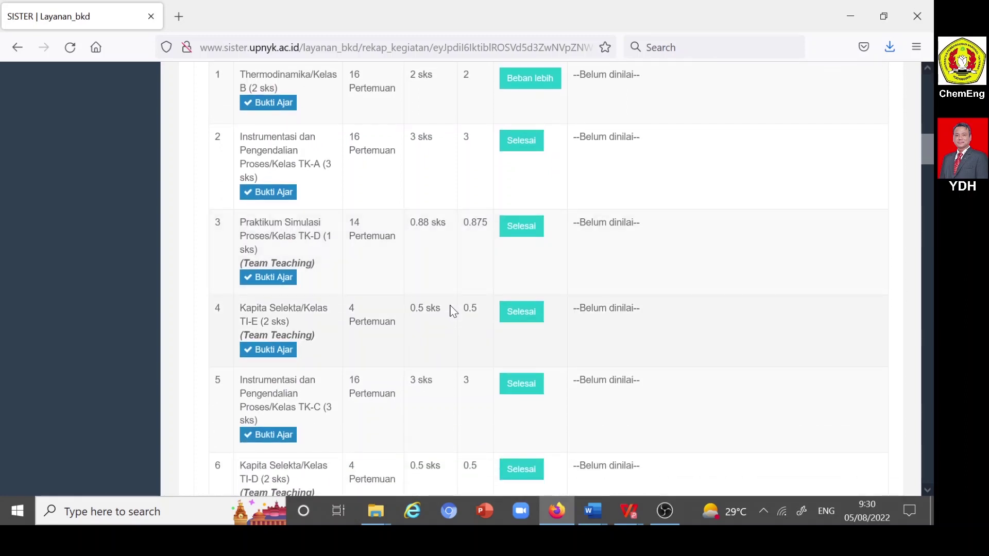
- Mark Praktikum Simulasi Proses/Kelas TK-D as Beban lebih
click(523, 229)
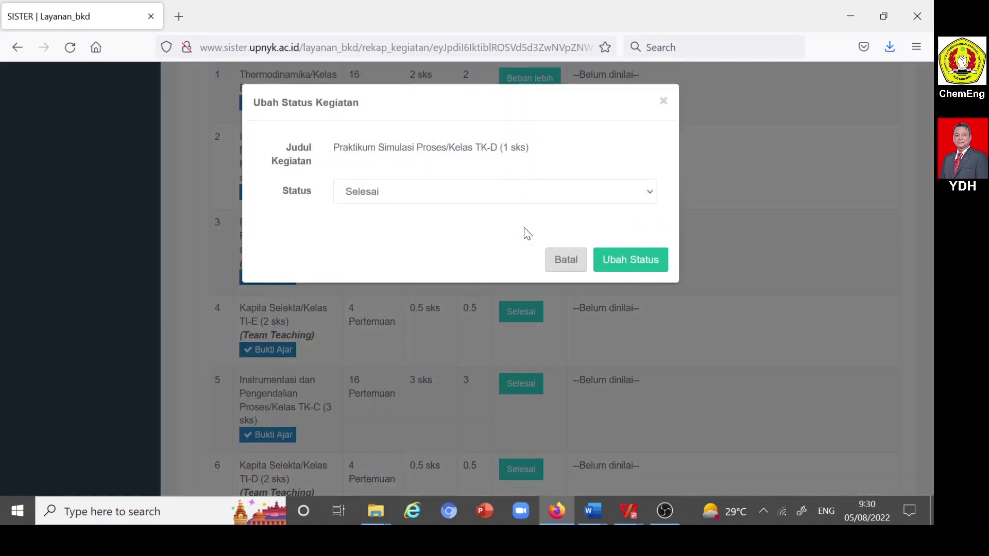
click(650, 194)
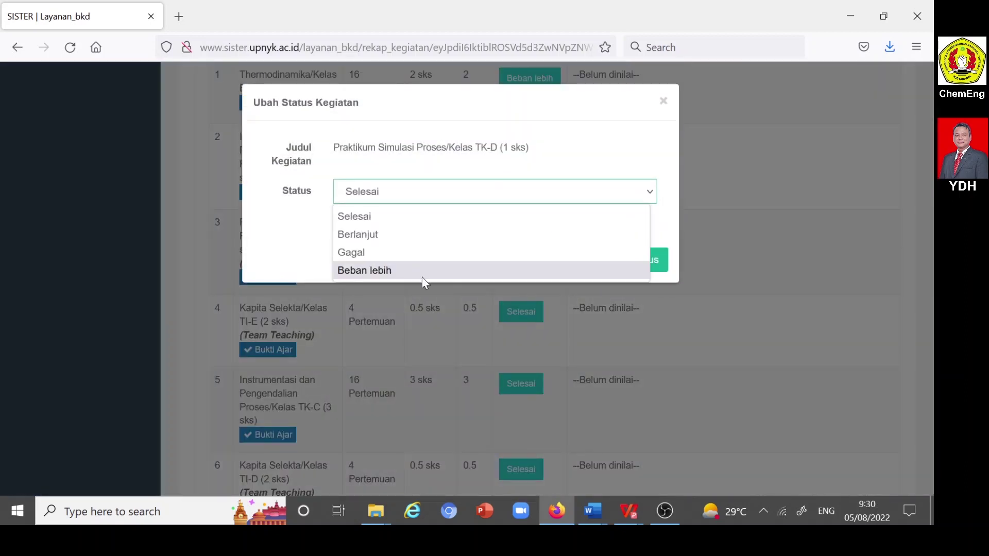
click(383, 271)
click(639, 263)
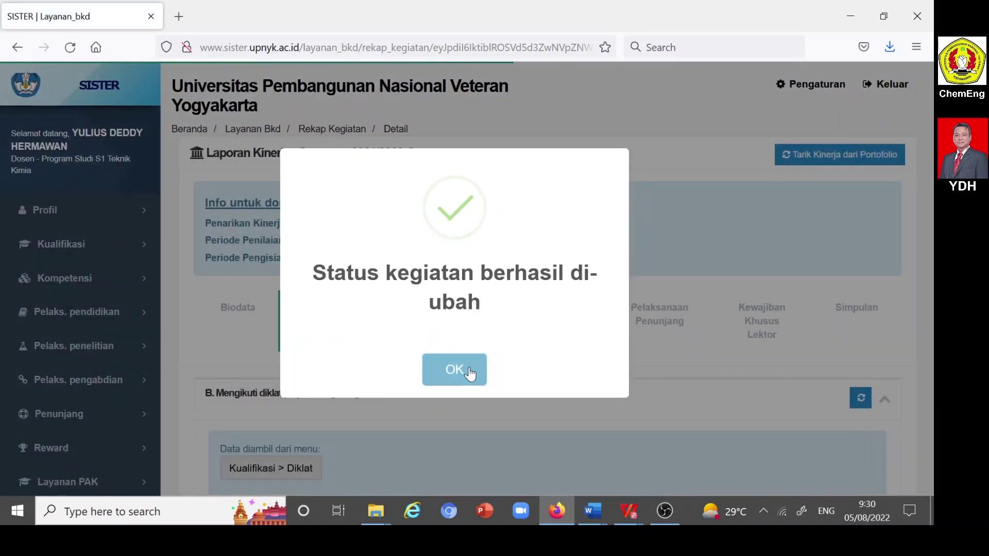
click(470, 372)
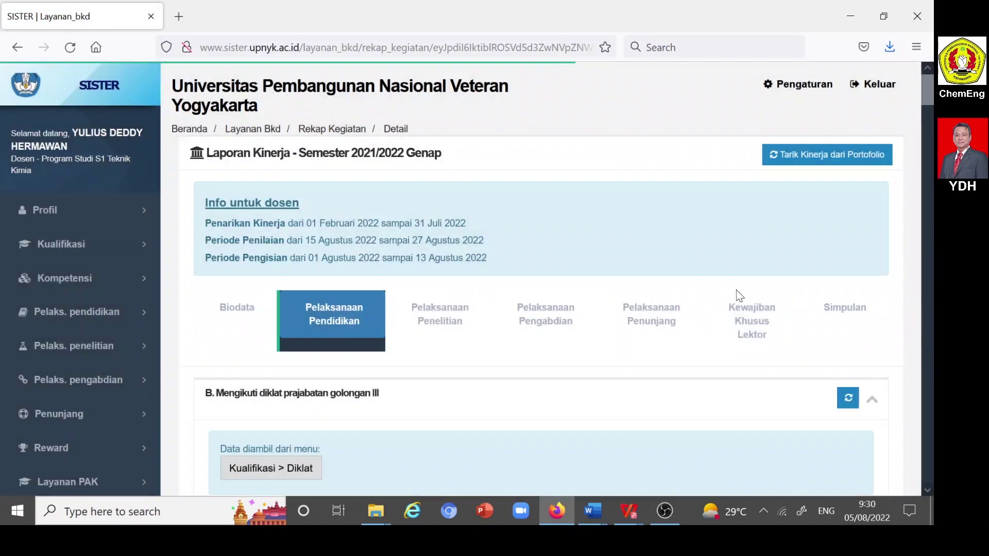
scroll(693, 291, down, 5)
scroll(693, 281, down, 10)
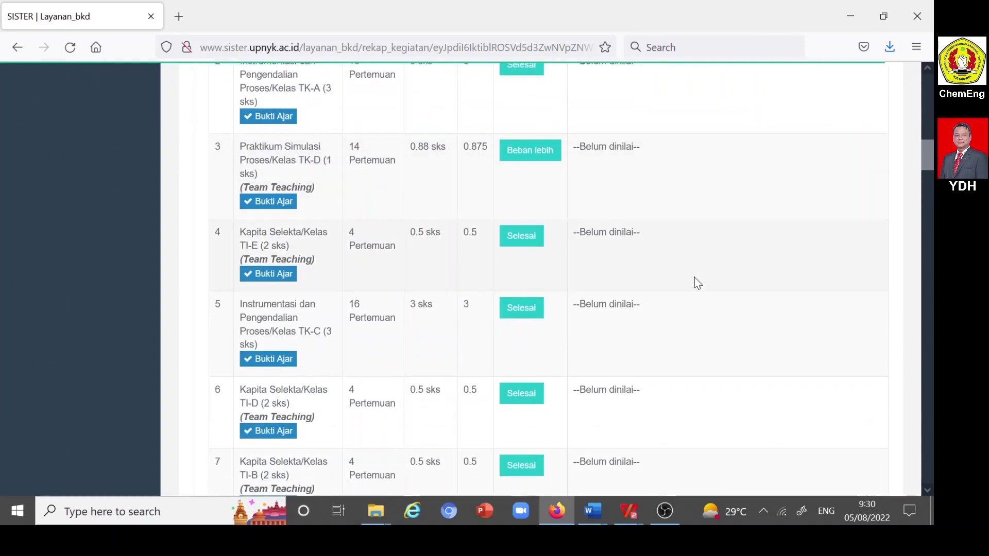
scroll(696, 283, down, 2)
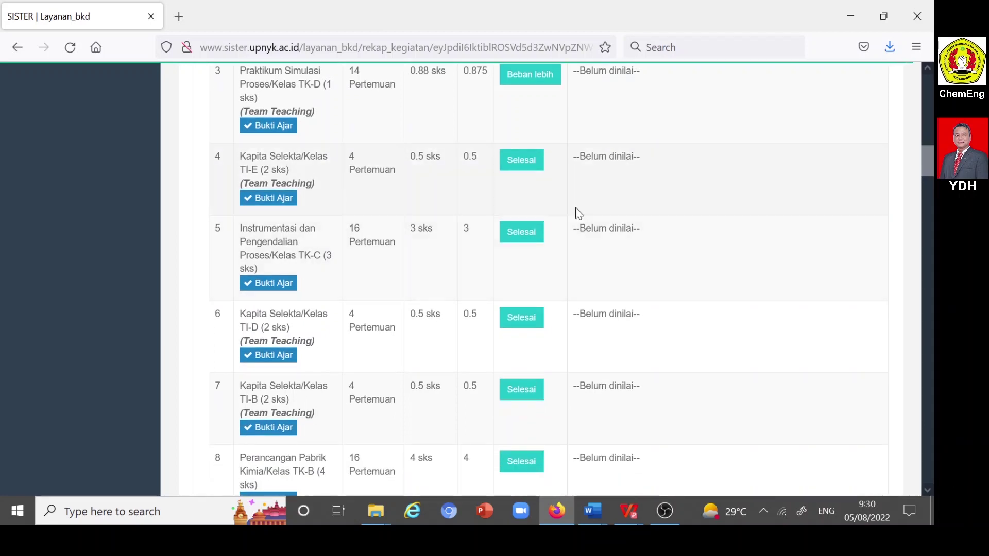
- Mark Kapita Selekta/Kelas TI-E as Beban lebih
click(519, 168)
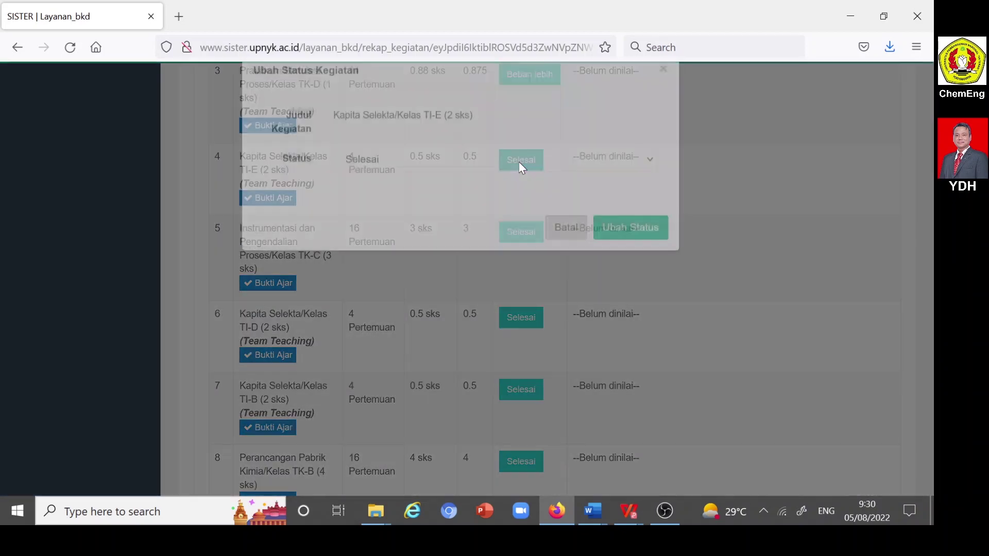
click(650, 192)
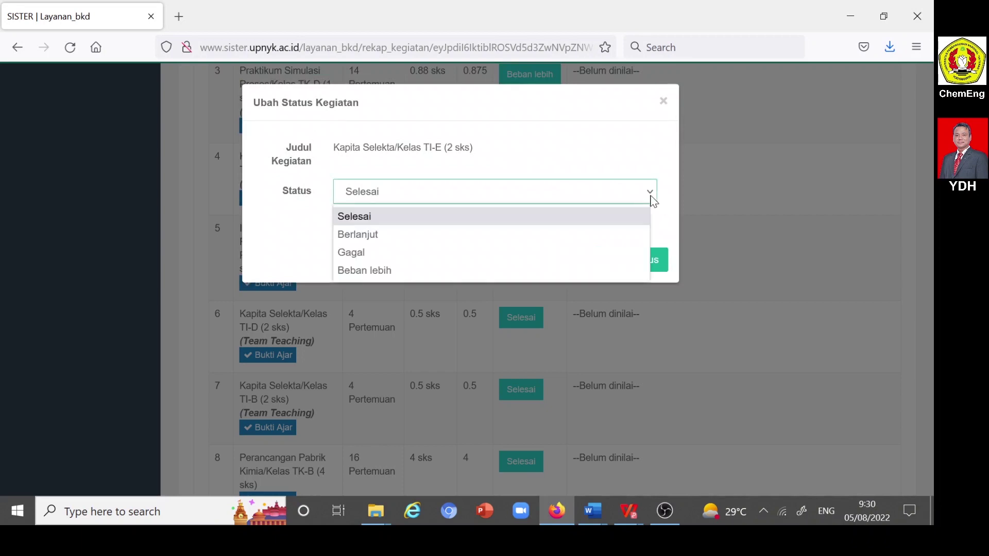
click(395, 276)
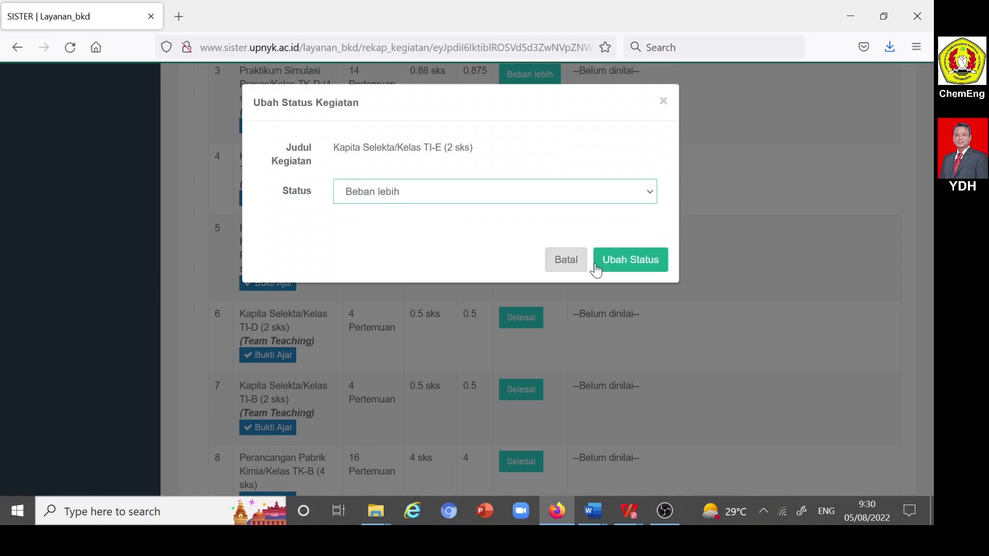
click(648, 265)
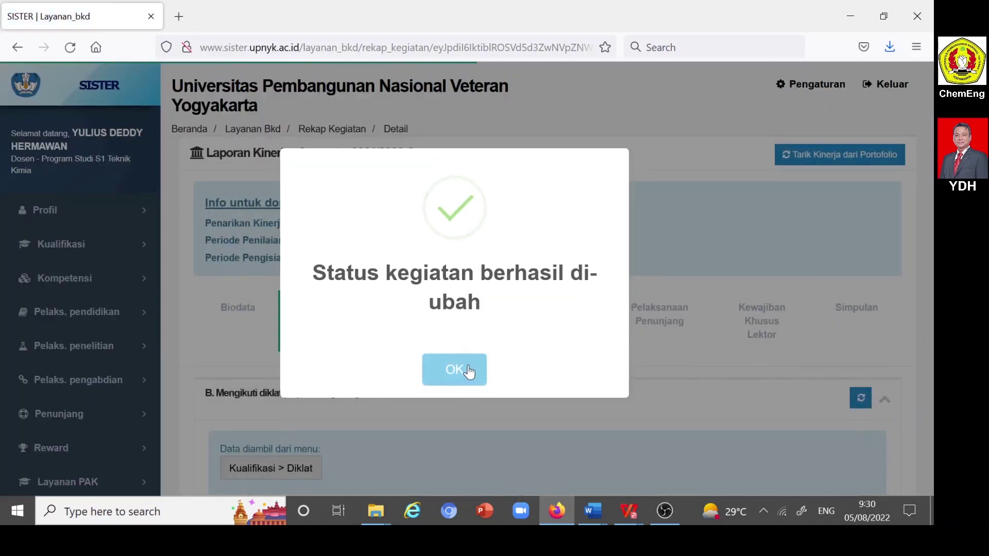
click(469, 372)
scroll(539, 309, down, 15)
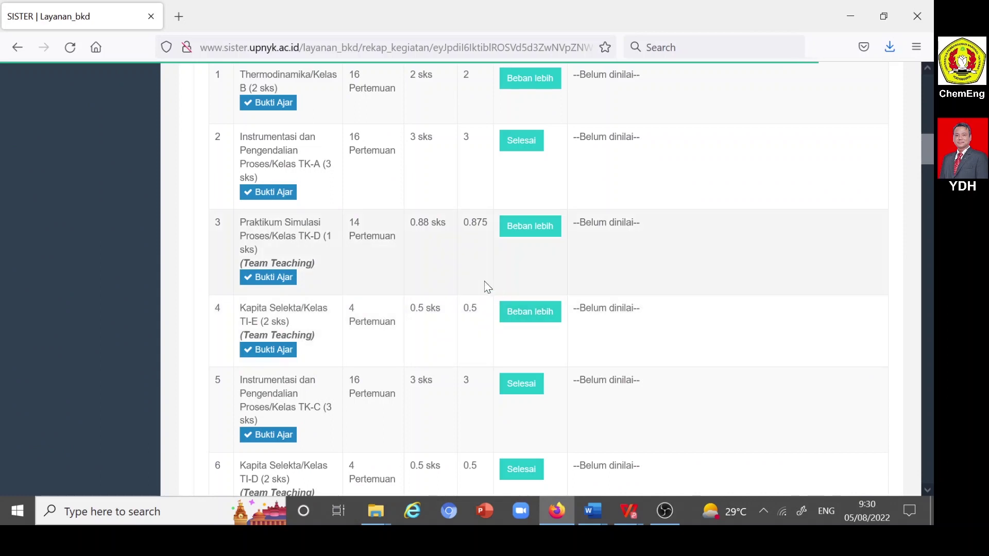
scroll(485, 287, up, 2)
scroll(486, 285, down, 2)
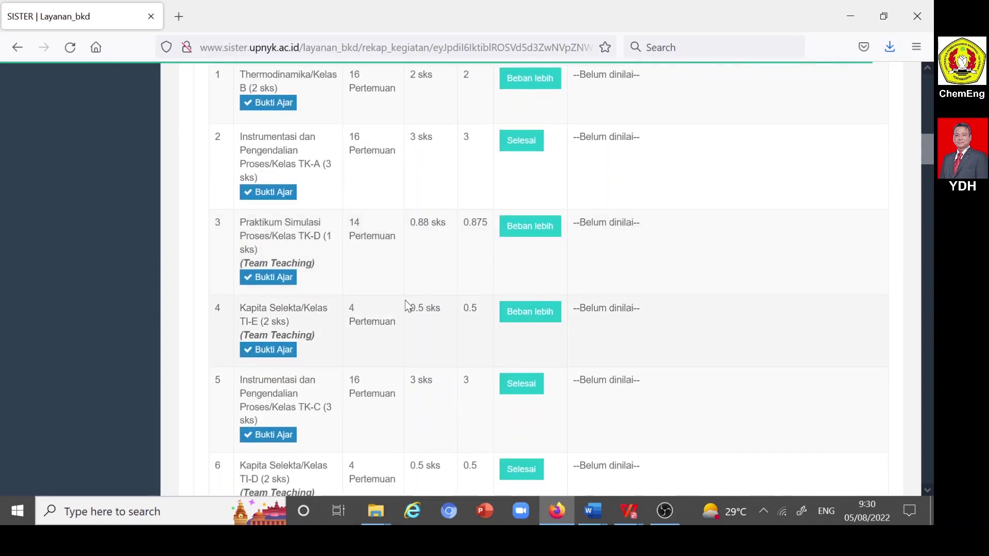
scroll(407, 304, down, 2)
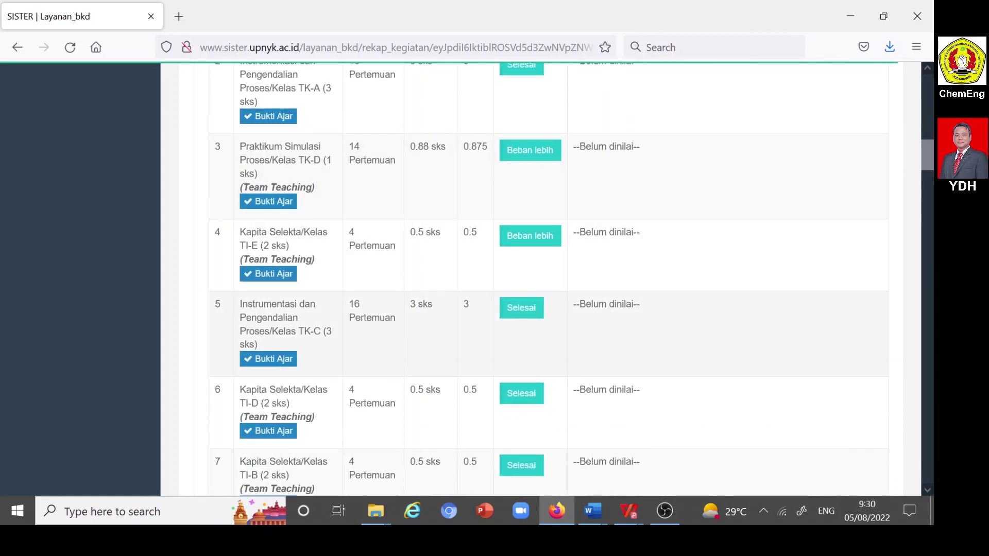
- Mark Kapita Selekta/Kelas TI-D as Beban lebih
click(524, 397)
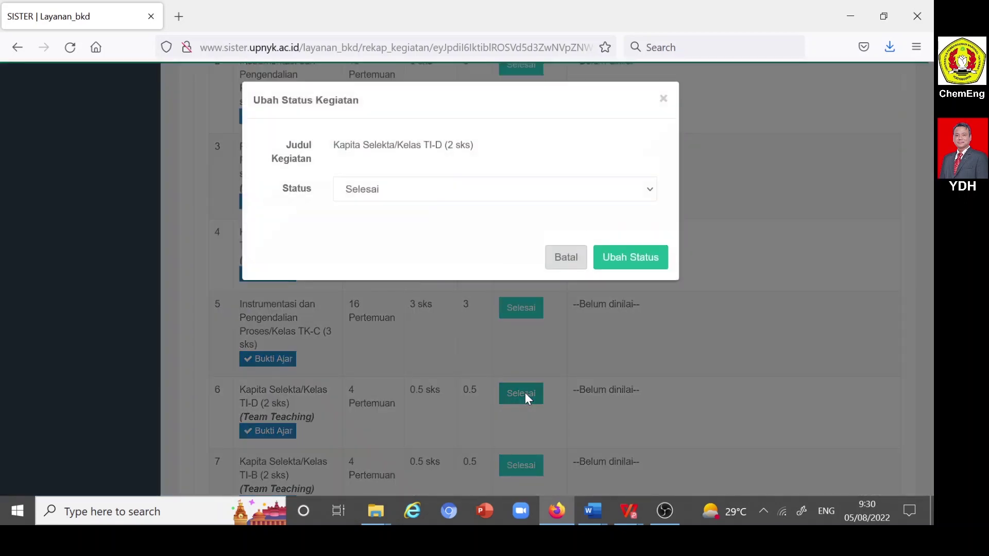
click(650, 191)
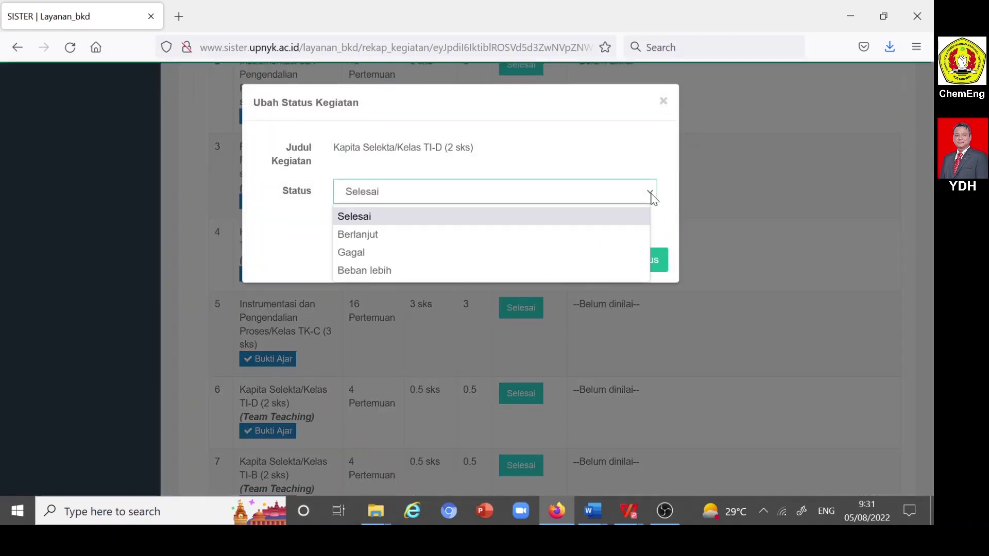
click(375, 270)
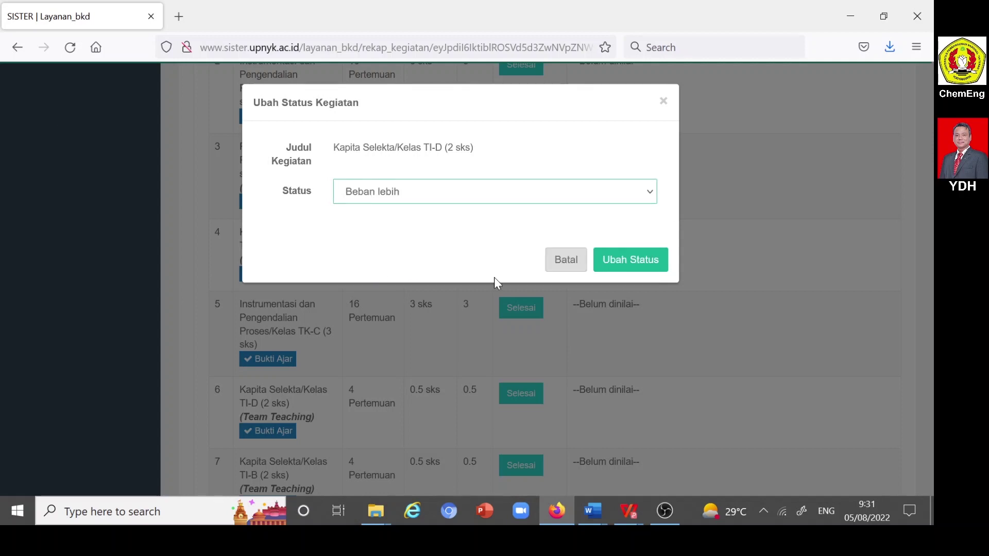
click(620, 266)
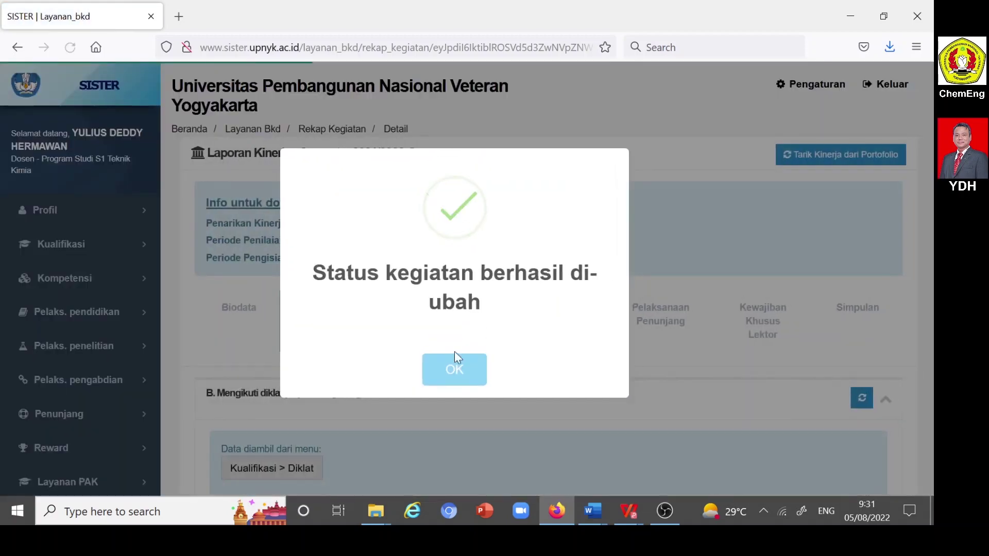
click(454, 367)
scroll(475, 331, down, 15)
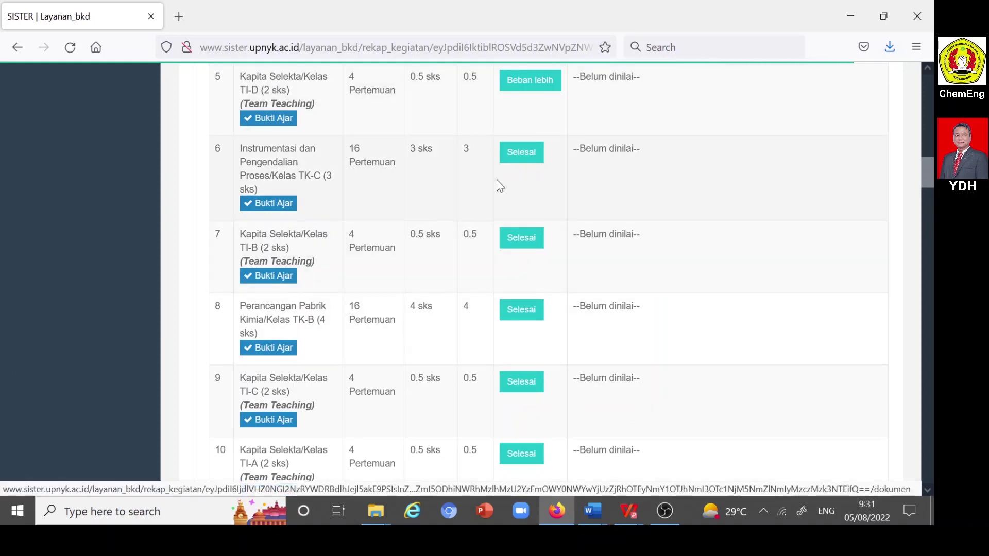
- Mark Instrumentasi dan Pengendalian Proses/Kelas TK-C as Beban lebih
click(531, 156)
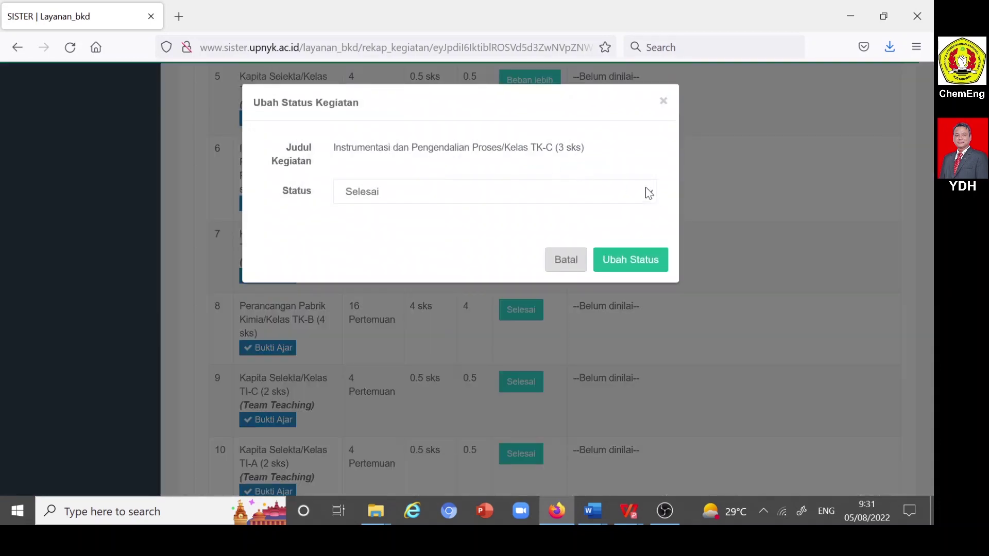
click(648, 193)
click(382, 270)
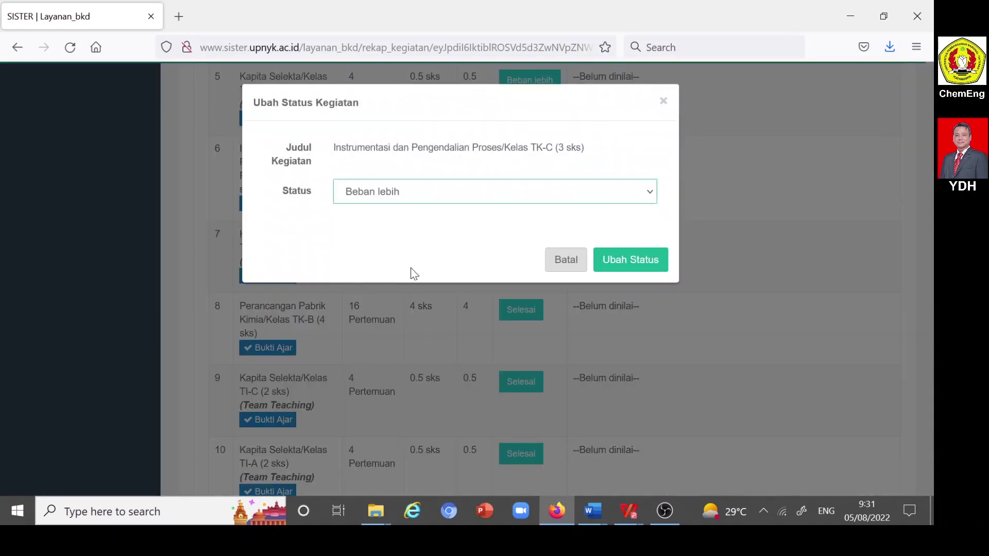
click(639, 264)
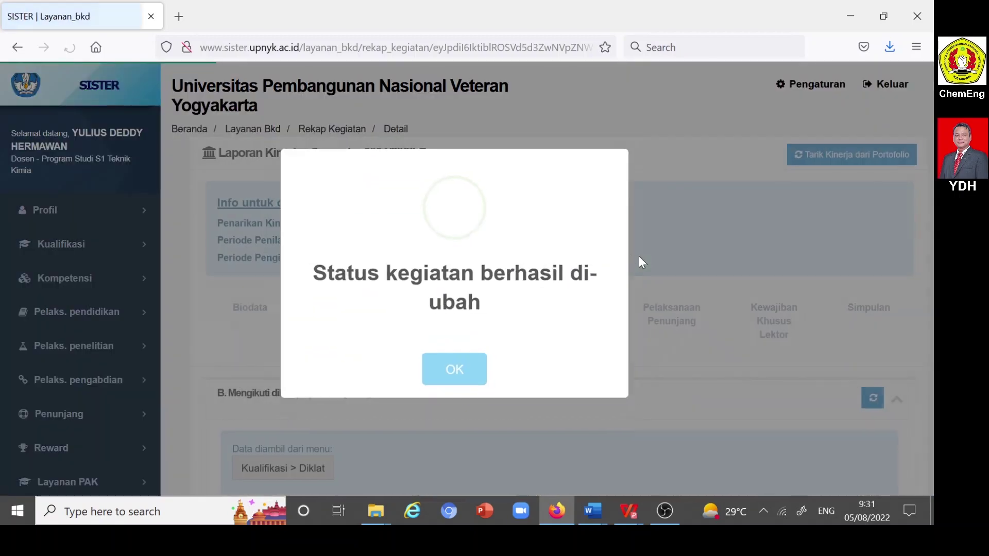
click(470, 374)
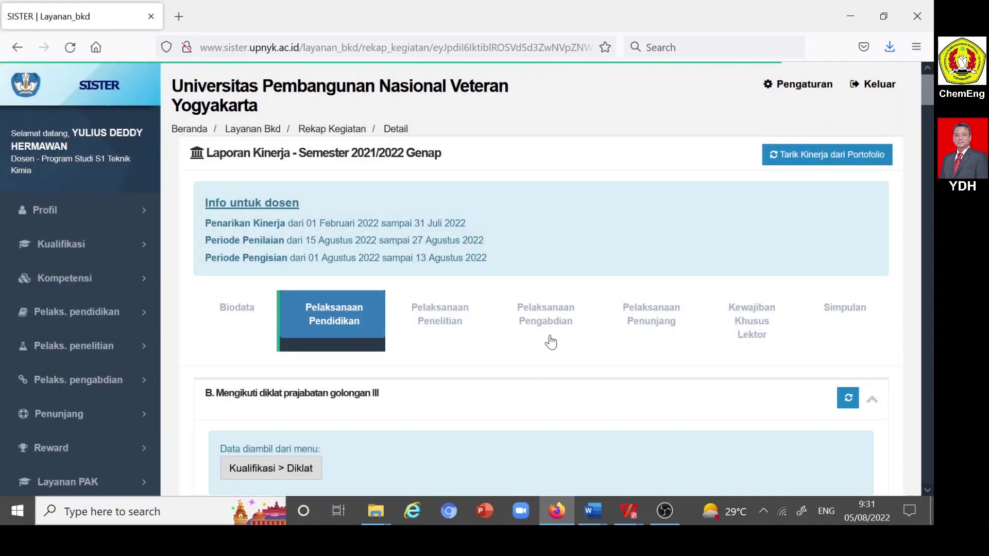
- In the Pelaksanaan Pengabdian tab, mark the OPL field study activity as Beban lebih
scroll(539, 330, down, 4)
scroll(540, 332, up, 3)
click(545, 249)
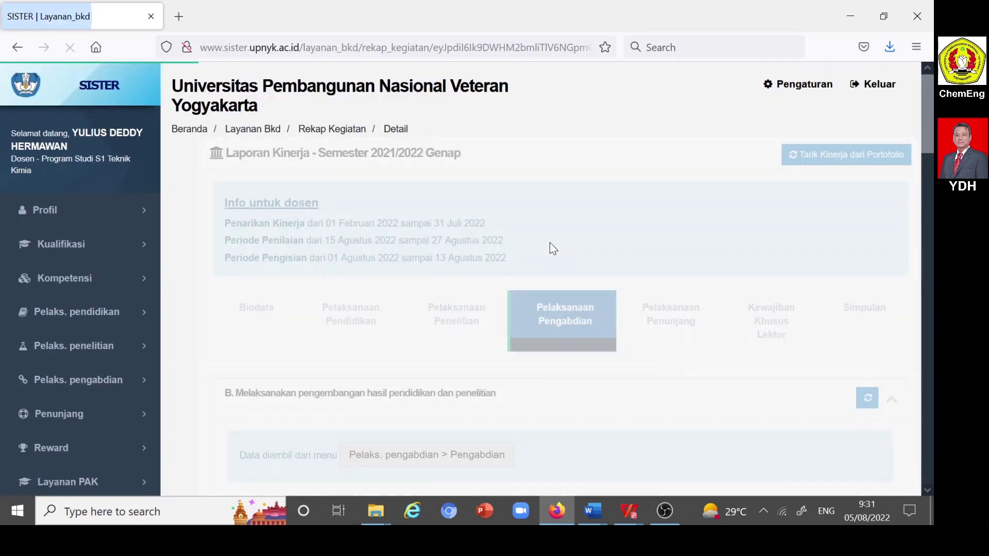
scroll(547, 255, down, 5)
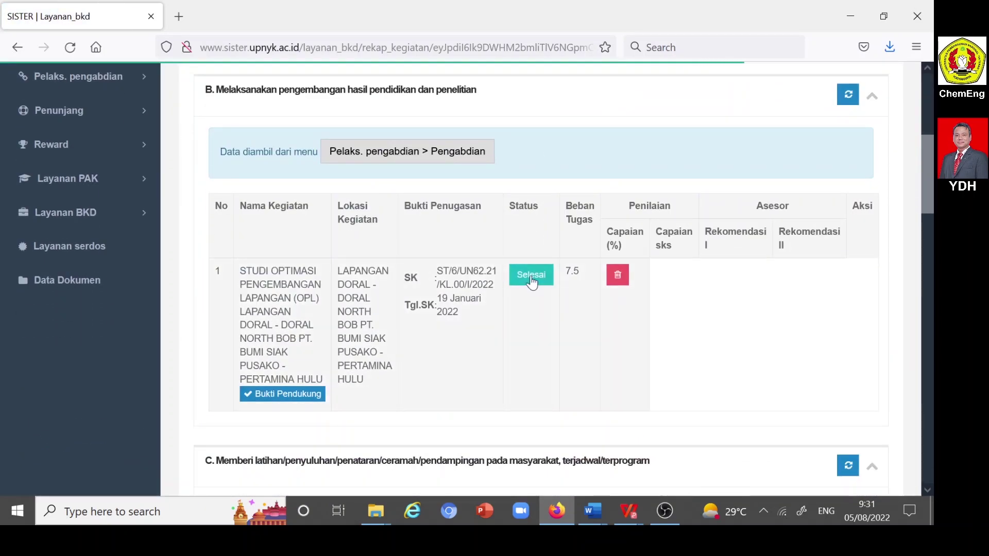
click(530, 278)
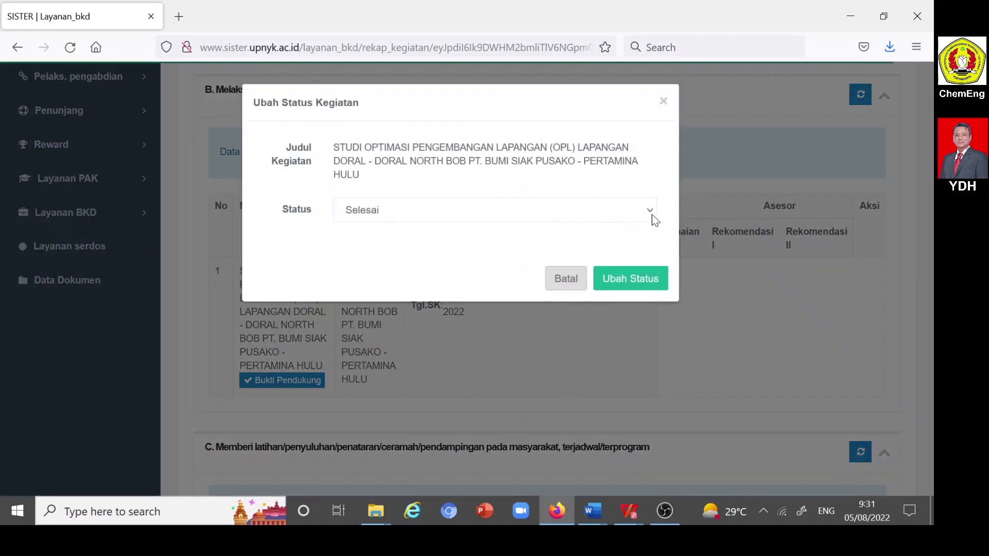
click(650, 213)
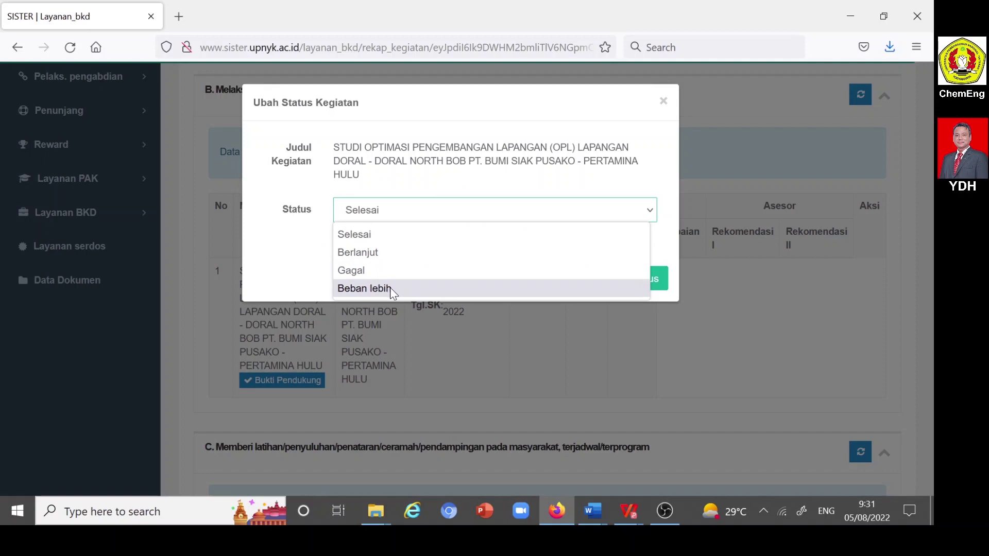
click(390, 288)
click(631, 286)
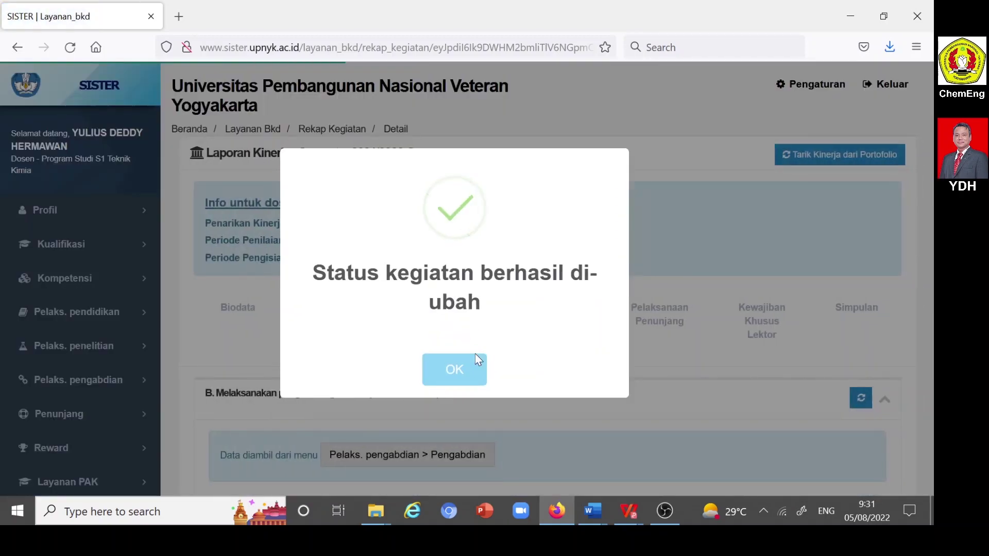
click(469, 367)
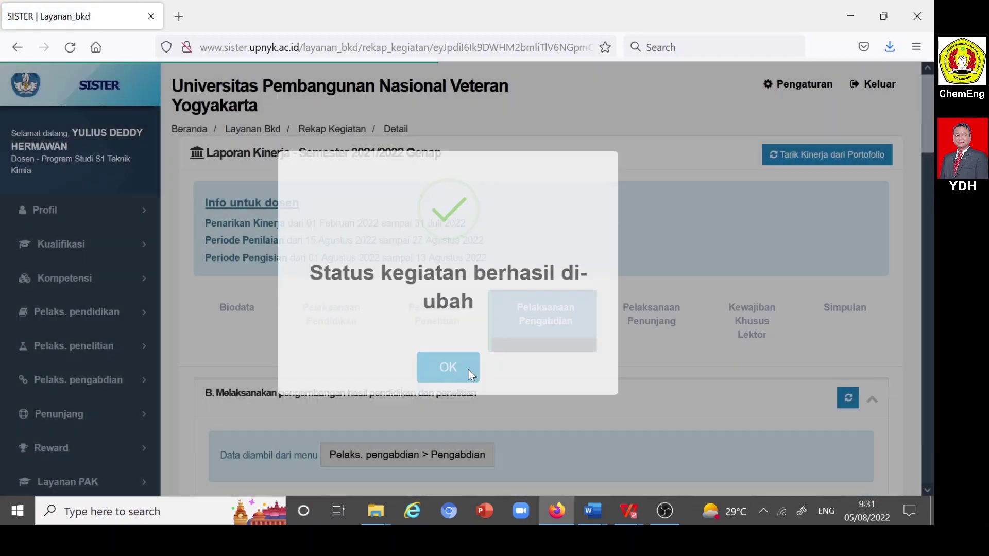
- Mark the section G Eksergi journal-editor activity as Beban lebih
scroll(567, 323, down, 10)
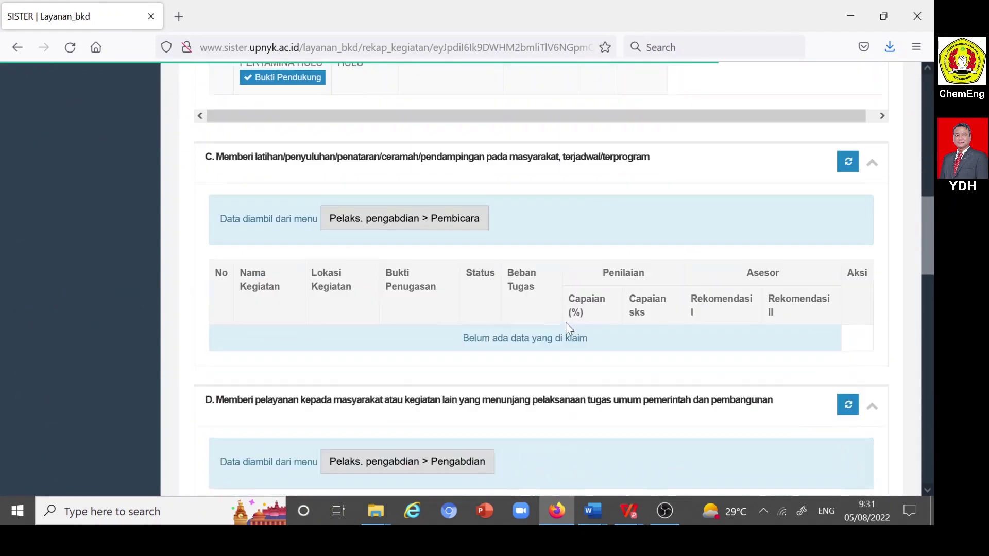
scroll(567, 323, down, 15)
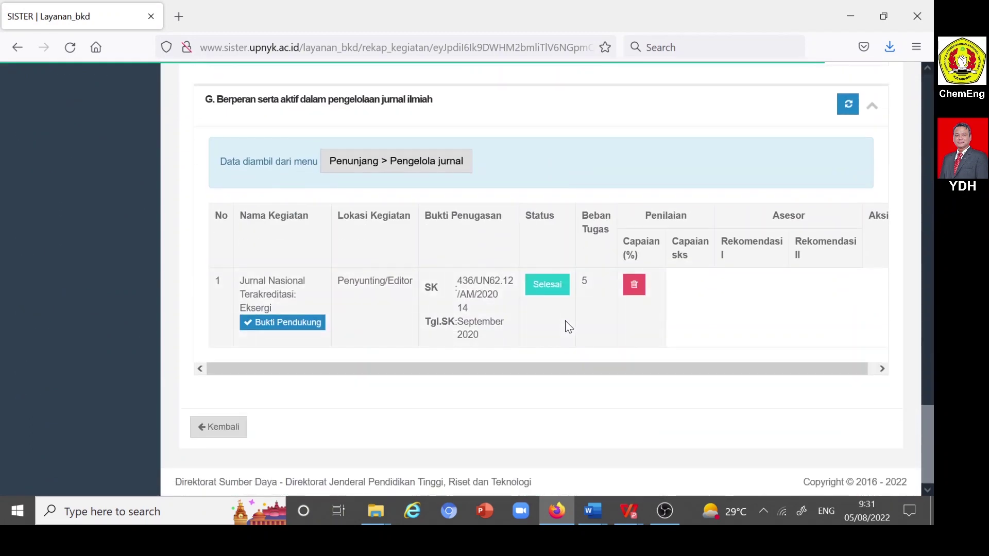
click(545, 291)
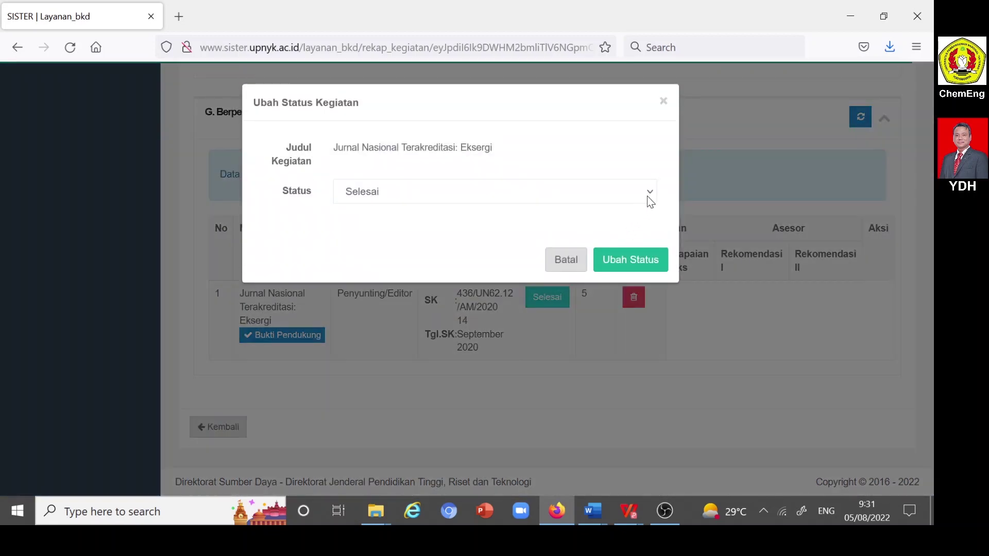
click(648, 196)
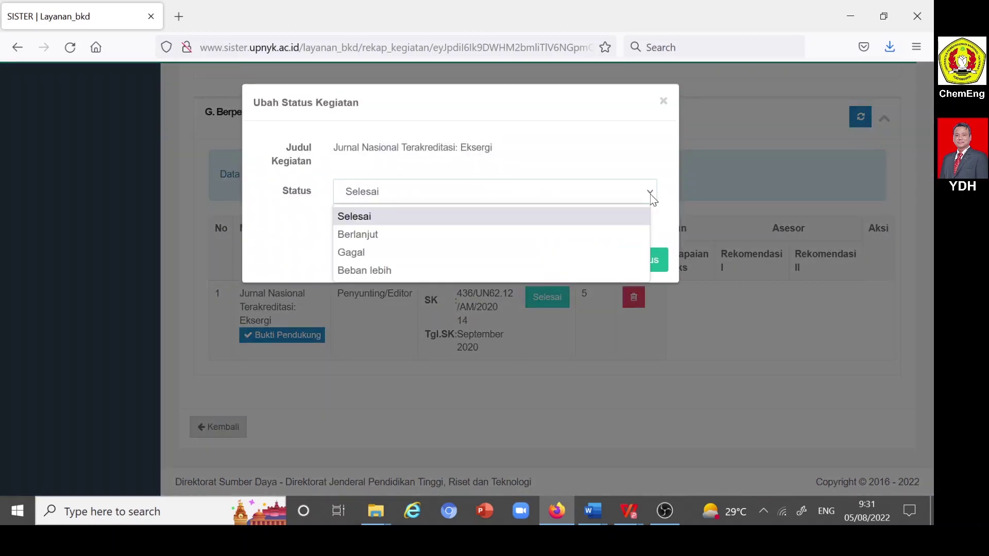
click(382, 272)
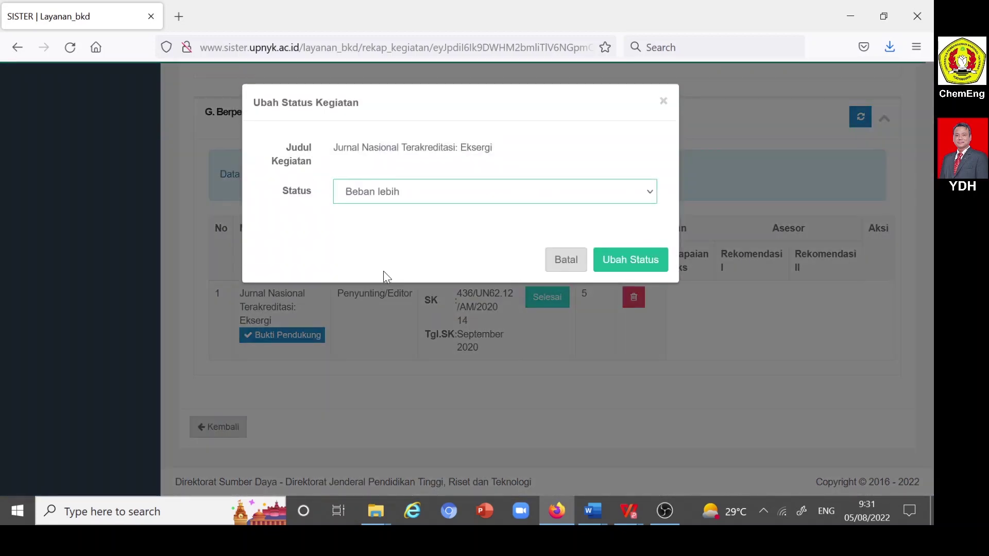
click(632, 266)
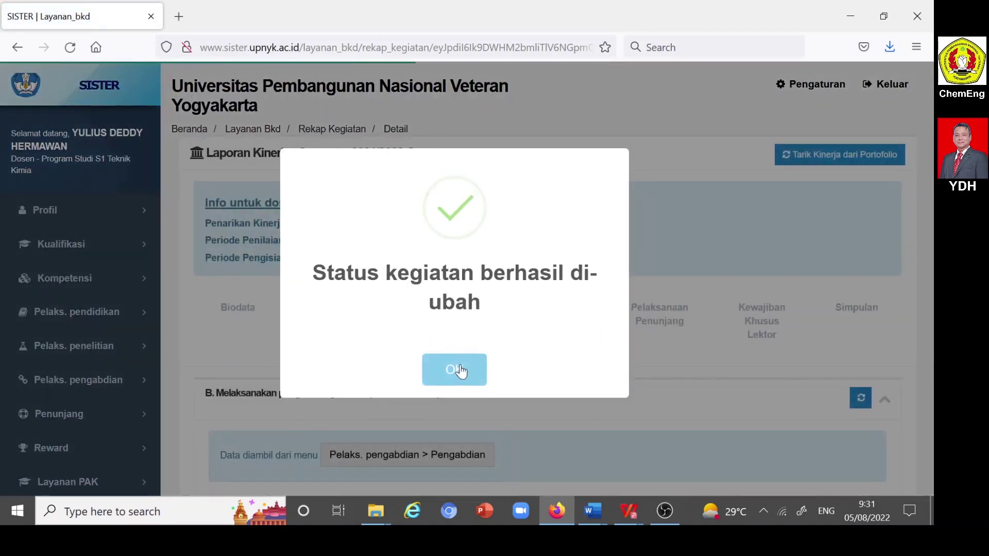
click(461, 364)
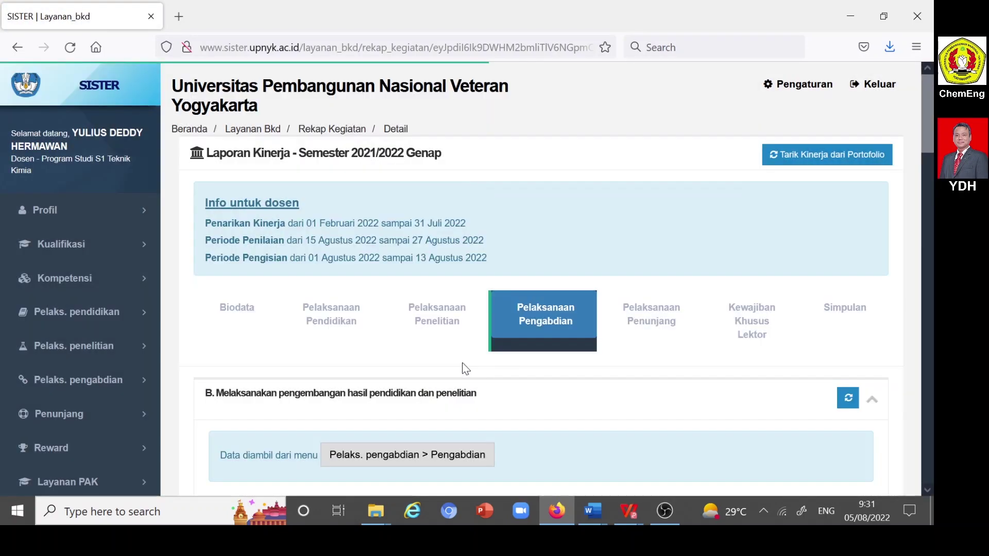
- Review the Simpulan: Total Kinerja 16 sks, 19.375 sks lebih, marked M, Lektor obligations met
click(843, 314)
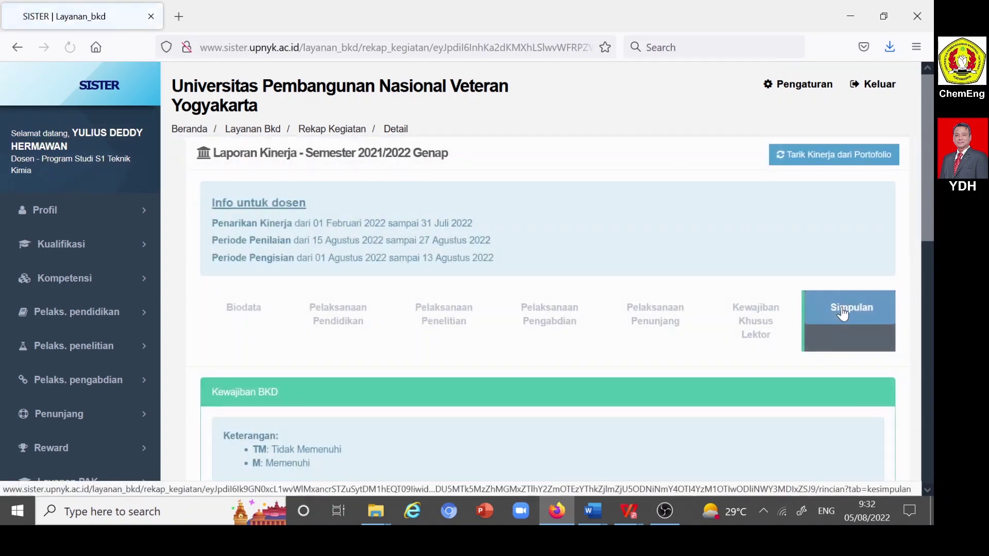
scroll(760, 307, down, 7)
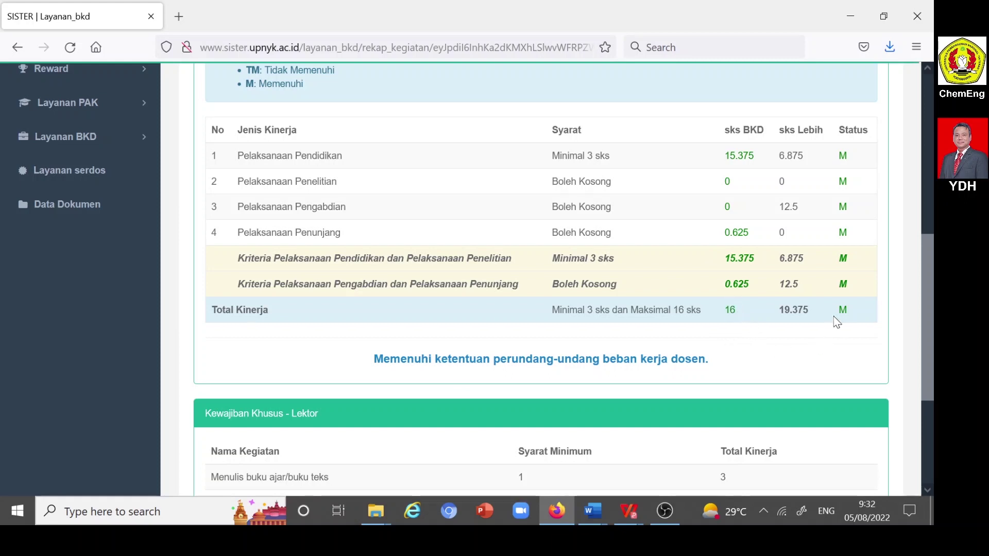
scroll(832, 312, down, 3)
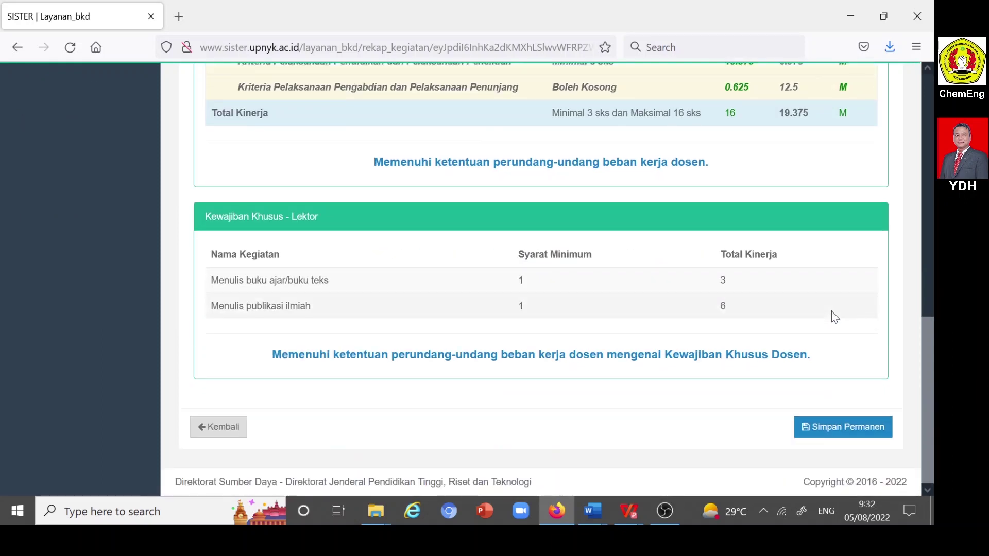
scroll(823, 312, up, 5)
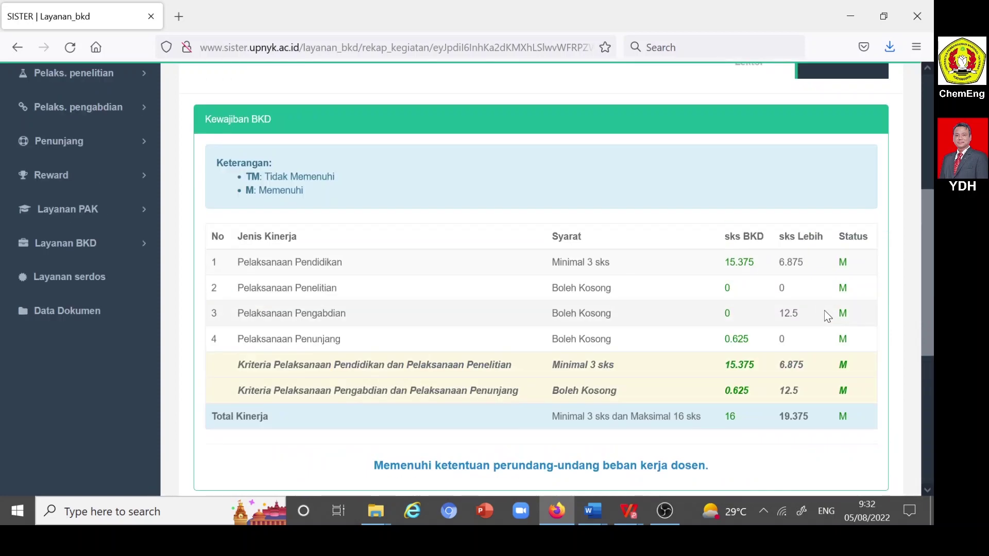
scroll(824, 310, down, 3)
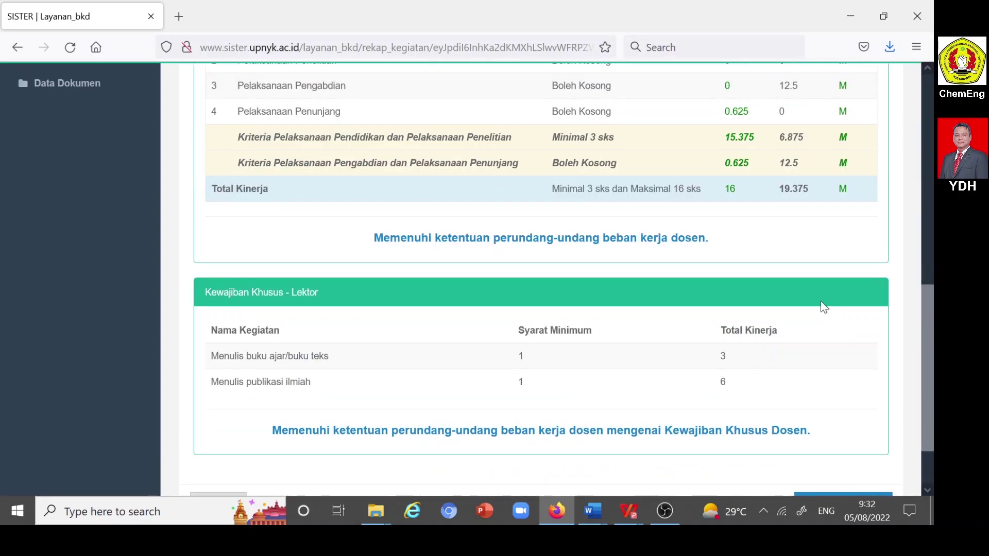
scroll(764, 389, down, 1)
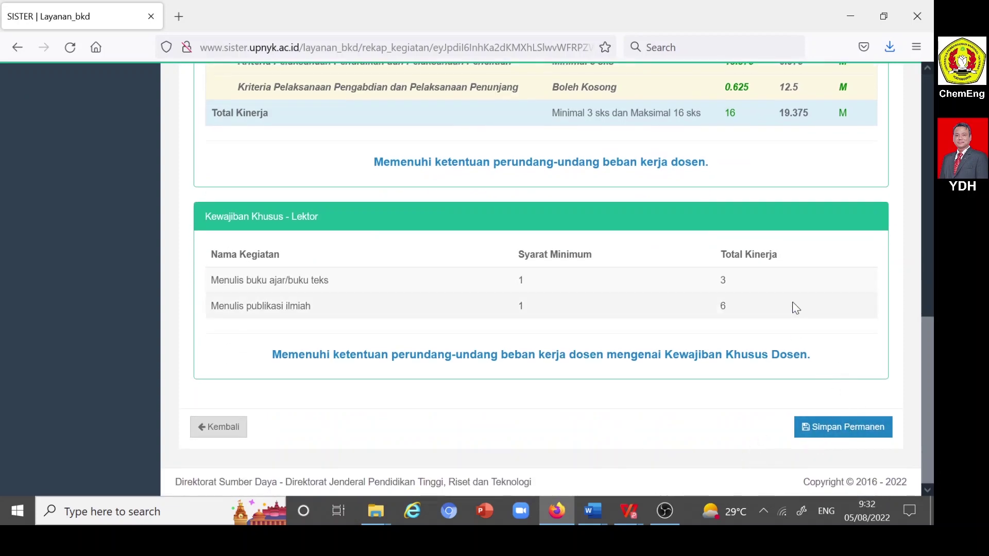
scroll(795, 307, up, 5)
scroll(770, 333, down, 4)
scroll(740, 307, up, 3)
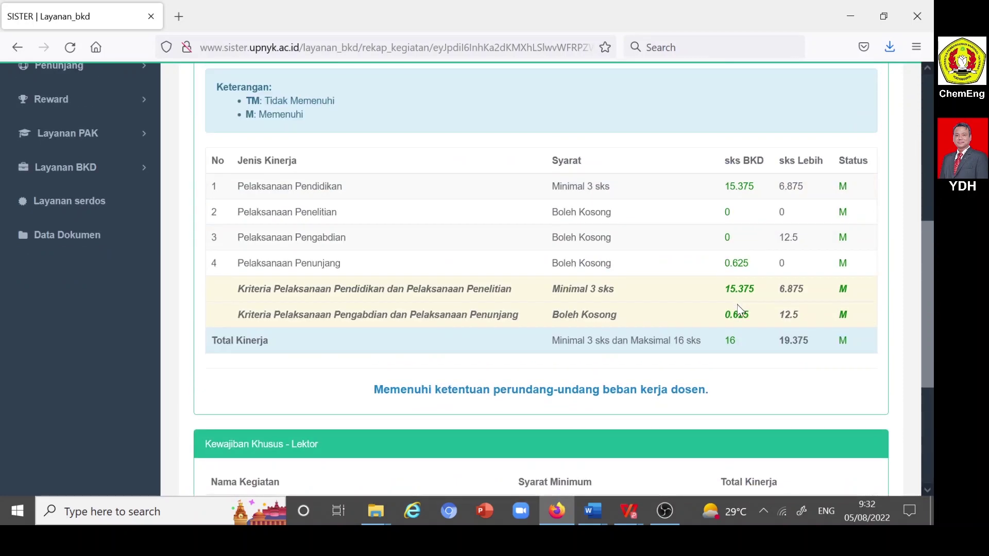
scroll(741, 308, up, 4)
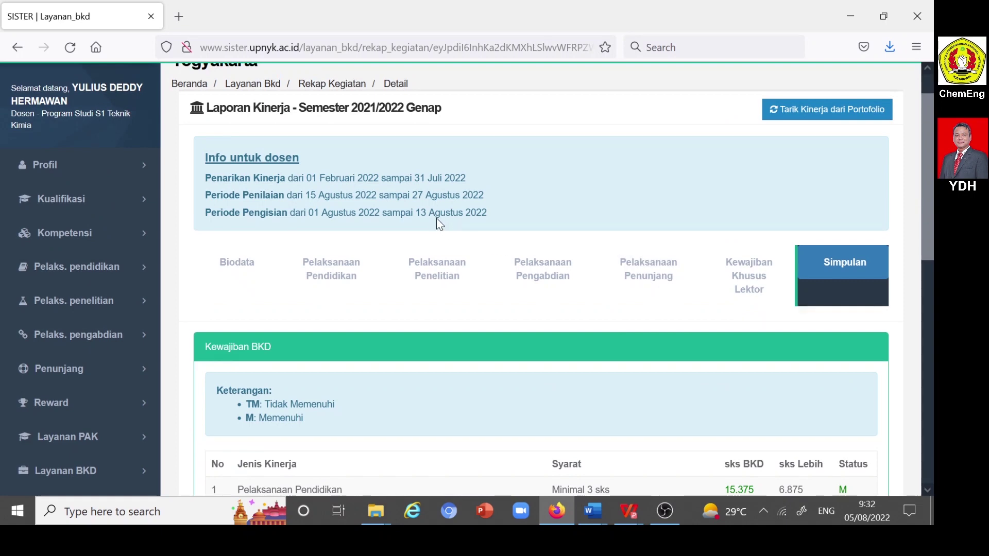
scroll(524, 268, down, 7)
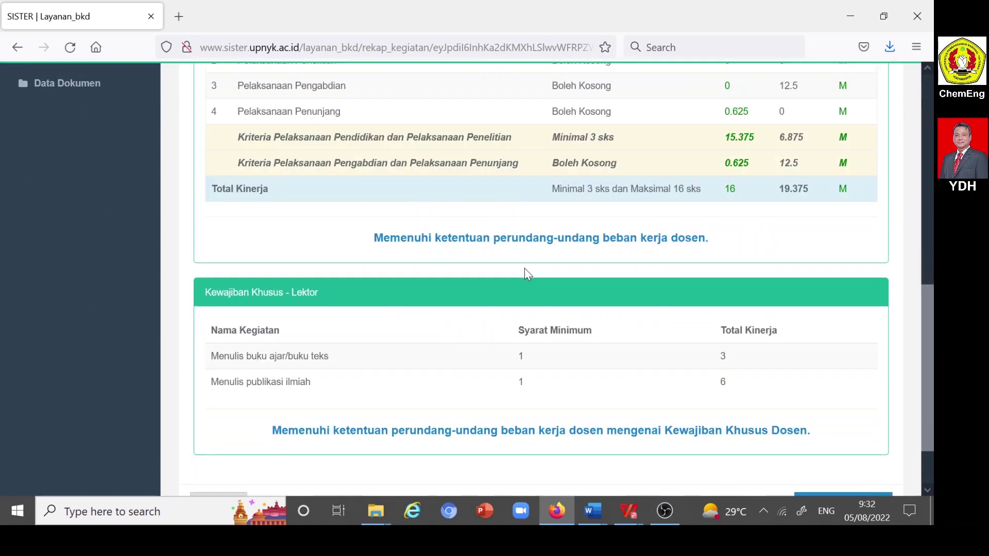
scroll(526, 270, up, 6)
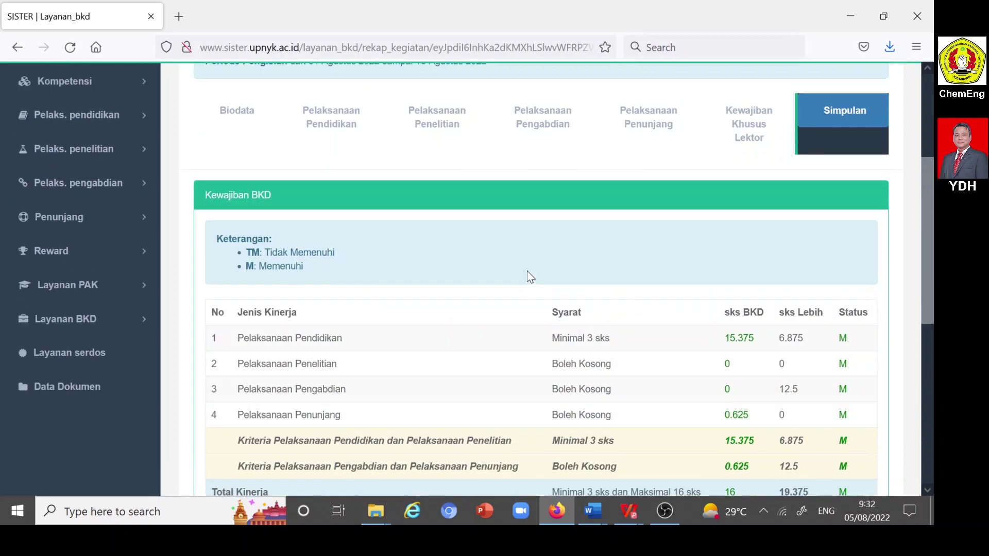